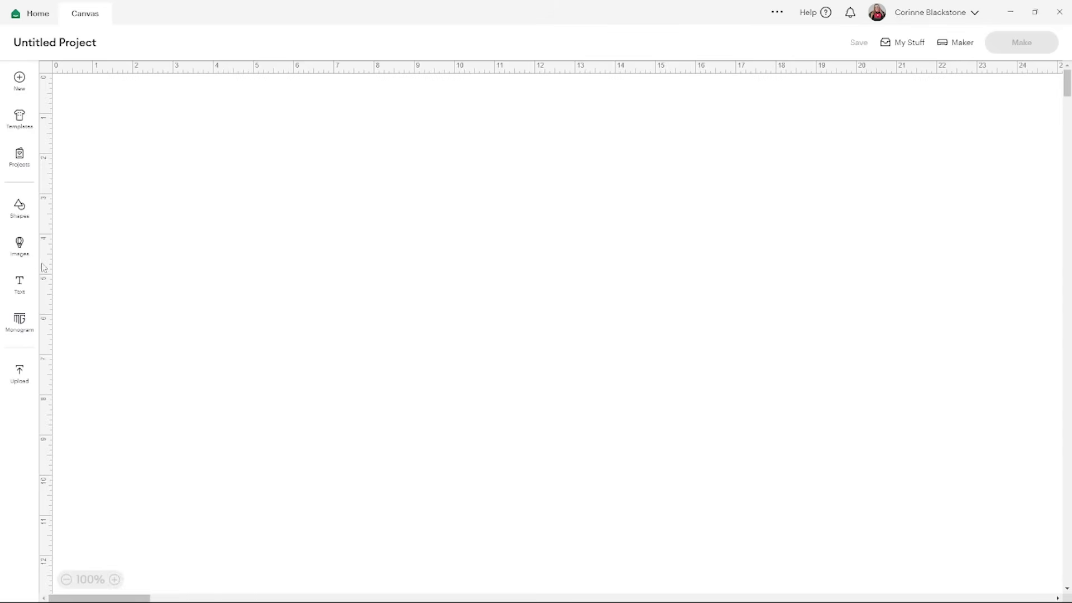
- Place a text object reading 'A' at the canvas centre and bring up its font list
left_click(20, 283)
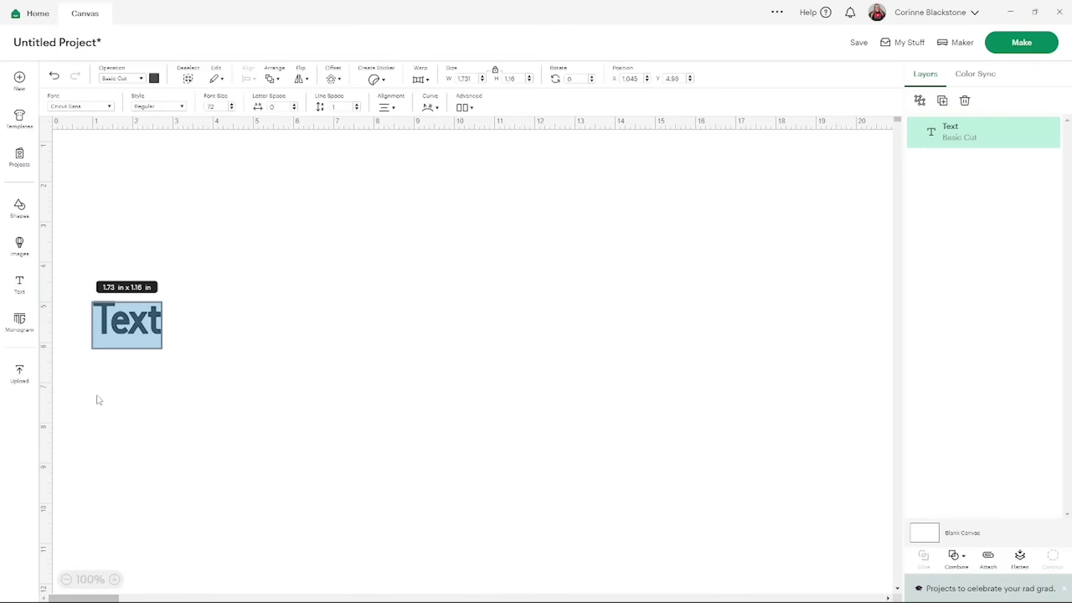
left_click(298, 333)
left_click_drag(127, 330, 404, 337)
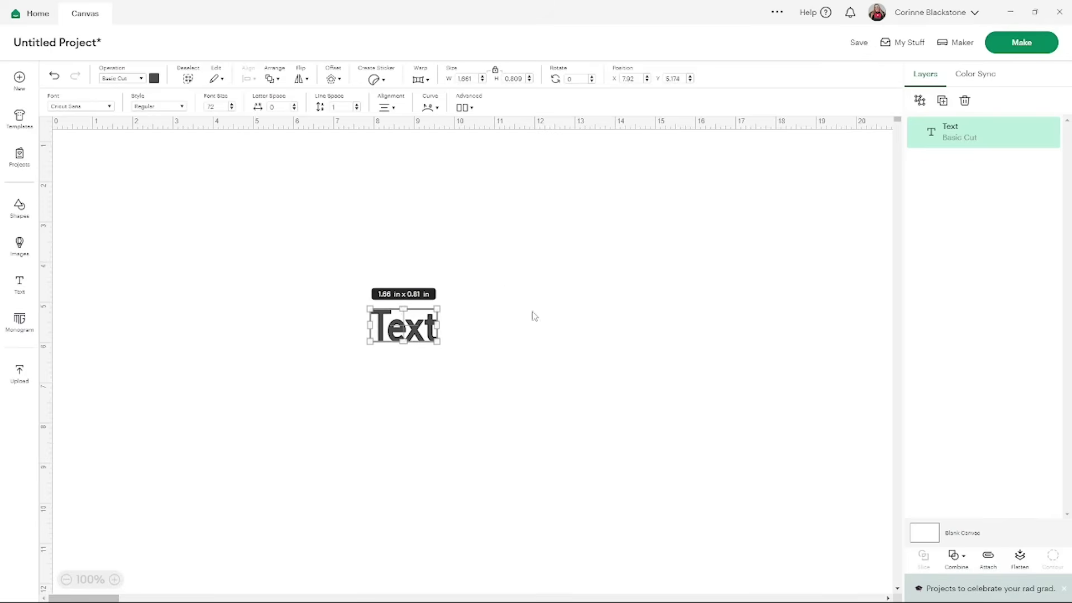
double_click(415, 321)
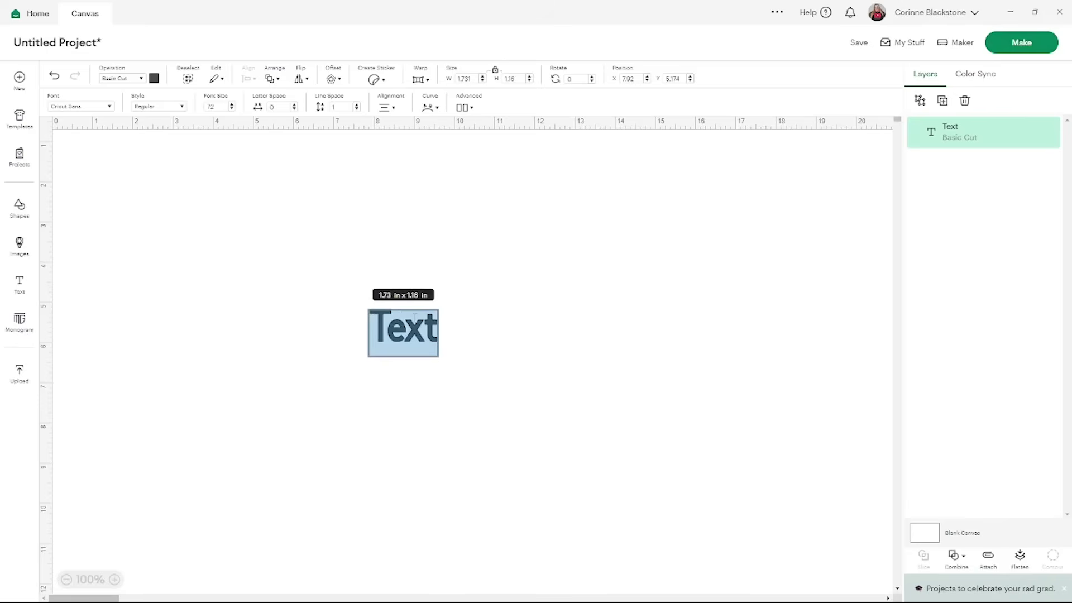
type("A")
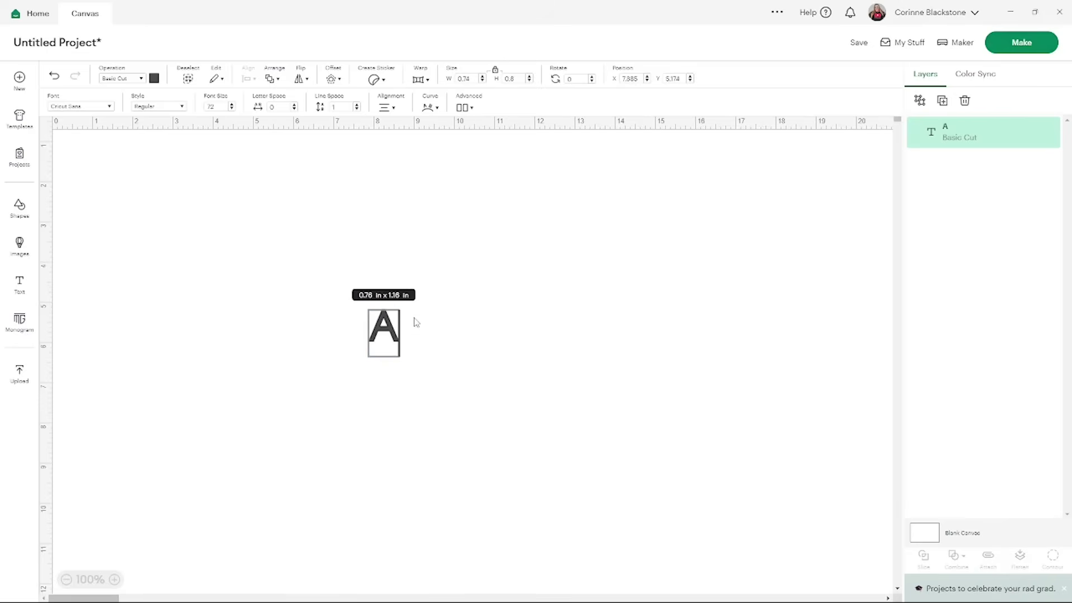
left_click(110, 107)
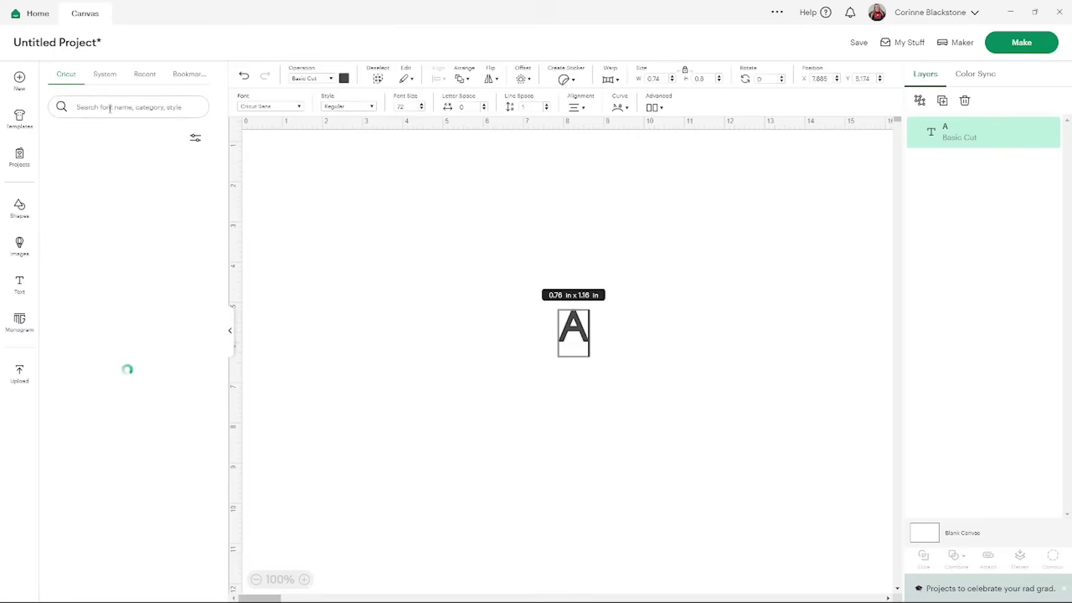
- Set the A in the system font Pink Vibes Sans
left_click(109, 78)
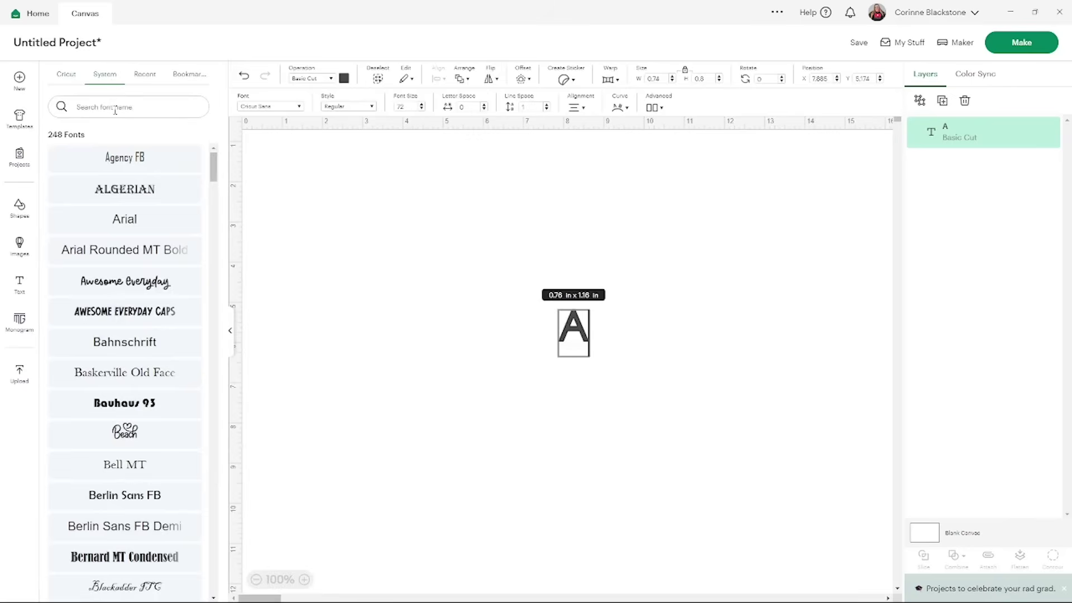
left_click(115, 107)
type("pink")
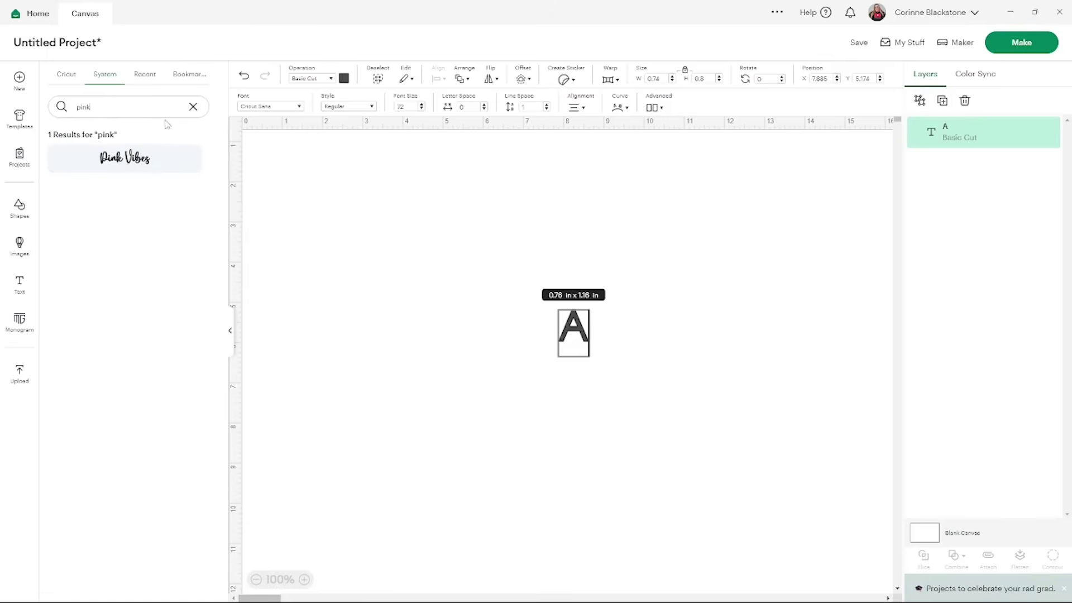
left_click(192, 108)
scroll(128, 244, "down", 3)
scroll(128, 244, "down", 20)
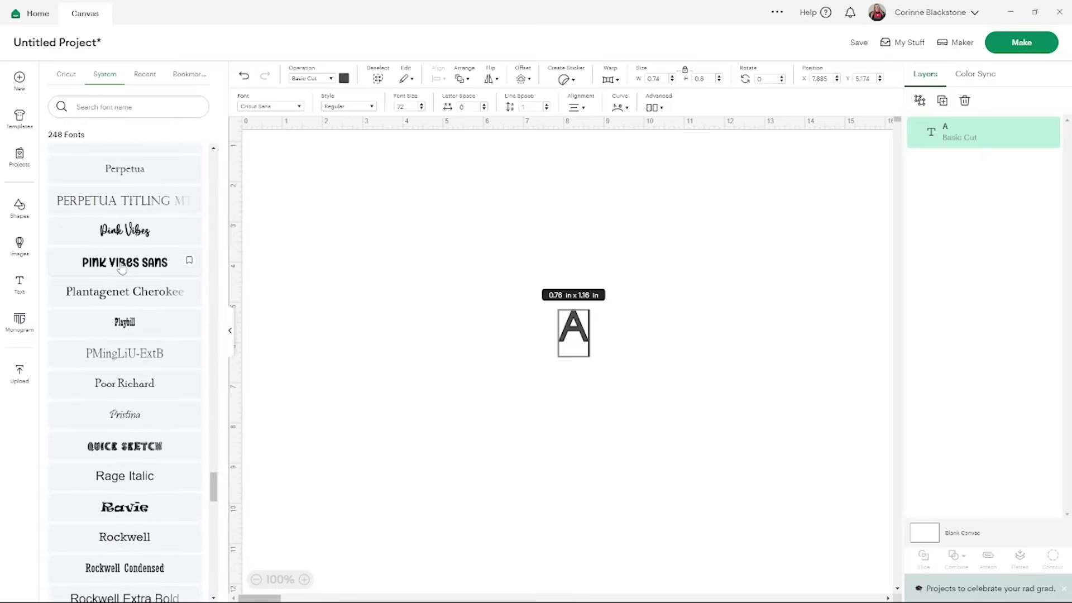
left_click(125, 264)
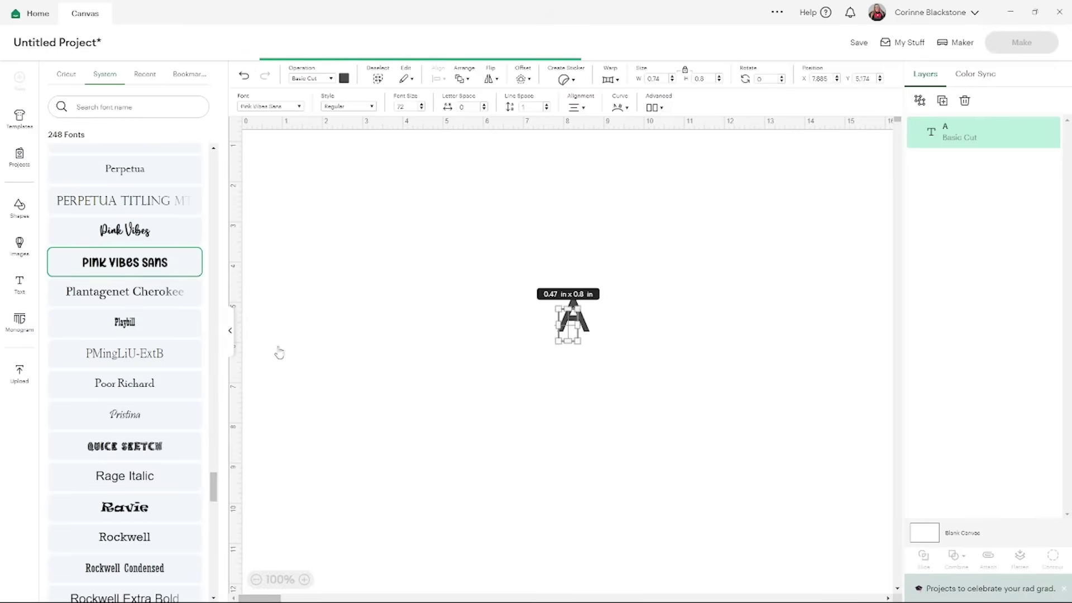
- Enlarge the A to about 5.83 × 9.87 inches and nudge it into place
left_click_drag(577, 340, 603, 288)
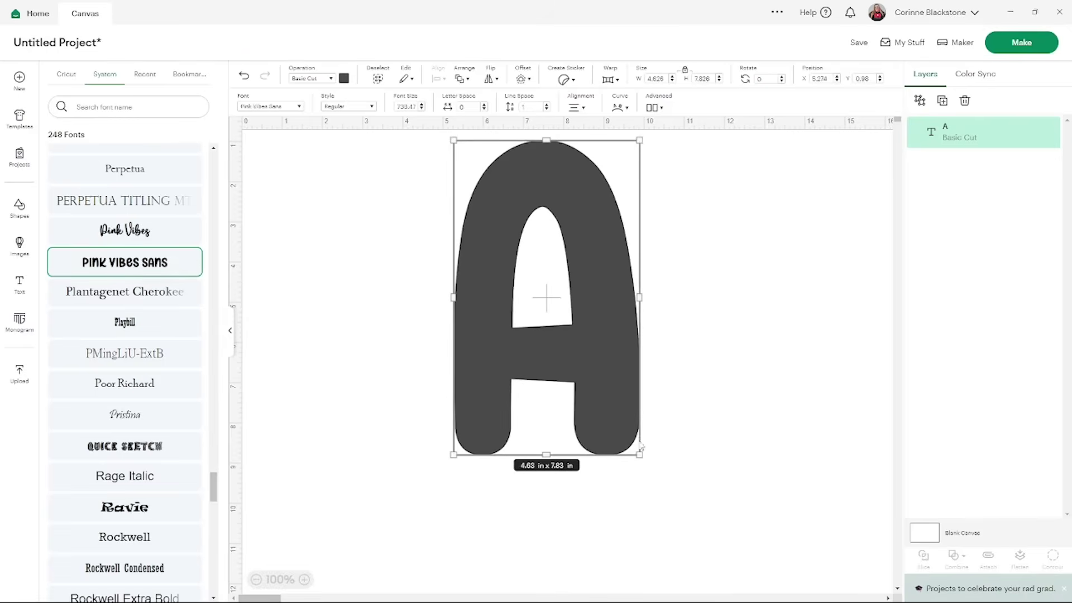
left_click_drag(640, 451, 691, 536)
left_click_drag(670, 414, 686, 443)
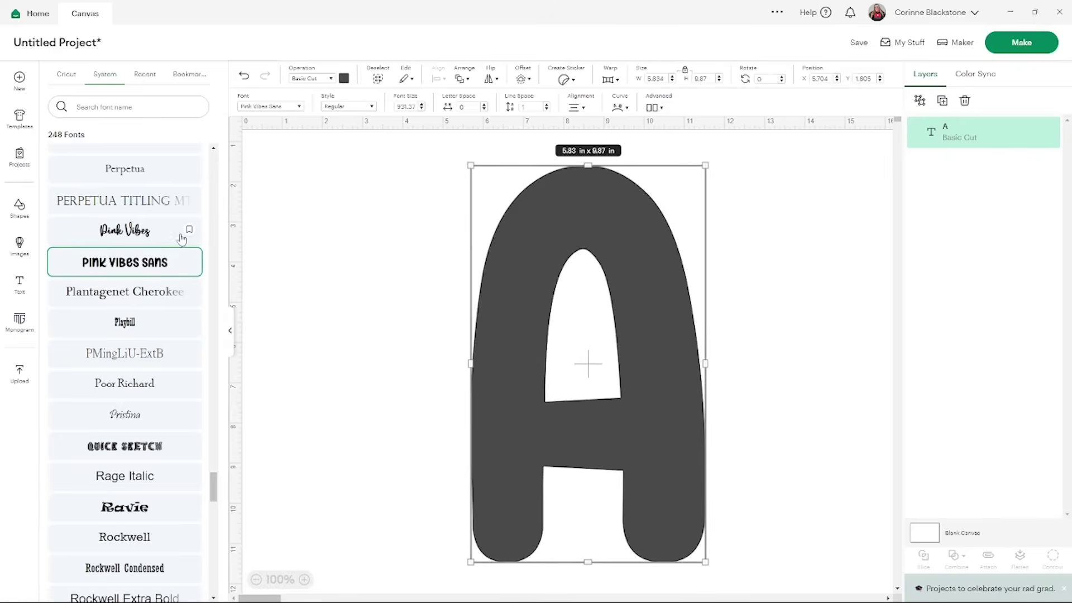
left_click(307, 273)
- Add an 'Abby' text in Pink Vibes, enlarged and placed right of the A
left_click(20, 285)
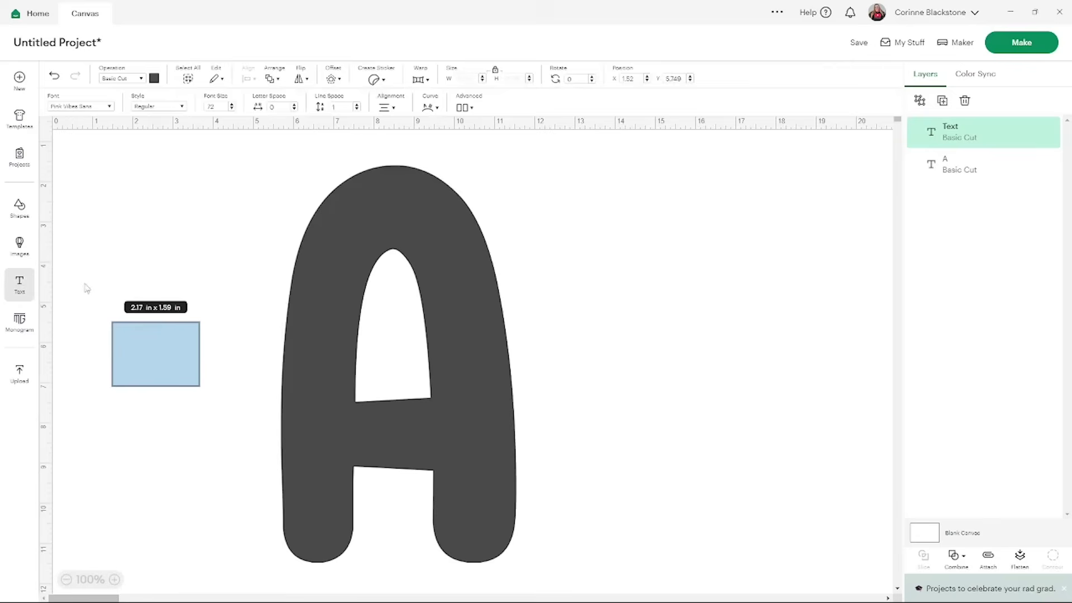
type("Abb")
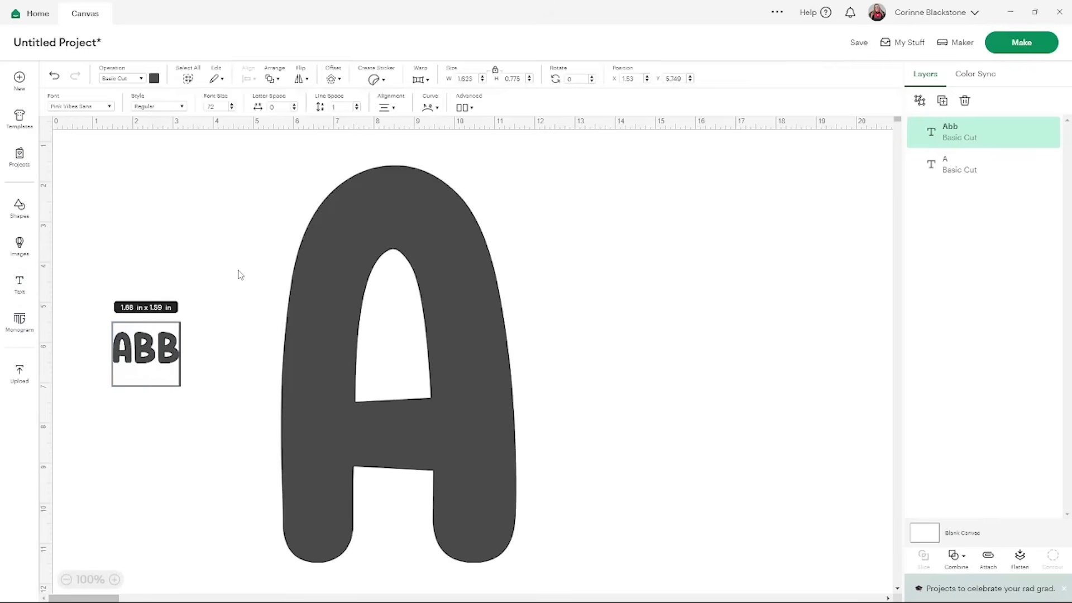
type("y")
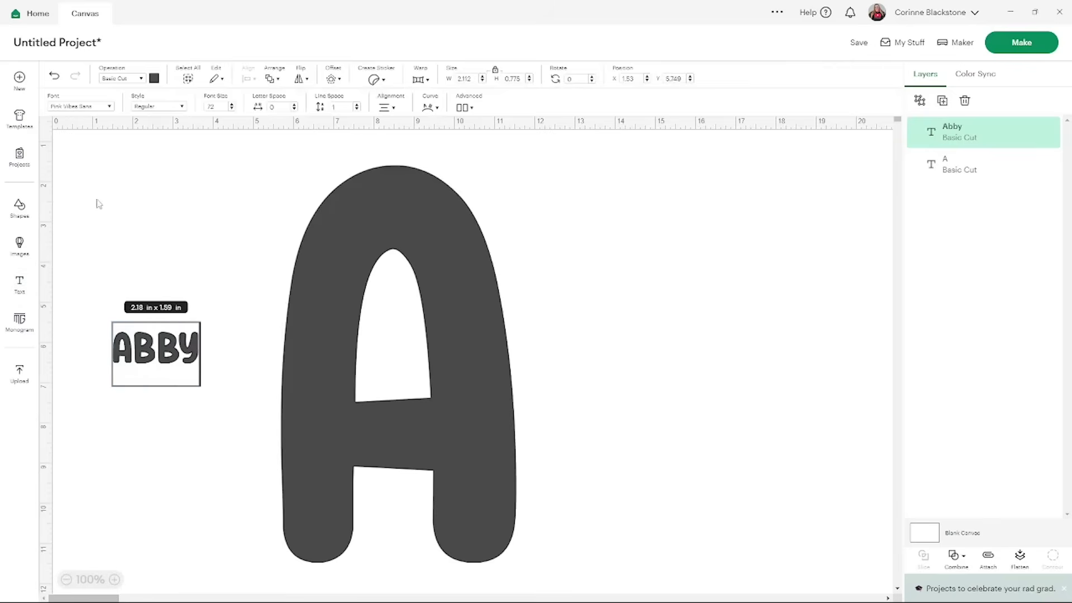
left_click(84, 106)
scroll(144, 225, "up", 3)
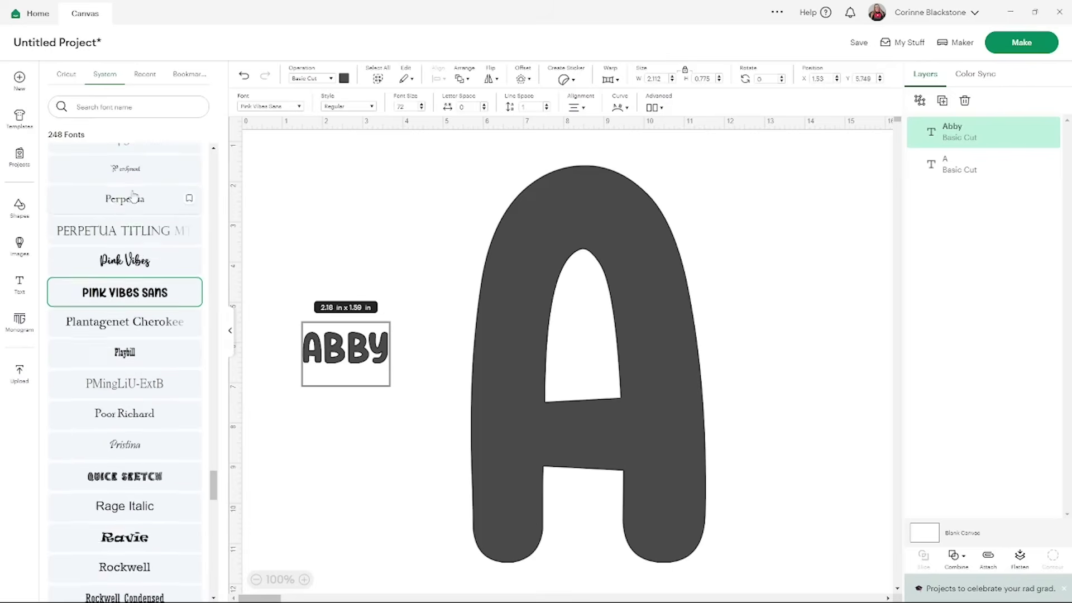
left_click(120, 269)
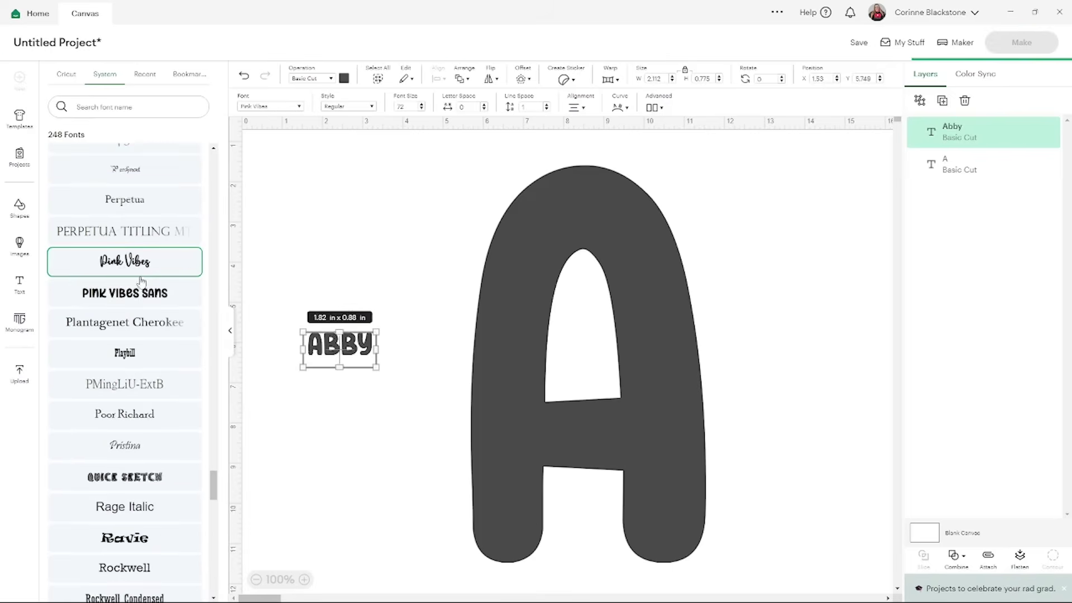
left_click(229, 334)
left_click_drag(166, 357, 761, 382)
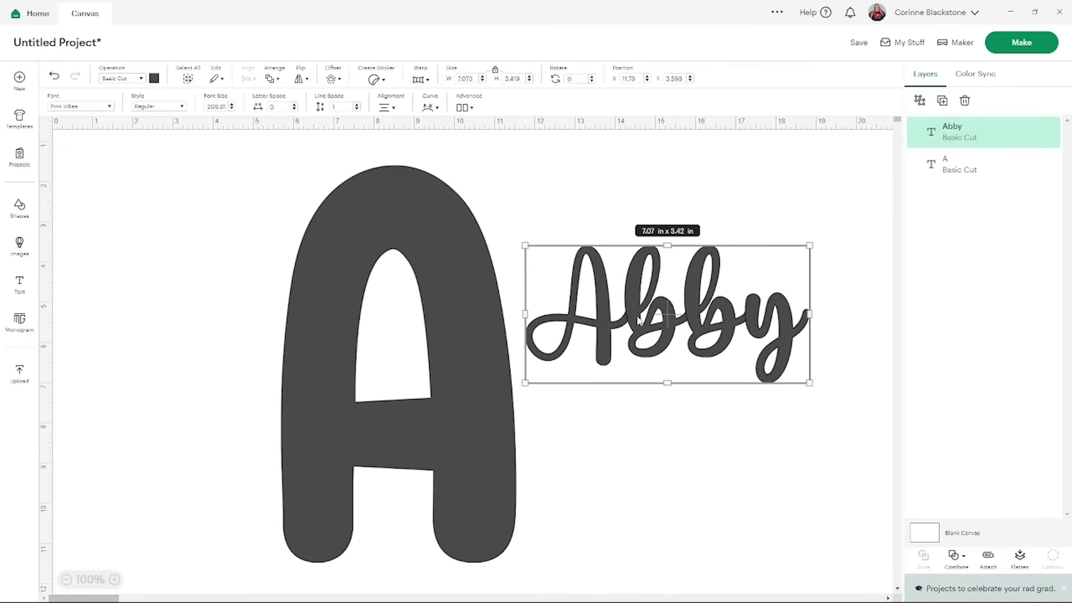
- Rotate Abby to 270° and reposition it over the big A
left_click(572, 78)
type("270")
key("Return")
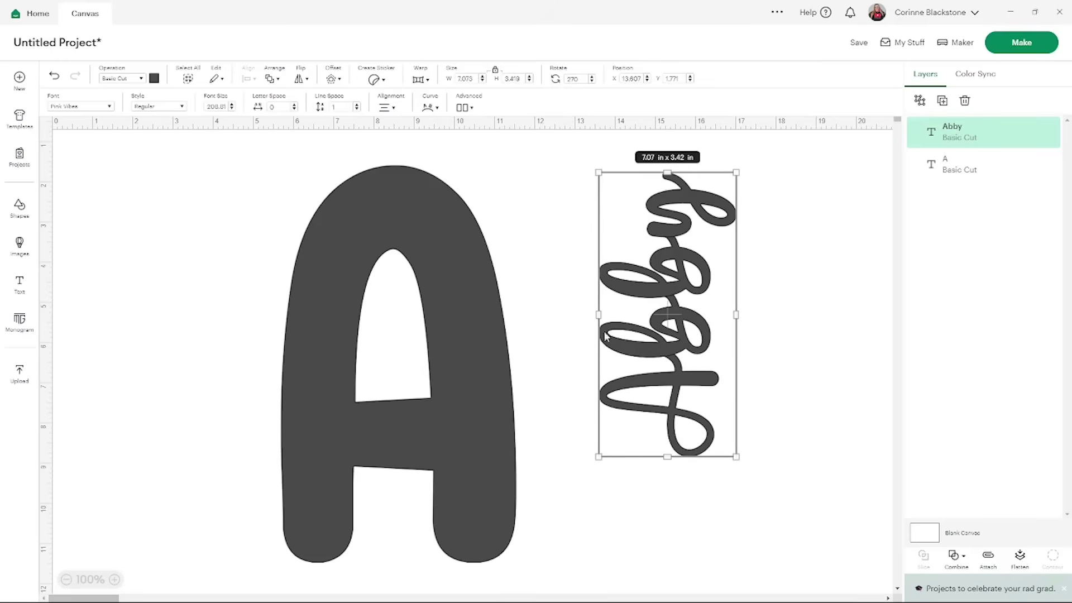
left_click_drag(681, 288, 614, 315)
left_click(572, 79)
type("0")
key("Return")
left_click_drag(664, 346, 469, 399)
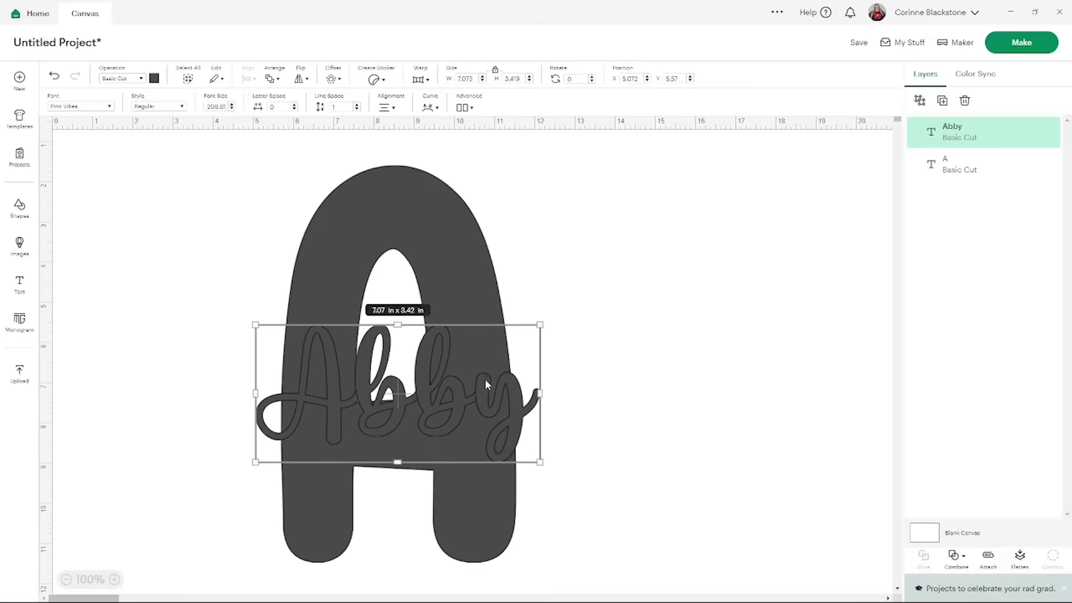
left_click(574, 79)
type("270")
key("Return")
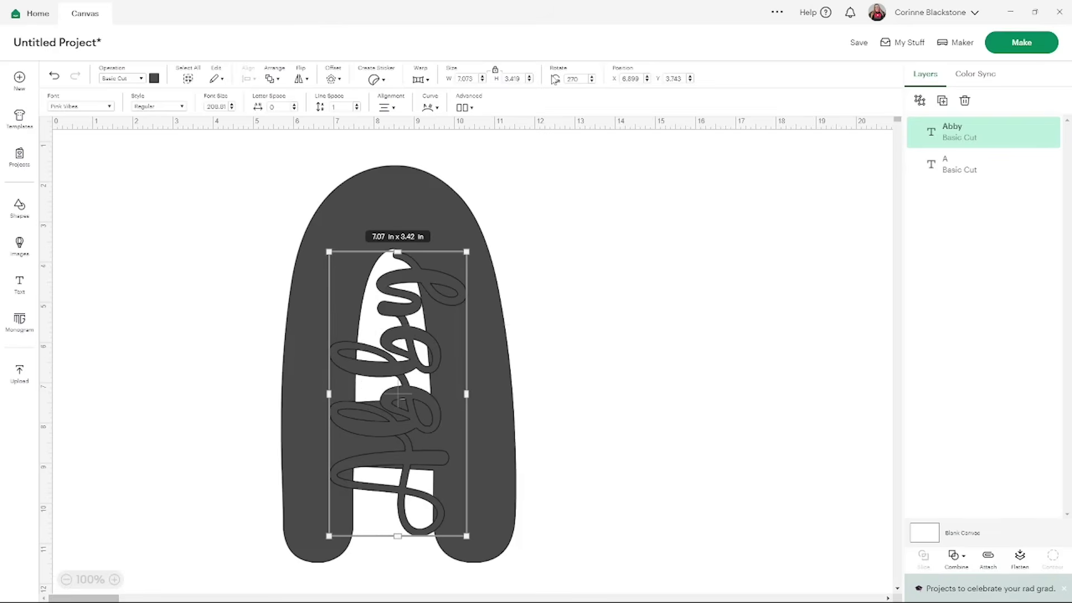
- Recolour Abby light purple and size it about 8.6 in long over the A's left side
left_click(154, 78)
left_click(180, 145)
left_click(553, 304)
left_click_drag(423, 331, 287, 254)
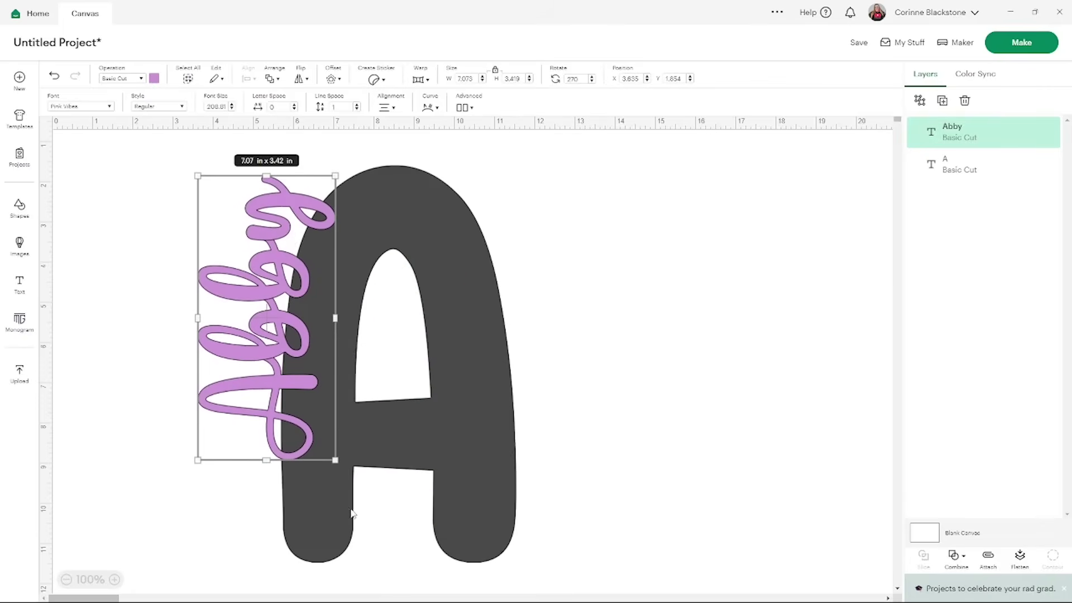
left_click_drag(330, 456, 383, 555)
left_click_drag(294, 447, 264, 440)
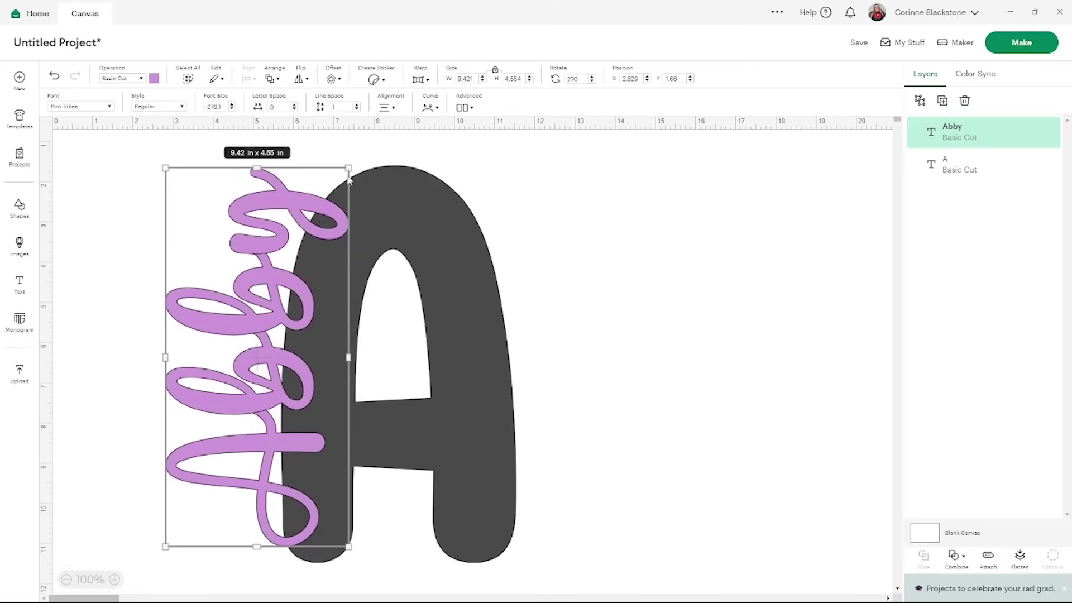
left_click_drag(347, 164, 336, 192)
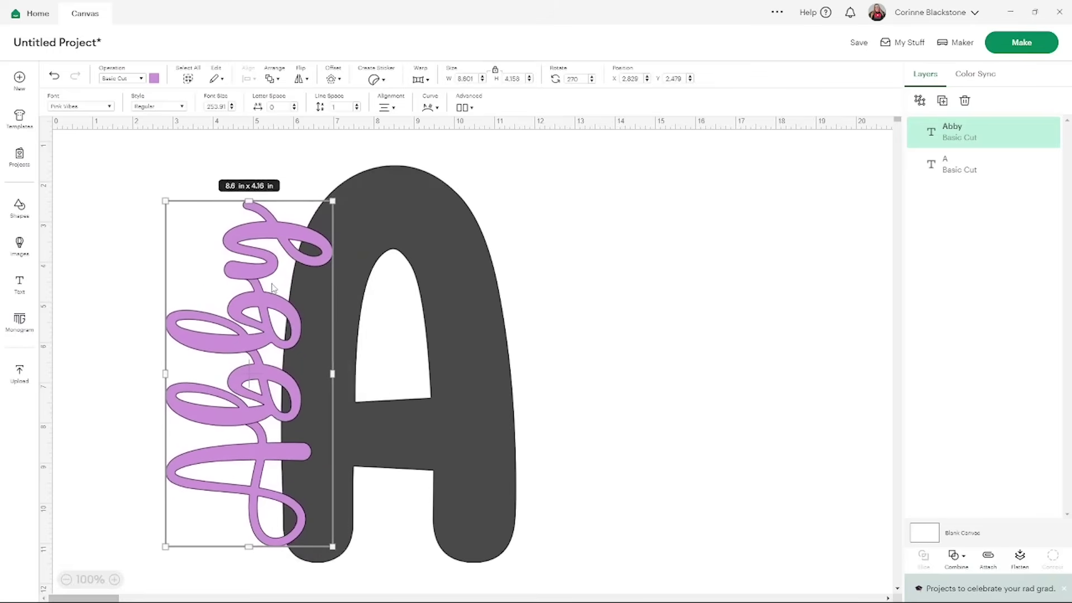
left_click_drag(272, 285, 286, 283)
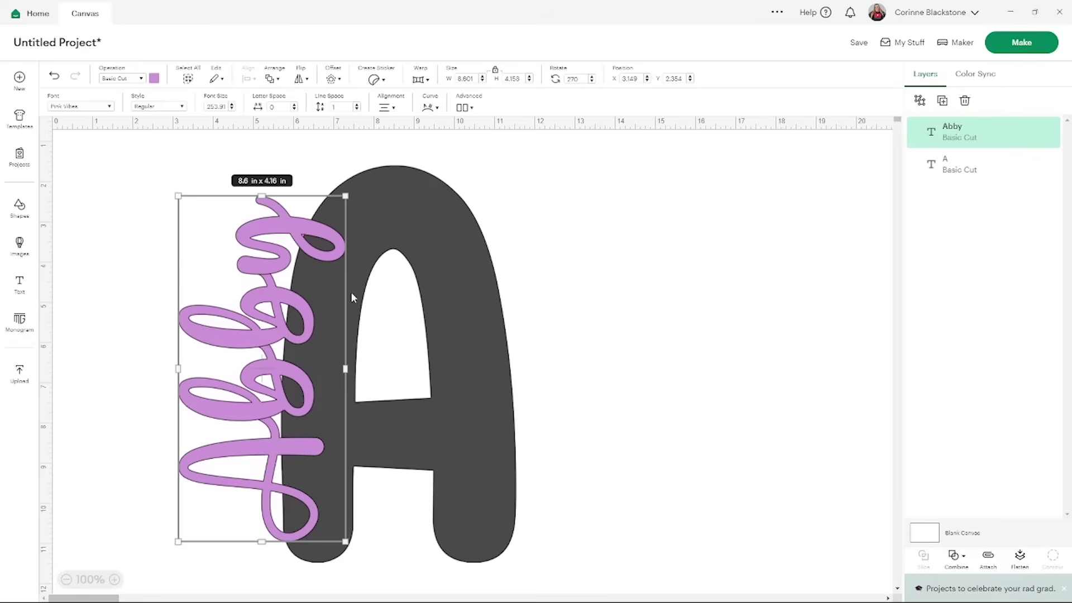
- Create a 0.097 in offset outline behind Abby
left_click(331, 78)
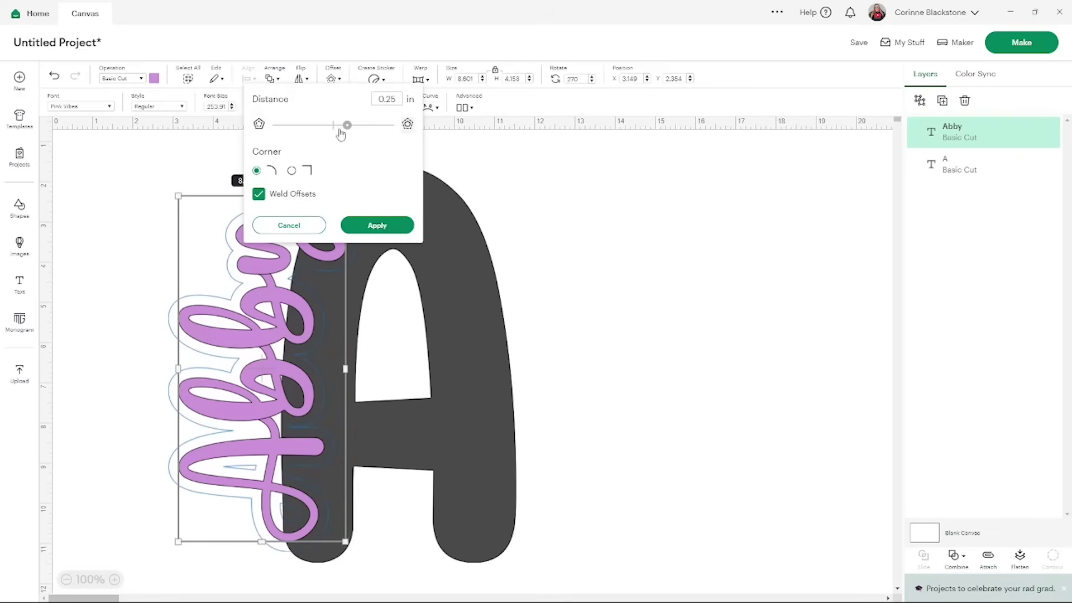
left_click_drag(346, 126, 340, 126)
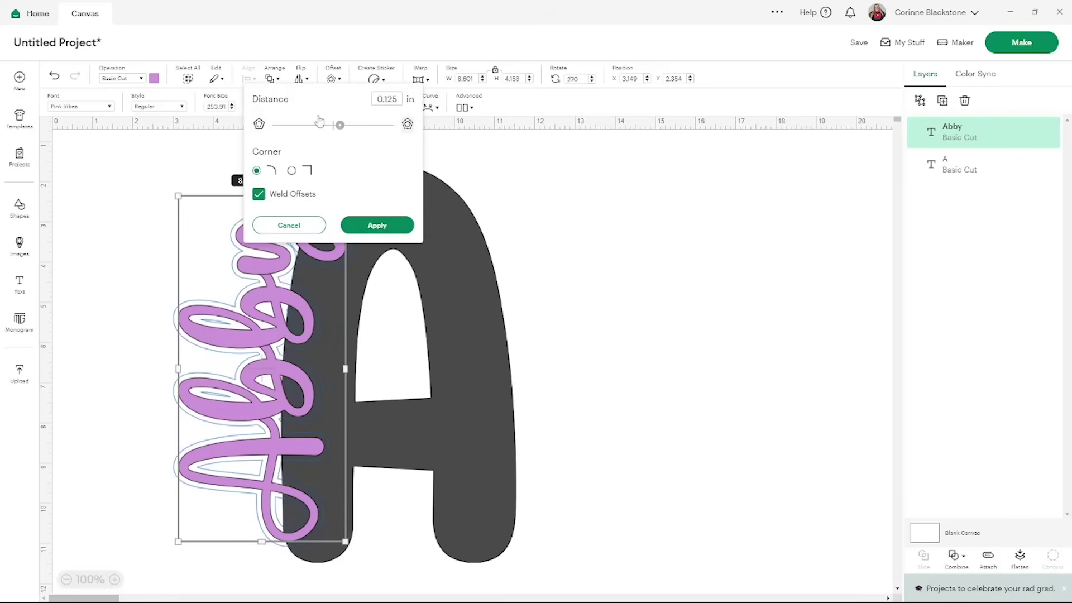
left_click_drag(341, 129, 340, 130)
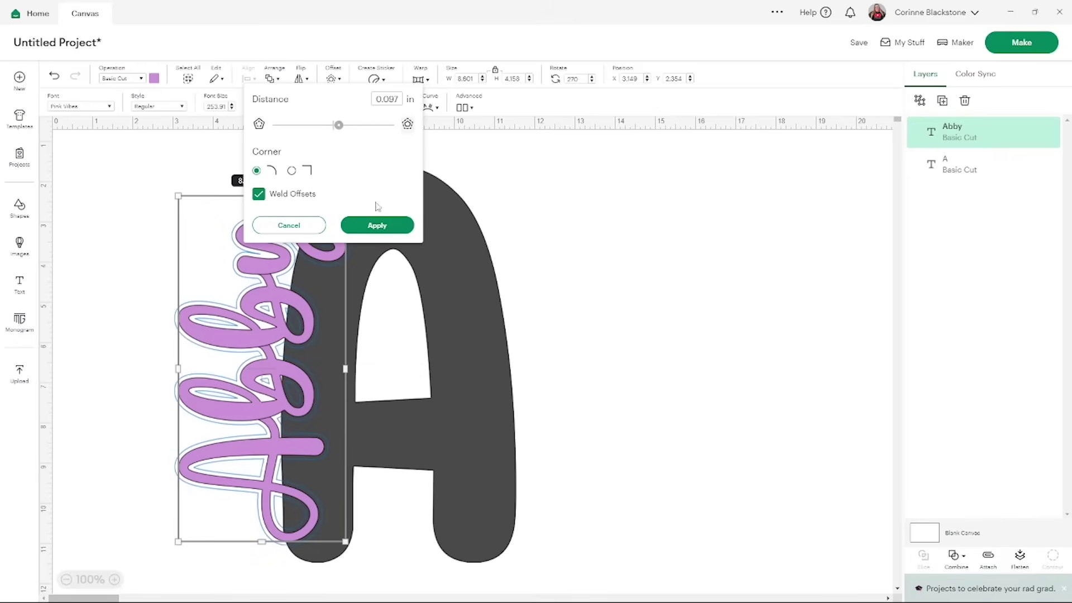
left_click(387, 227)
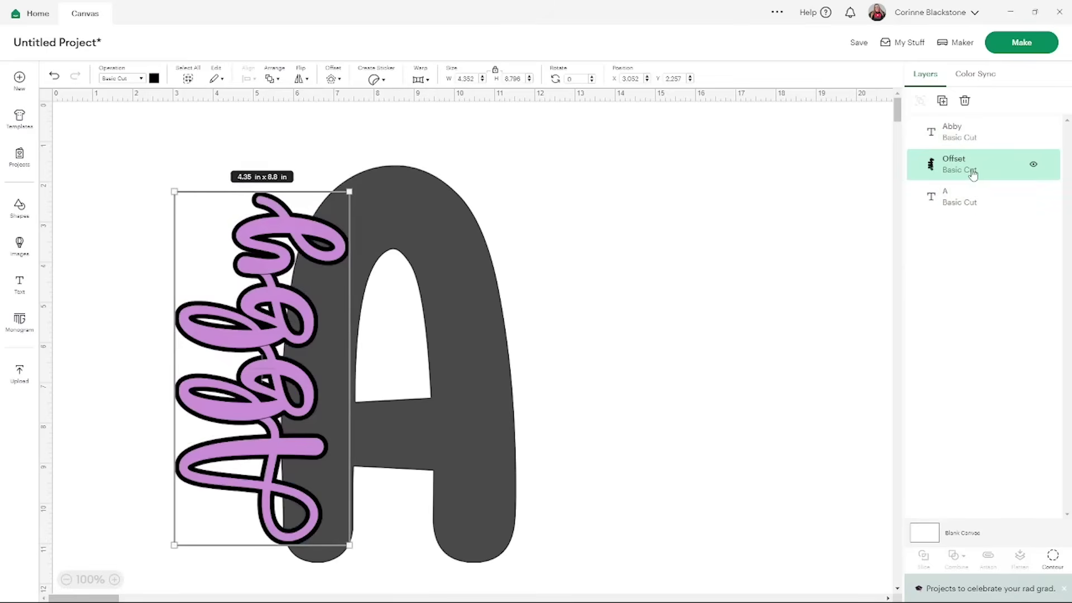
- Slice the offset out of the A, delete three leftover pieces, and attach A and Abby
left_click(958, 203, "shift")
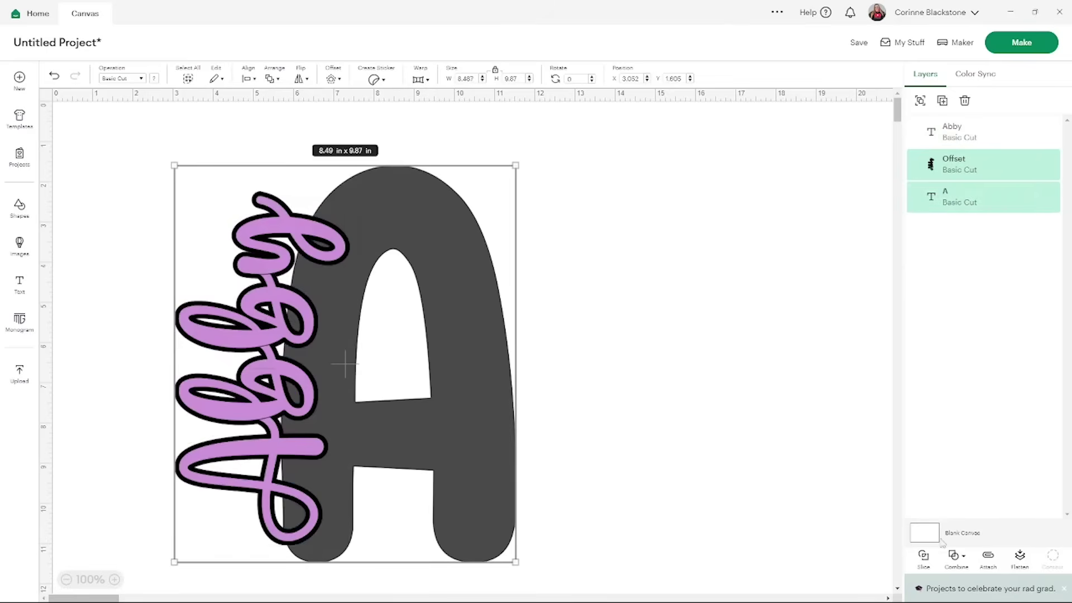
left_click(922, 557)
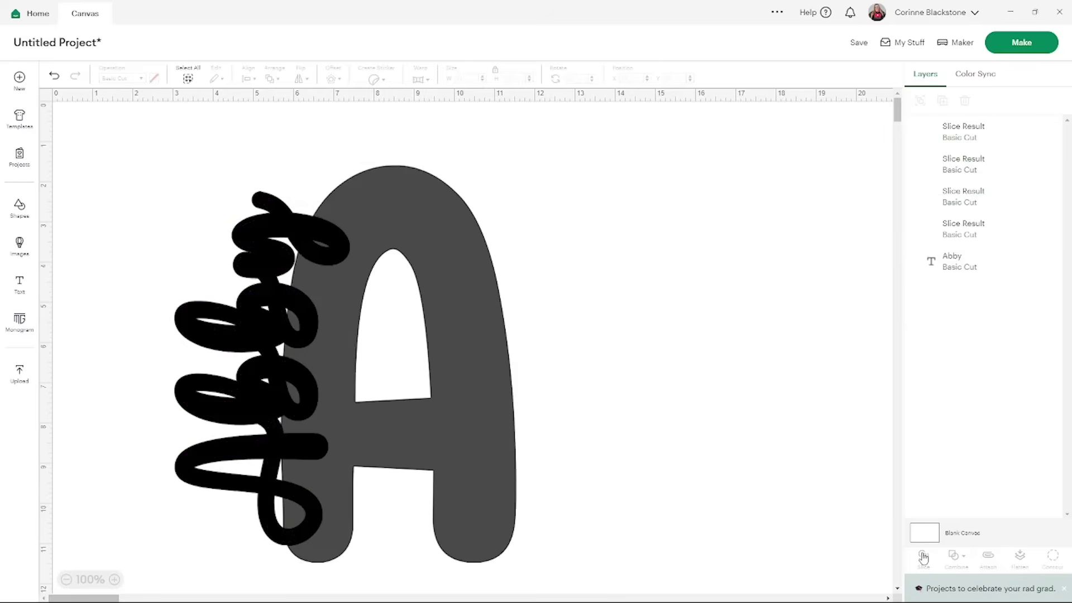
left_click(964, 144)
key("Delete")
left_click(964, 144)
key("Delete")
left_click(964, 144)
key("Delete")
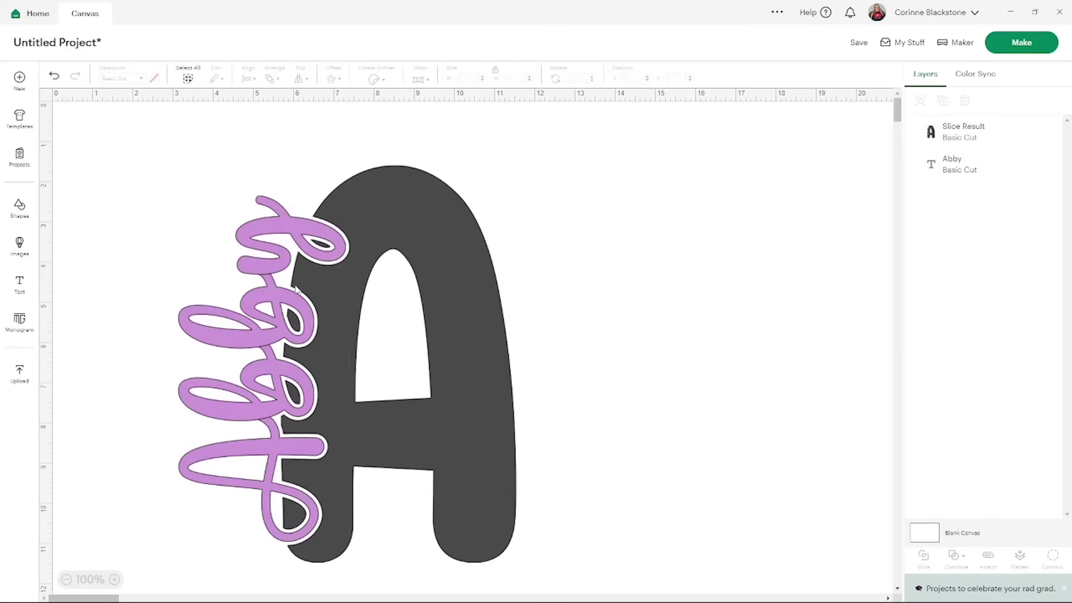
left_click_drag(620, 548, 210, 154)
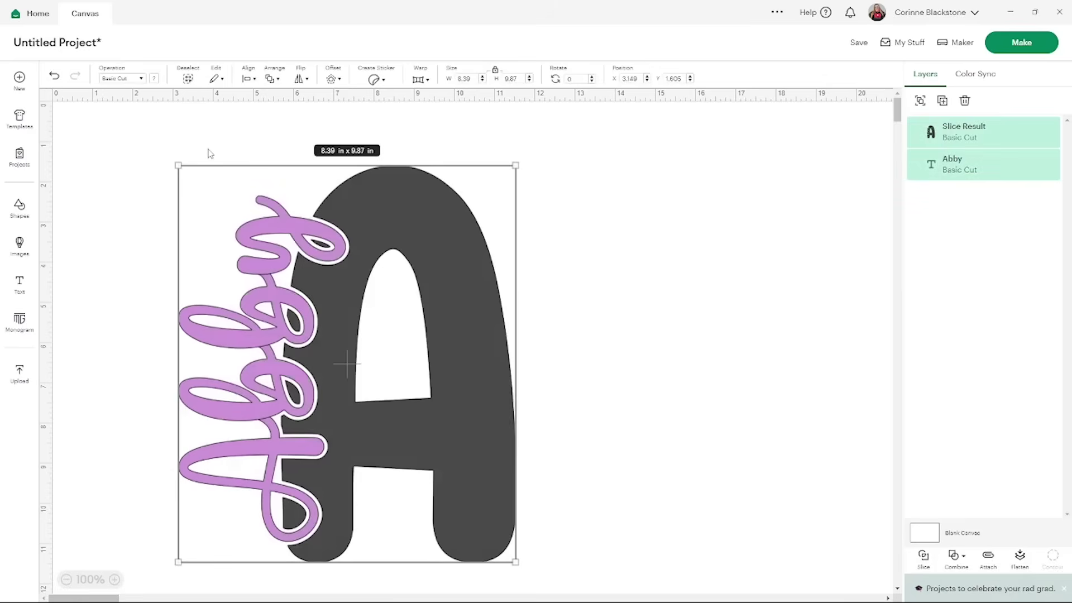
left_click(988, 555)
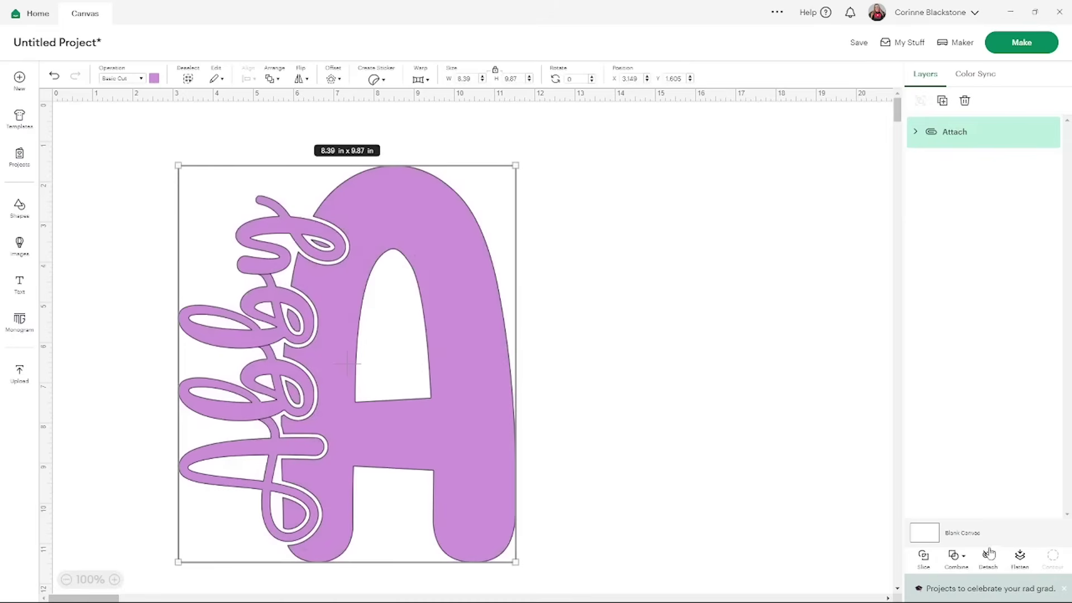
- Add two offsets of different sizes around the design
left_click(331, 81)
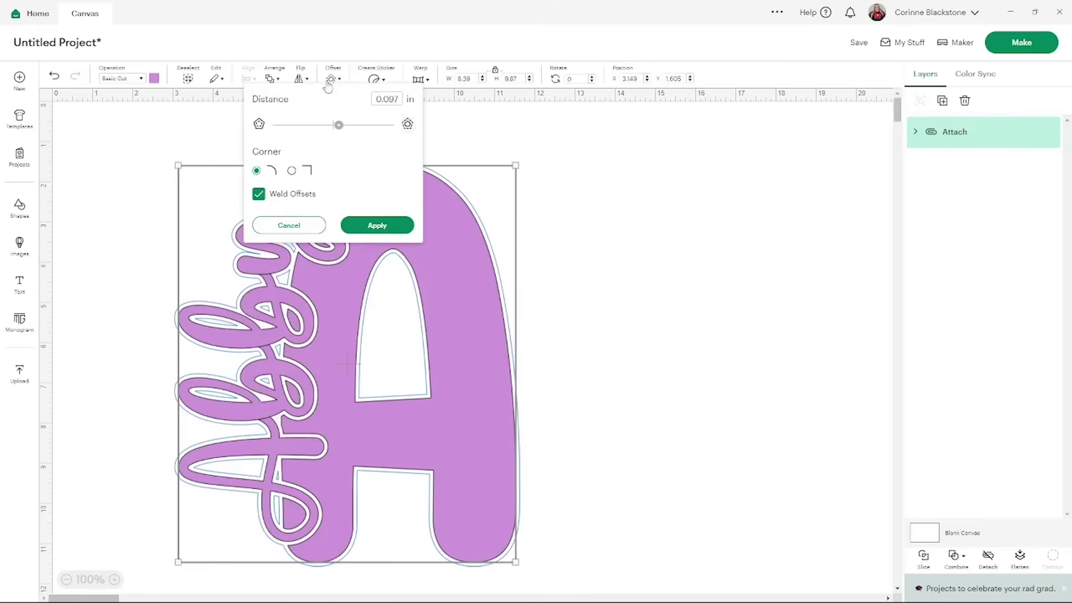
left_click(393, 229)
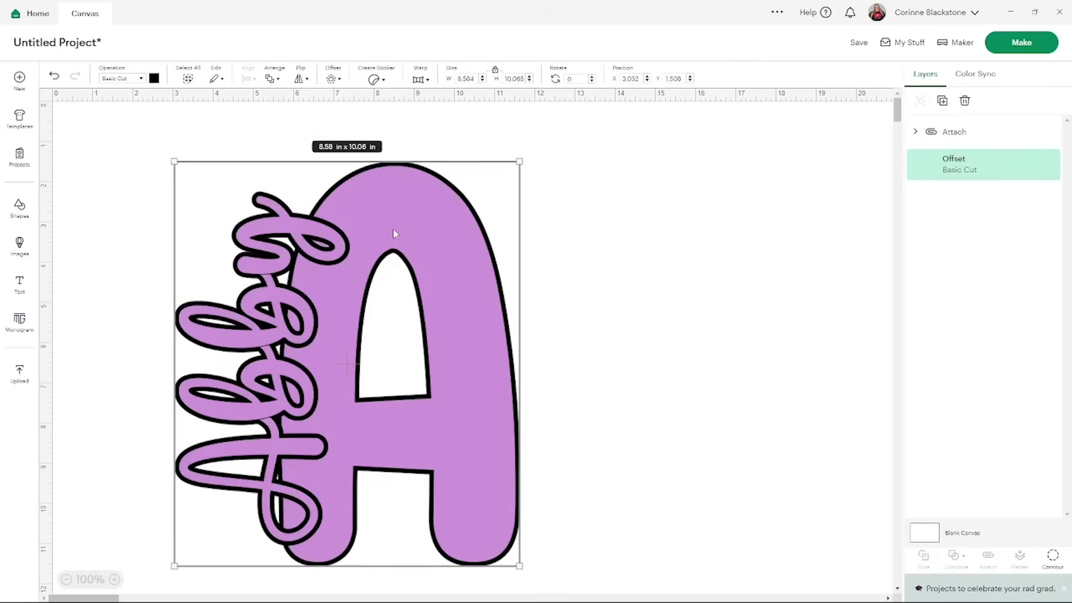
left_click(330, 81)
left_click(377, 197)
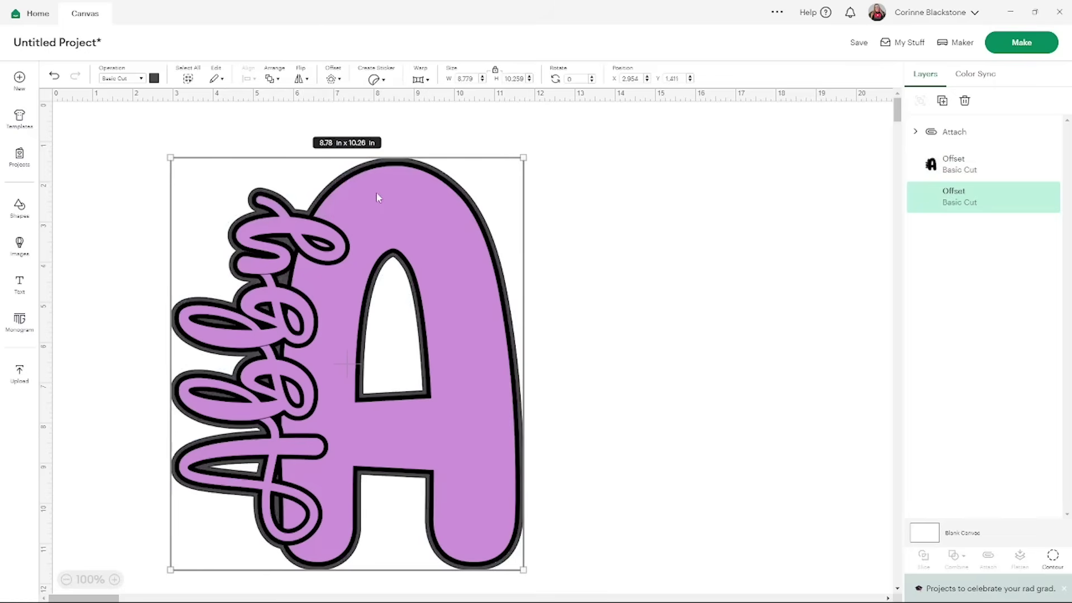
- Slice the two offsets into a thin ring and delete the leftover pieces
left_click(972, 168)
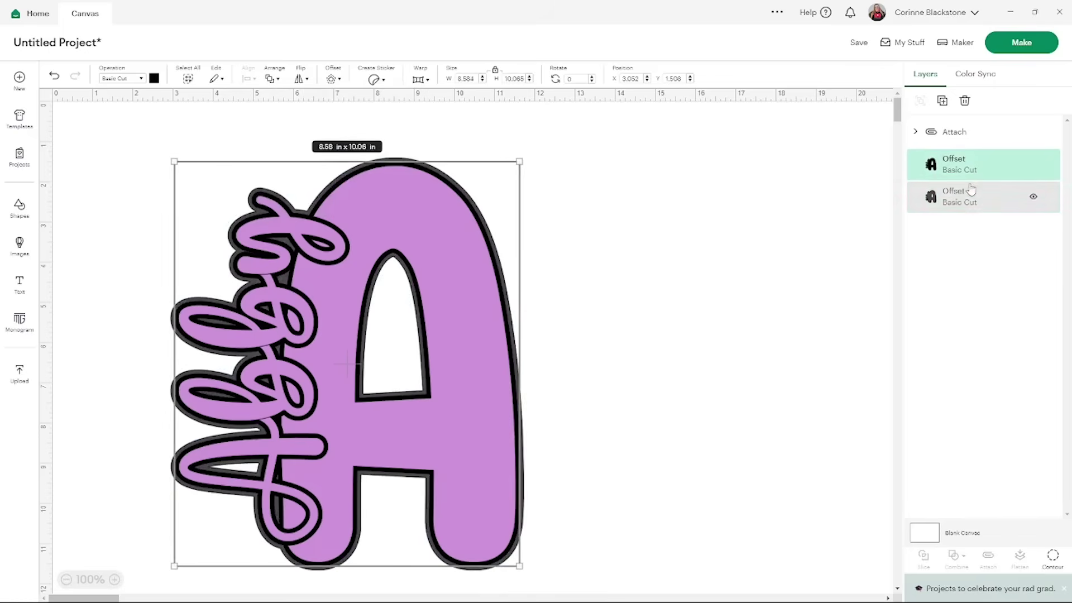
left_click(966, 188, "shift")
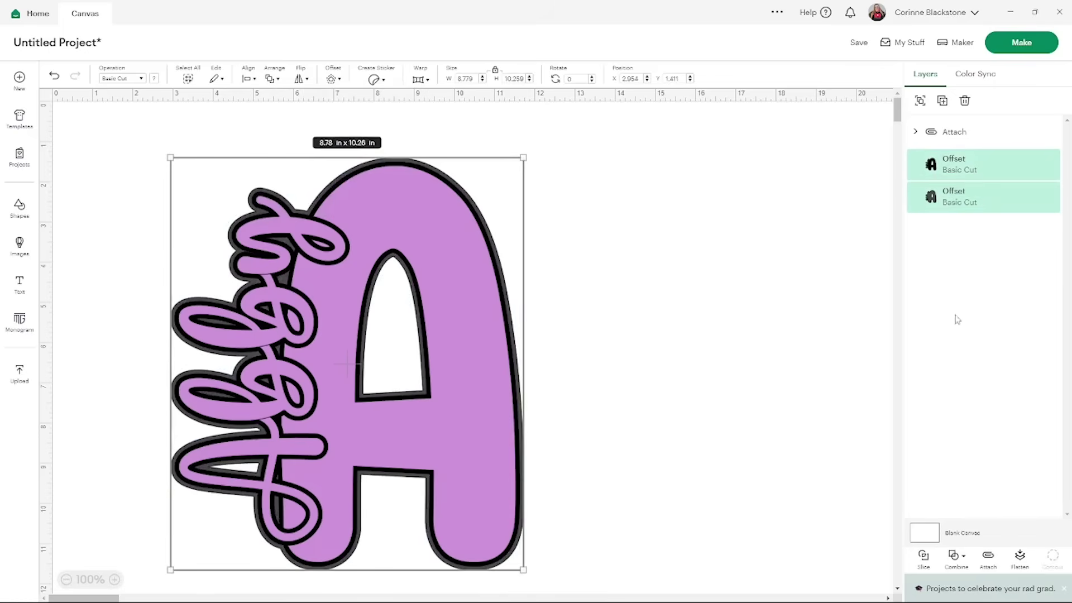
left_click(923, 557)
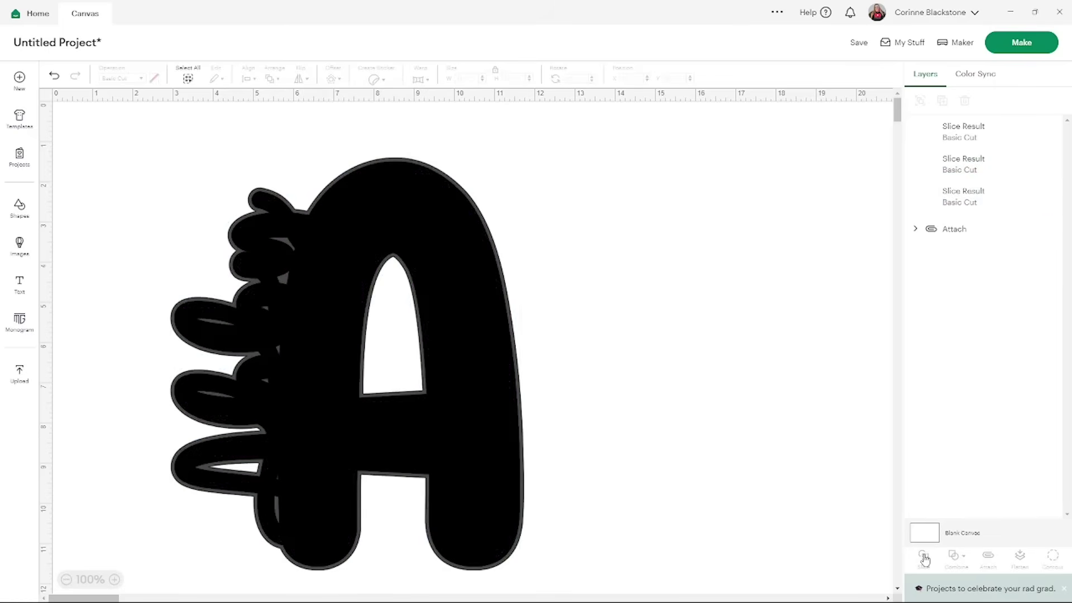
left_click(960, 131)
key("Delete")
left_click(960, 132)
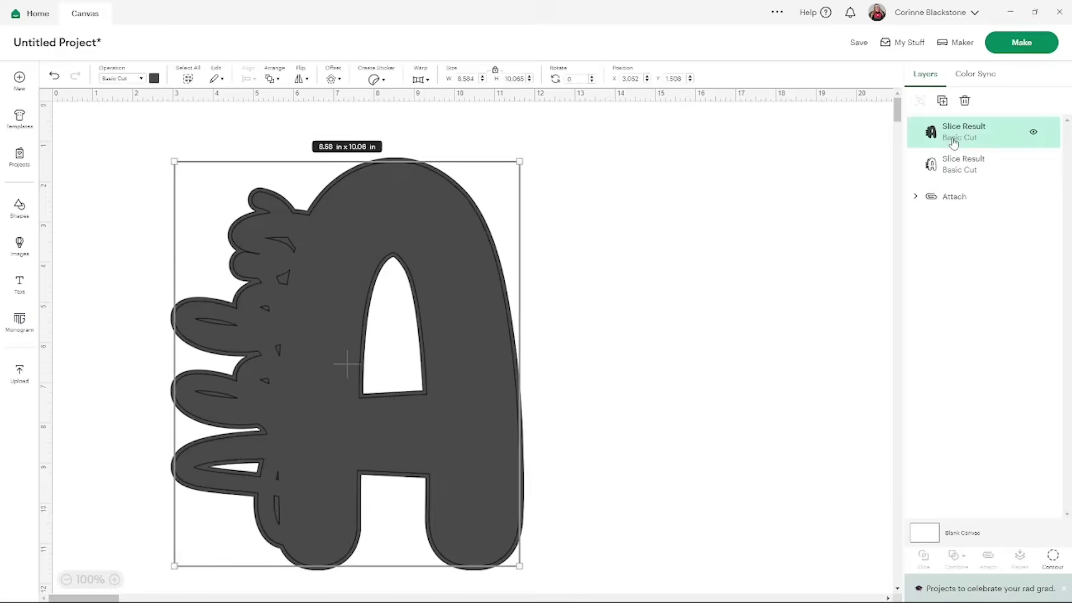
key("Delete")
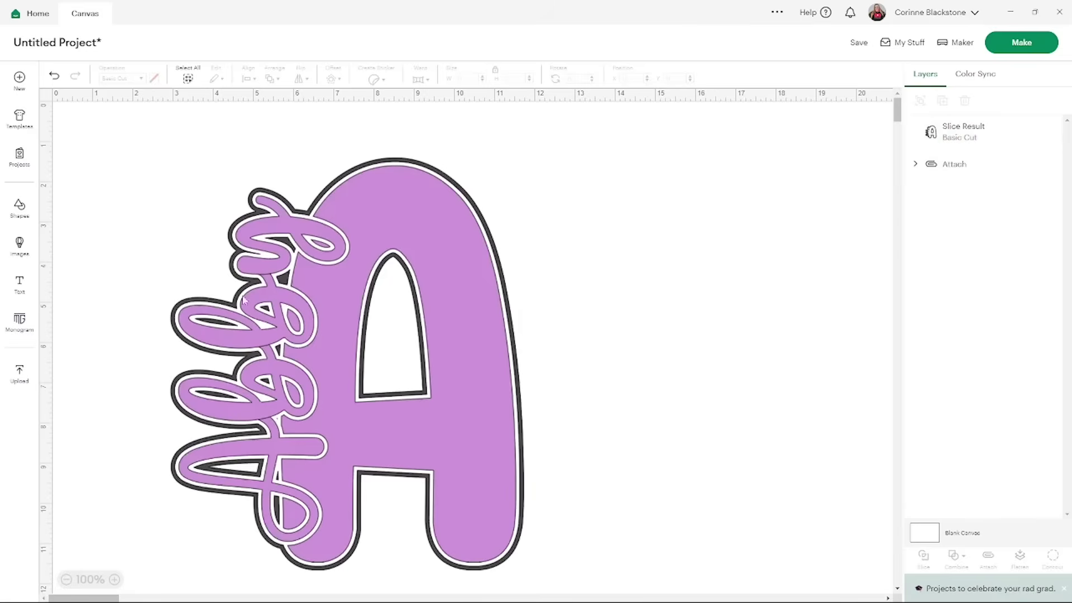
- Attach the ring to the lettering, move it right, and shrink it to 7.61 × 8.9 in
left_click_drag(593, 574, 166, 154)
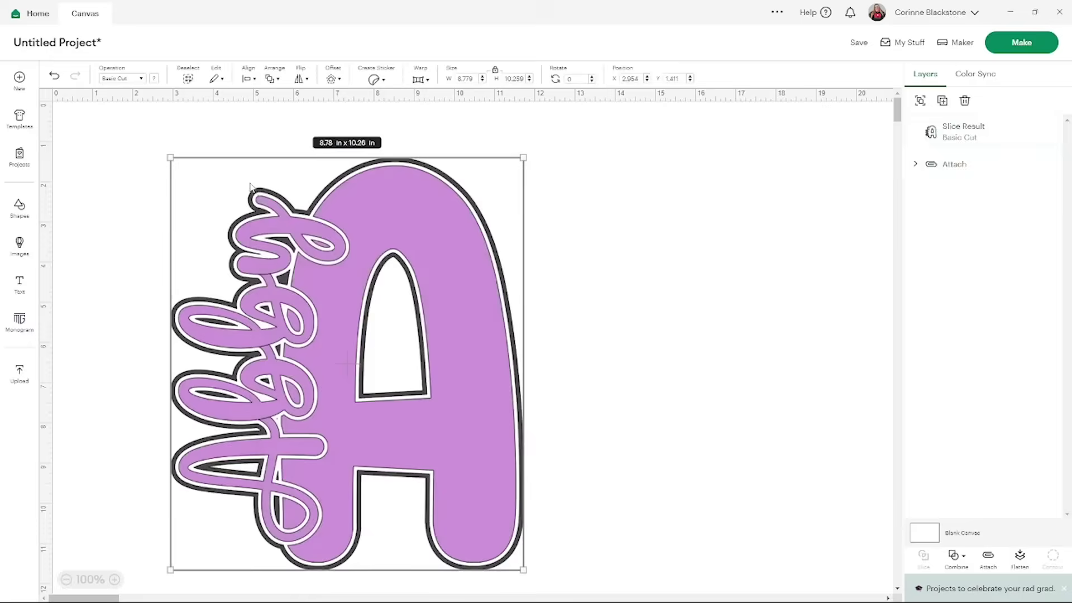
left_click(988, 556)
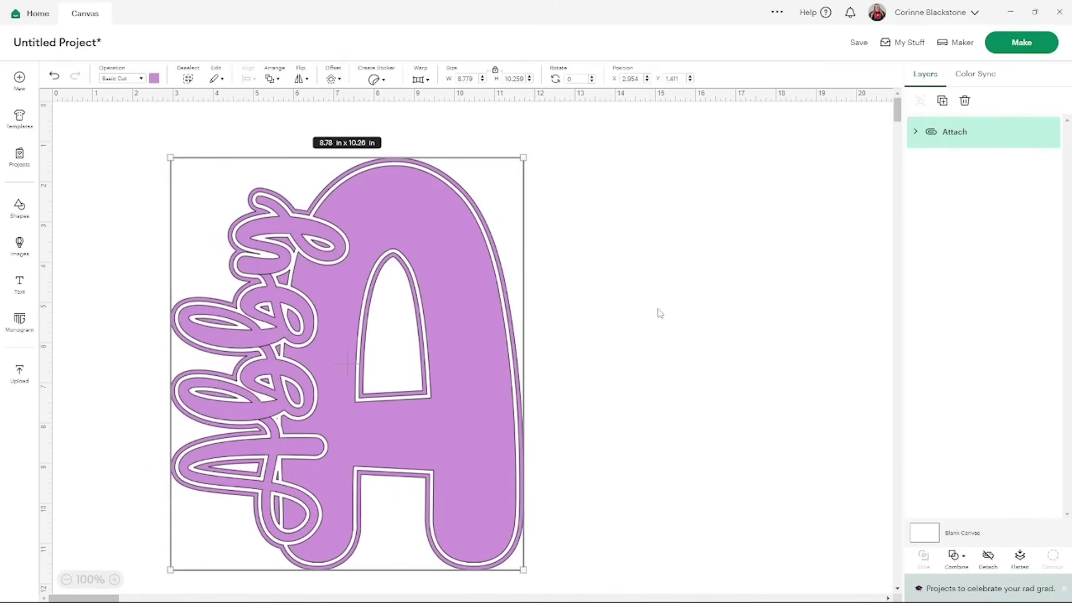
left_click_drag(453, 343, 561, 333)
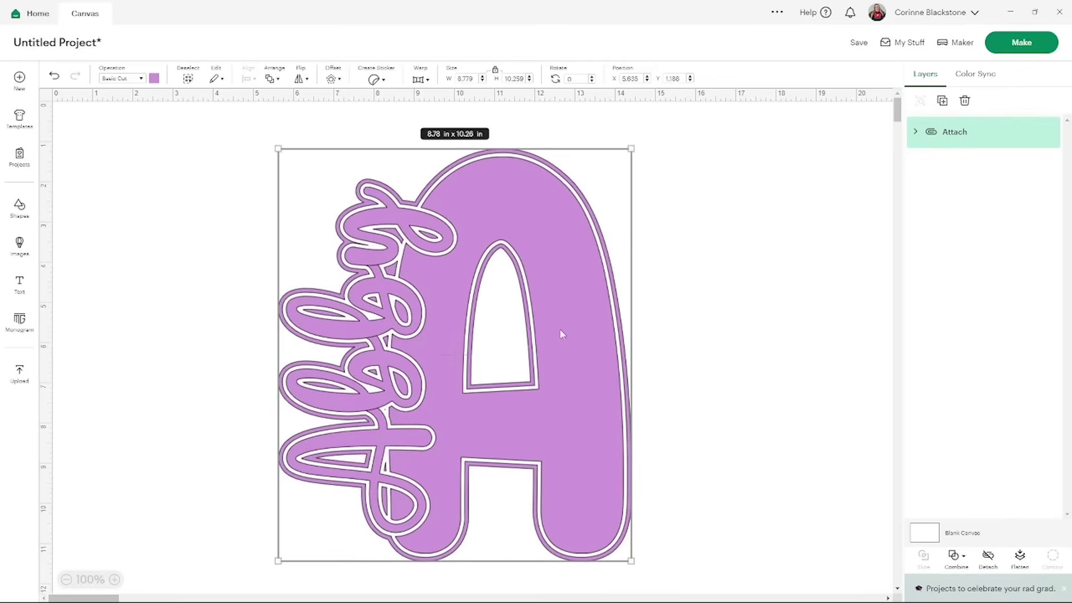
left_click_drag(630, 559, 584, 506)
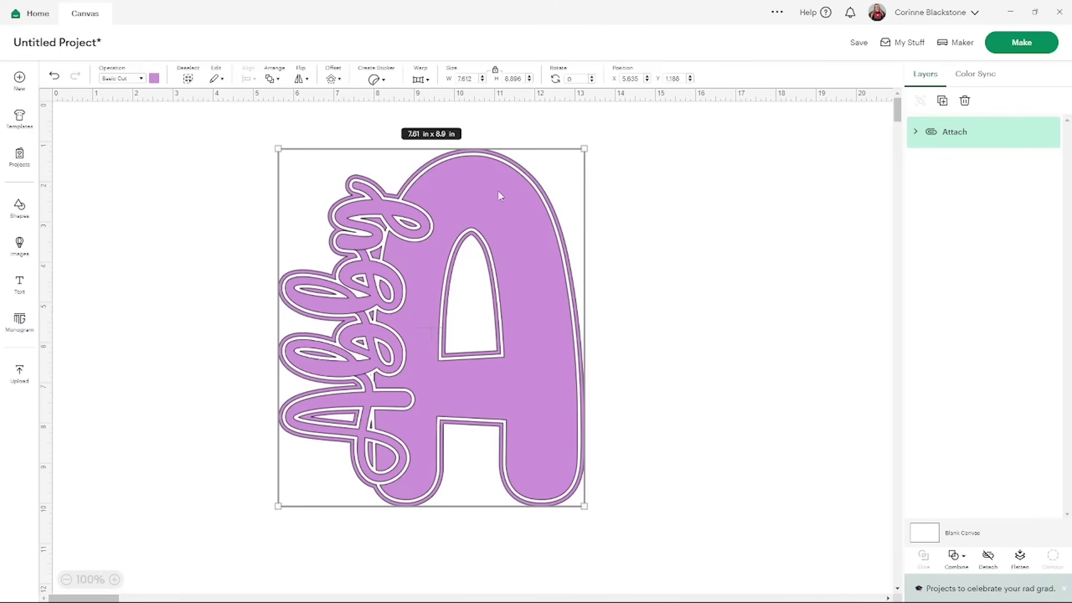
- Add a rounded, welded 0.139 in offset backing behind the whole A design
left_click(334, 79)
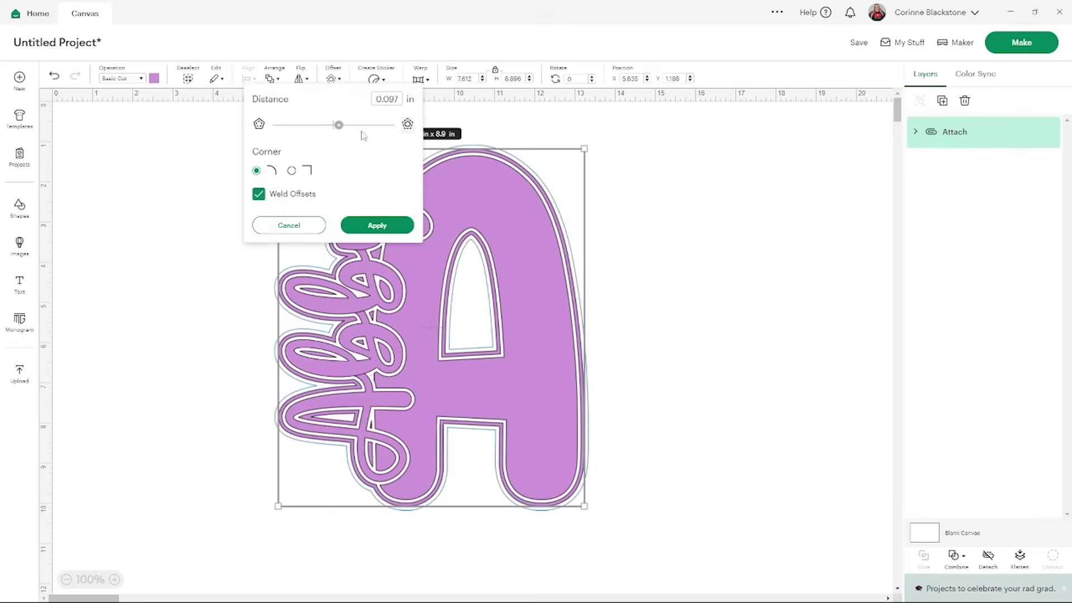
left_click_drag(343, 126, 343, 126)
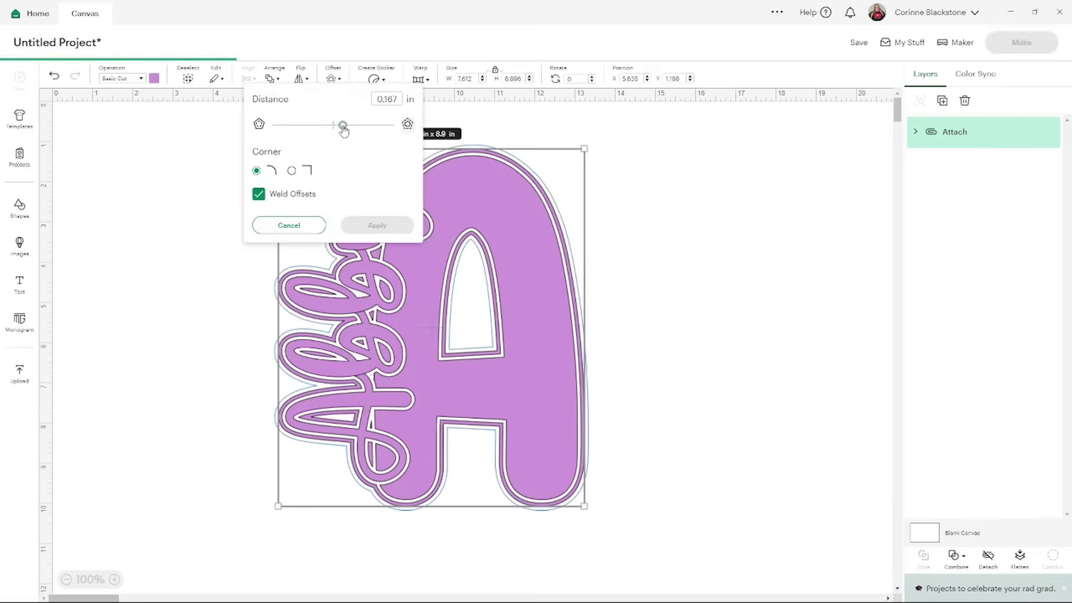
left_click_drag(343, 126, 341, 125)
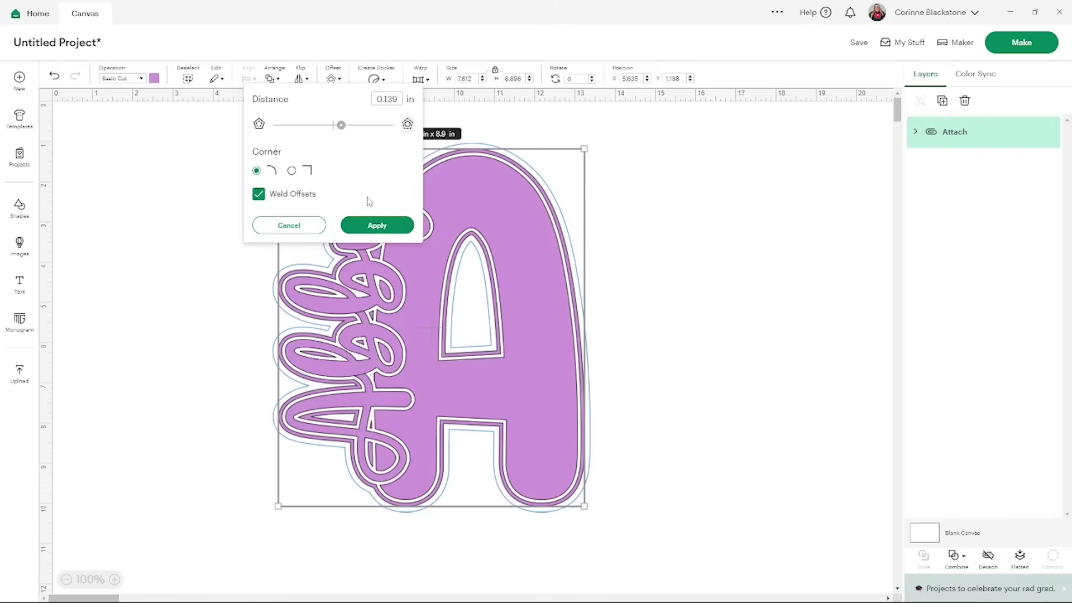
left_click(379, 228)
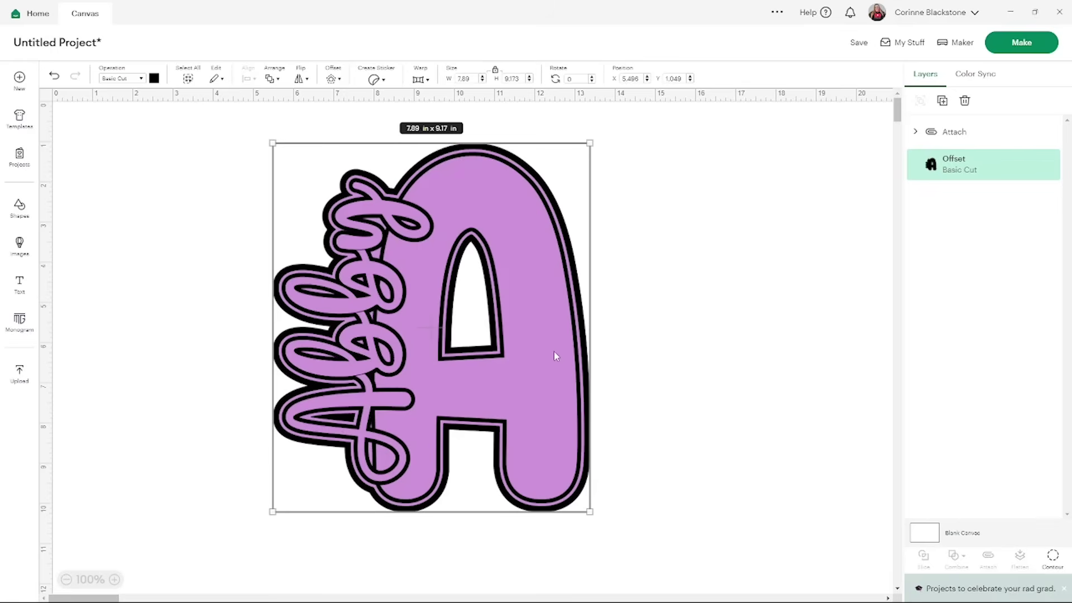
- Make the offset backing white and duplicate the whole sticker
left_click(154, 80)
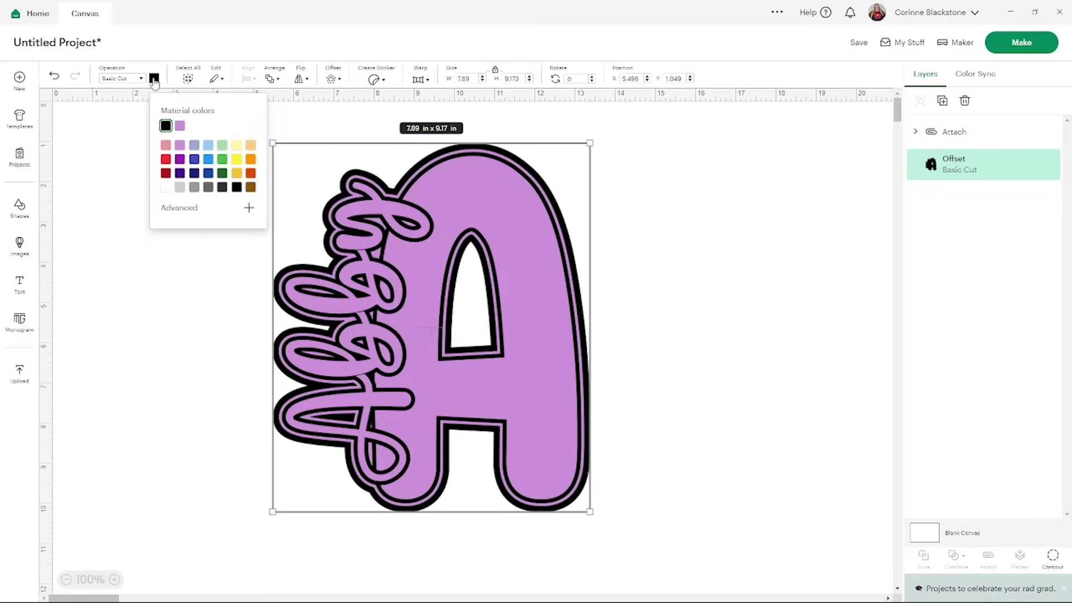
left_click(167, 188)
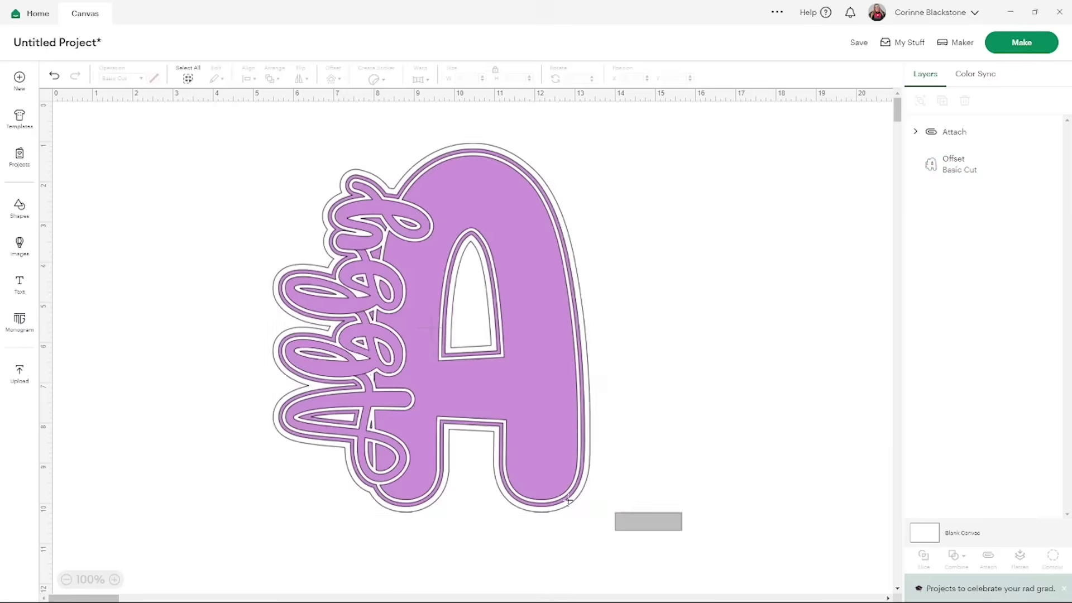
left_click(347, 207, "shift")
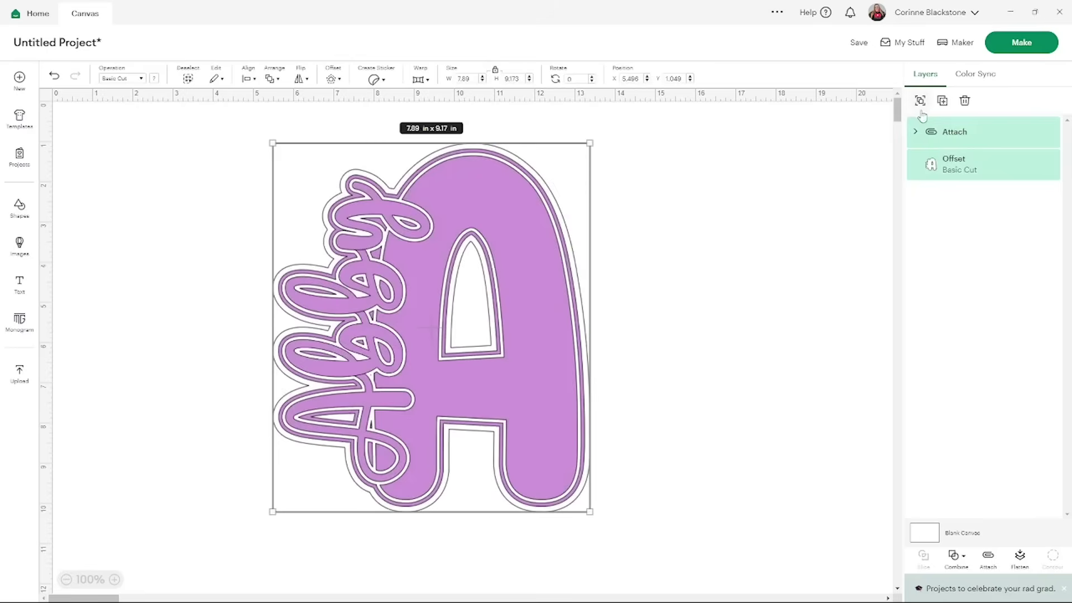
left_click(942, 101)
- Place the copy on the right and the original at the canvas's left side
left_click_drag(517, 280, 815, 293)
left_click(249, 140)
left_click_drag(513, 309, 321, 312)
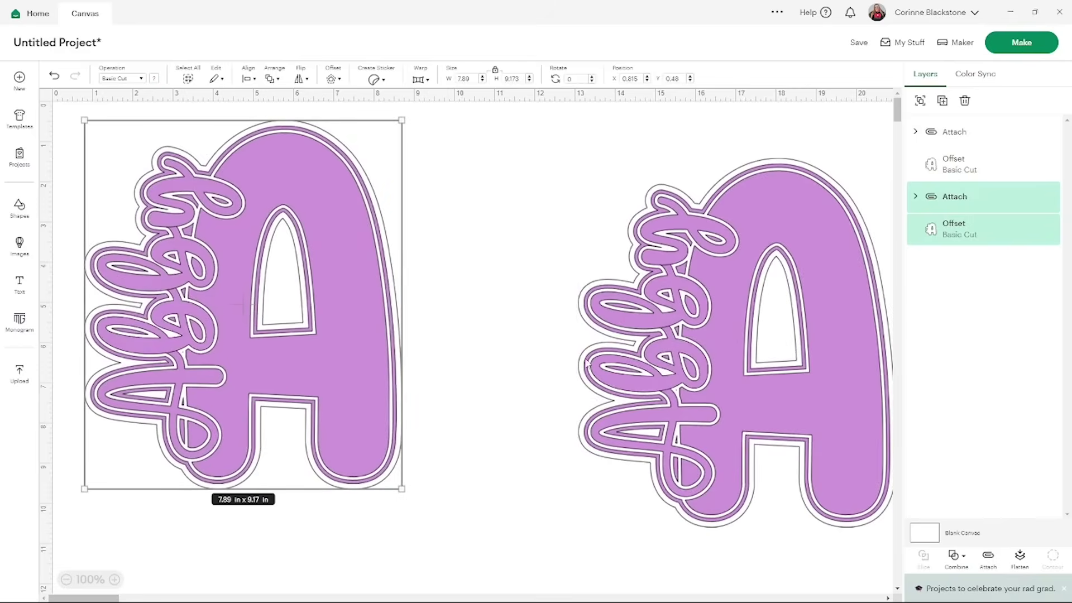
left_click(451, 249)
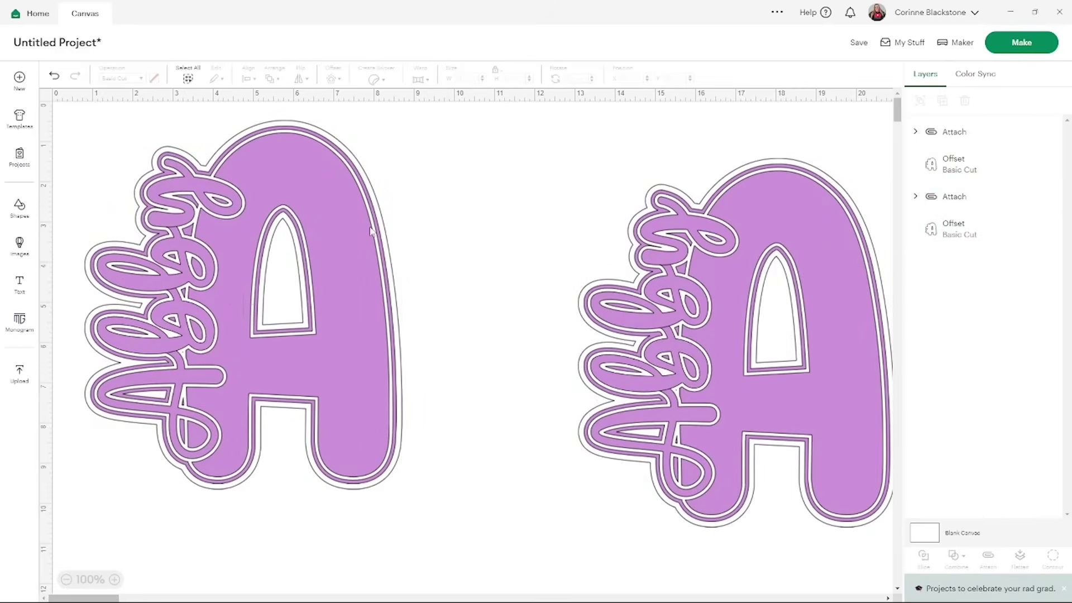
left_click(373, 232)
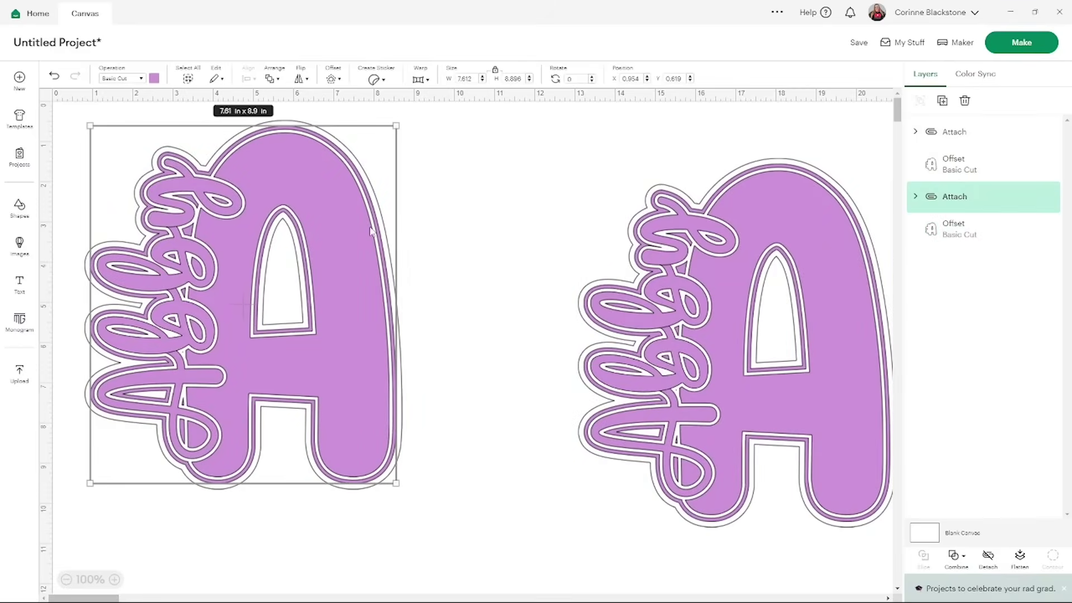
- Expand the left design's layer groups and select the nested A-and-Abby group
left_click(915, 132)
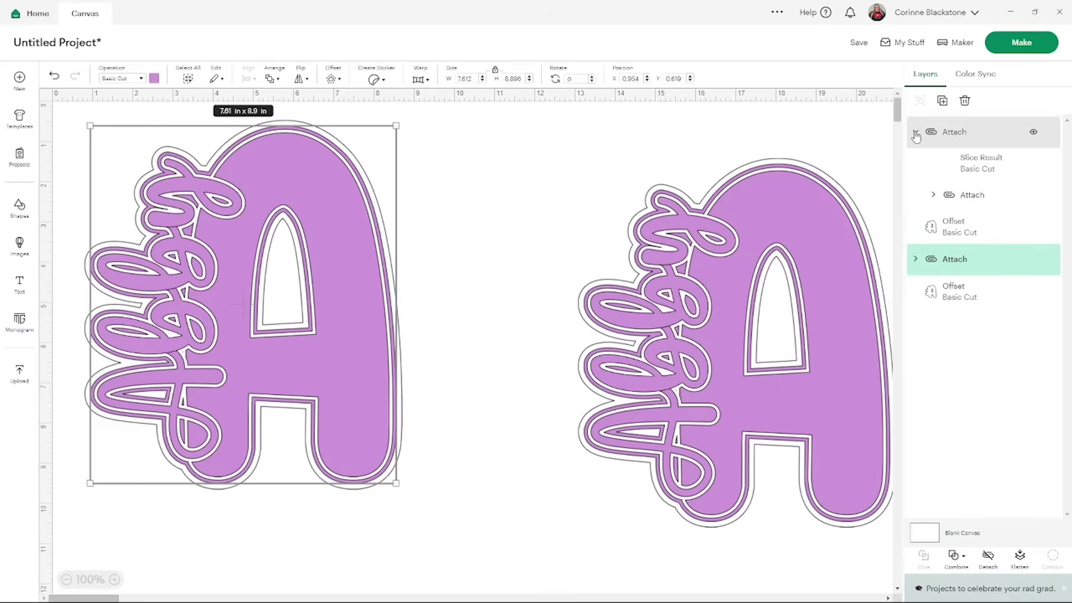
left_click(934, 196)
left_click(981, 232)
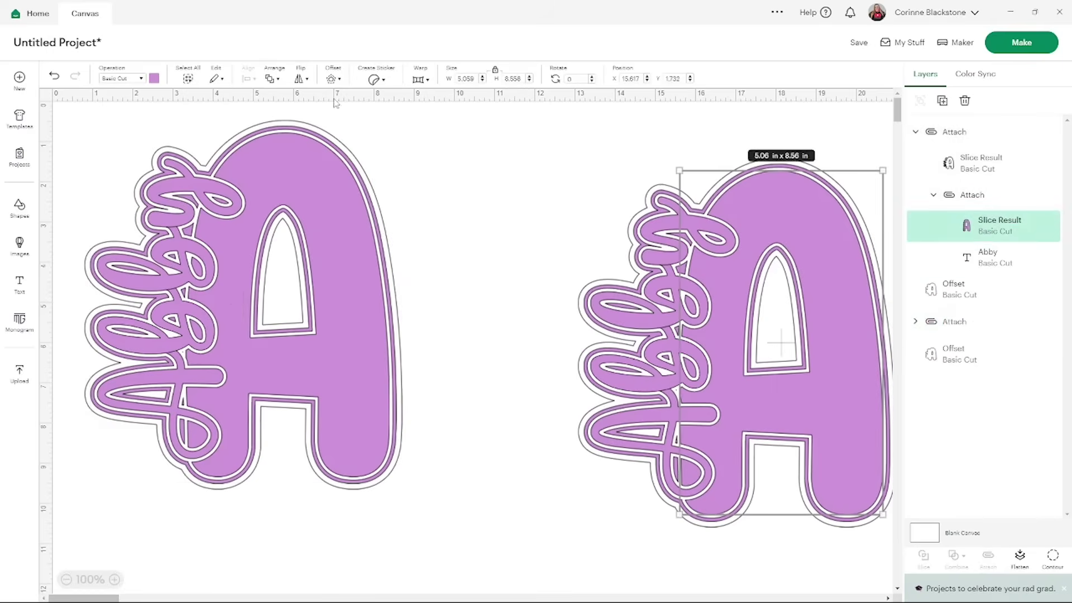
left_click(923, 325)
left_click(922, 325)
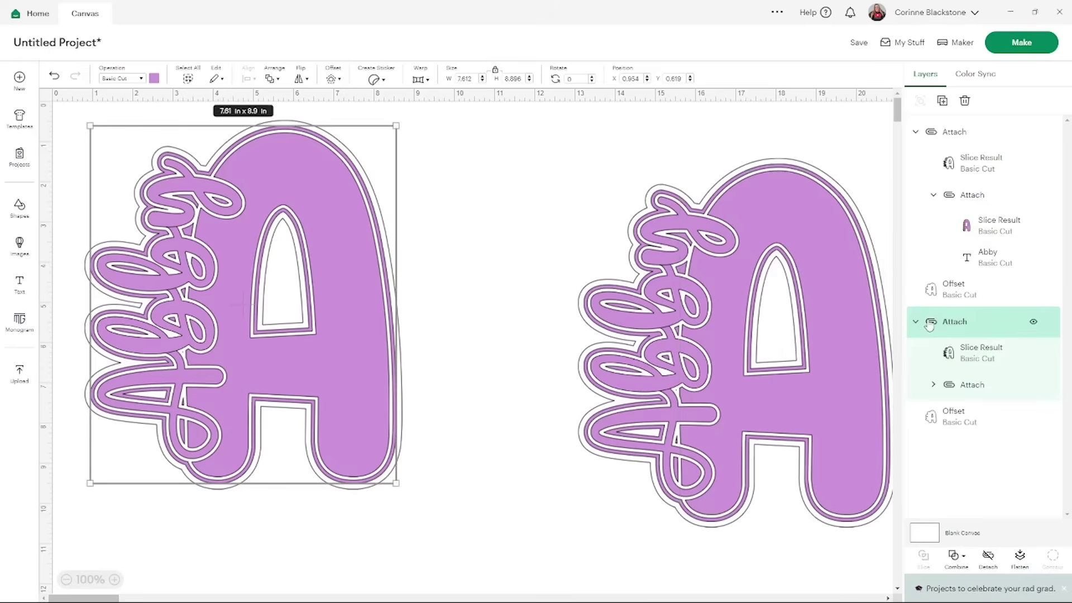
left_click(932, 388)
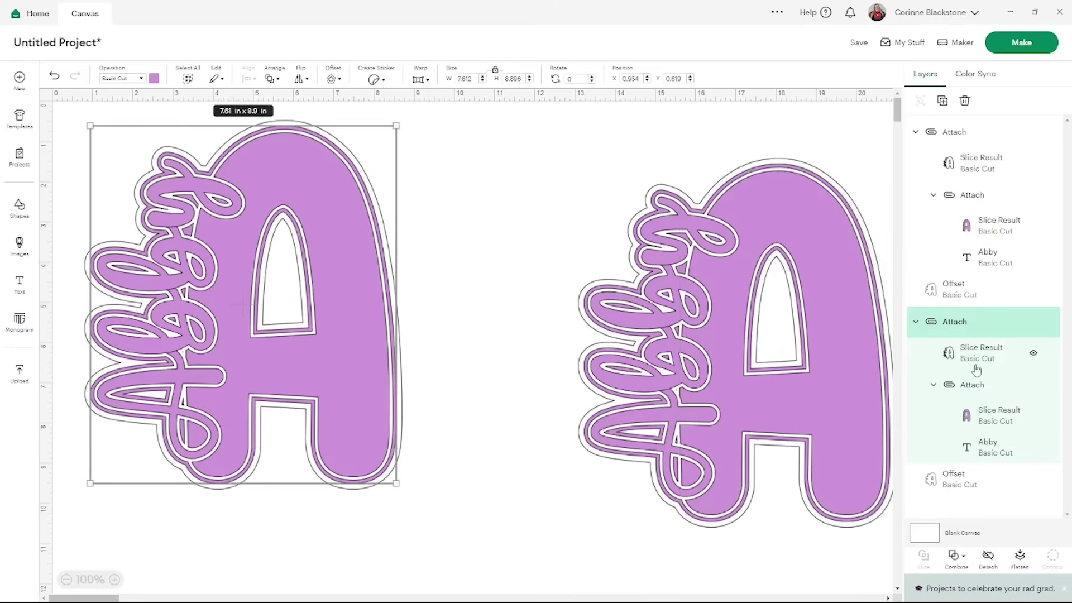
left_click(997, 427)
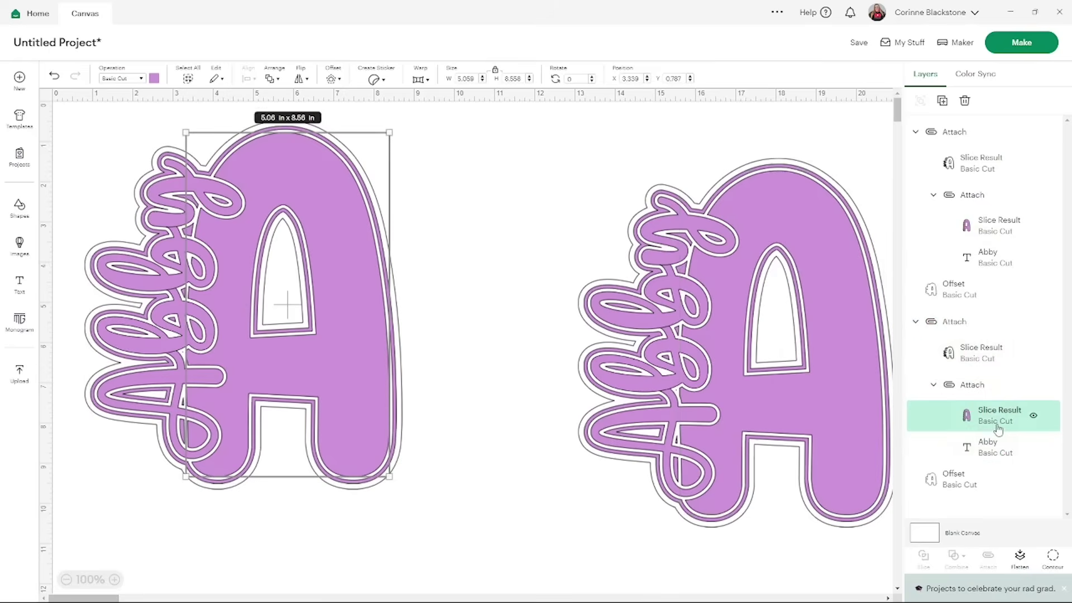
left_click(986, 388)
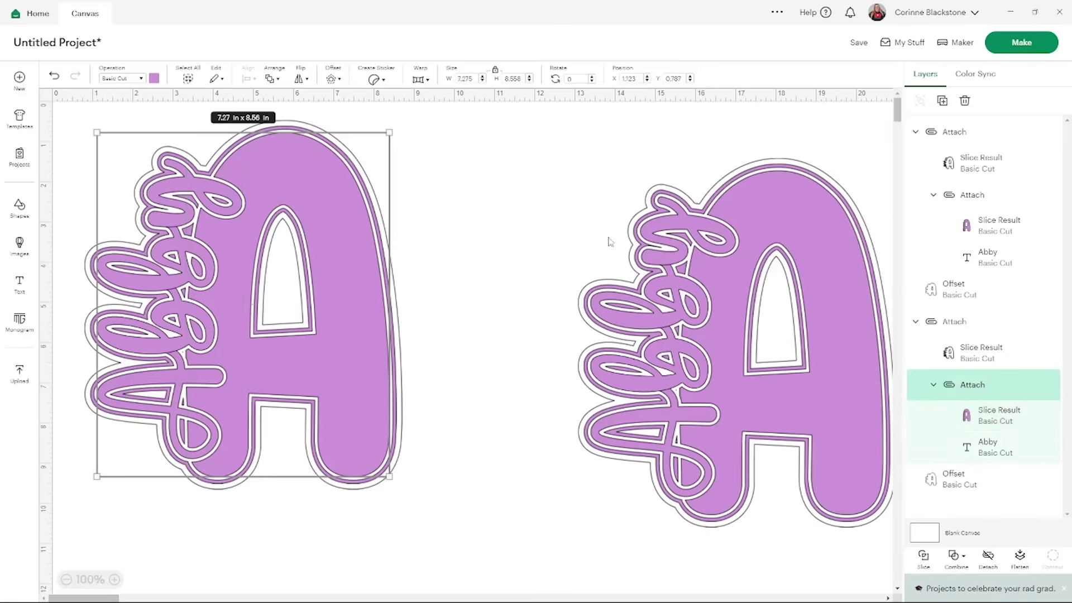
- Lighten the A and Abby to a pale lilac using the custom colour picker
left_click(154, 79)
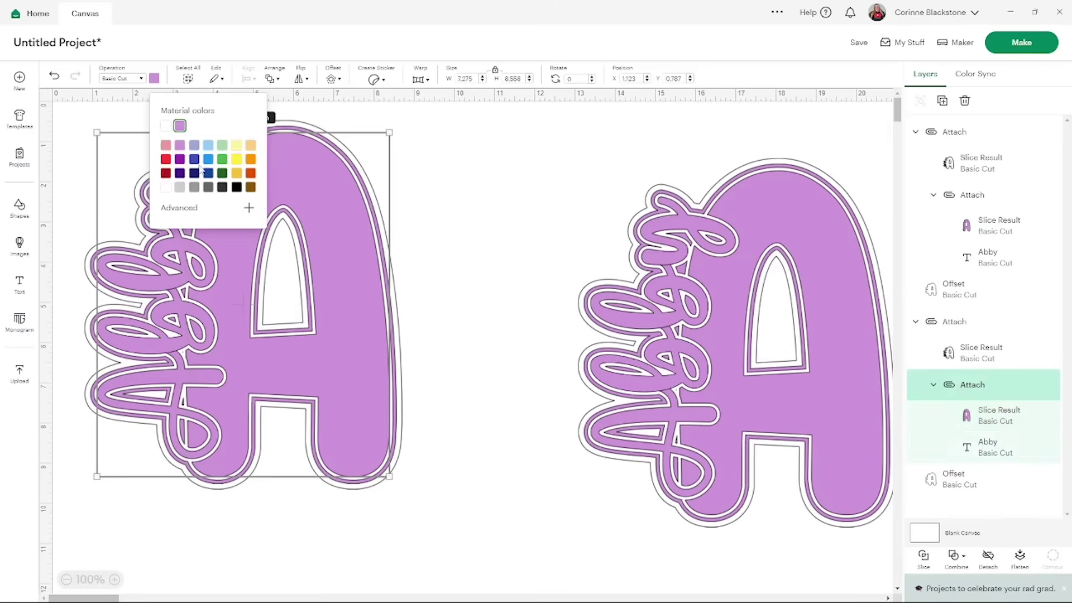
left_click(249, 208)
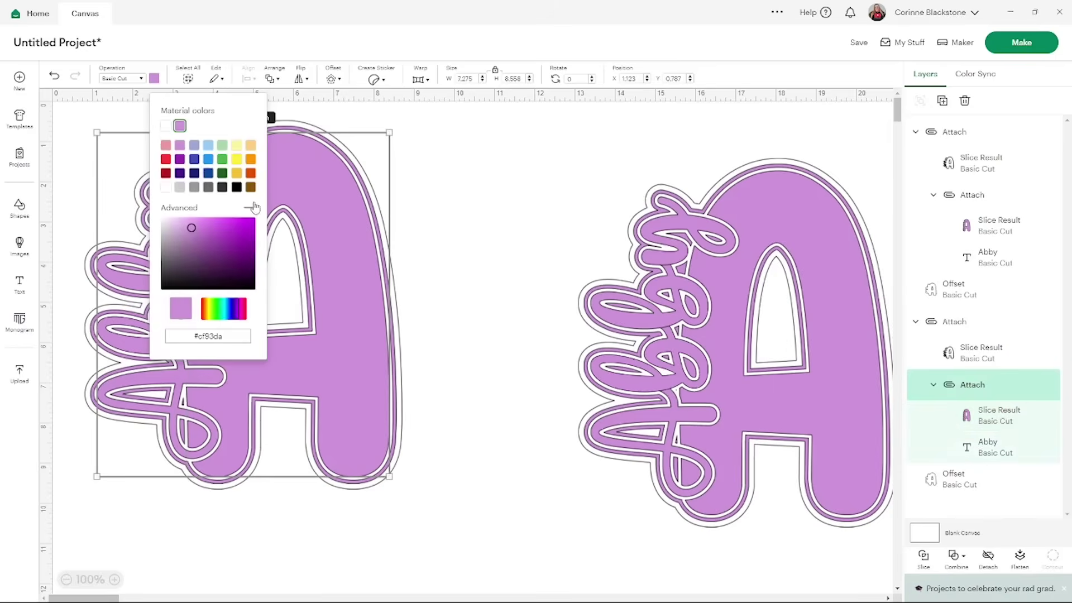
left_click_drag(192, 228, 184, 224)
left_click(463, 200)
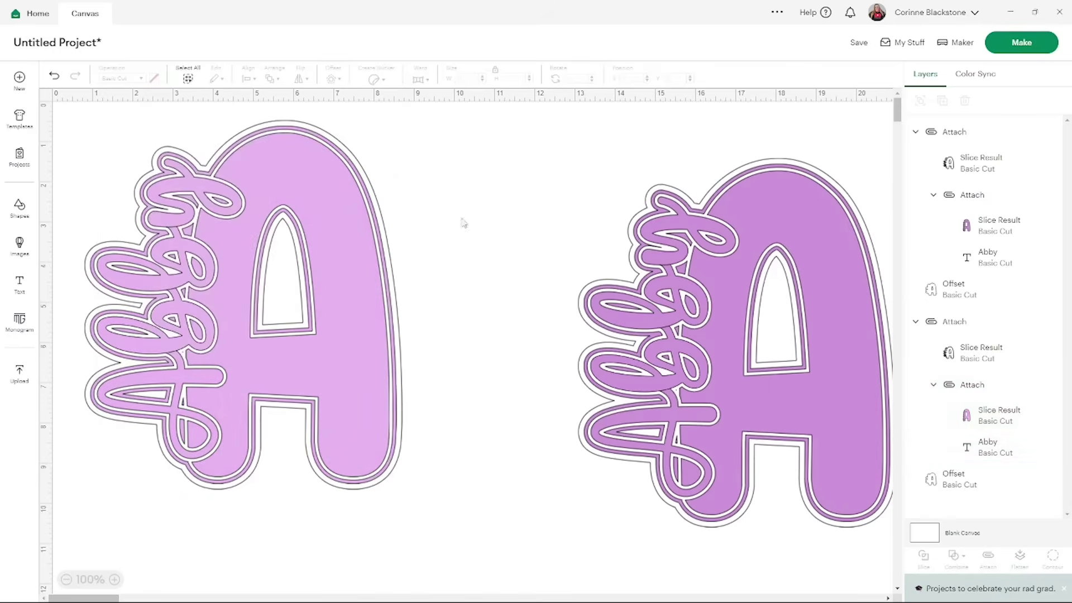
left_click_drag(452, 492, 140, 202)
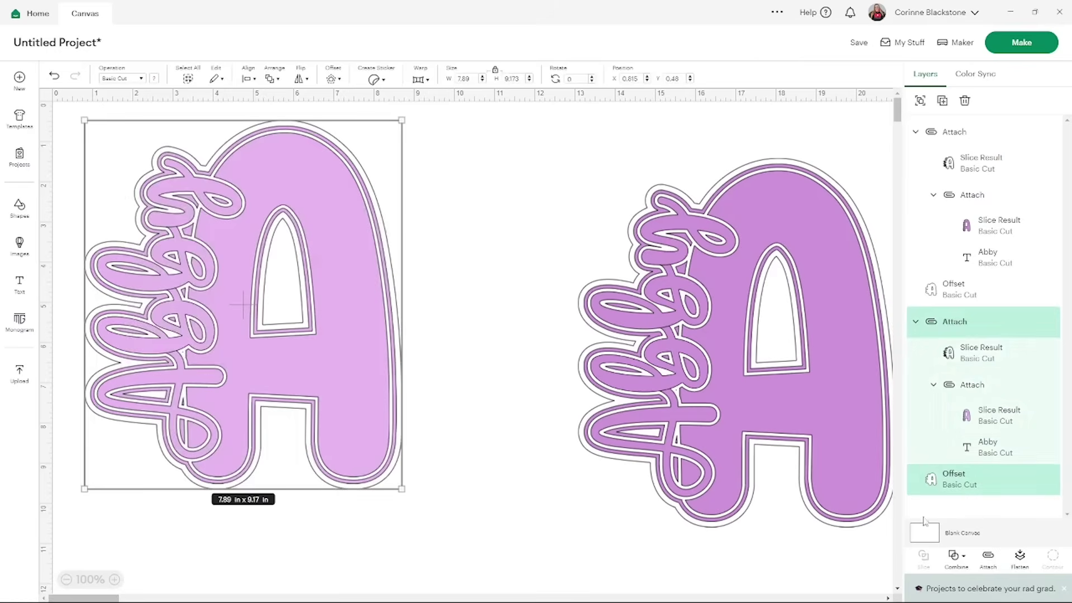
- Flatten the left design, including its offset, into one print-then-cut layer
left_click(988, 560)
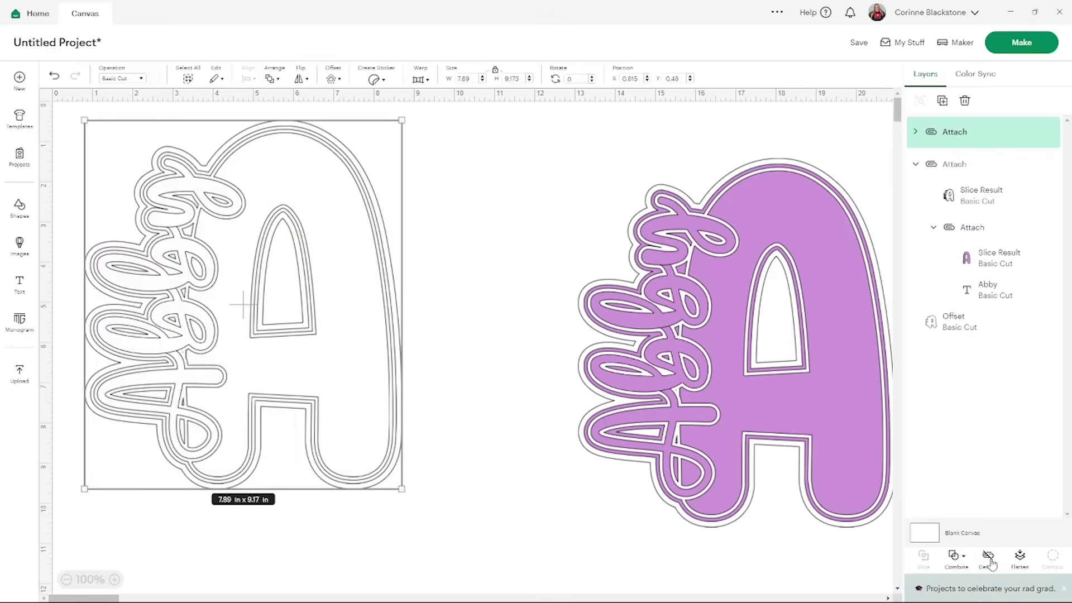
left_click(55, 76)
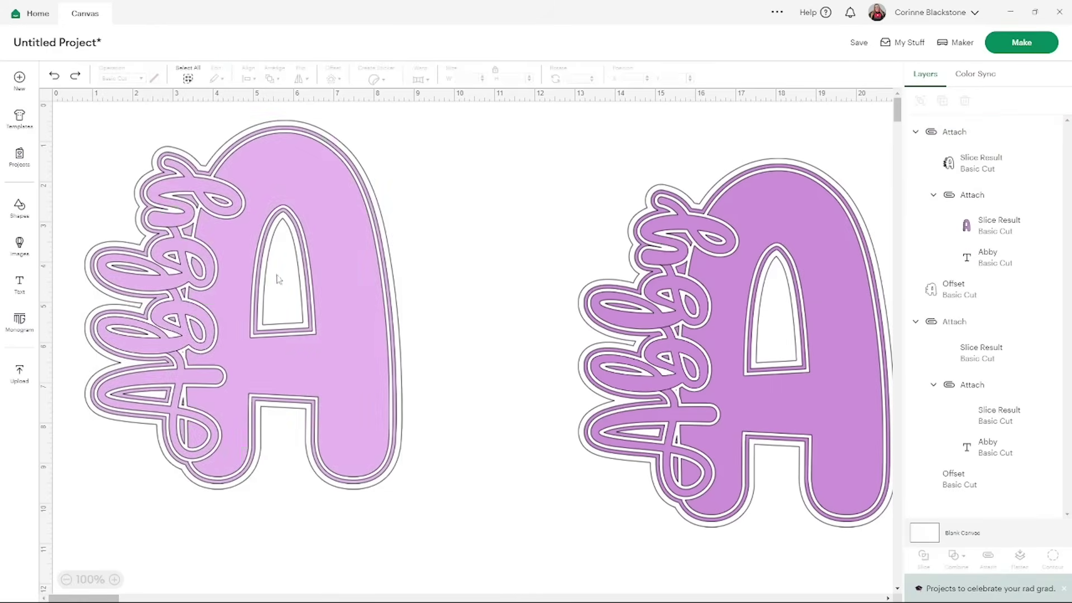
left_click_drag(466, 497, 158, 169)
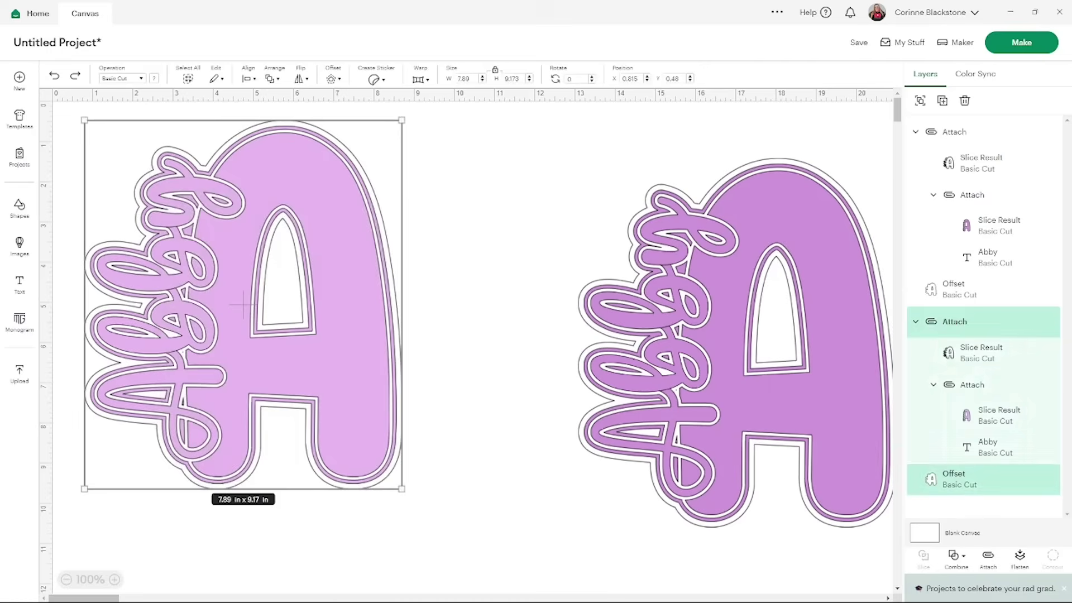
left_click(1020, 558)
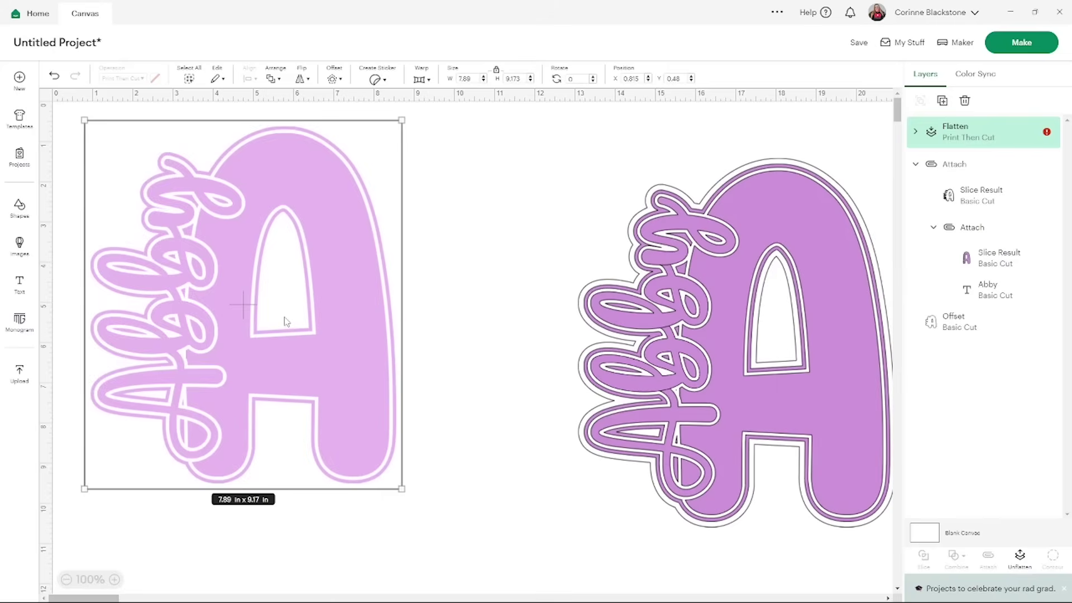
left_click(519, 201)
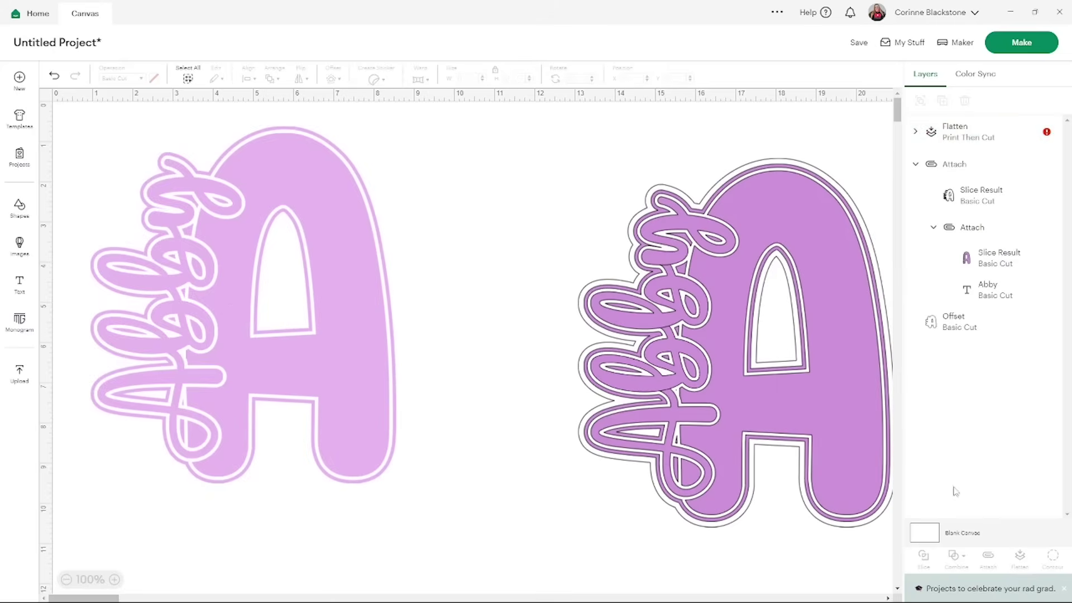
- Make the canvas background light grey and shift the flattened sticker slightly left
left_click(933, 529)
left_click(365, 78)
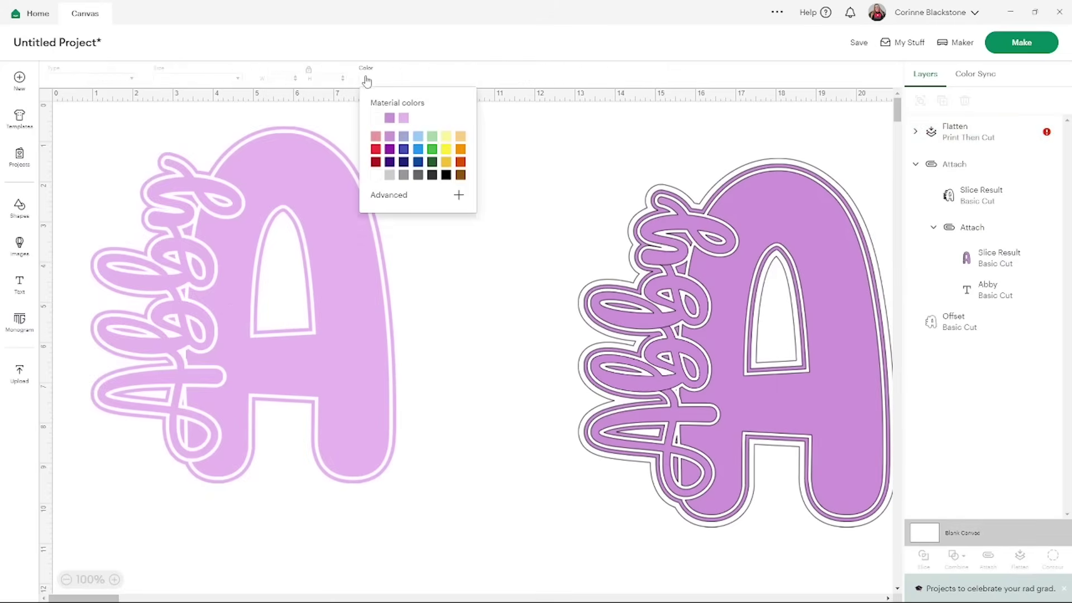
left_click(389, 175)
left_click(439, 297)
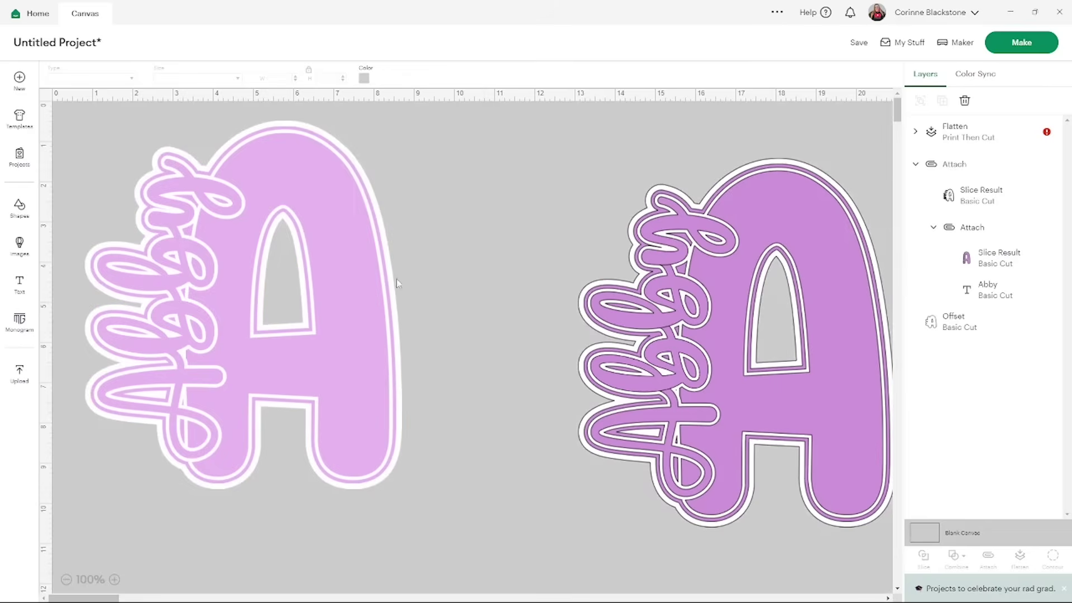
left_click_drag(383, 281, 352, 290)
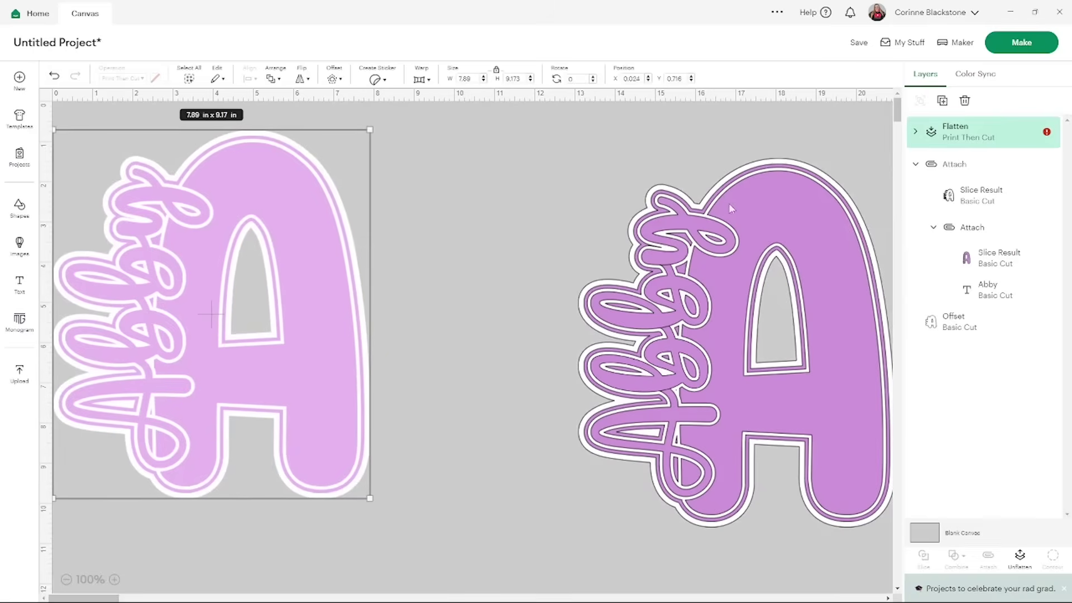
- Weld the right sticker's outer slice shape, inner A and Abby text into one shape
left_click(780, 199)
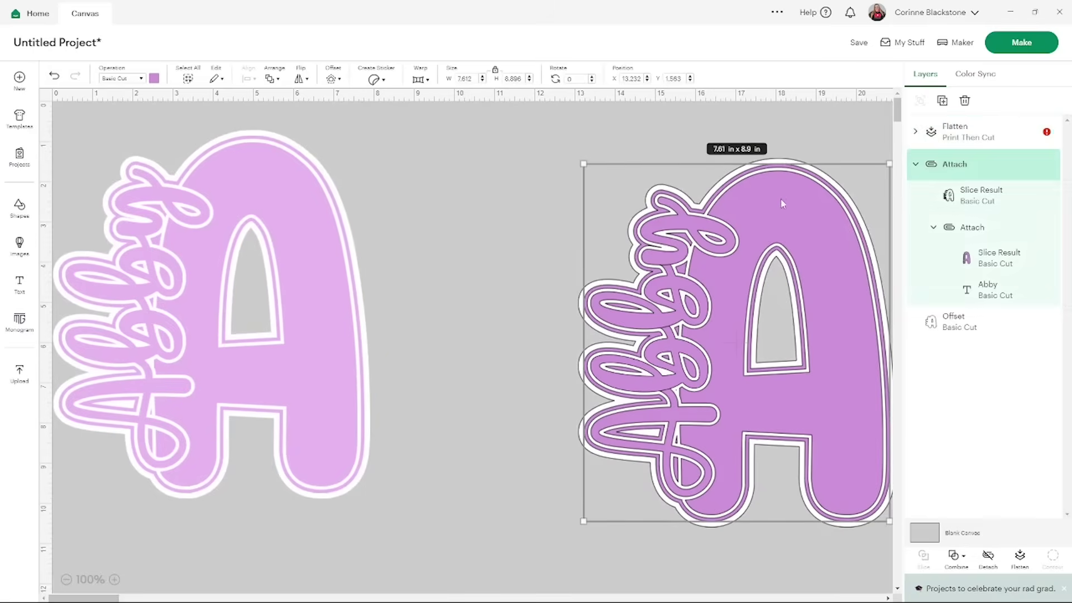
left_click(974, 234)
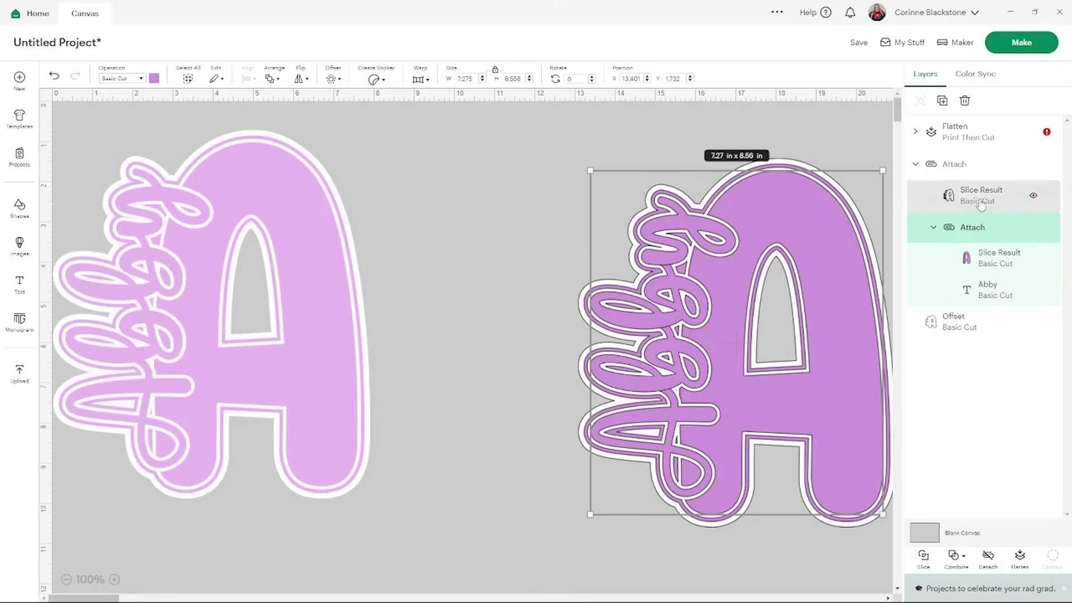
left_click(980, 205)
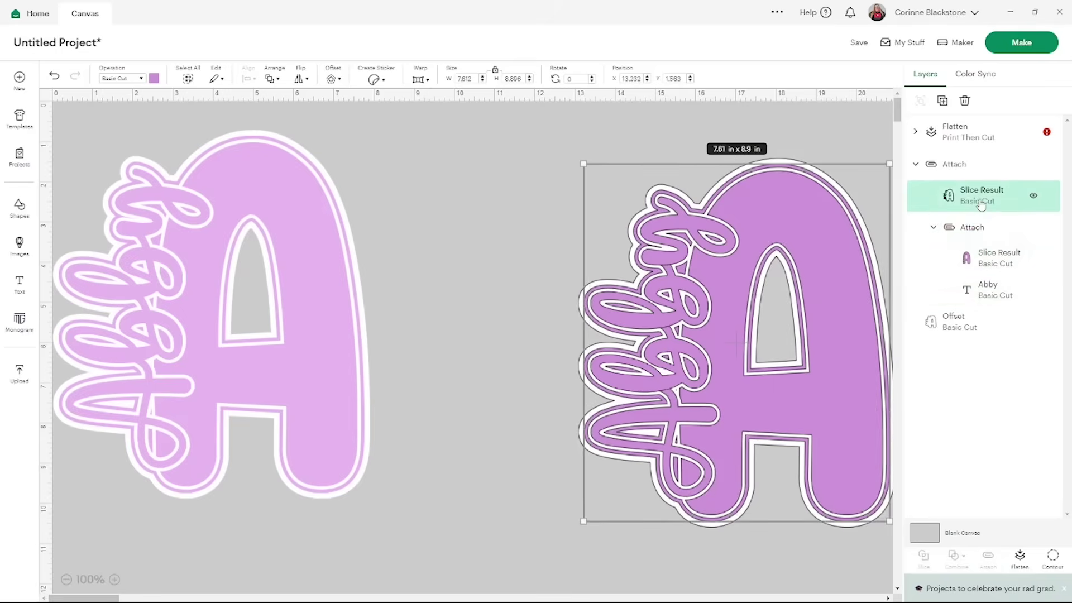
left_click(978, 258, "shift")
left_click(974, 290, "shift")
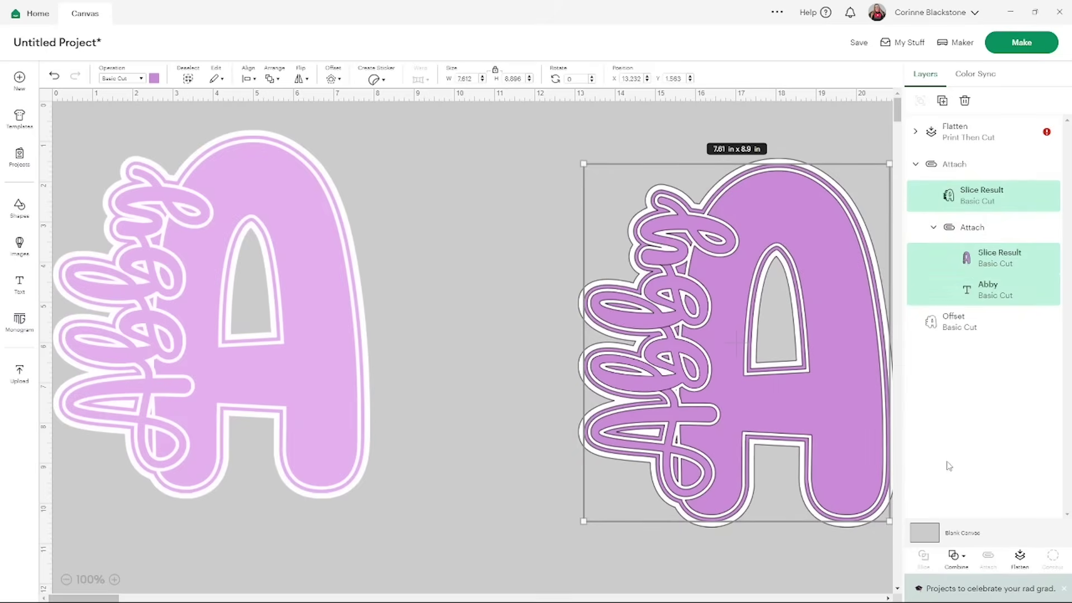
left_click(956, 556)
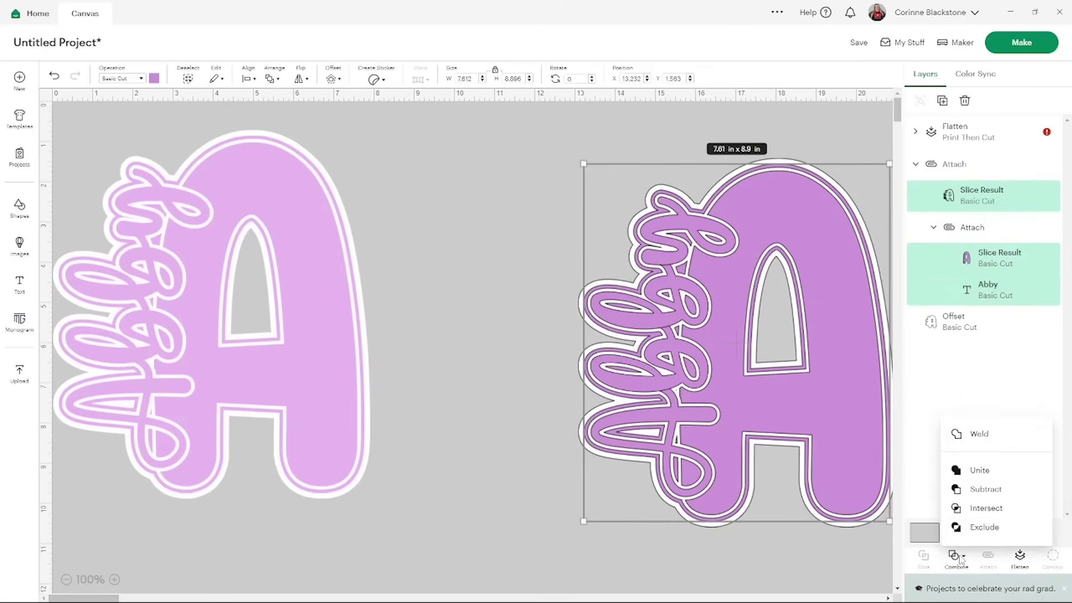
left_click(1001, 436)
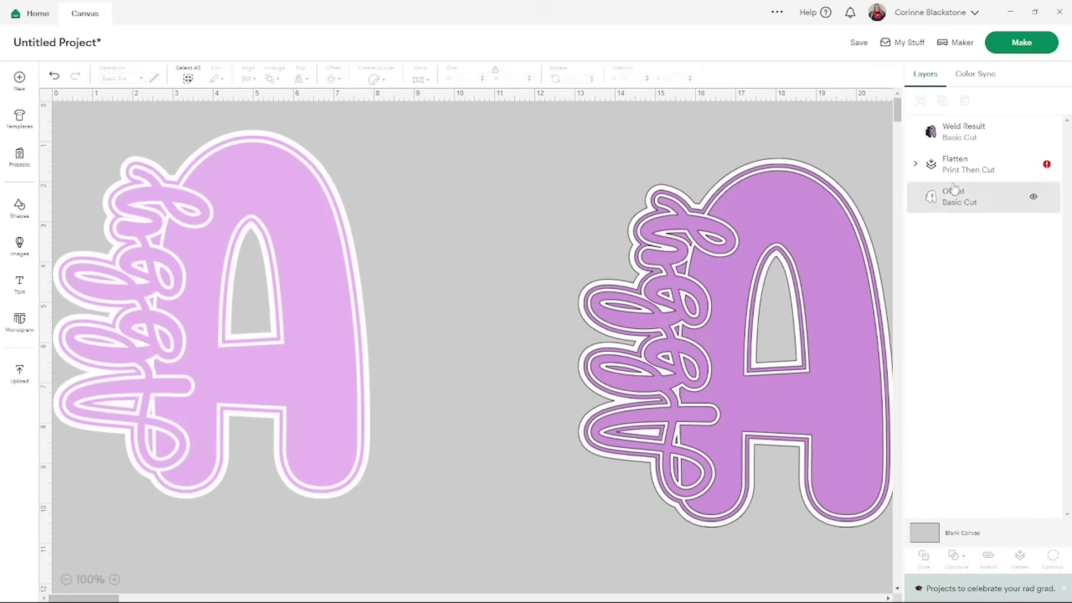
left_click(948, 143)
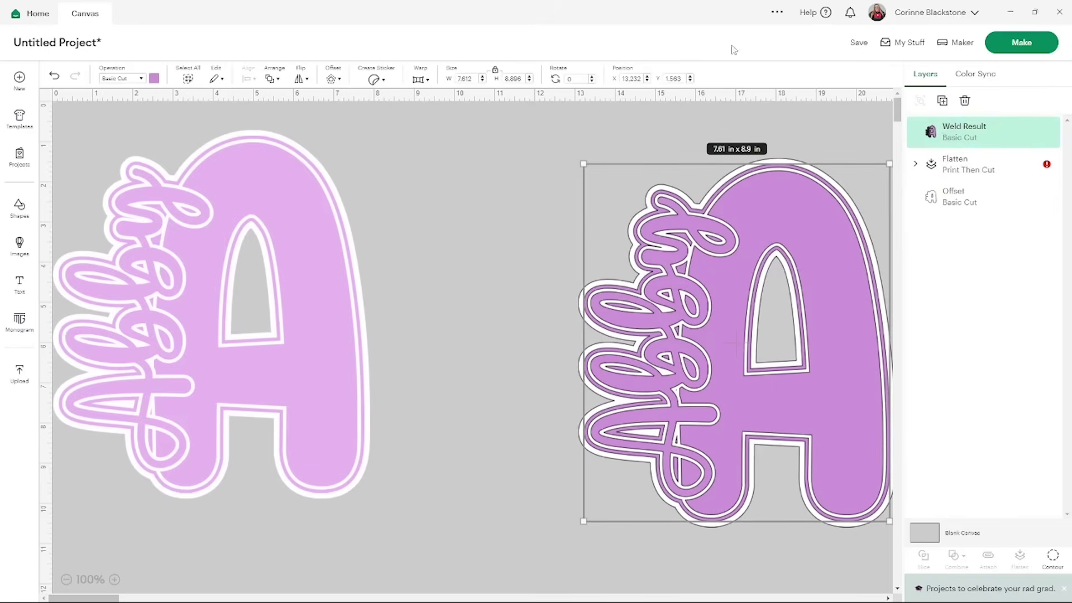
- Recolour the right welded A pale pink (#fbc7c7), then shift it left with its offset
left_click(154, 79)
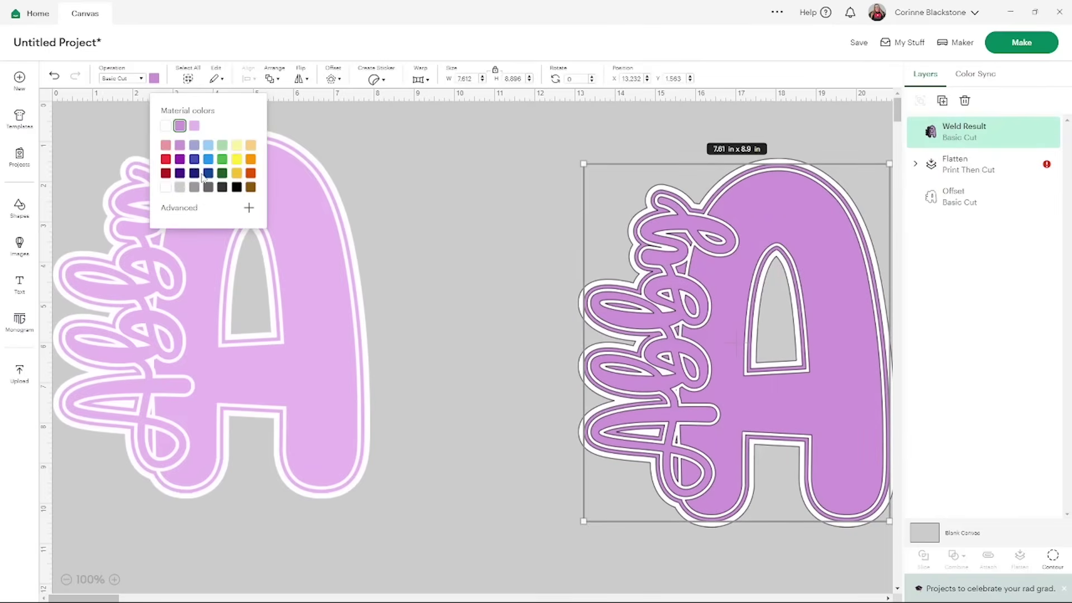
left_click(165, 146)
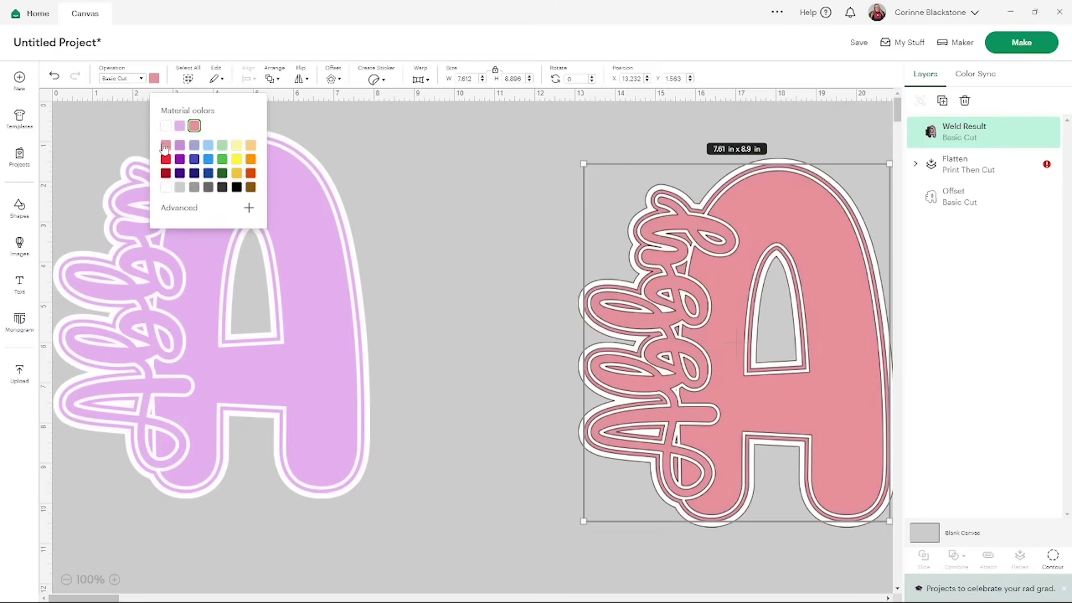
left_click(249, 208)
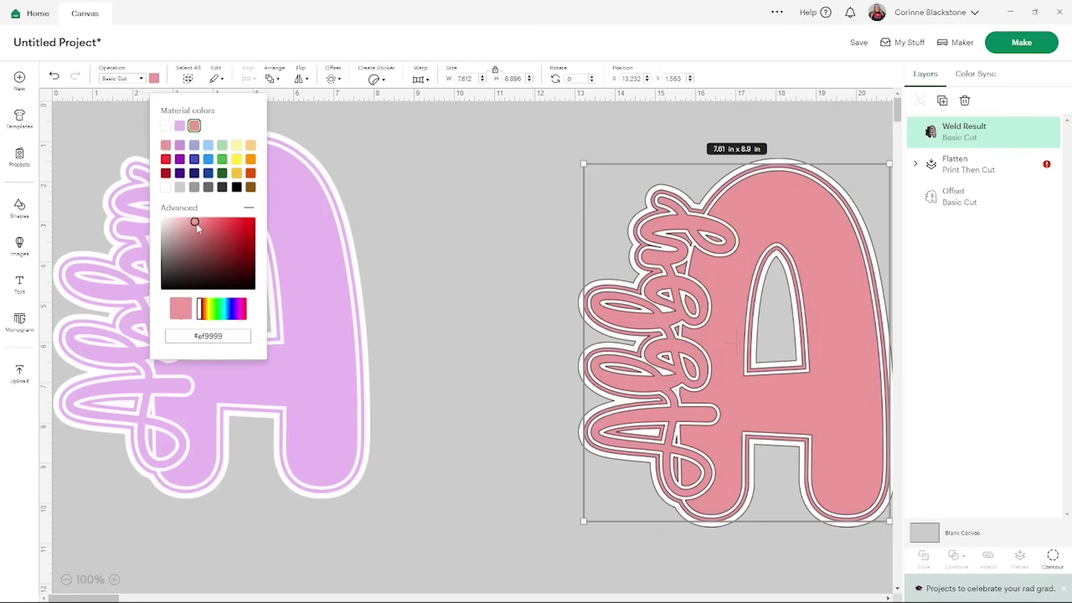
left_click_drag(196, 221, 180, 219)
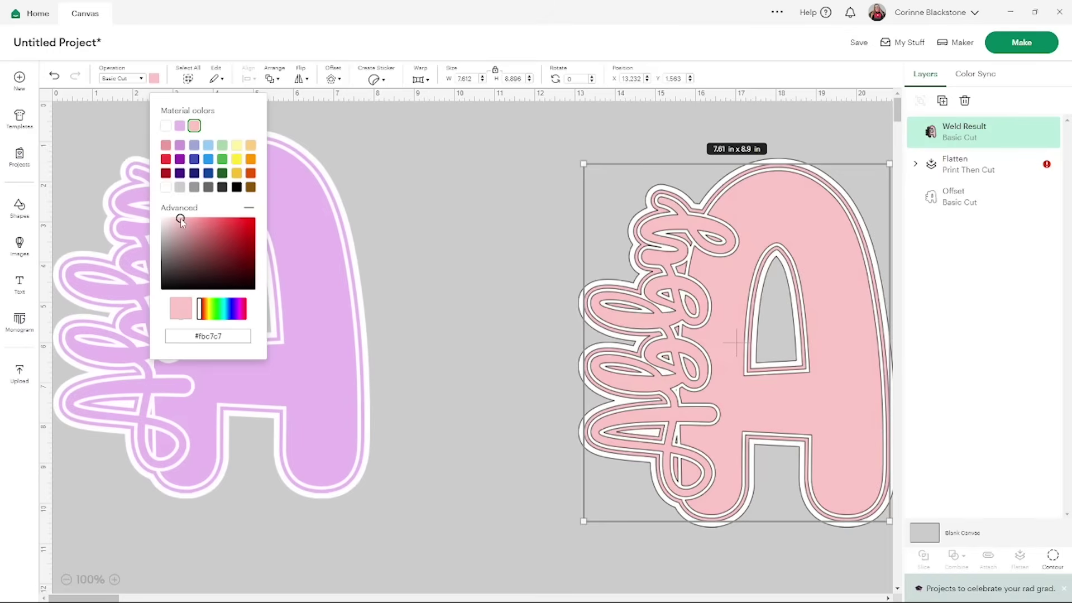
left_click(403, 285)
left_click_drag(594, 159, 597, 366)
- Duplicate the pink A sticker, move the copy right, and undo an accidental letter move
left_click(942, 101)
left_click_drag(680, 335, 862, 339)
mouse_move(467, 169)
left_mouse_down()
mouse_move(536, 268)
mouse_move(462, 189)
left_mouse_up()
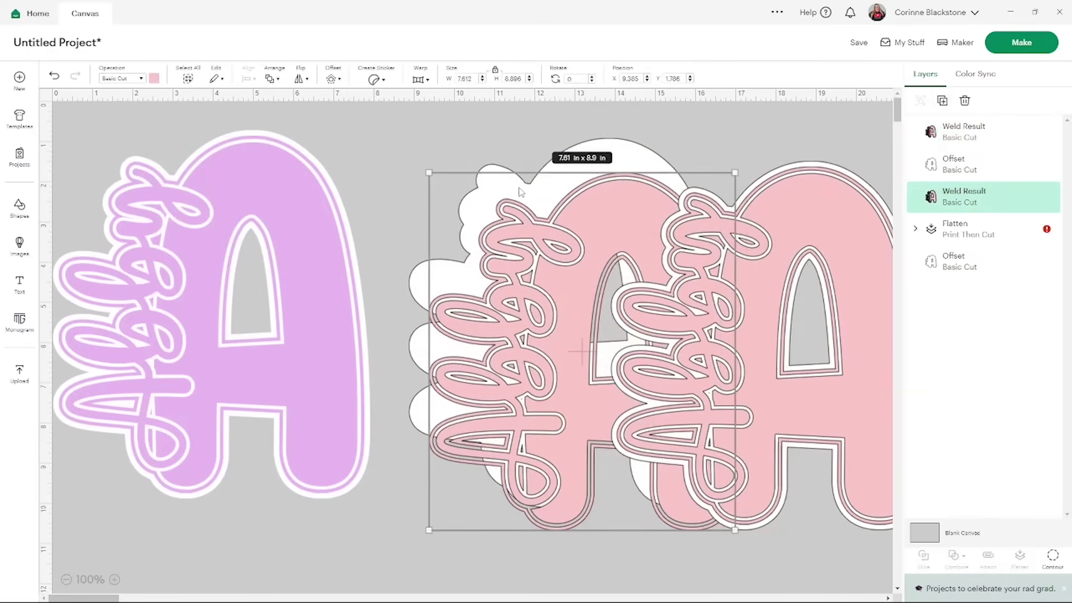
left_click(54, 77)
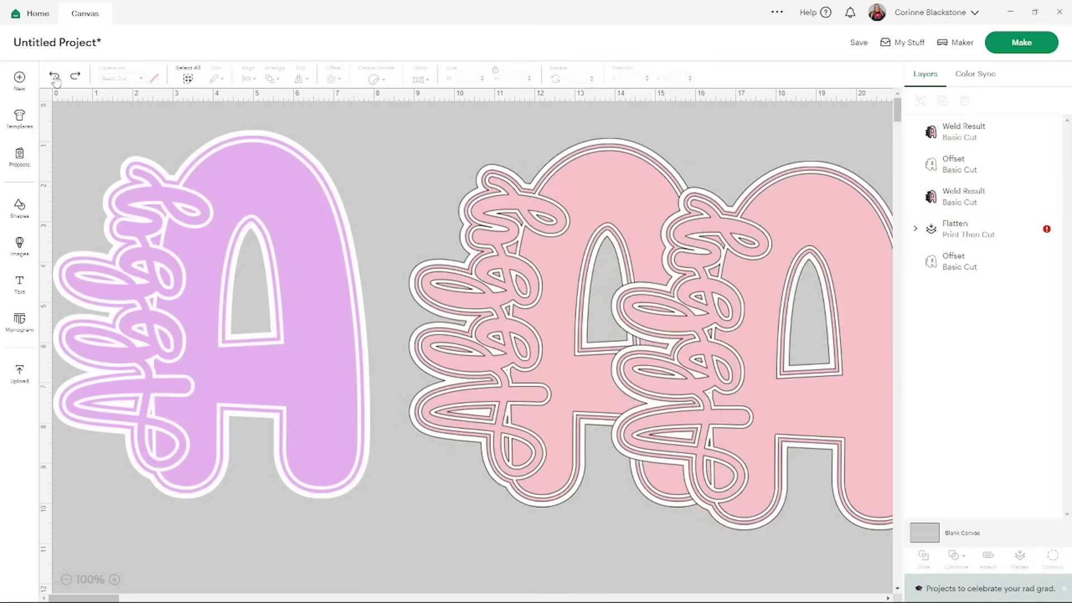
- Flatten the left pink A and shift it further left, then move the right pink A left
left_click_drag(430, 136, 525, 226)
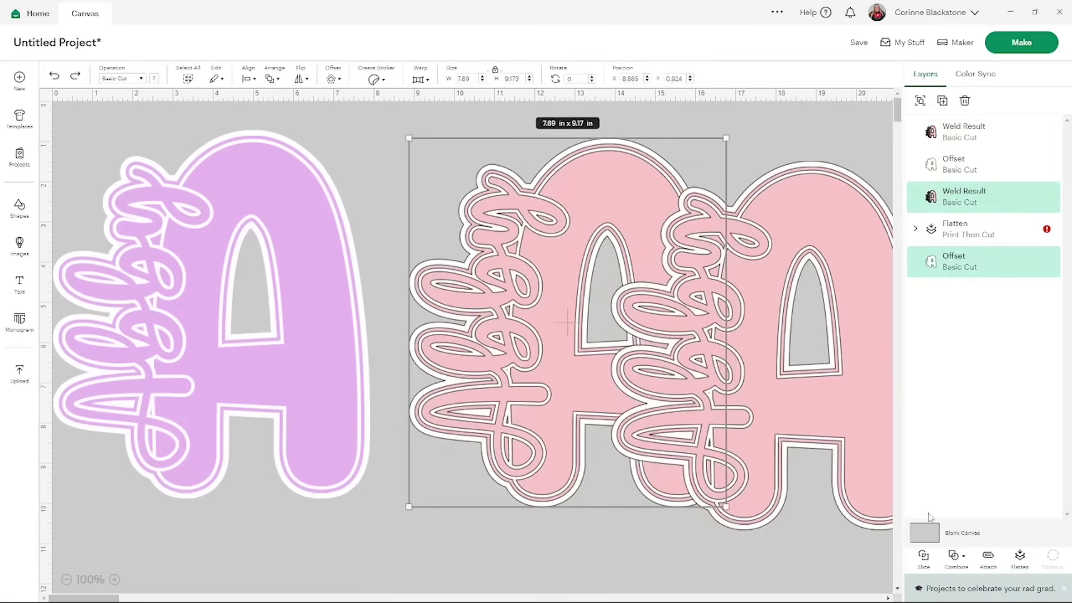
left_click(1019, 556)
left_click_drag(635, 286, 279, 280)
left_click_drag(698, 335, 860, 196)
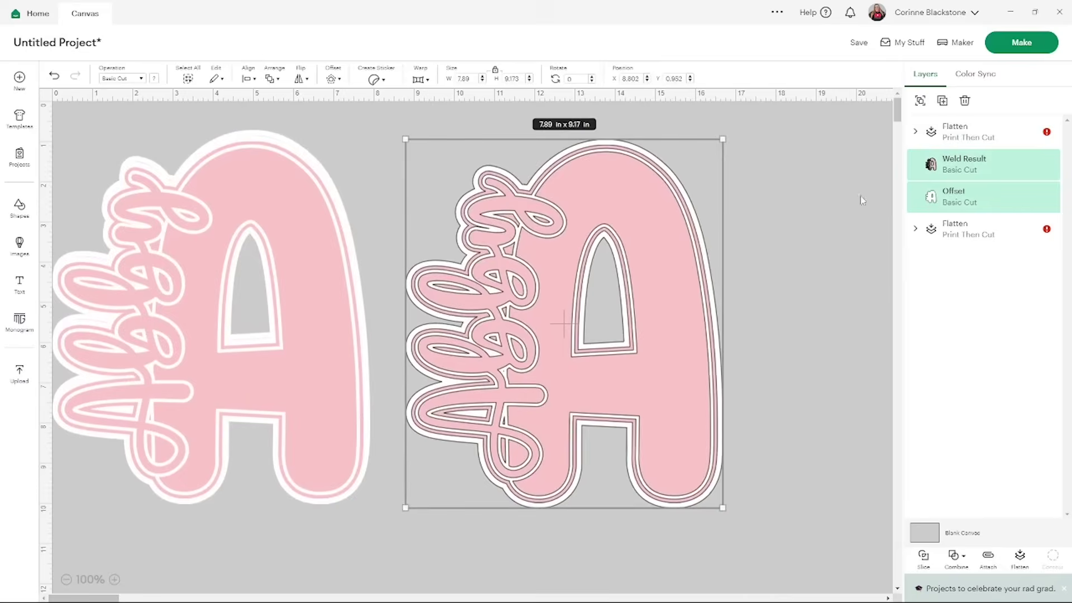
- Change the welded A's fill to light peach #ffd9a1
left_click(819, 254)
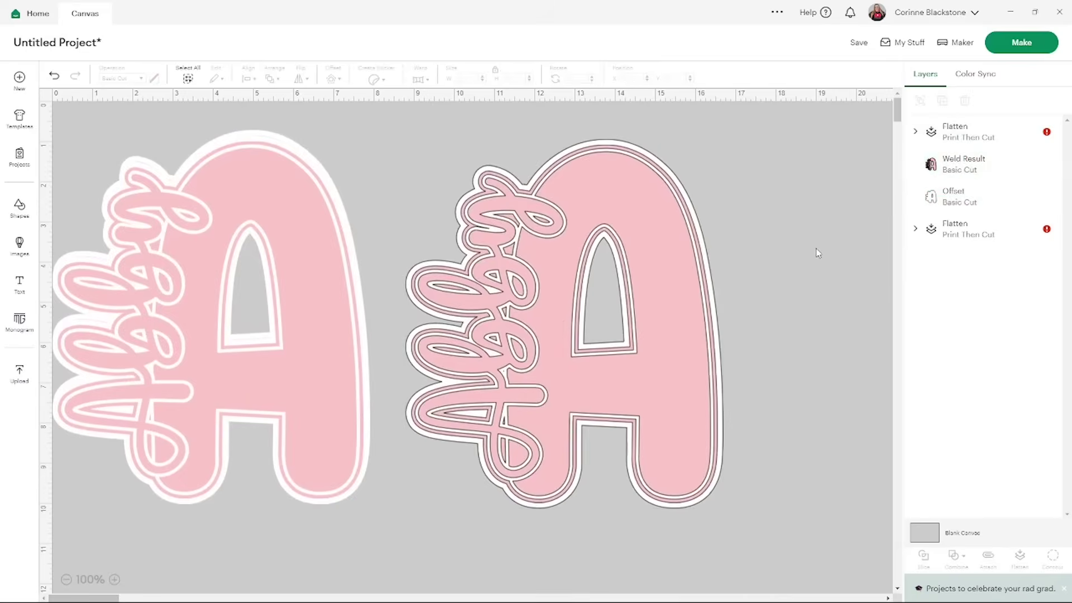
left_click(951, 167)
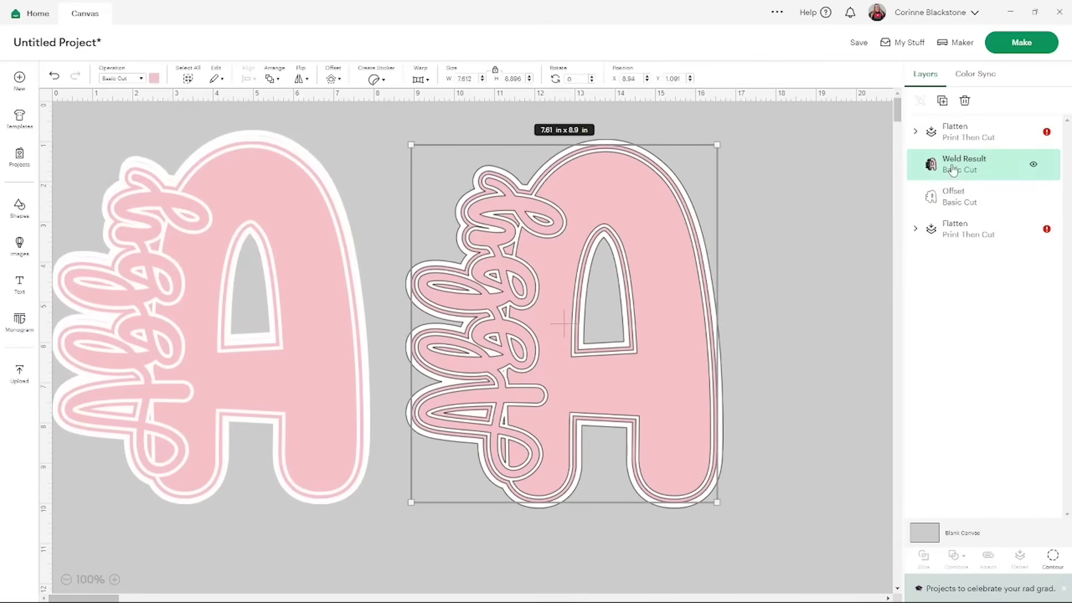
left_click(155, 80)
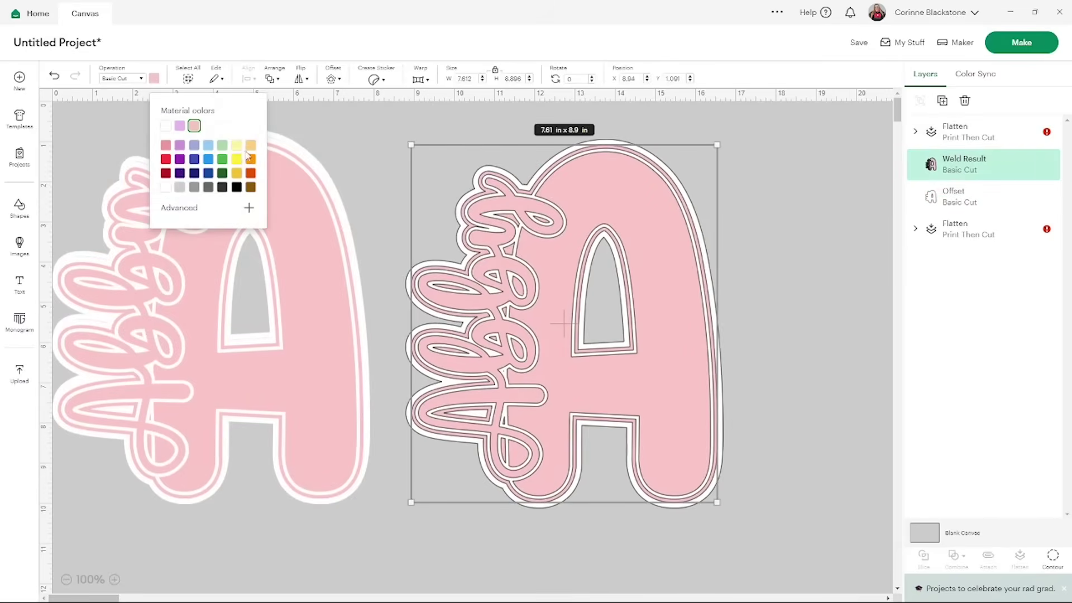
left_click(249, 207)
left_click_drag(205, 219, 197, 220)
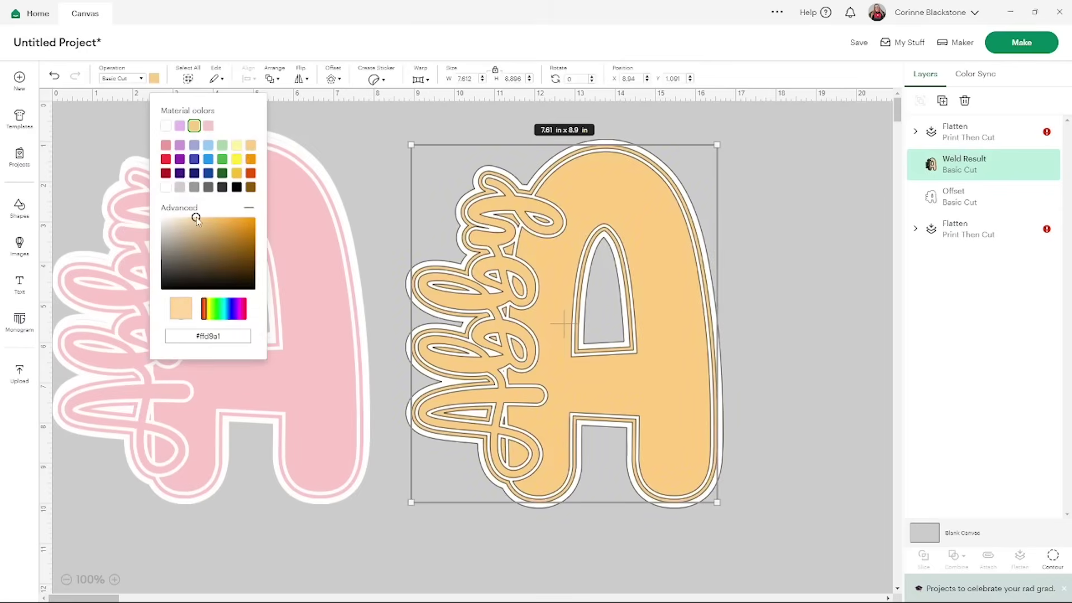
left_click(356, 122)
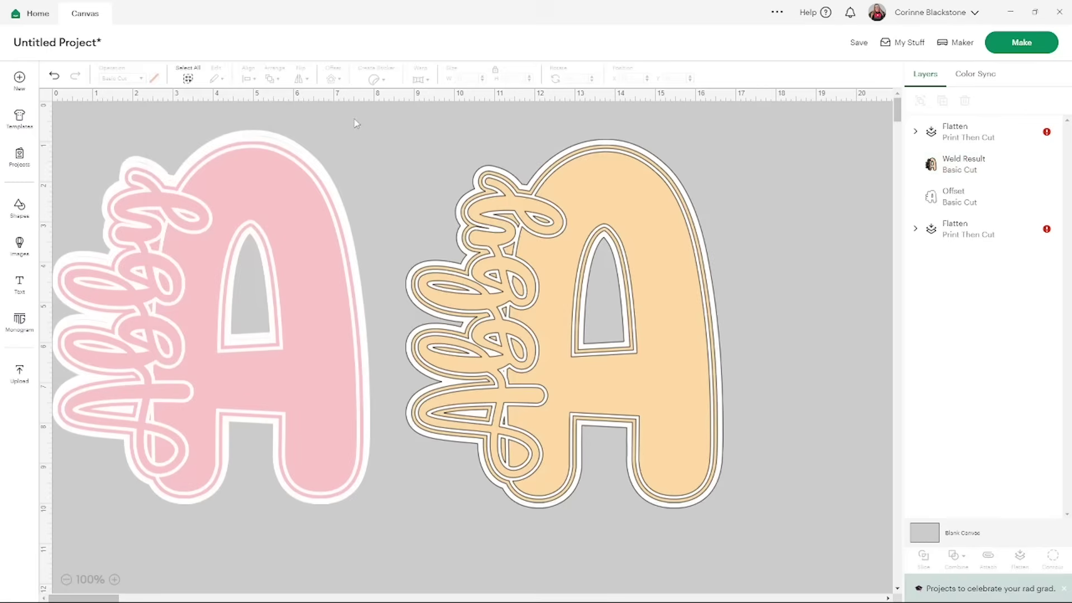
- Duplicate the peach A with its offset and place the copy to the right
left_click_drag(825, 483, 539, 321)
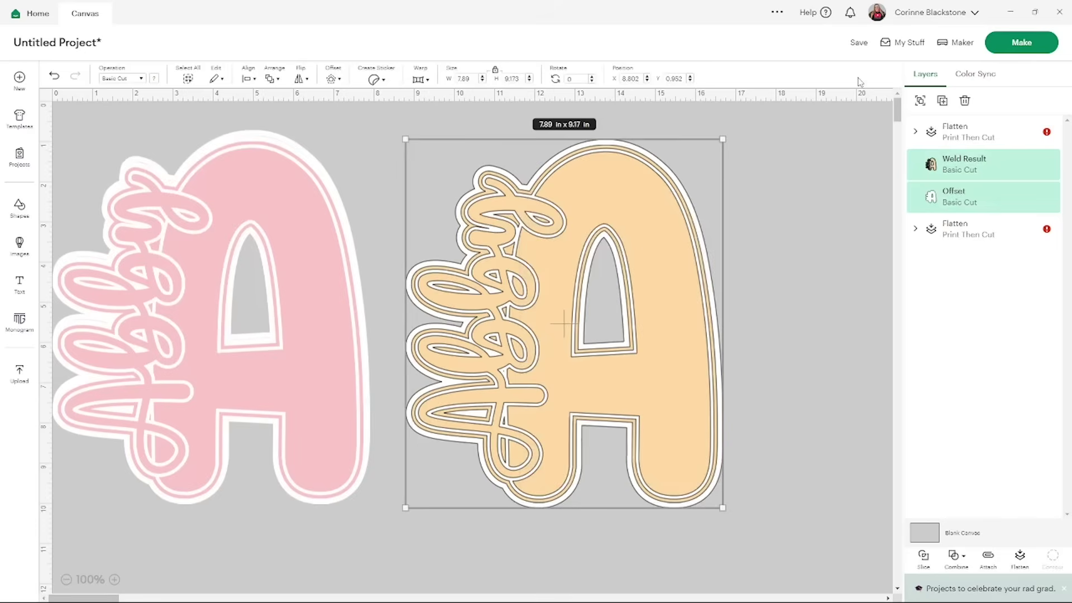
left_click(942, 100)
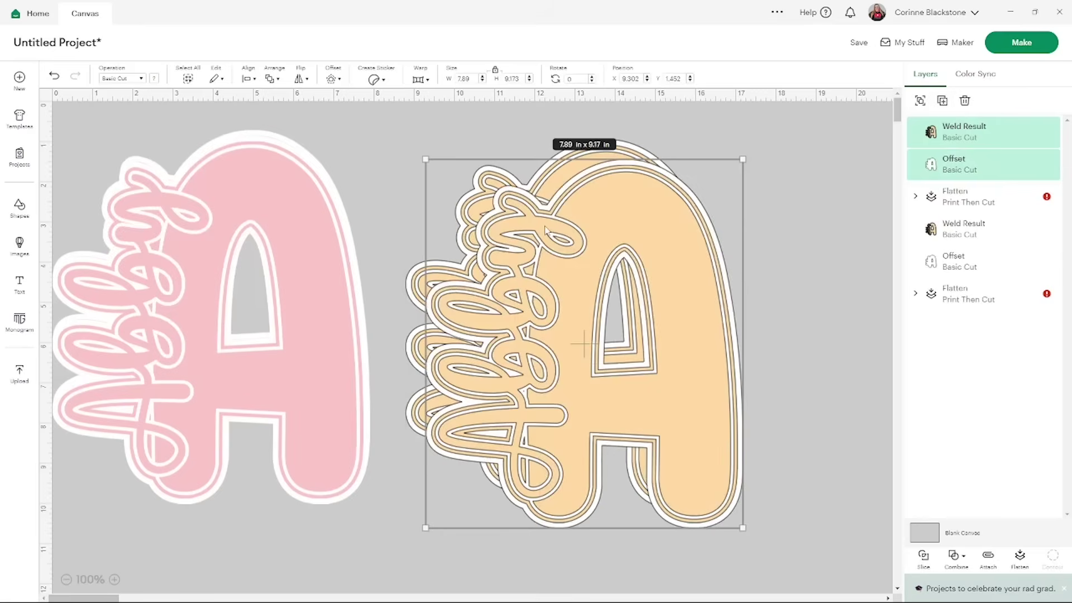
left_click_drag(550, 324, 656, 326)
- Separate the black A from the pastel stack and spread the pink, green, yellow and orange As out
left_click_drag(454, 137, 514, 191)
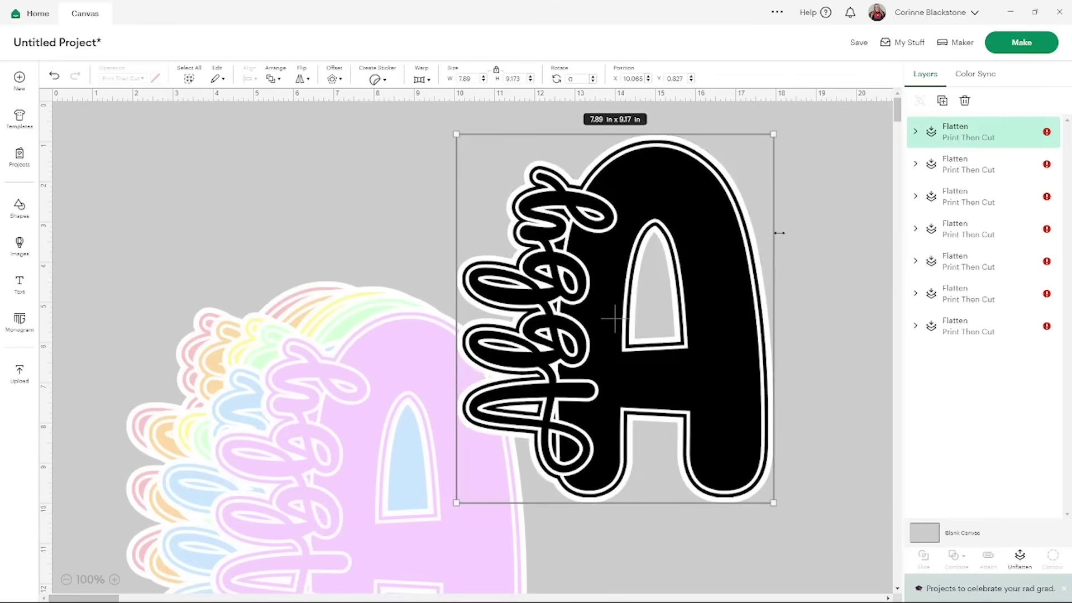
left_click_drag(740, 234, 478, 400)
left_click_drag(206, 241, 404, 316)
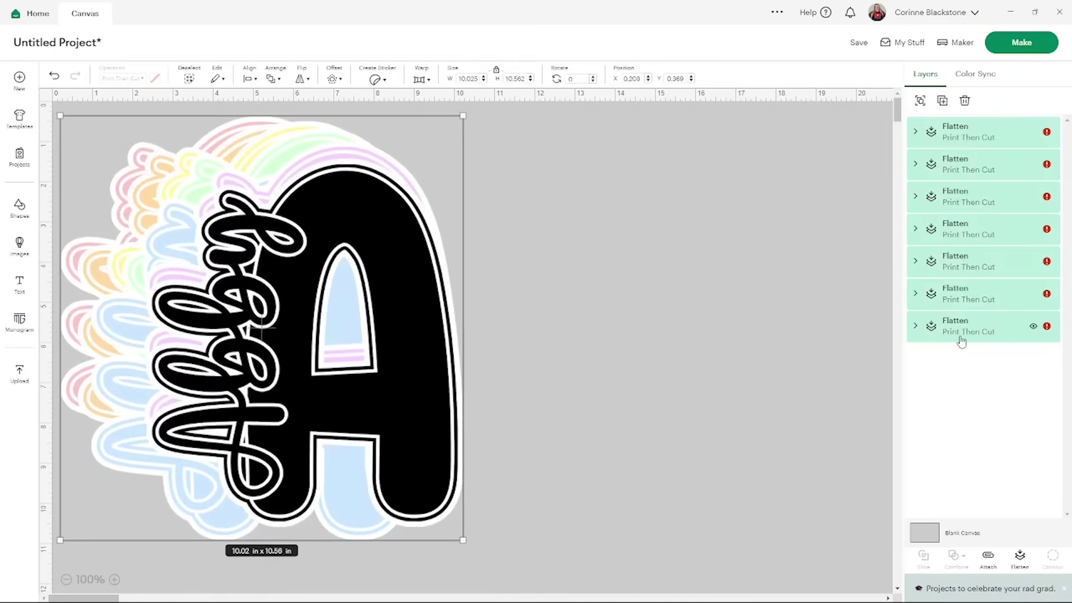
left_click(672, 277)
left_click_drag(404, 258, 741, 262)
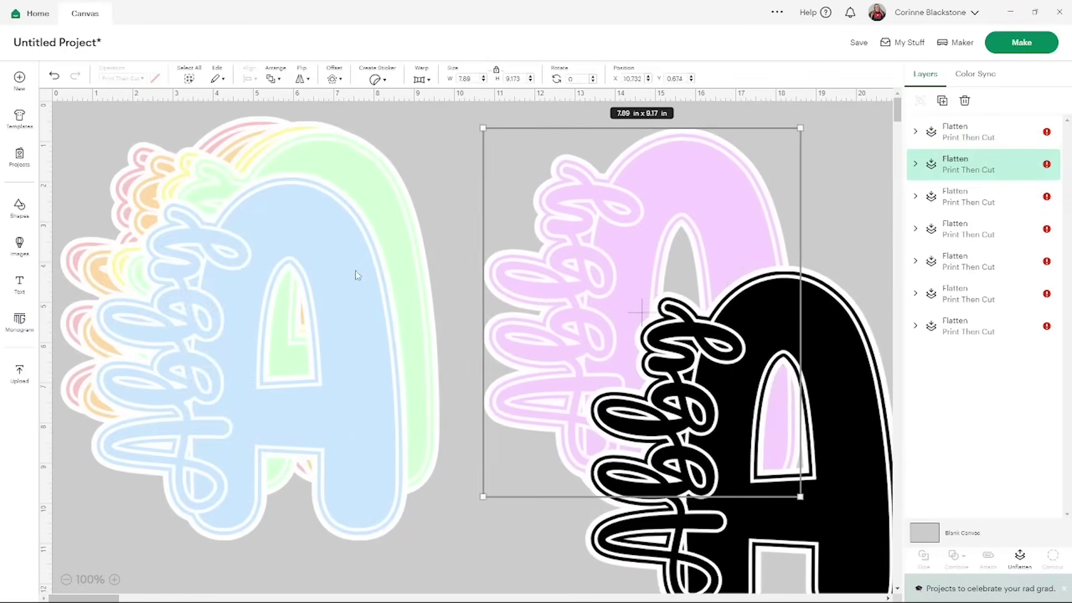
left_click_drag(249, 219, 652, 287)
left_click_drag(390, 242, 709, 363)
left_click_drag(438, 294, 668, 415)
left_click_drag(318, 253, 588, 373)
left_click_drag(250, 214, 243, 223)
- Pile the yellow, green, purple, black and blue A stickers loosely onto the pink A
left_click_drag(410, 326, 165, 182)
left_click_drag(460, 423, 216, 276)
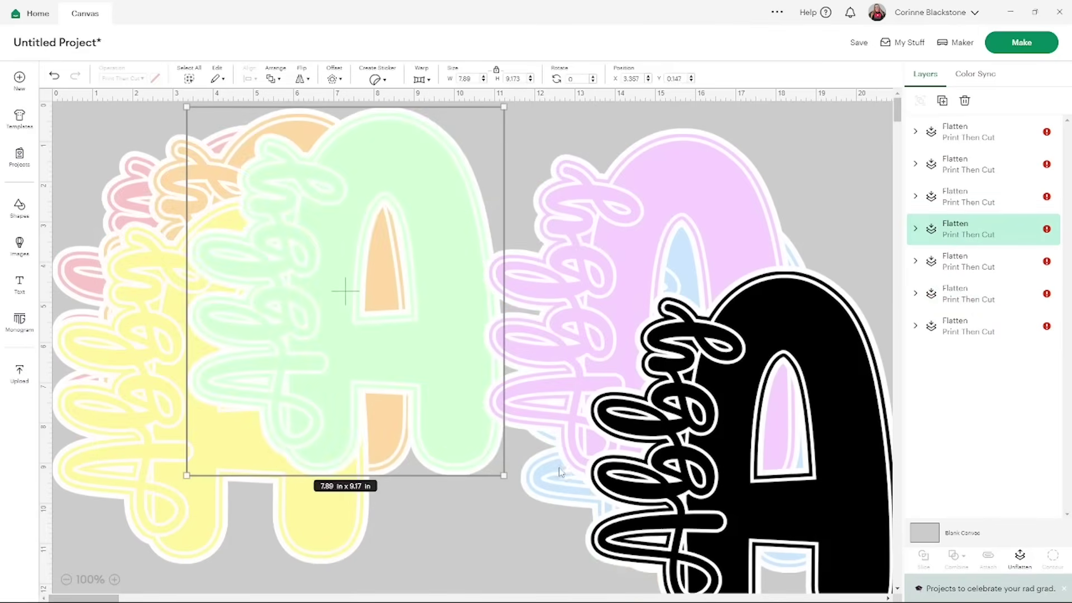
left_click_drag(561, 472, 223, 450)
left_click_drag(707, 277, 202, 218)
left_click_drag(541, 219, 624, 220)
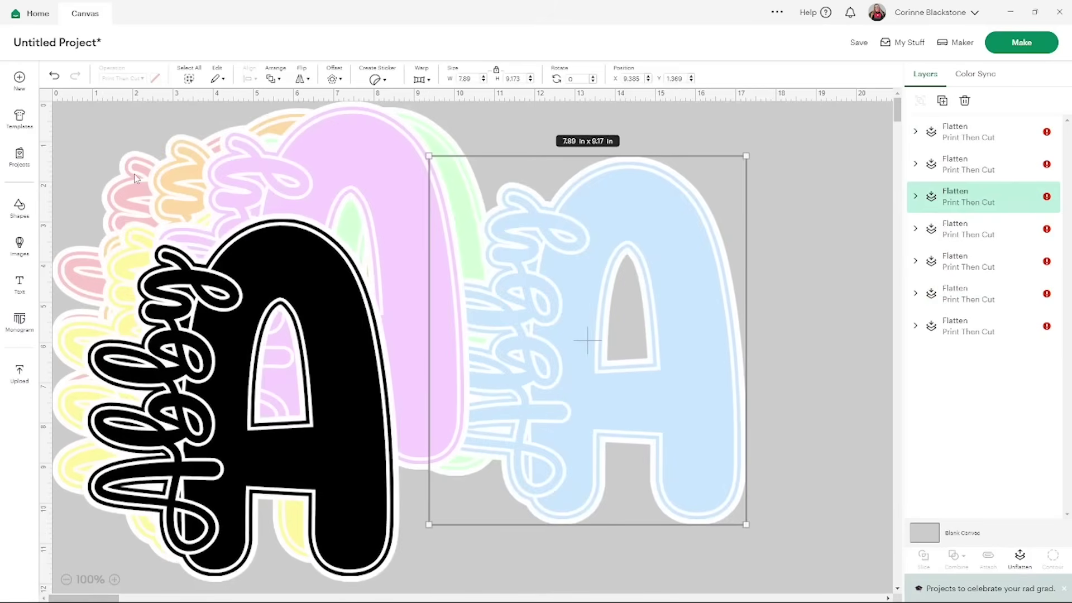
left_click_drag(677, 228, 384, 177)
left_click_drag(371, 327, 369, 258)
- Centre-align all seven A stickers into one stack and move it to the canvas's far right
left_click_drag(639, 350, 79, 231)
left_click(250, 80)
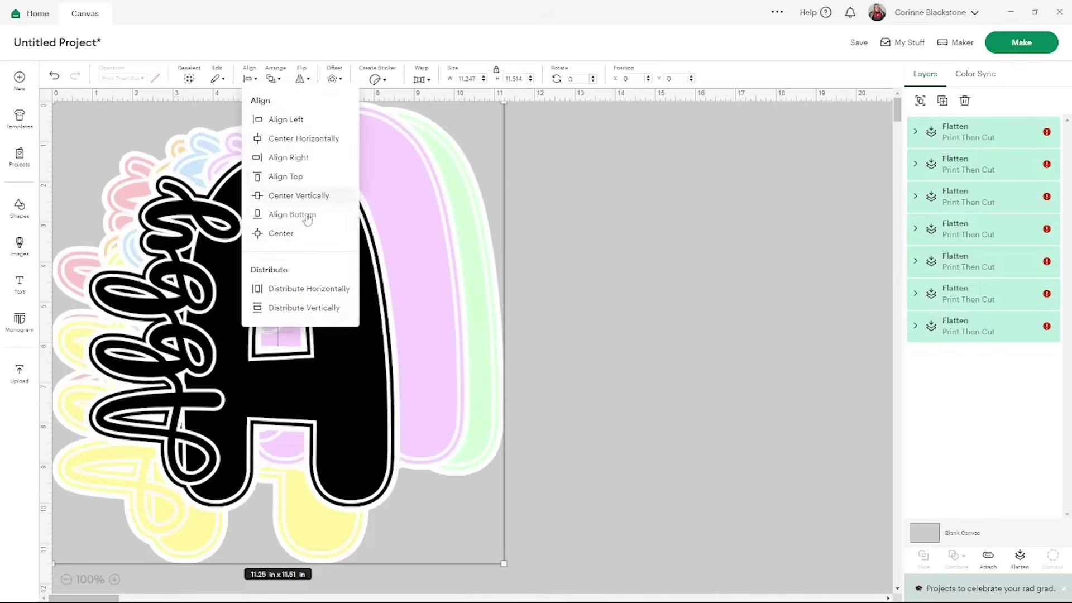
left_click(277, 232)
left_click(535, 283)
left_click_drag(390, 306, 1060, 313)
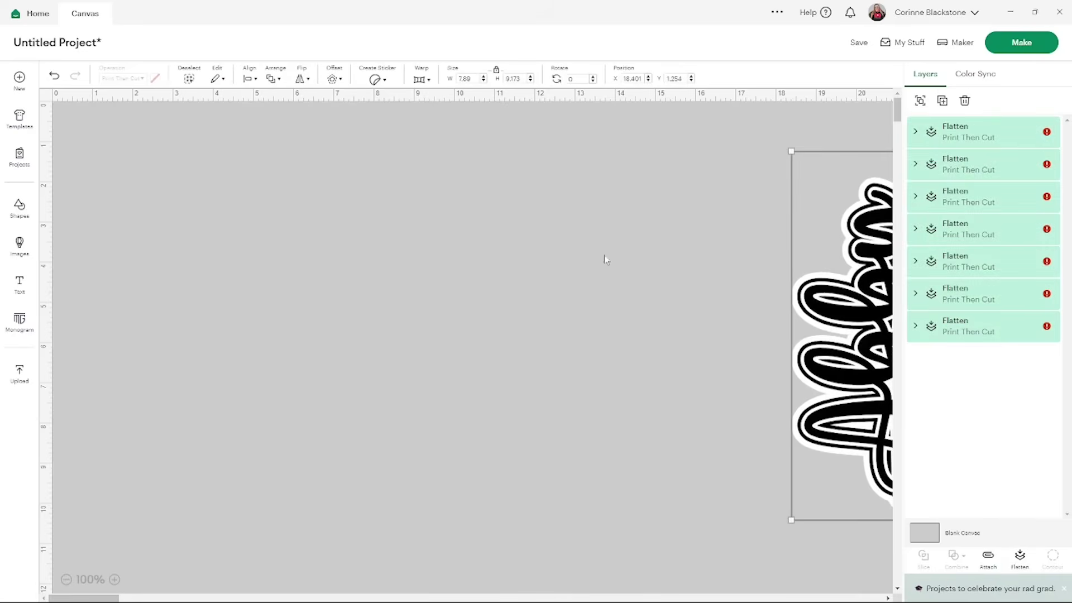
- Add a text box reading 'Abby'
left_click(26, 283)
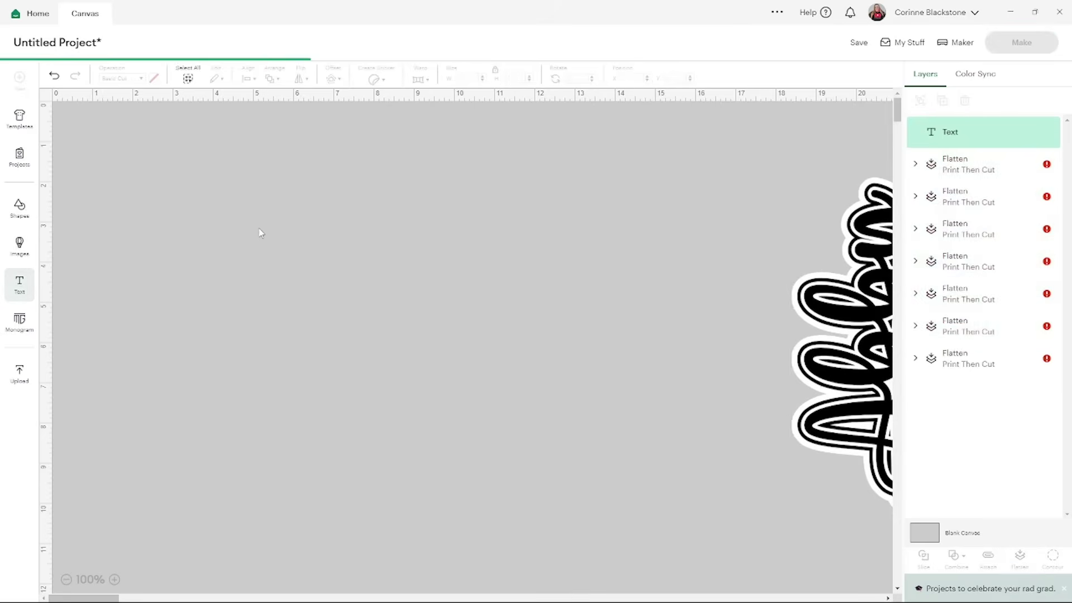
key("BackSpace")
type("Abby")
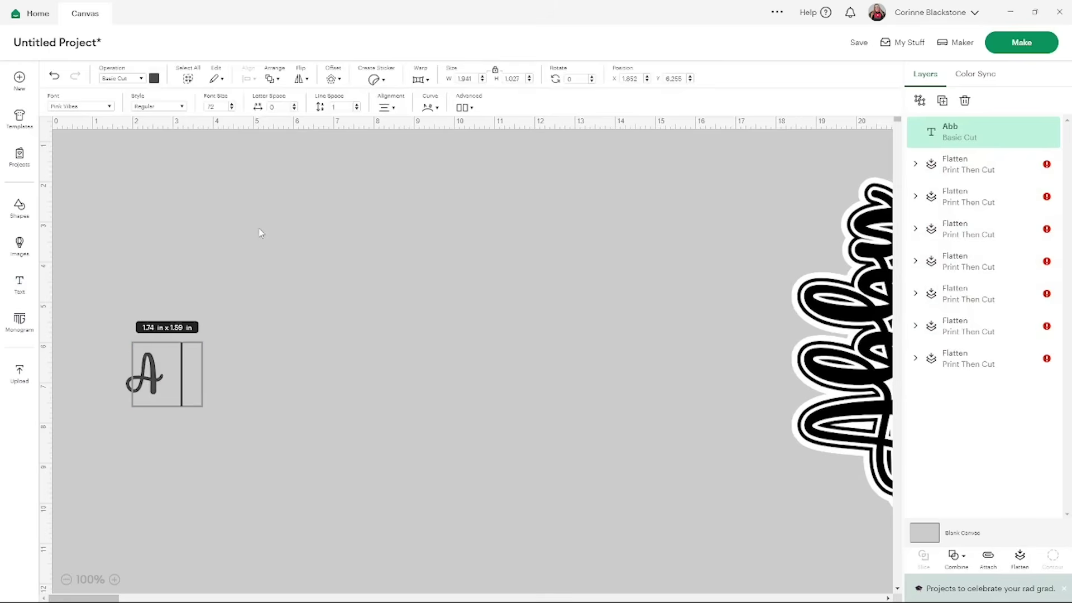
- Apply a 0.111 in offset around Abby and hide its small inner contour hole
left_click(333, 80)
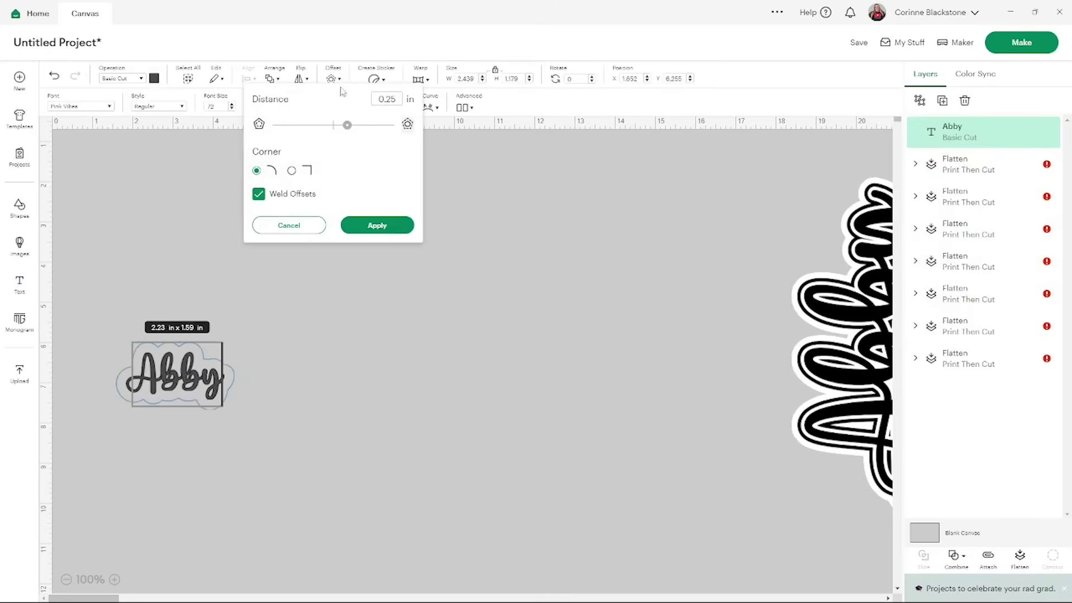
left_click_drag(350, 131, 342, 130)
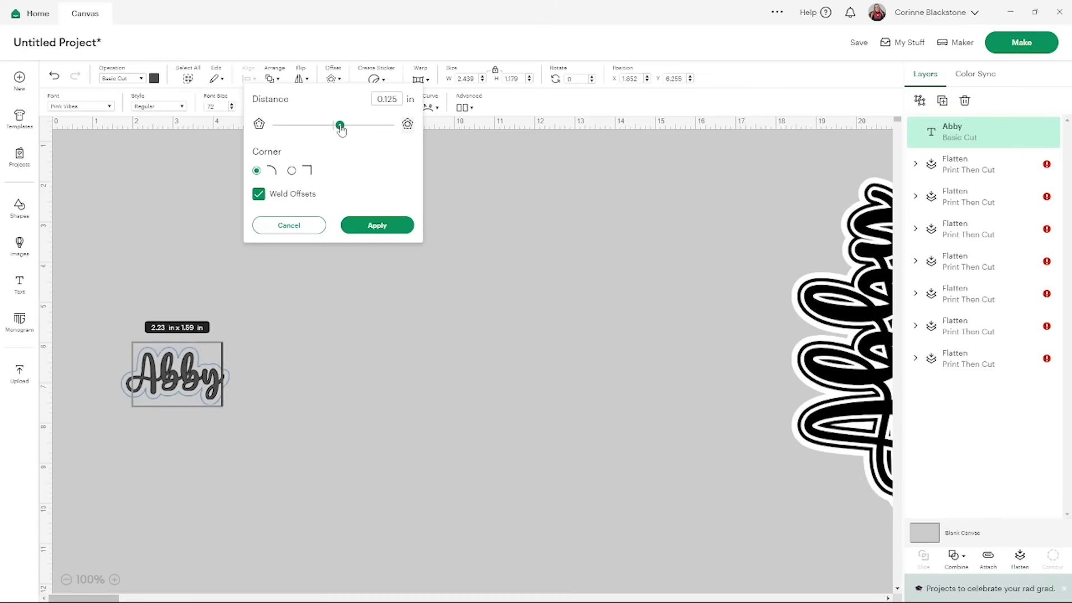
left_click_drag(341, 130, 339, 130)
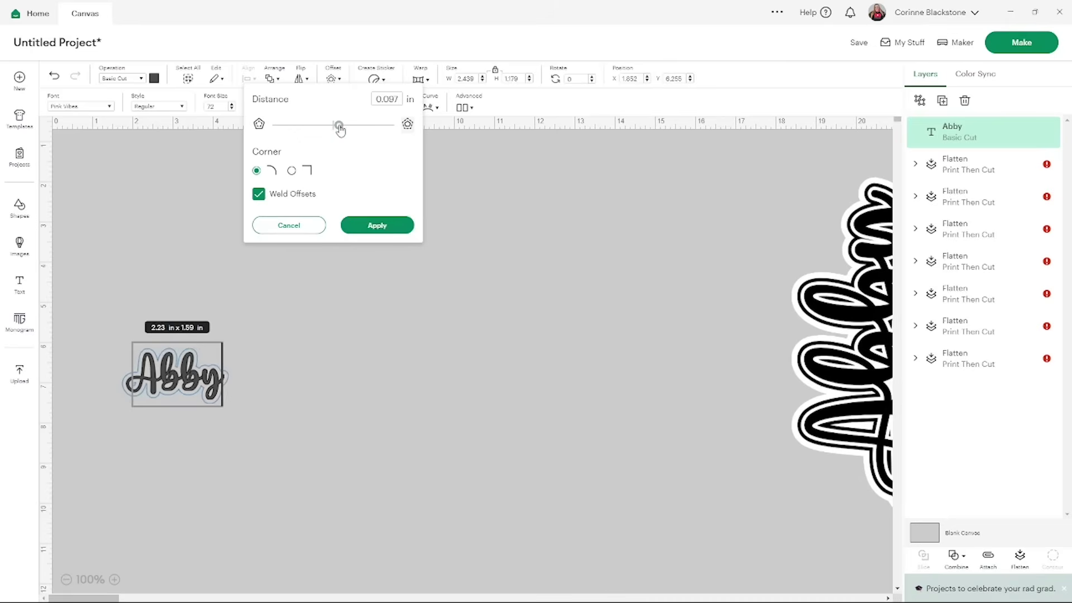
left_click(397, 225)
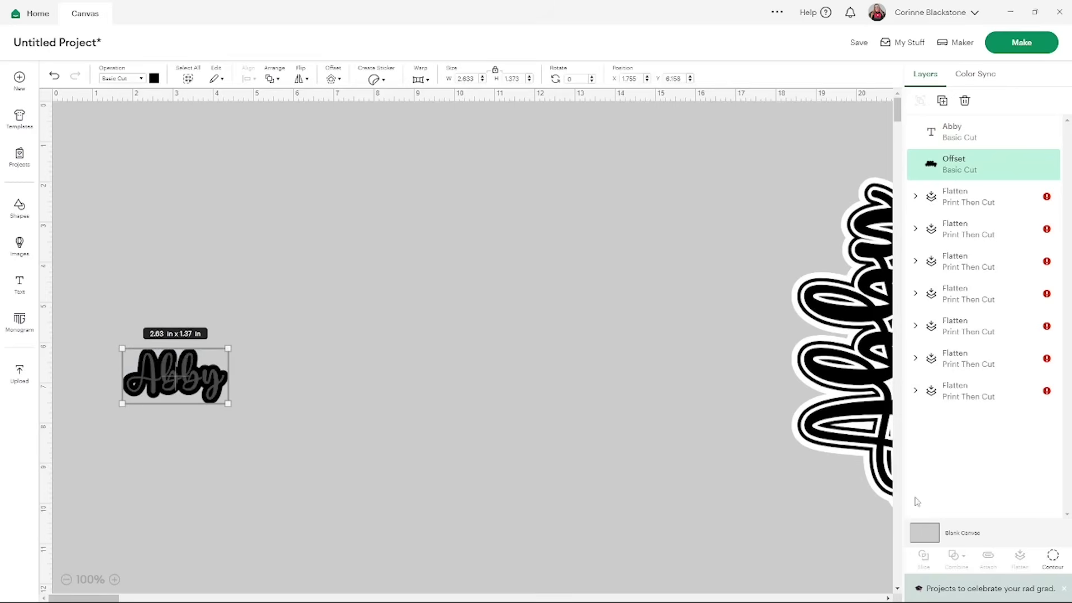
left_click(1053, 555)
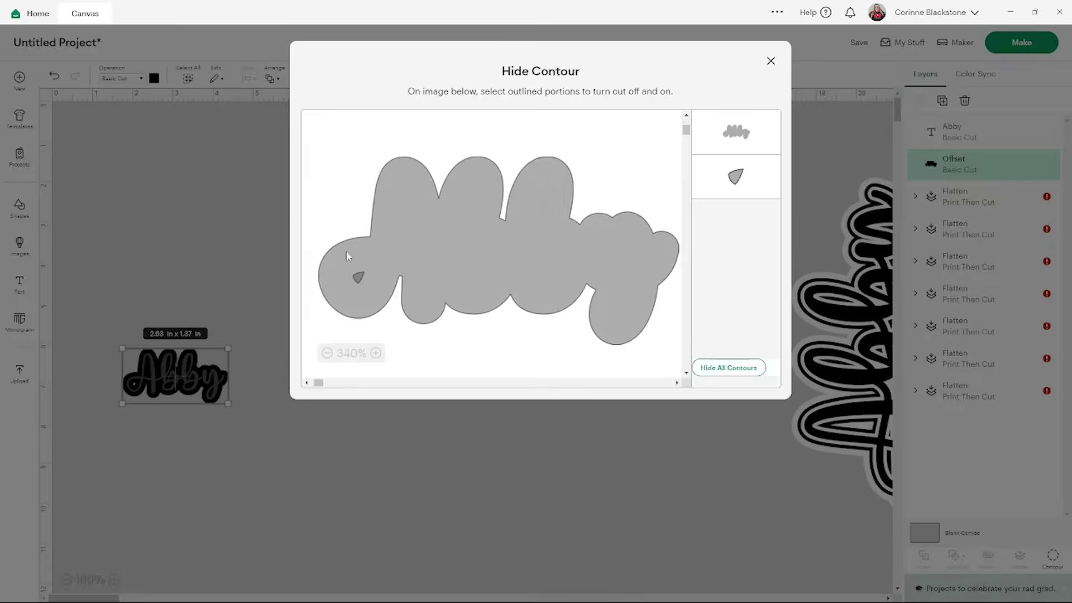
left_click(357, 277)
left_click(771, 60)
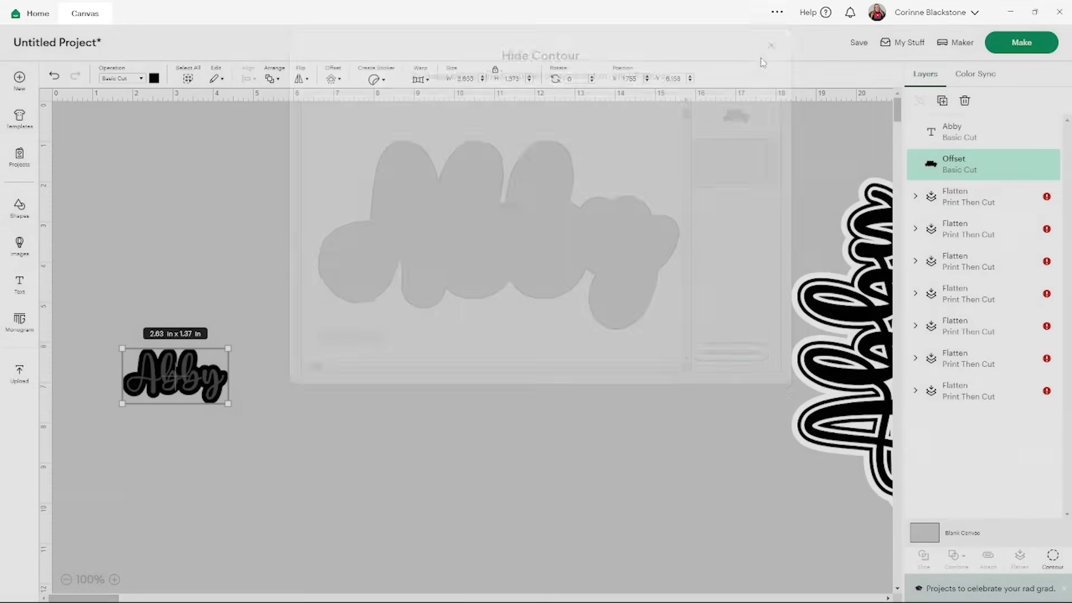
- Colour the Abby offset white and the Abby text pink
left_click(154, 78)
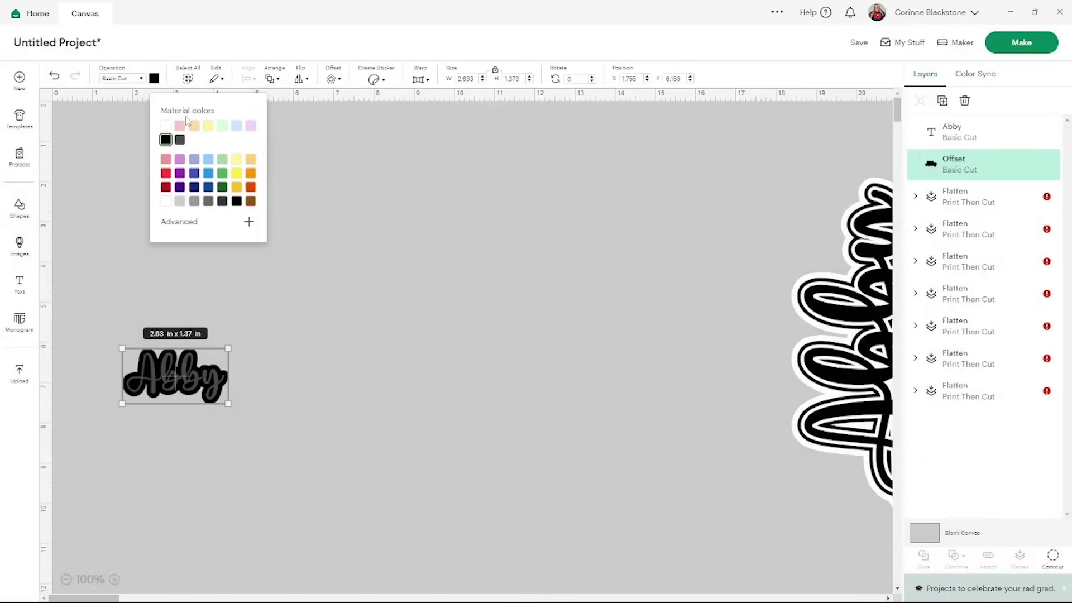
left_click(165, 126)
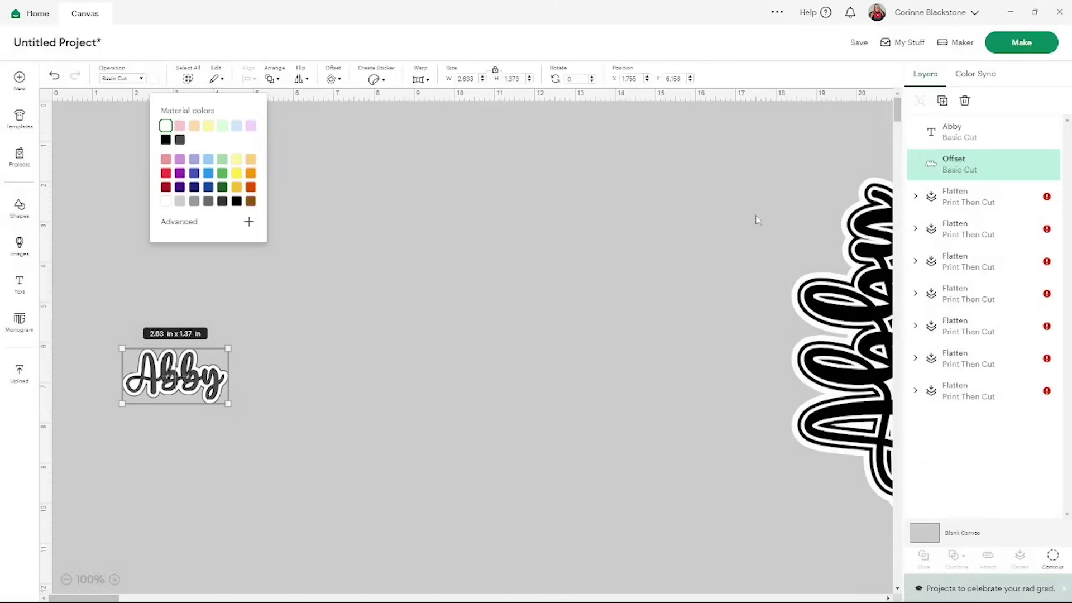
left_click(949, 140)
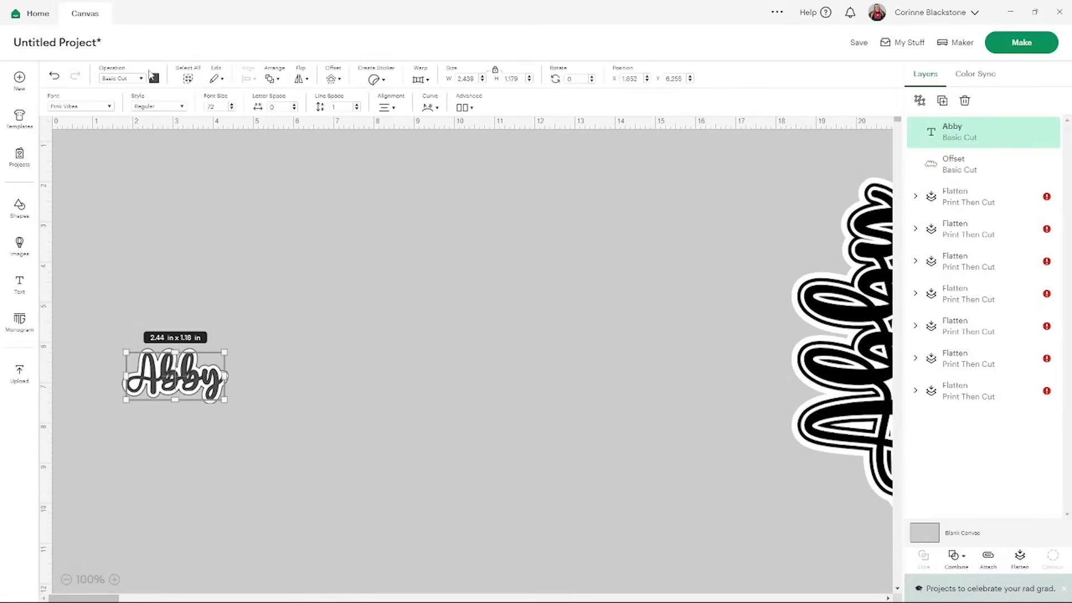
left_click(153, 78)
left_click(180, 125)
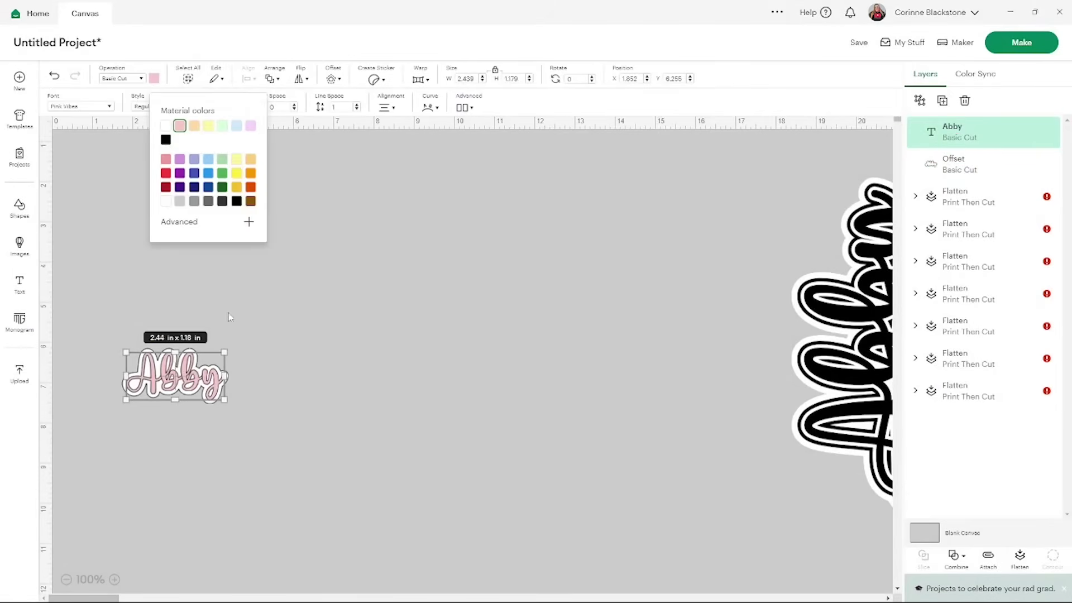
left_click(472, 382)
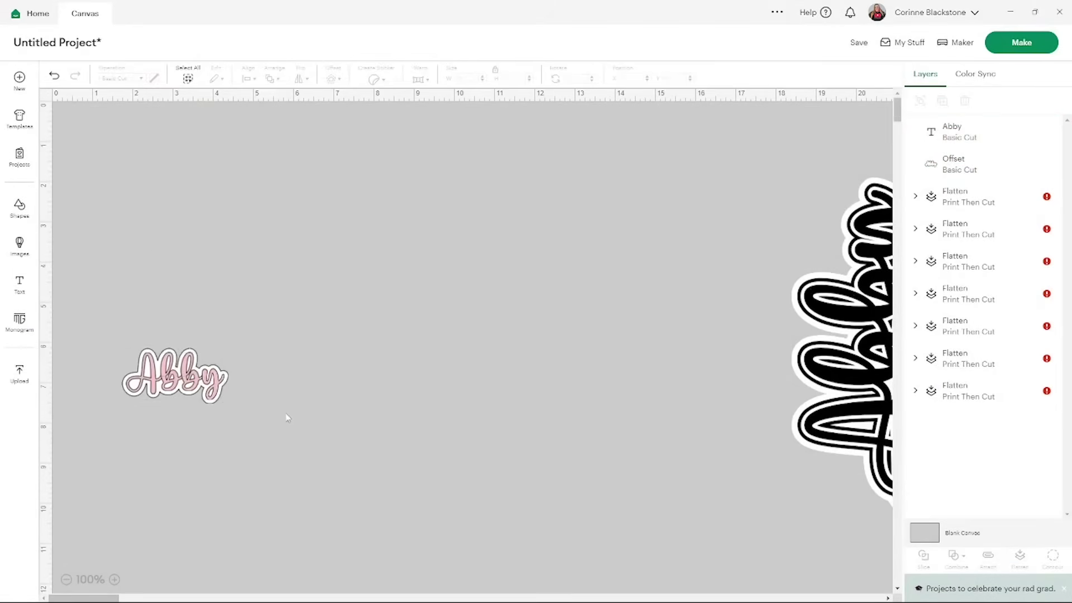
- Duplicate the pink Abby sticker, flatten the copy, and move it onto the right design
left_click_drag(288, 419, 87, 348)
left_click_drag(169, 374, 152, 227)
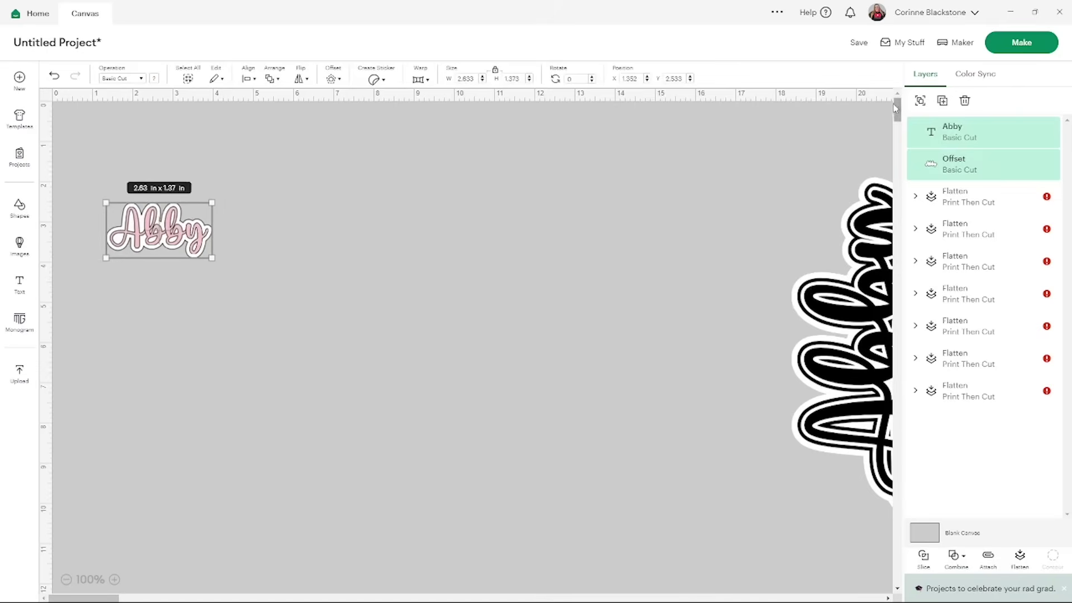
left_click(942, 100)
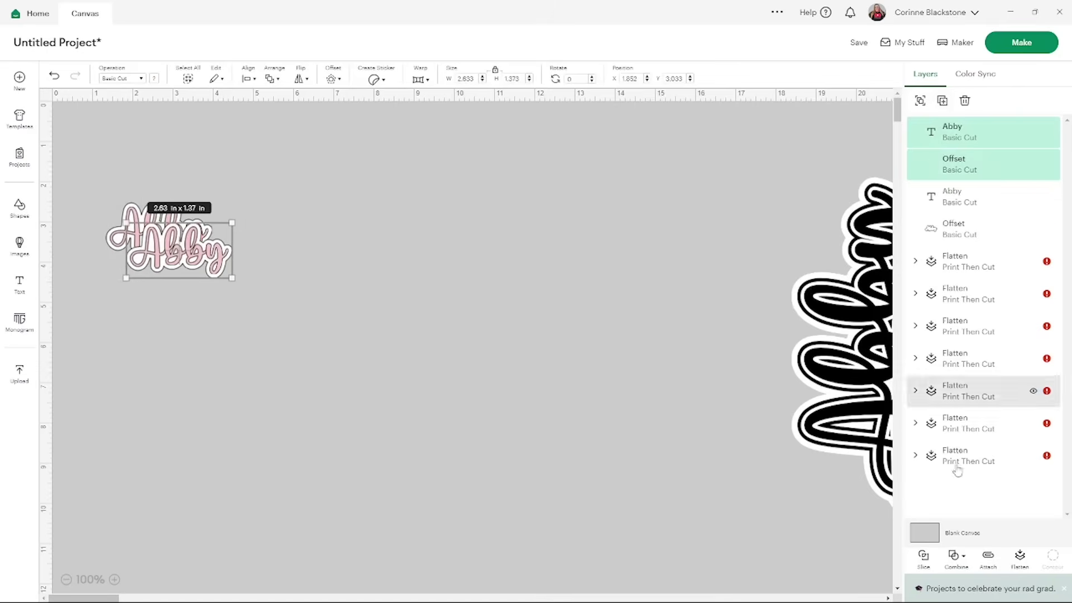
left_click(1019, 556)
left_click_drag(184, 251, 781, 271)
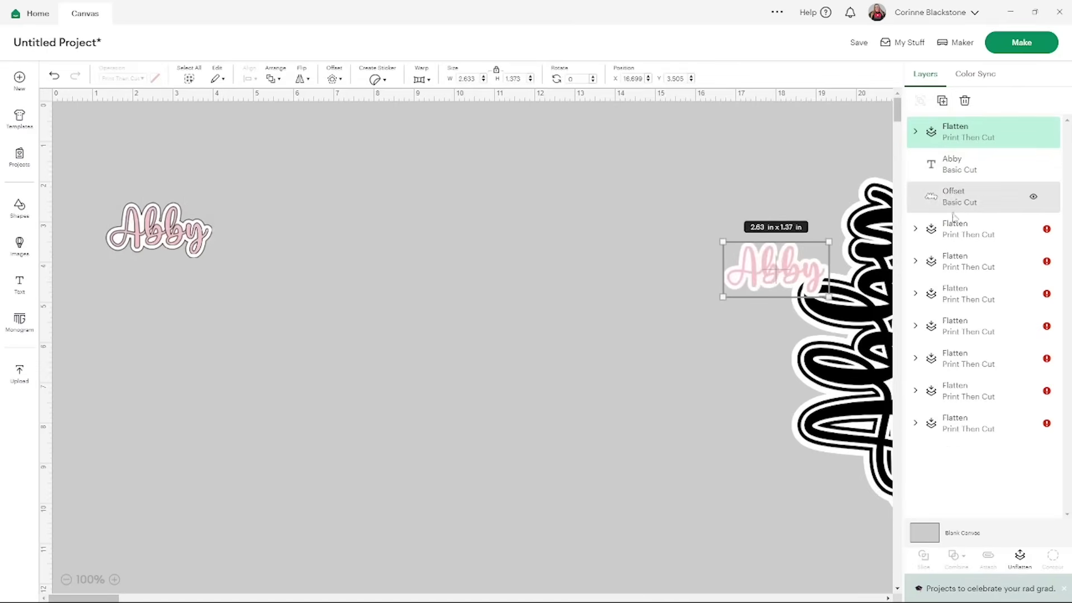
- Make the Abby text peach, then duplicate, flatten and move the copy onto the right design
left_click(953, 168)
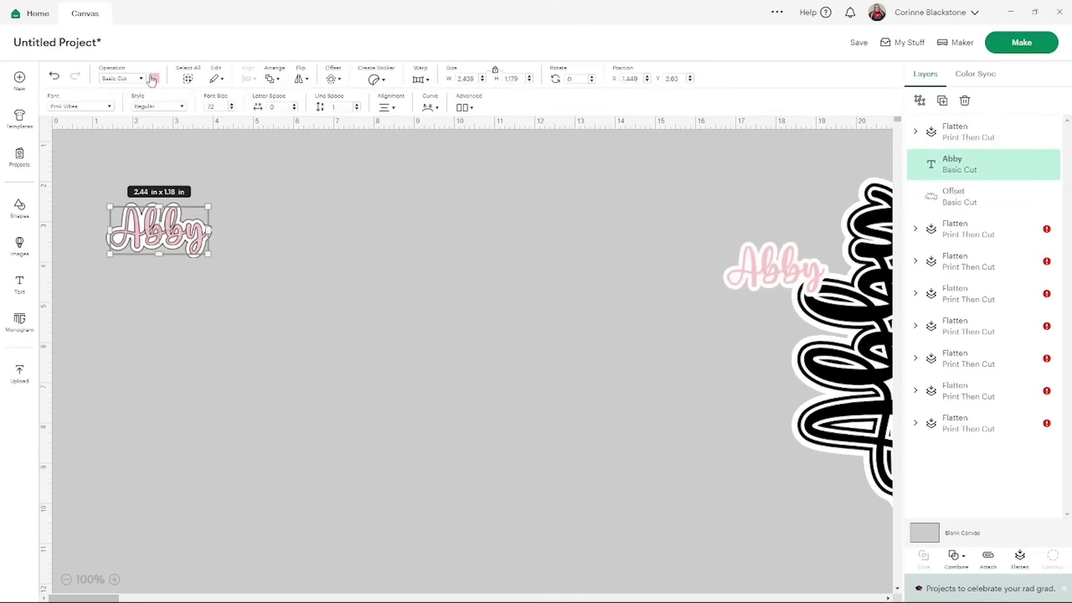
left_click(154, 78)
left_click(194, 126)
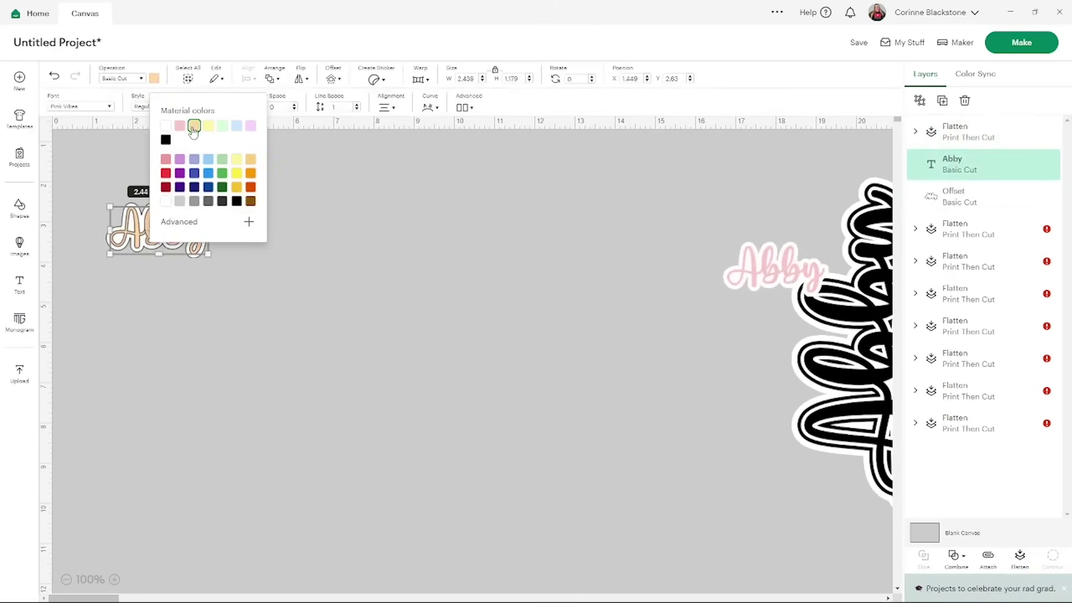
left_click(243, 286)
left_click_drag(242, 286, 80, 169)
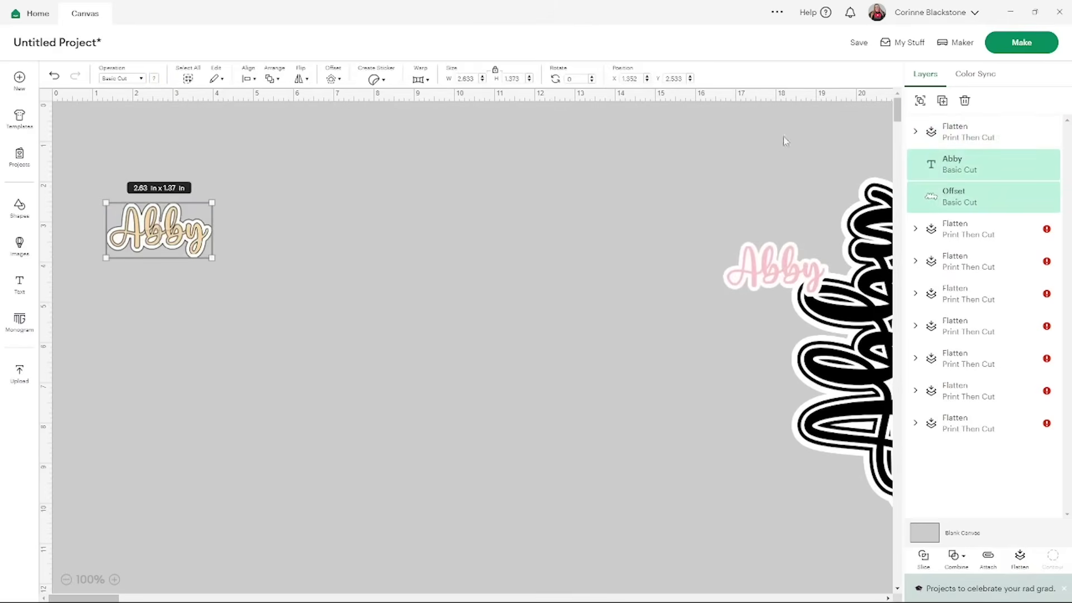
left_click(942, 101)
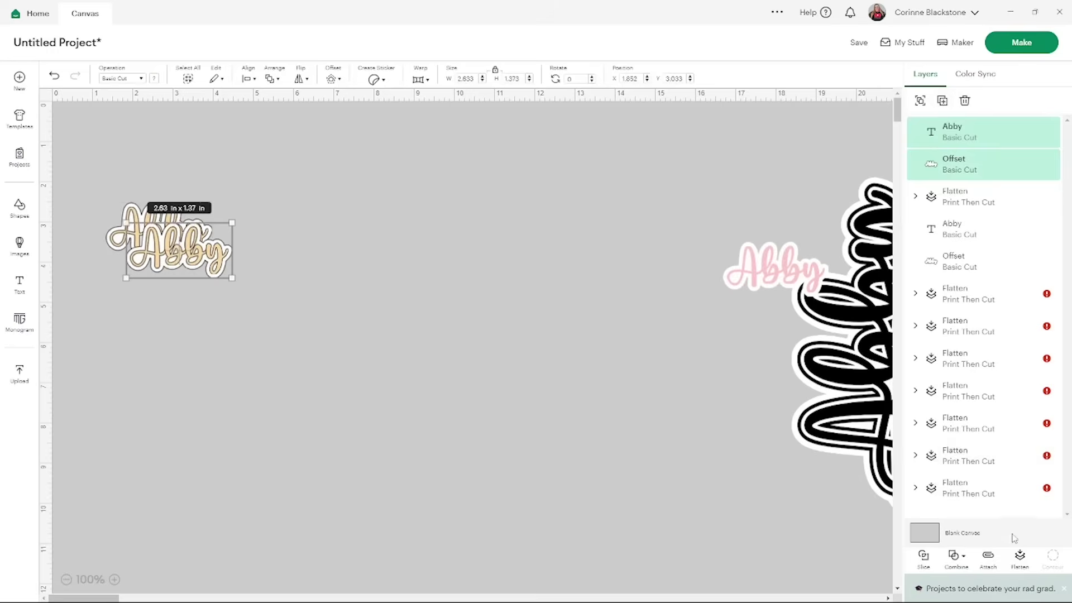
left_click(1020, 555)
left_click_drag(184, 249, 873, 267)
- Recolour Abby yellow, move the flattened yellow copy onto the right design, and add a text box
left_click(163, 246)
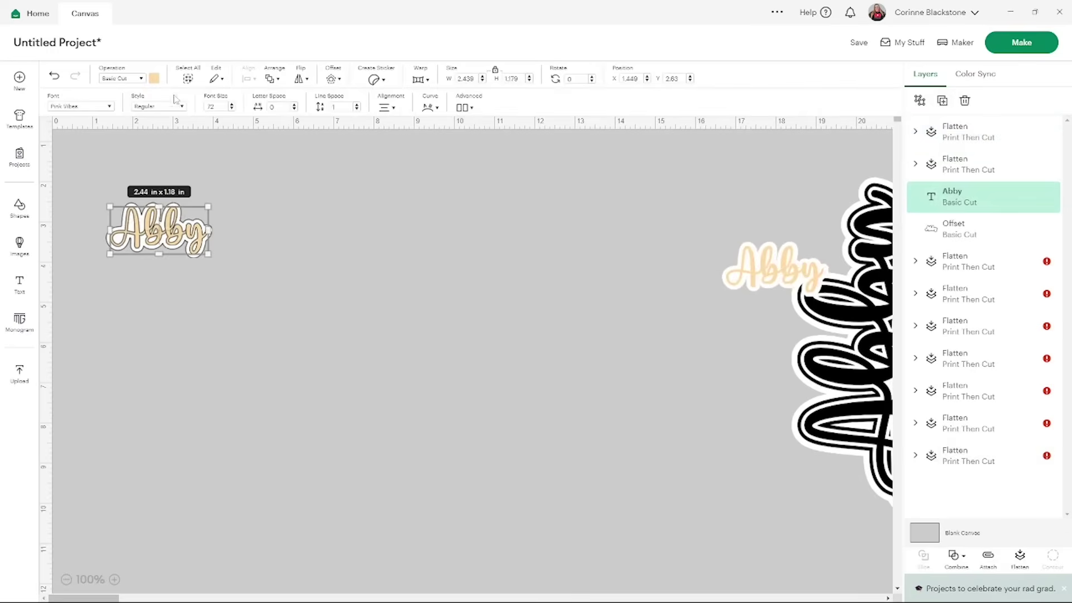
left_click(154, 79)
left_click(208, 124)
left_click(265, 265)
left_click_drag(265, 266, 86, 201)
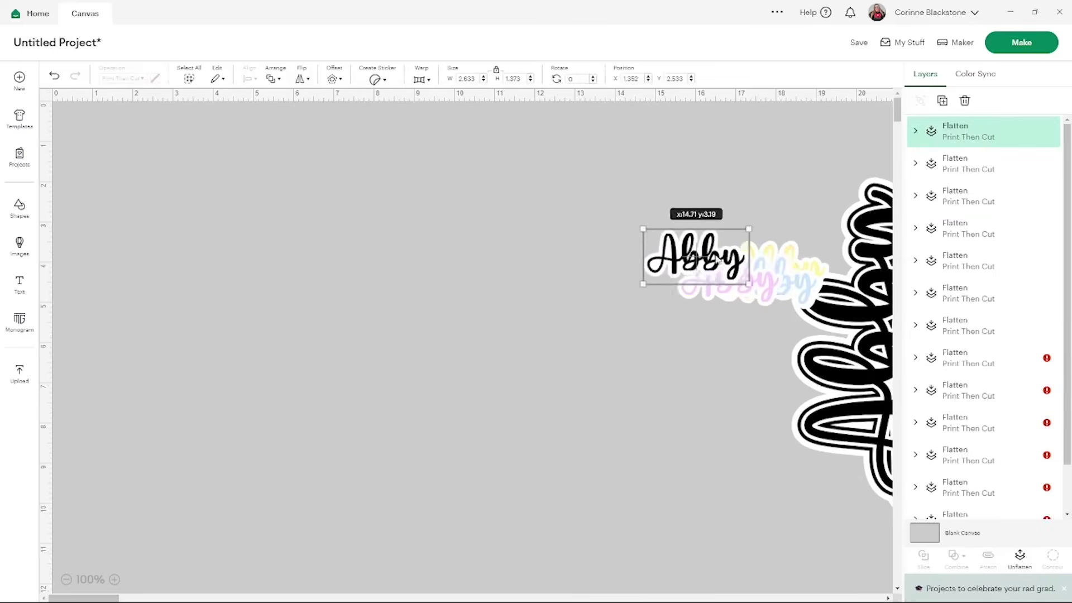
left_click_drag(714, 256, 763, 275)
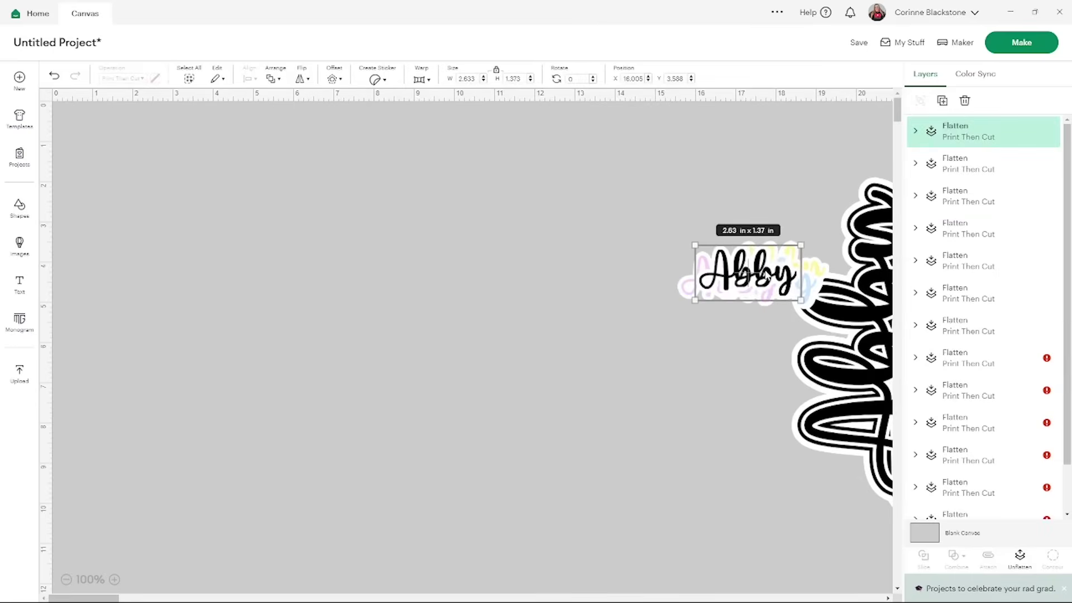
left_click(20, 284)
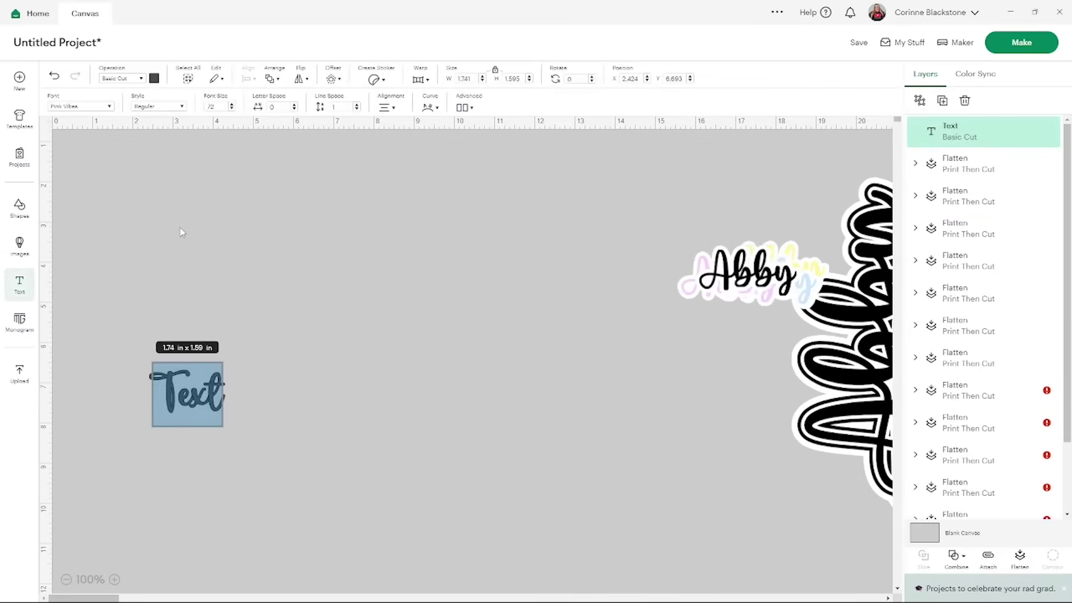
- Type 'Abby' and set its font to Pink Vibes Sans
type("Abby")
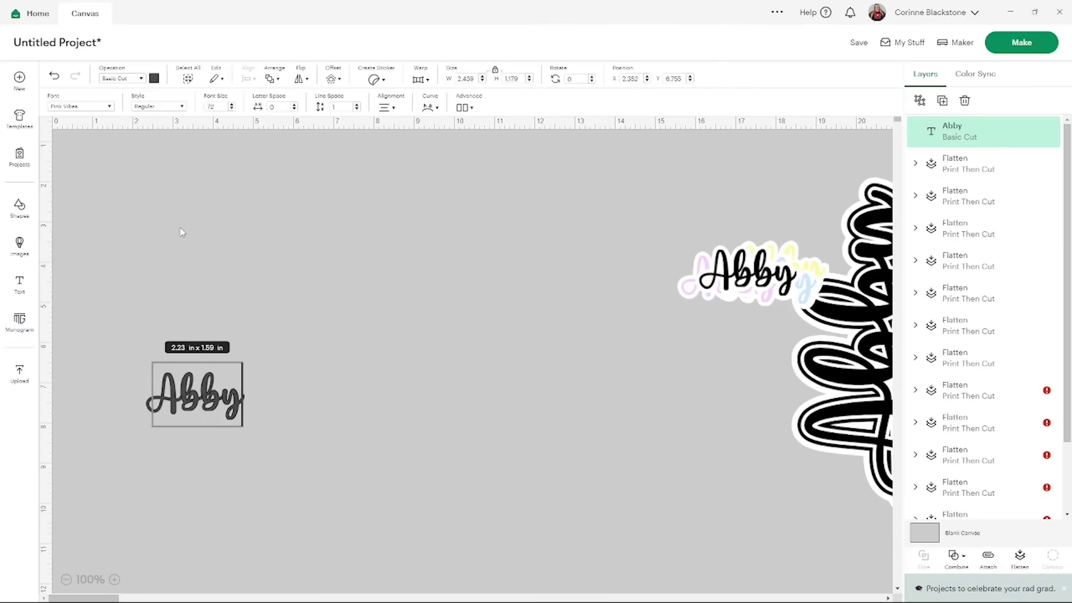
left_click(111, 106)
left_click(189, 194)
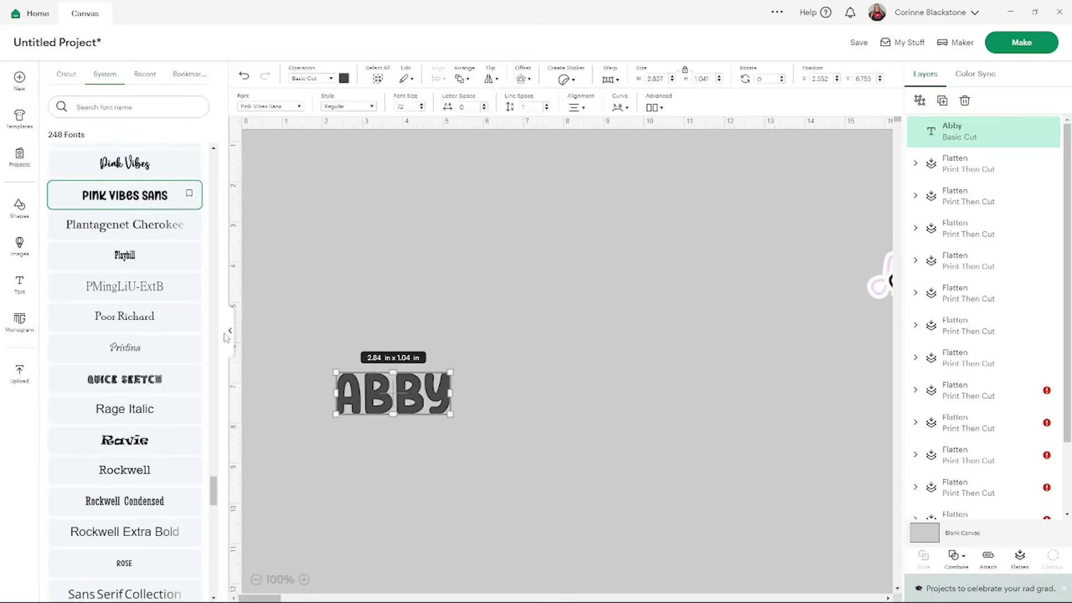
left_click(230, 332)
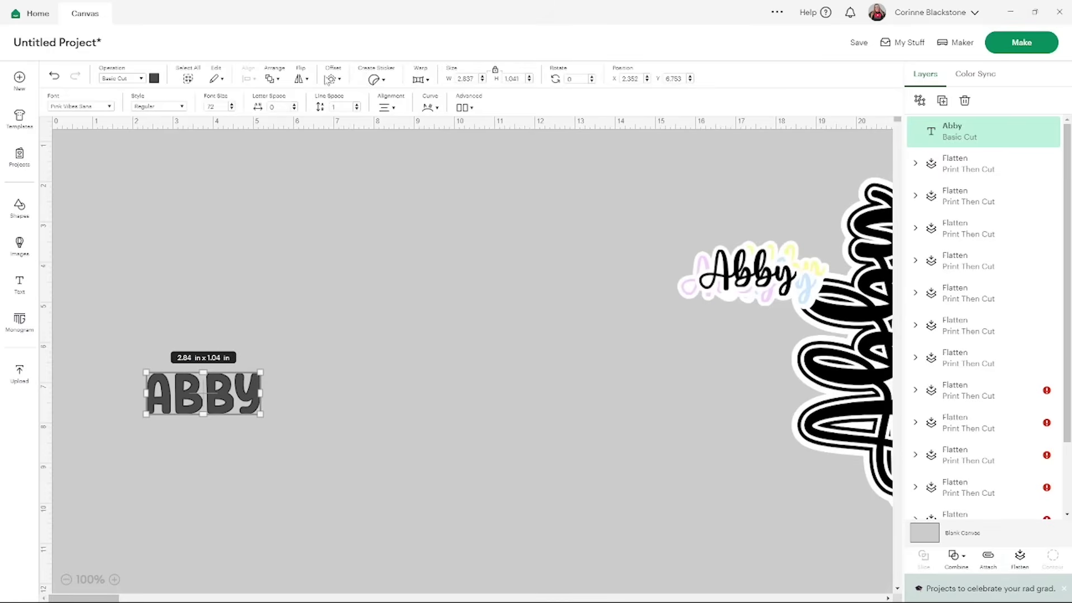
- Add a white 0.125 in offset around the ABBY text
left_click(331, 81)
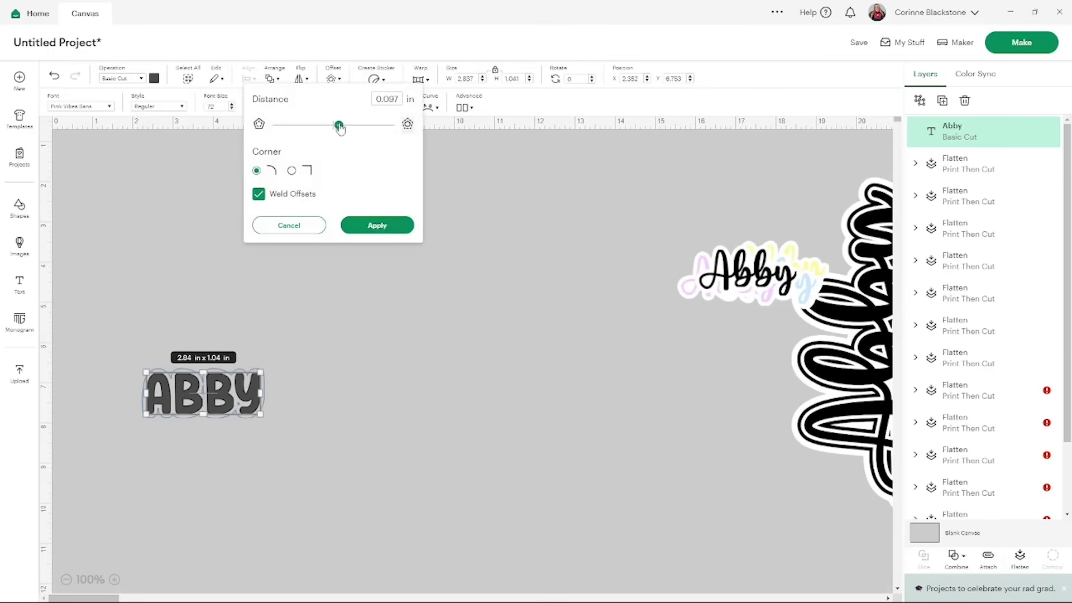
left_click_drag(340, 128, 341, 128)
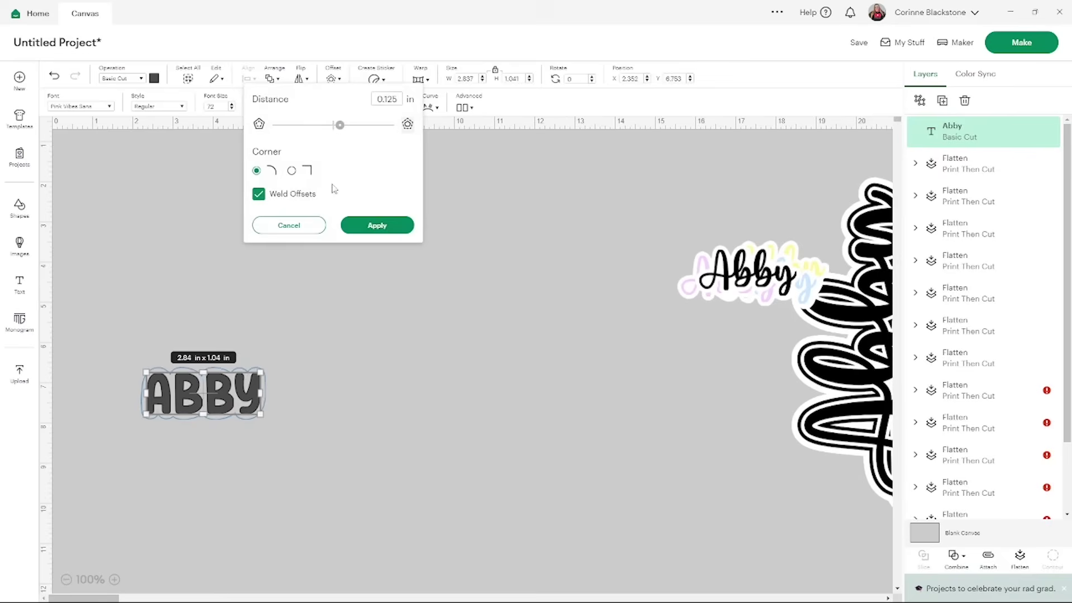
left_click(377, 224)
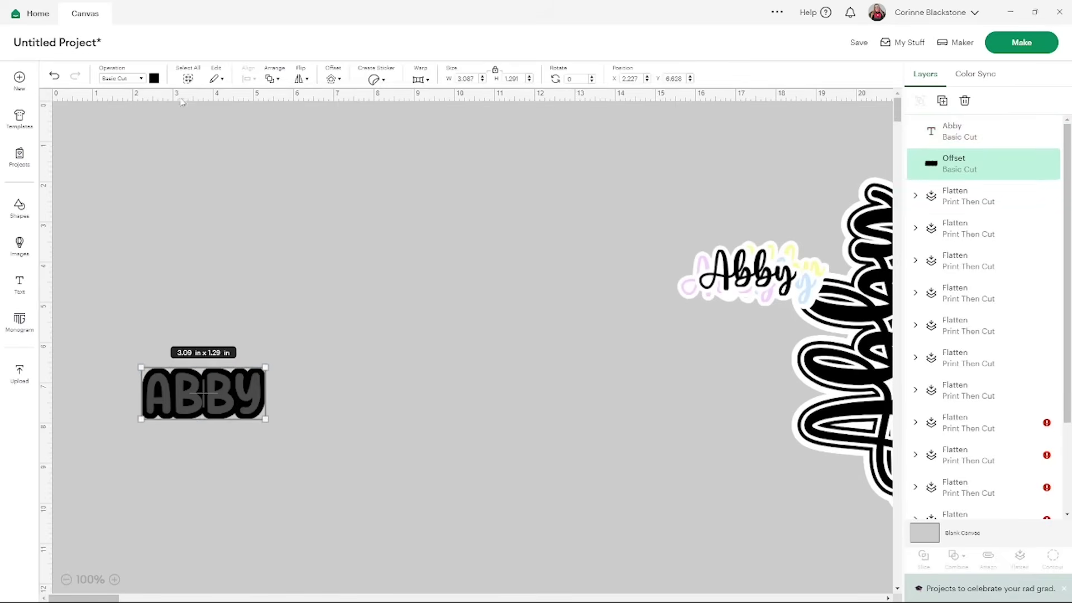
left_click(154, 79)
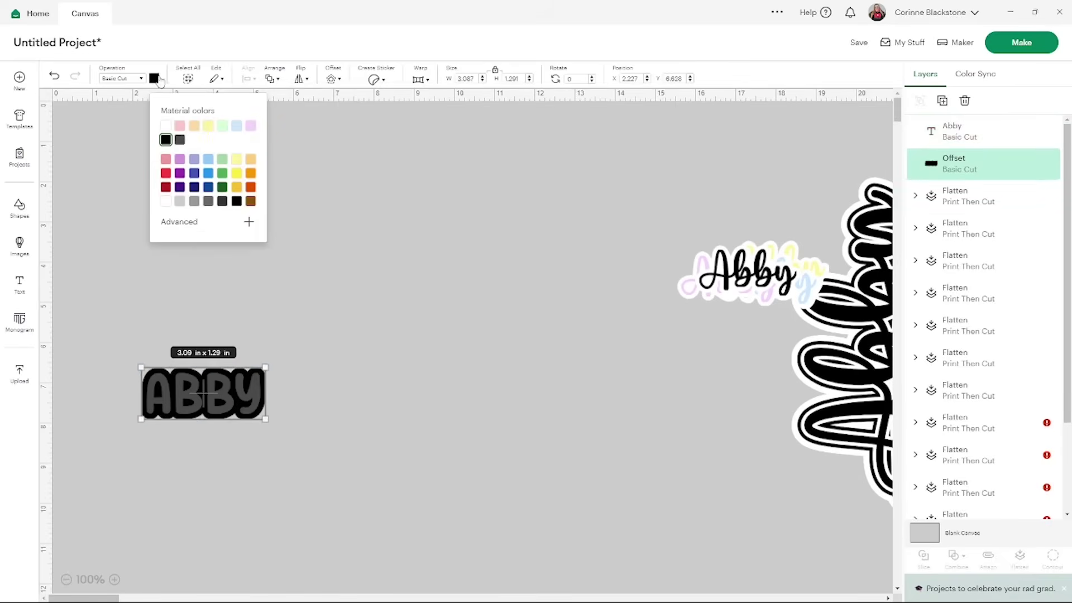
left_click(166, 126)
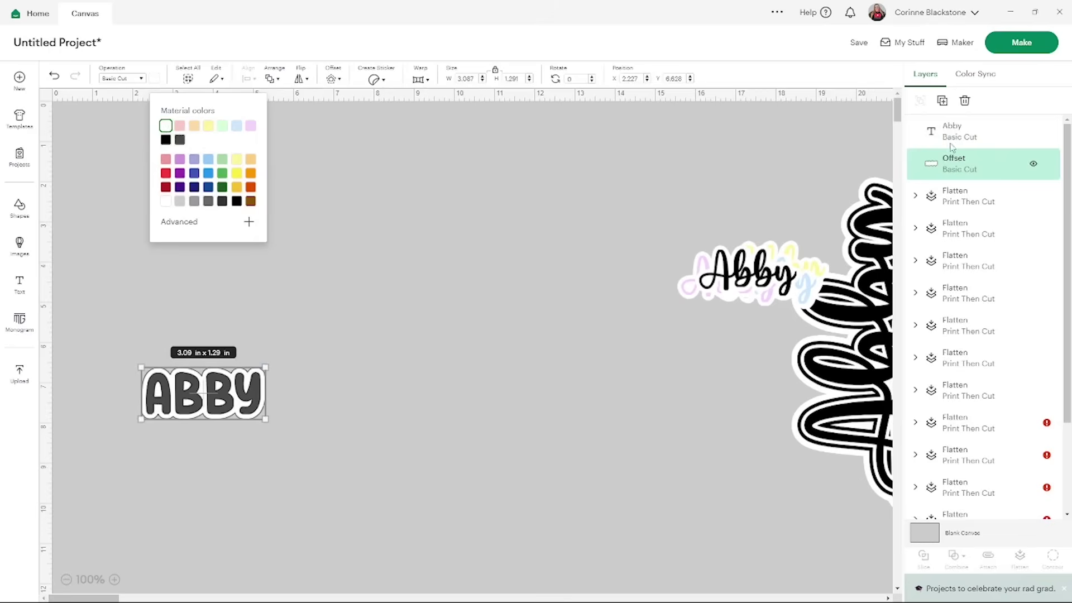
- Make ABBY light pink, then duplicate, flatten and move the copy beside the Abby sticker
left_click(925, 143)
left_click(153, 79)
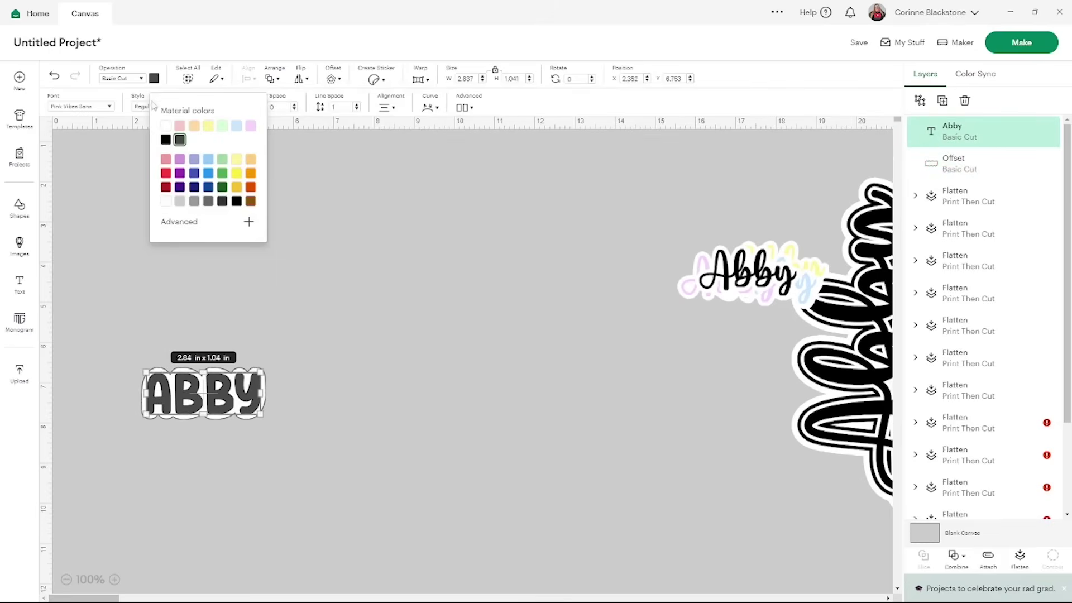
left_click(180, 126)
left_click(299, 431)
left_click_drag(299, 431, 138, 368)
left_click(950, 102)
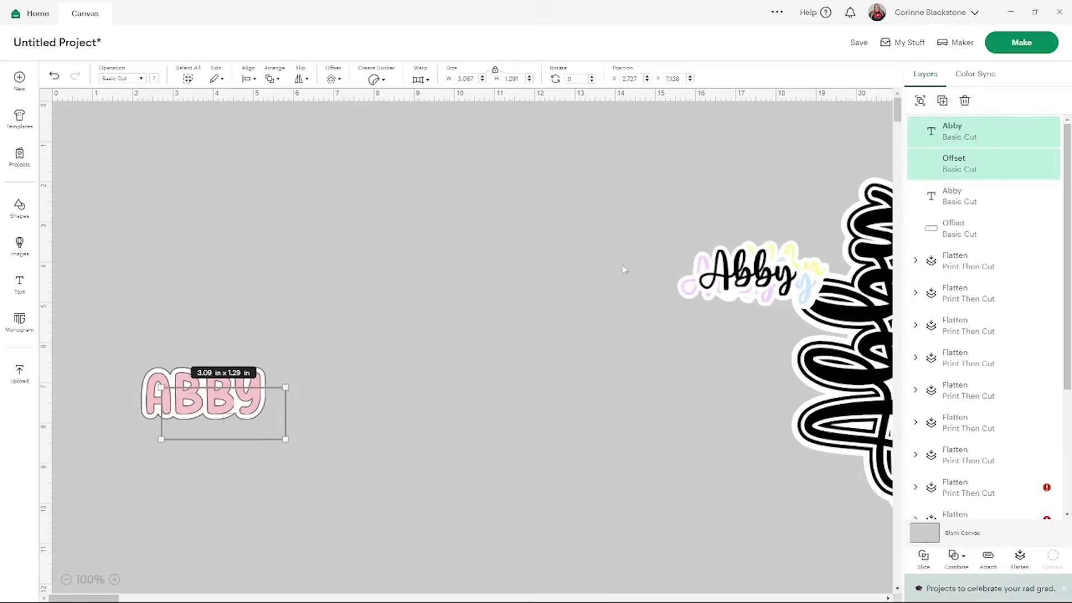
left_click(1019, 558)
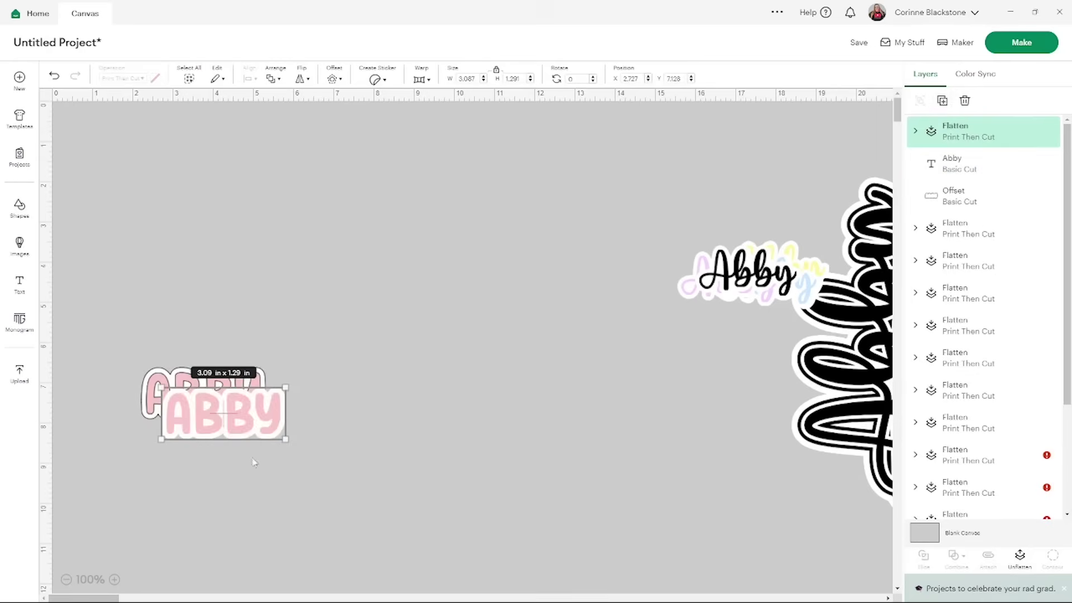
left_click_drag(234, 426, 775, 299)
- Recolour ABBY peach, then duplicate, flatten and move the copy onto the pink one
left_click(172, 399)
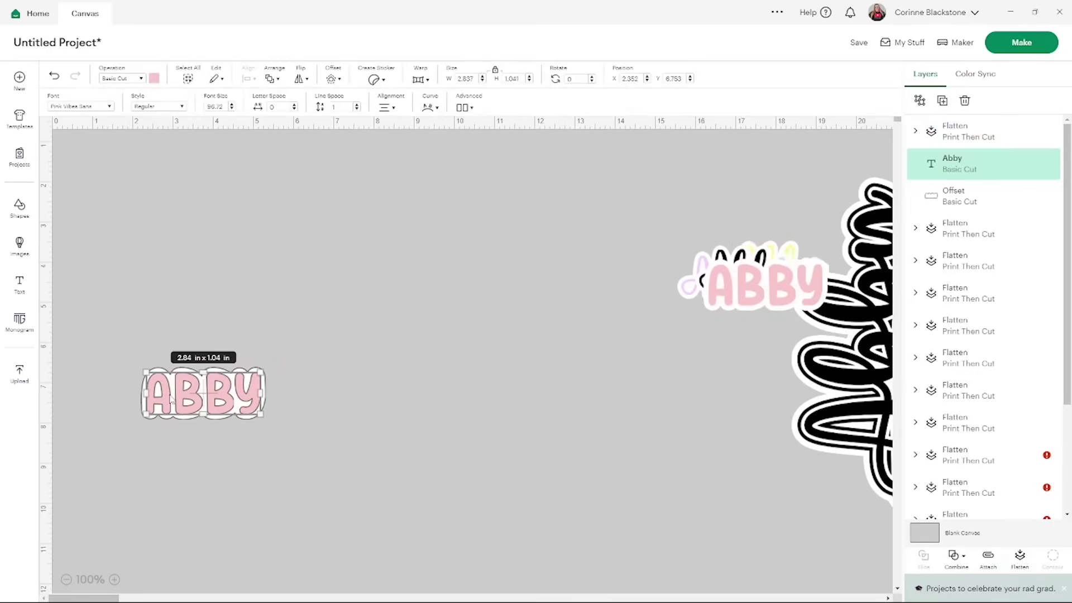
left_click(154, 78)
left_click(194, 126)
left_click_drag(268, 437, 138, 330)
left_click(942, 101)
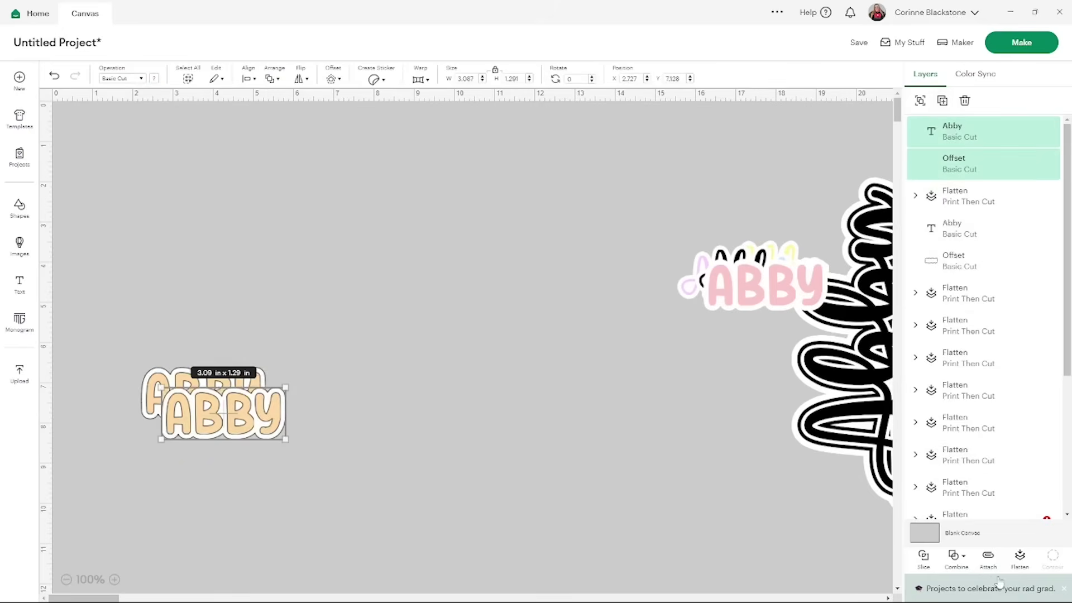
left_click(1020, 558)
left_click_drag(243, 422, 734, 305)
- Recolour ABBY yellow, then duplicate, flatten and move the copy onto the right design
left_click(248, 382)
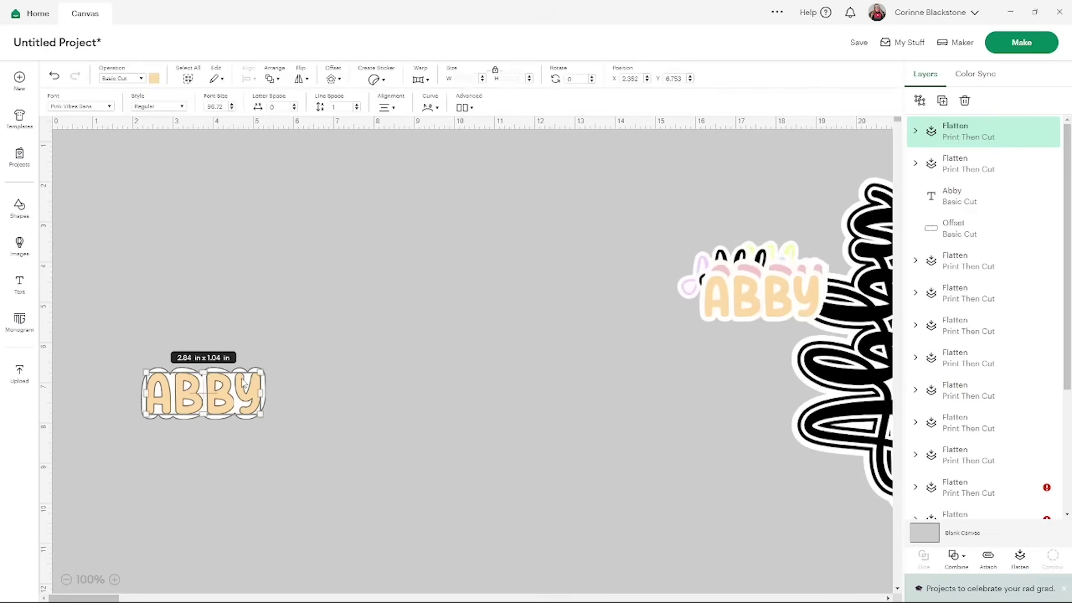
left_click(154, 78)
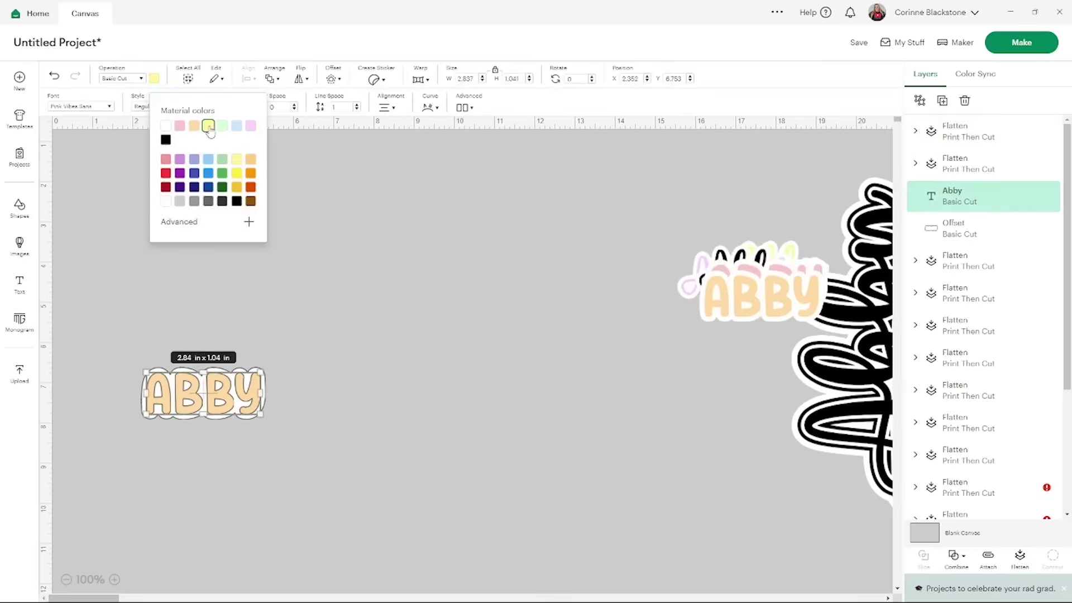
left_click(209, 126)
left_click_drag(299, 397, 206, 439)
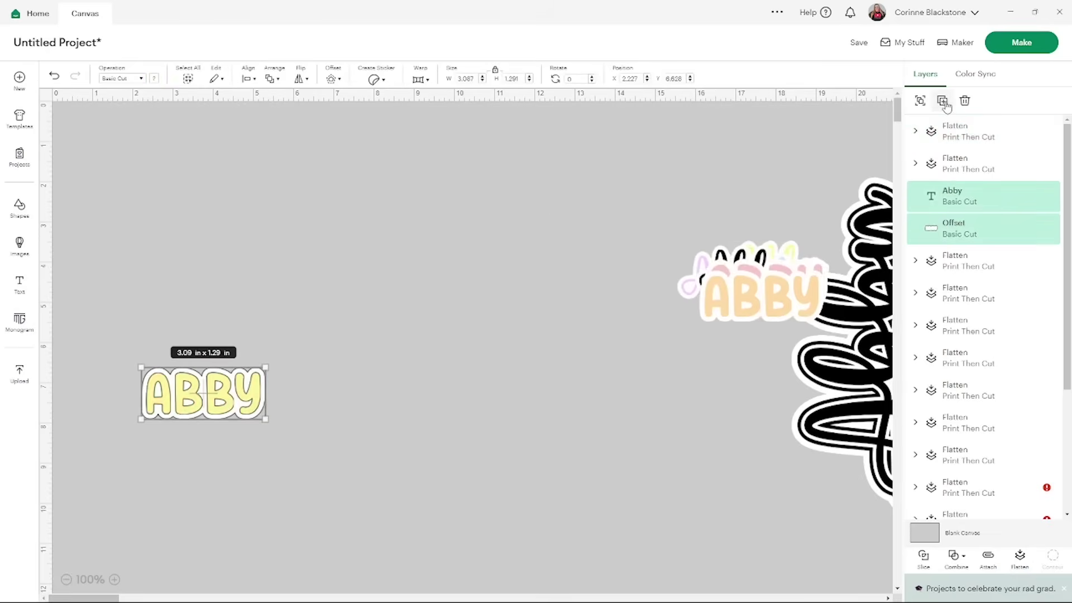
left_click(942, 101)
left_click(1020, 558)
left_click_drag(177, 428, 701, 285)
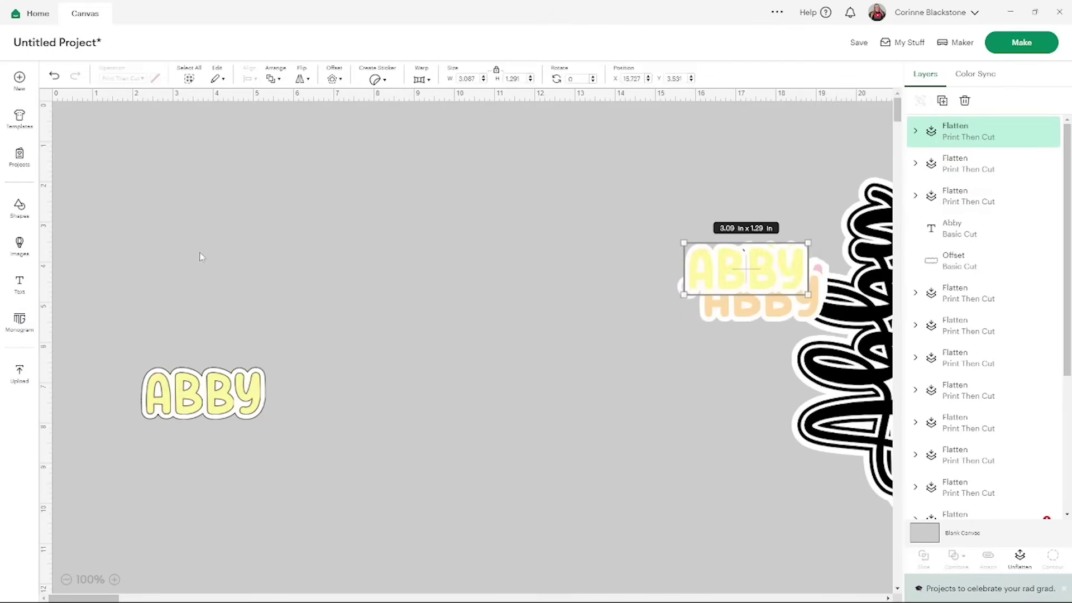
- Move the remaining ABBY sticker with its offset onto the right design
left_click_drag(304, 422, 181, 343)
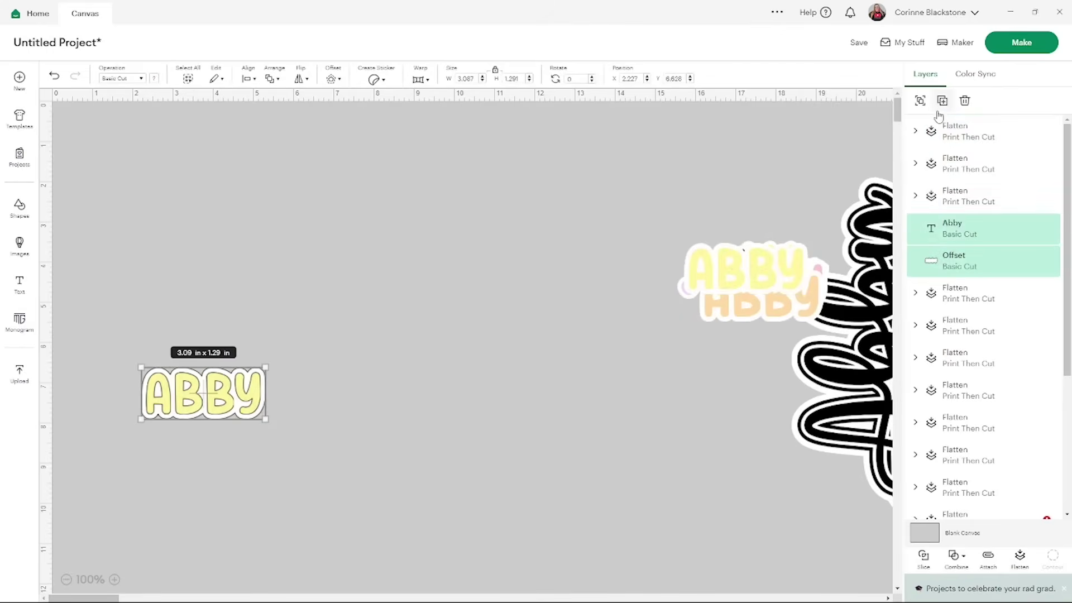
left_click_drag(183, 390, 798, 300)
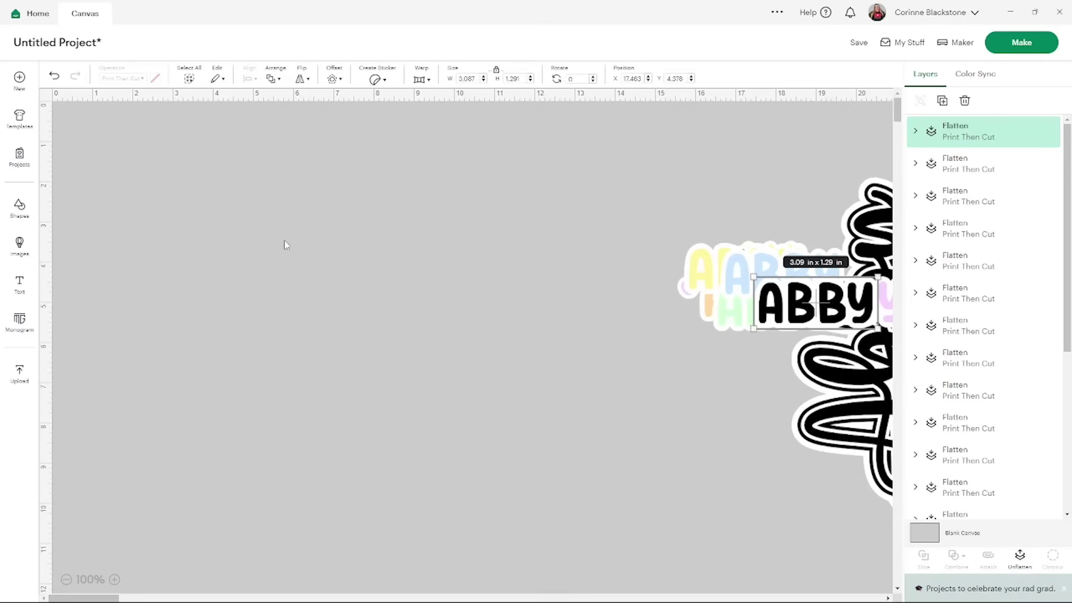
left_click(21, 212)
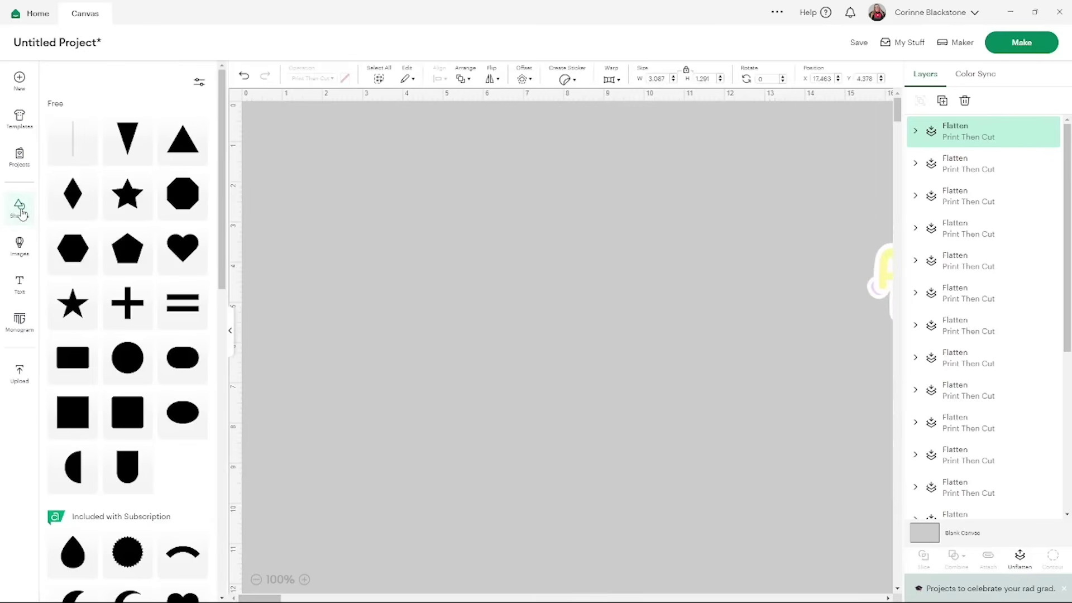
- Add a square, unlock its proportions, and stretch it into a tall rectangle
left_click(126, 420)
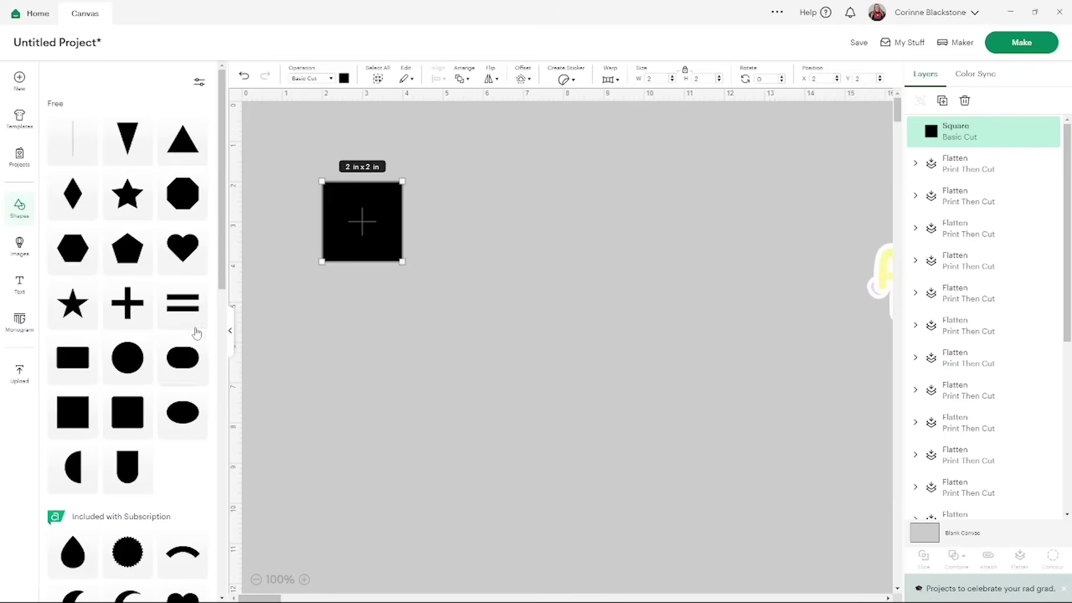
left_click(231, 329)
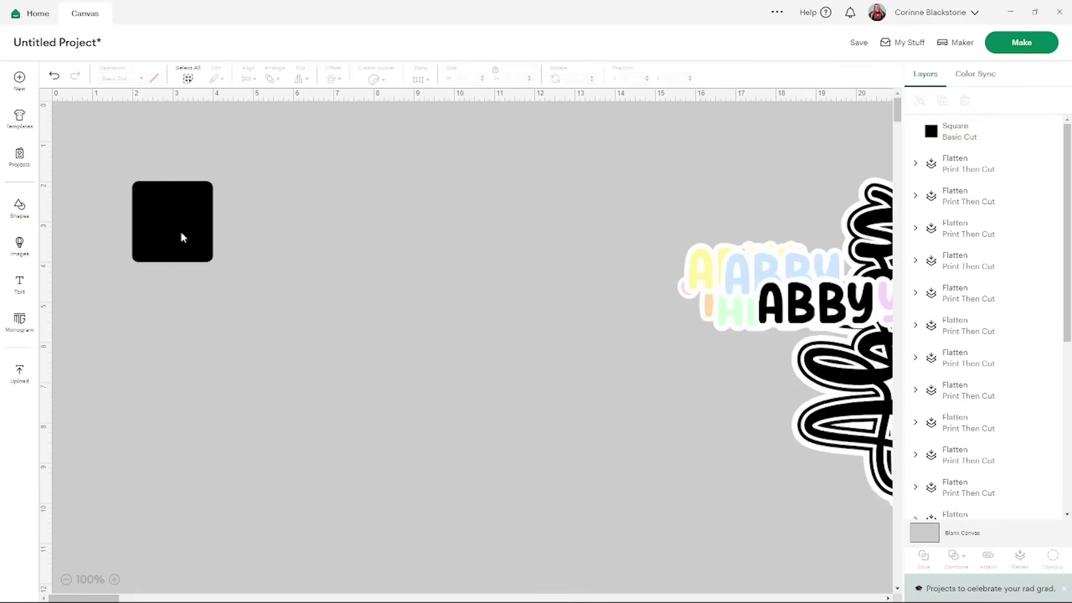
left_click_drag(179, 231, 326, 225)
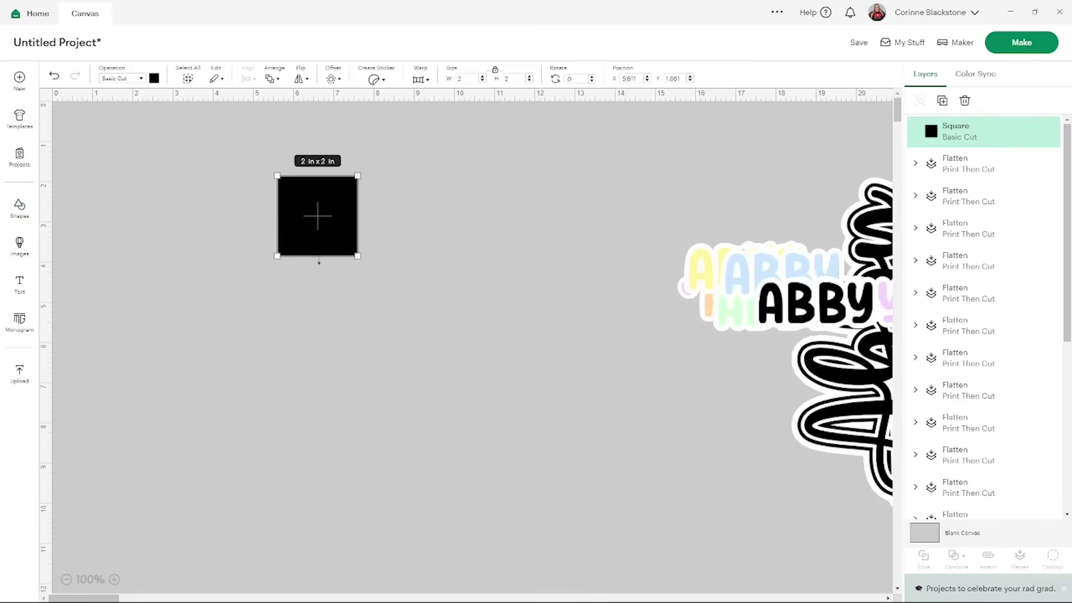
left_click(495, 70)
left_click_drag(352, 256, 546, 545)
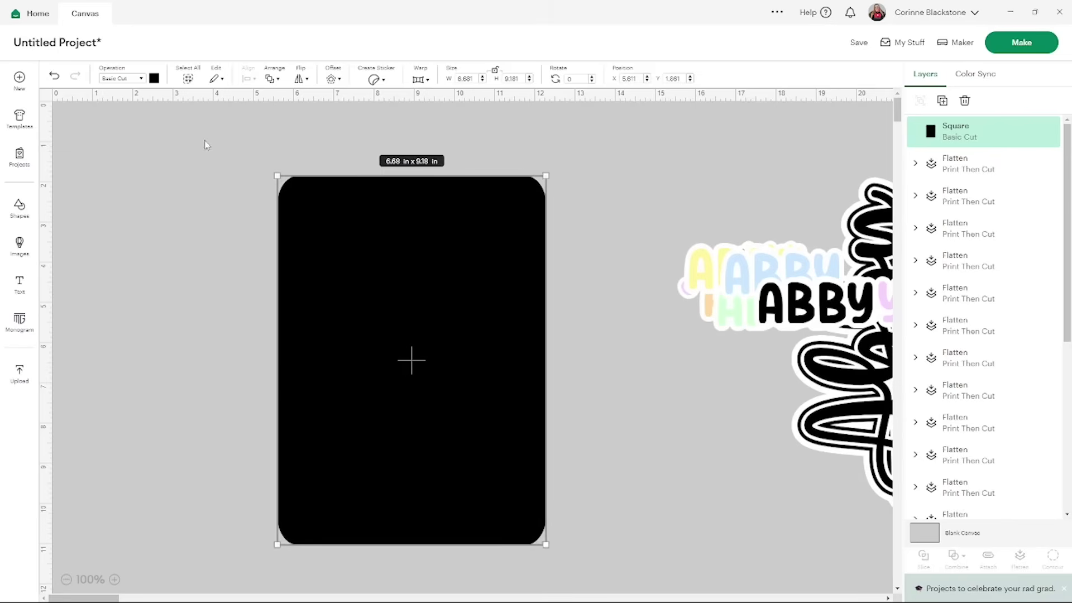
- Set the rectangle to Print Then Cut and size it to 6.82 × 9.24 in
left_click(142, 80)
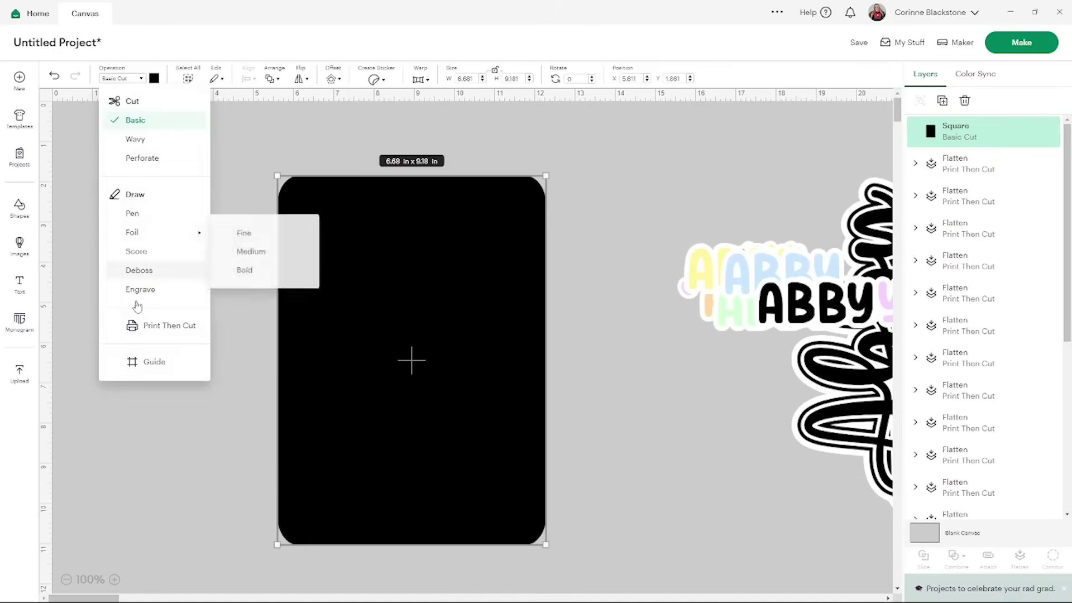
left_click(142, 328)
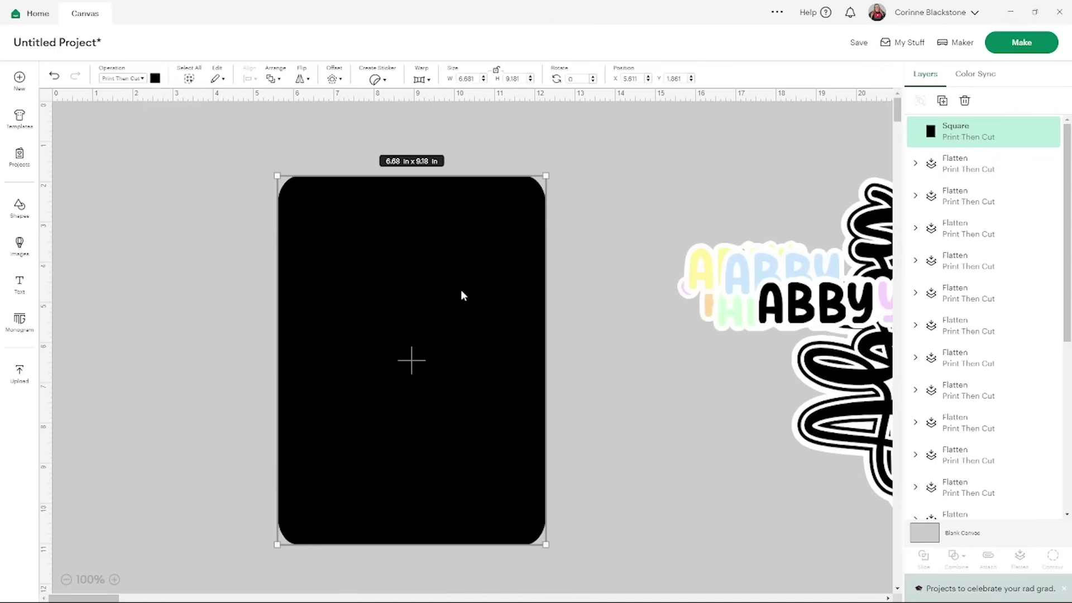
mouse_move(544, 175)
left_mouse_down()
mouse_move(545, 162)
mouse_move(544, 174)
left_mouse_up()
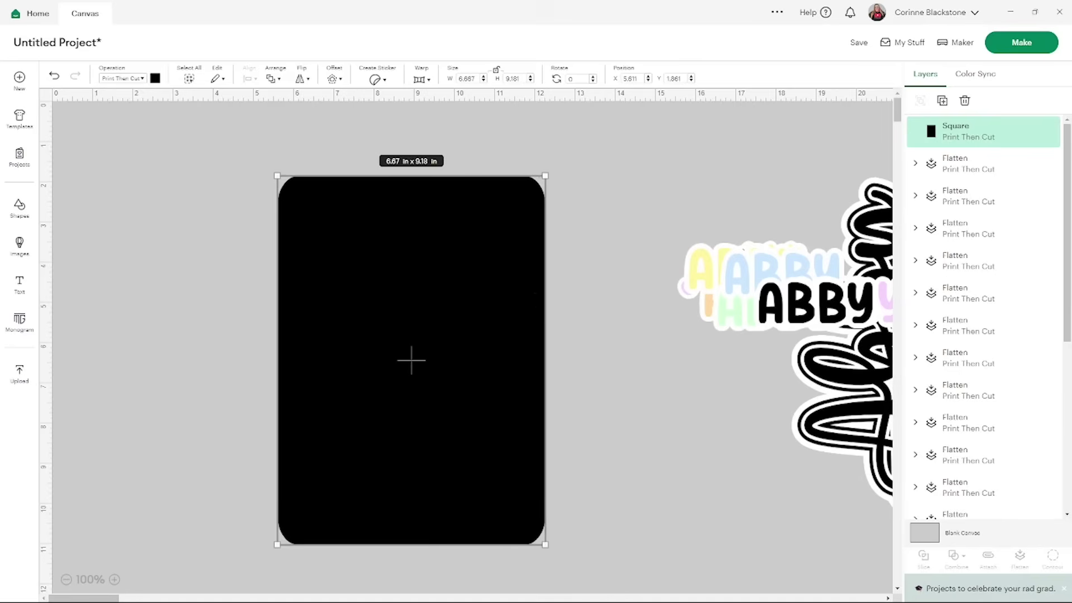
left_click_drag(542, 542, 549, 545)
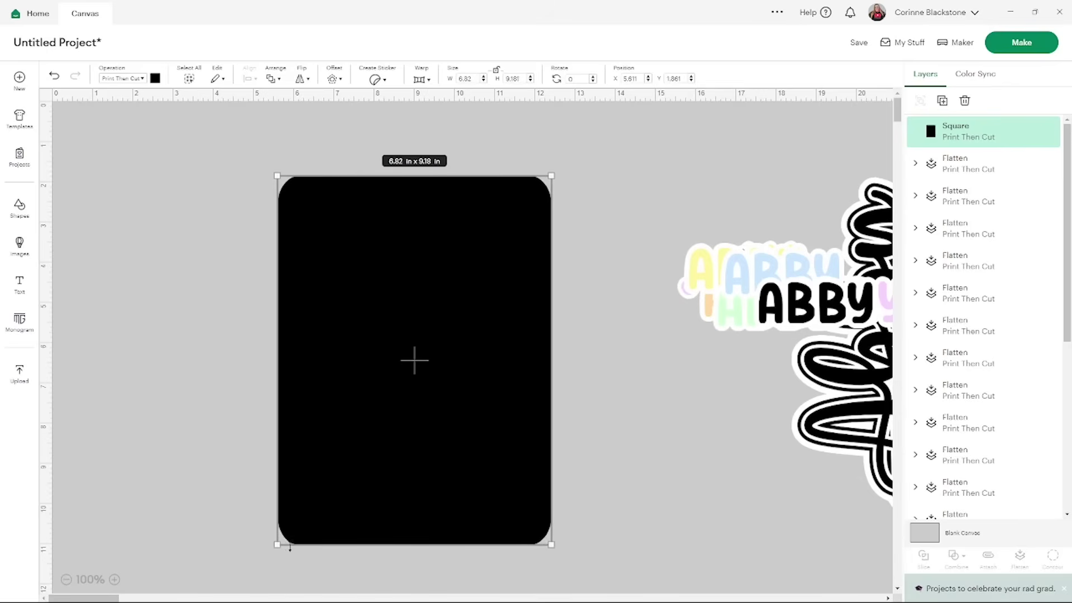
left_click_drag(287, 546, 289, 550)
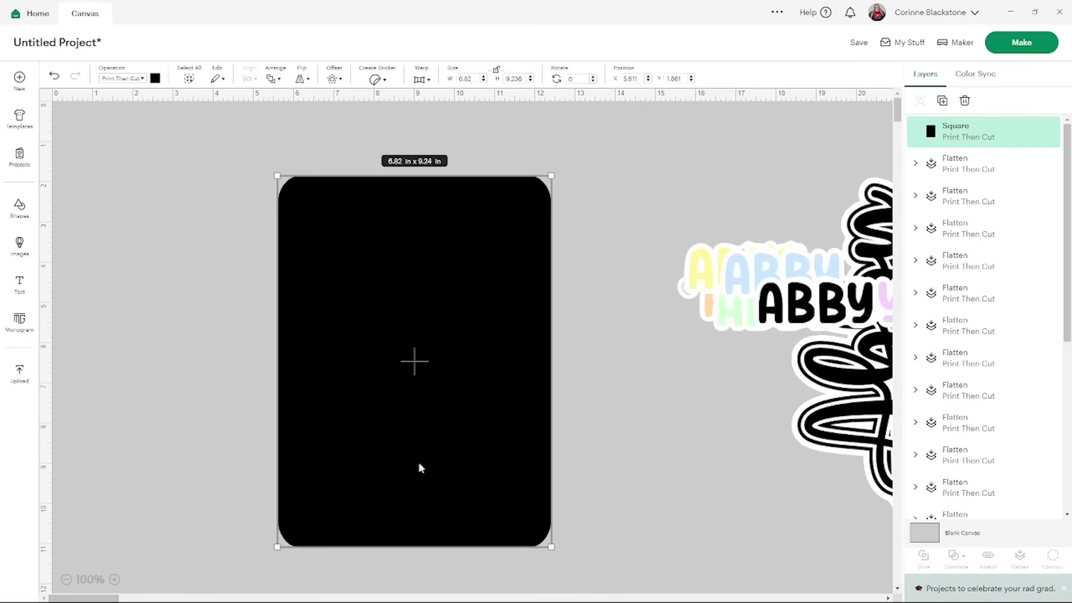
left_click(615, 410)
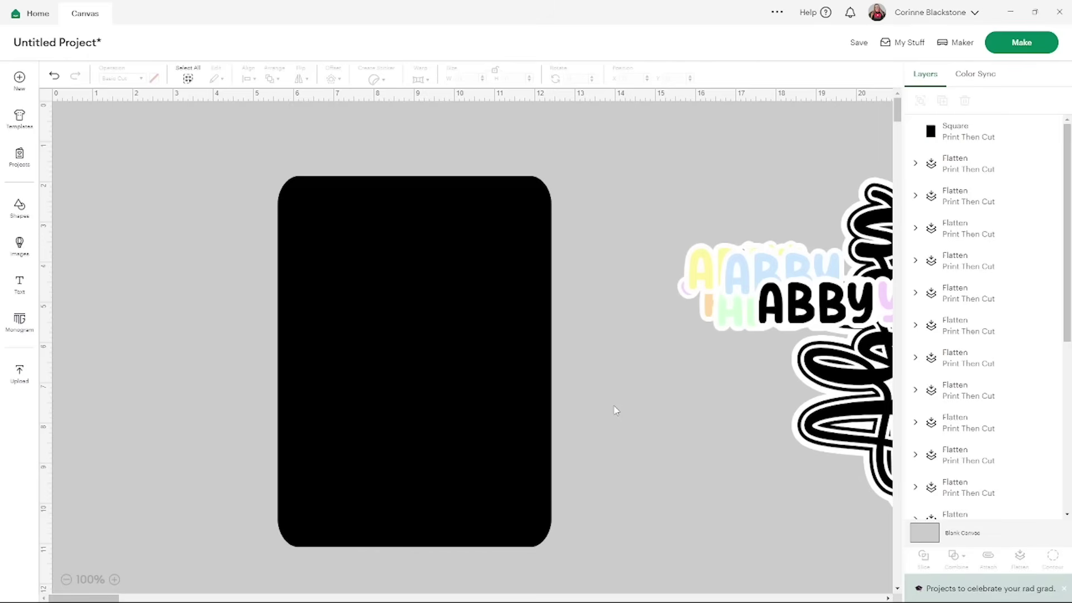
- Fill the card rectangle with pale yellow
left_click(443, 340)
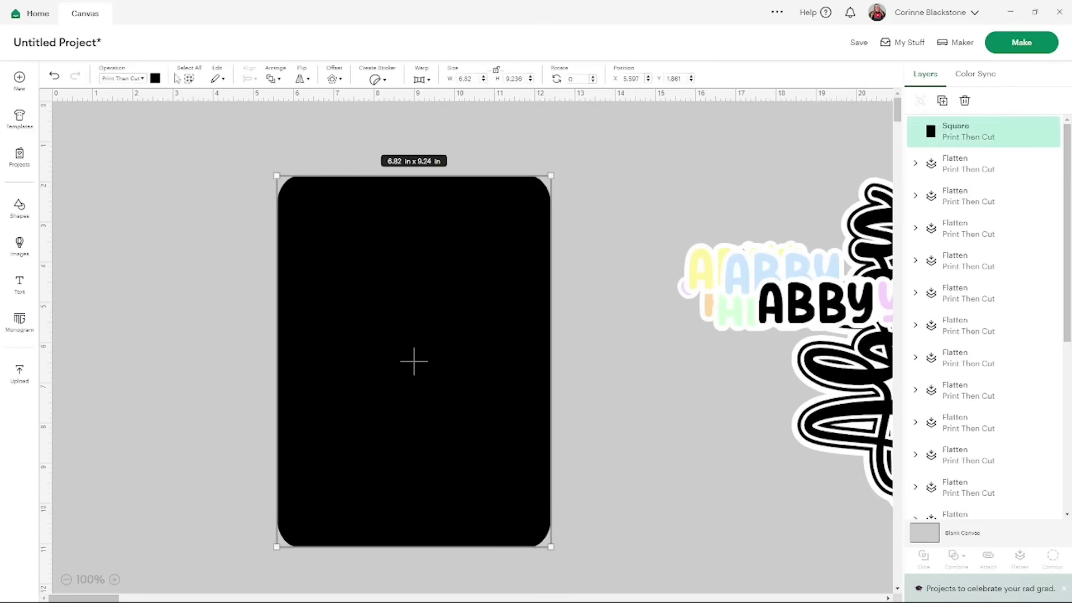
left_click(155, 78)
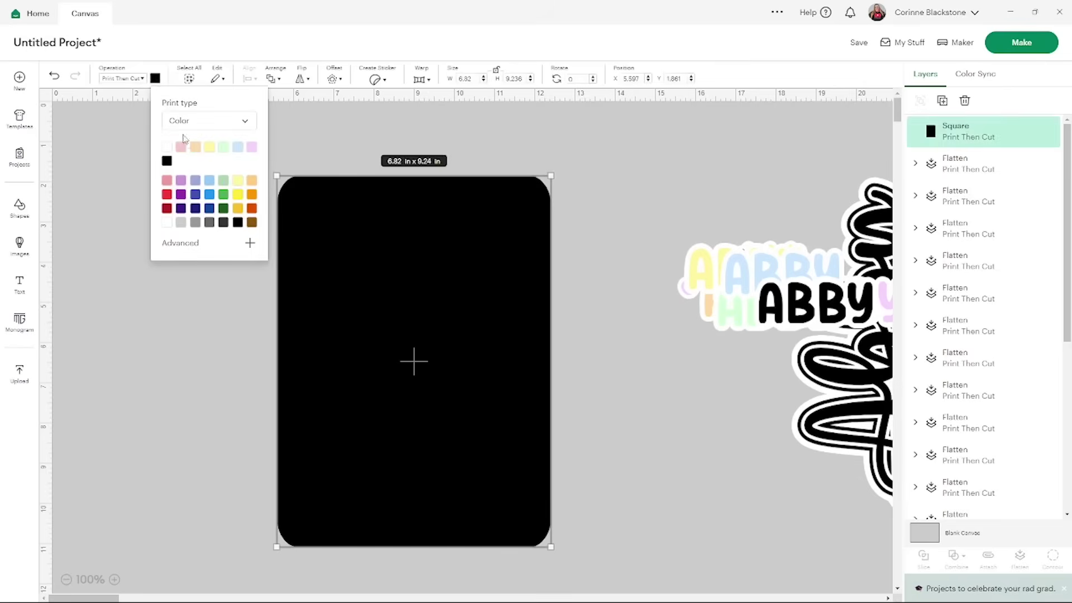
left_click(209, 147)
left_click(560, 275)
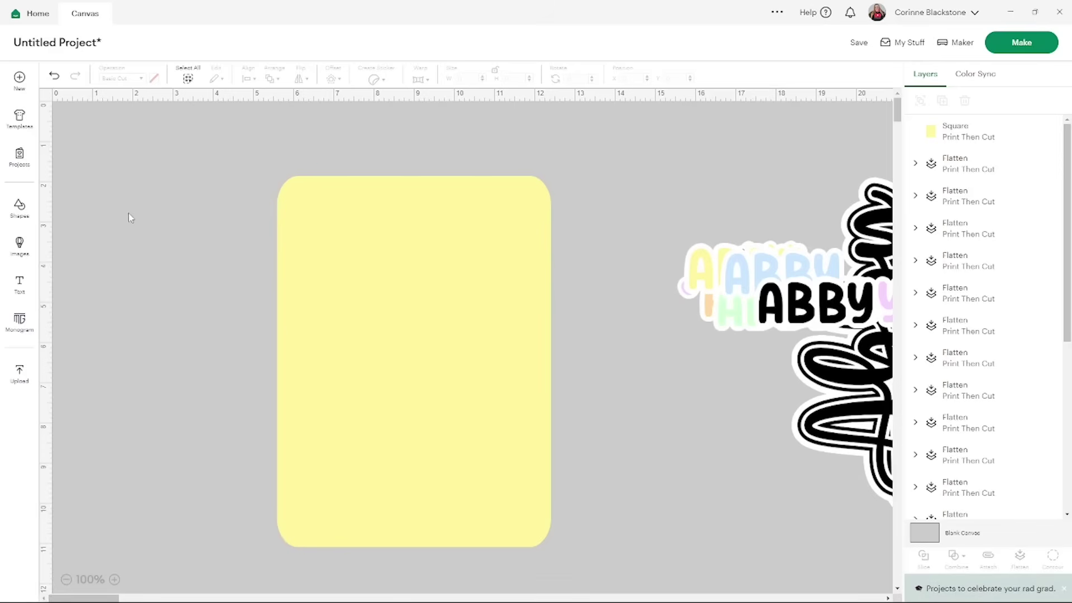
left_click(21, 212)
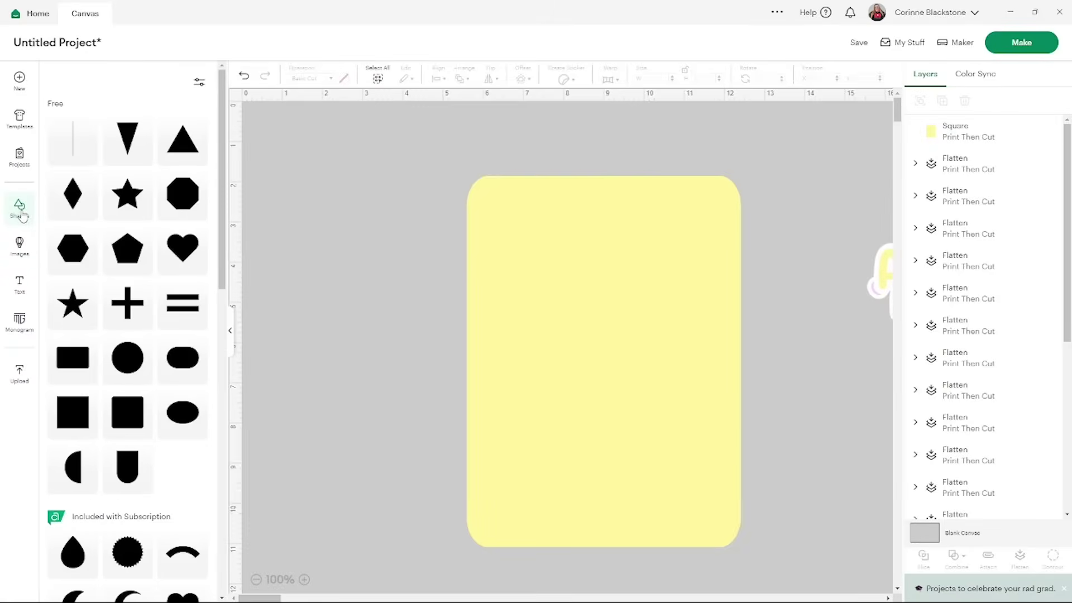
- Add a square and stretch it into a black bar across the card's top
left_click(68, 413)
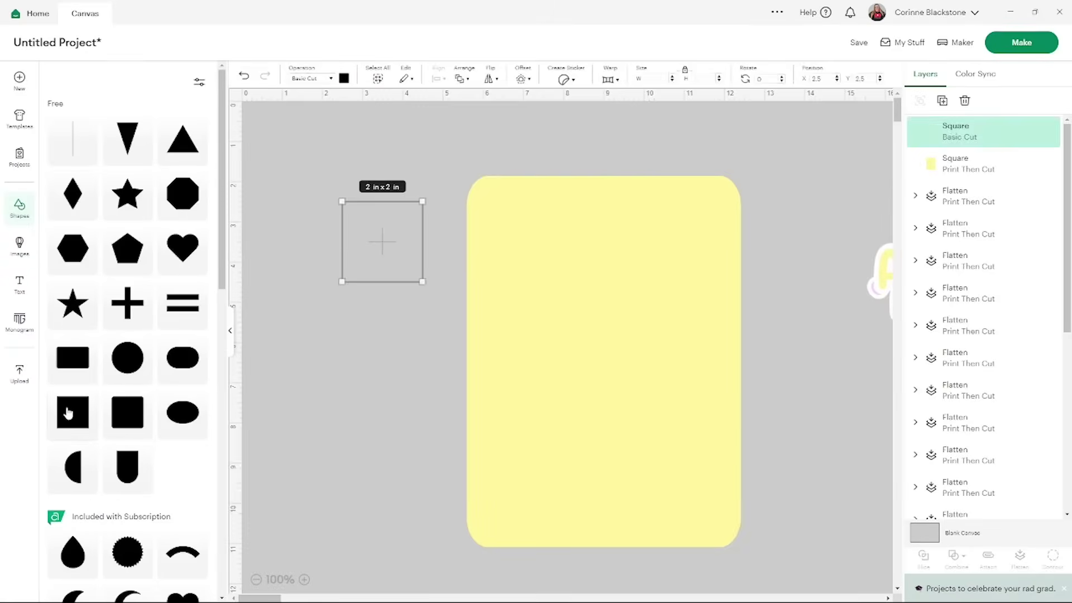
left_click(230, 331)
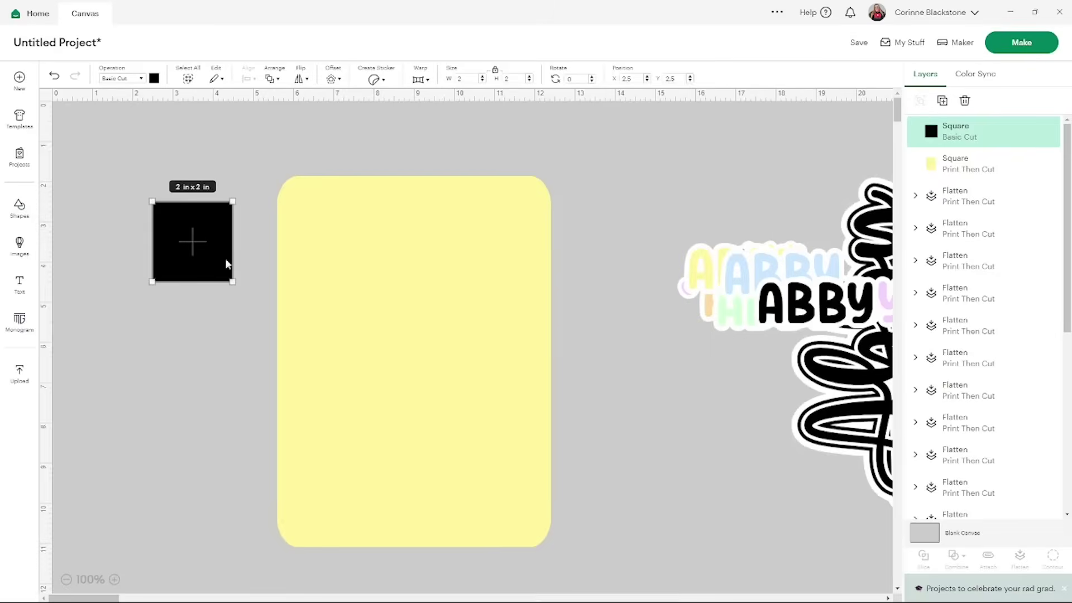
left_click_drag(193, 243, 296, 187)
left_click_drag(305, 175, 567, 162)
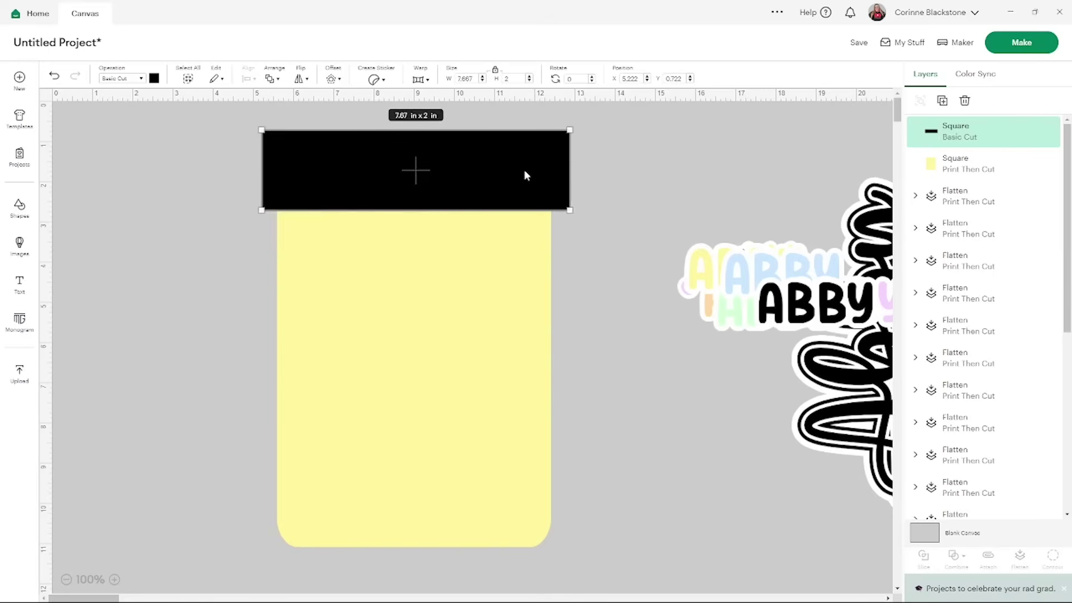
left_click_drag(512, 174, 509, 175)
- Slice the card with the bar and delete the black leftover pieces
left_click_drag(601, 313, 439, 181)
left_click(924, 560)
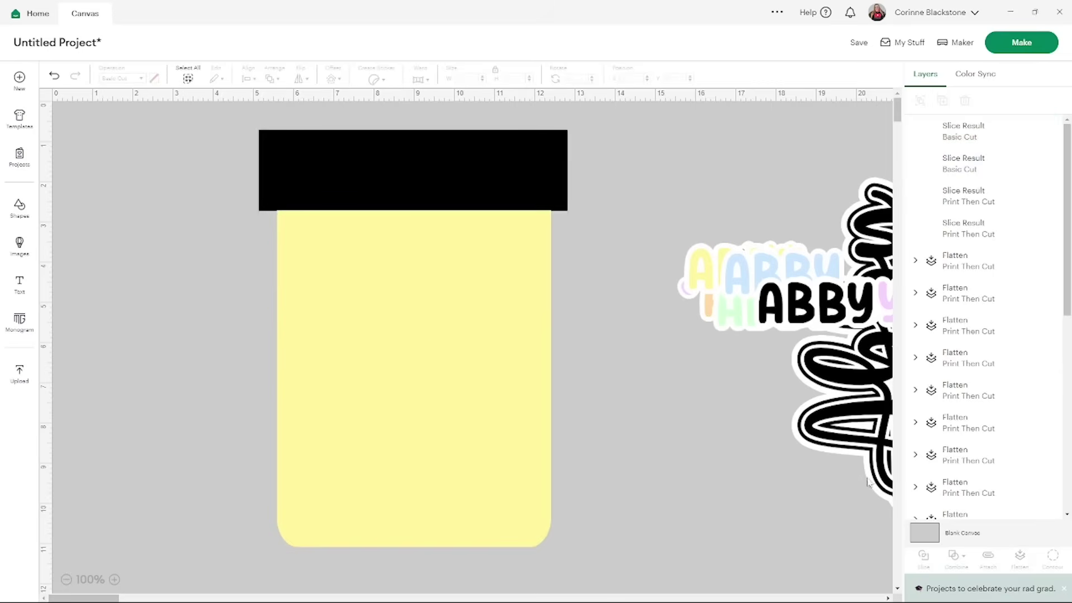
left_click_drag(545, 160, 644, 354)
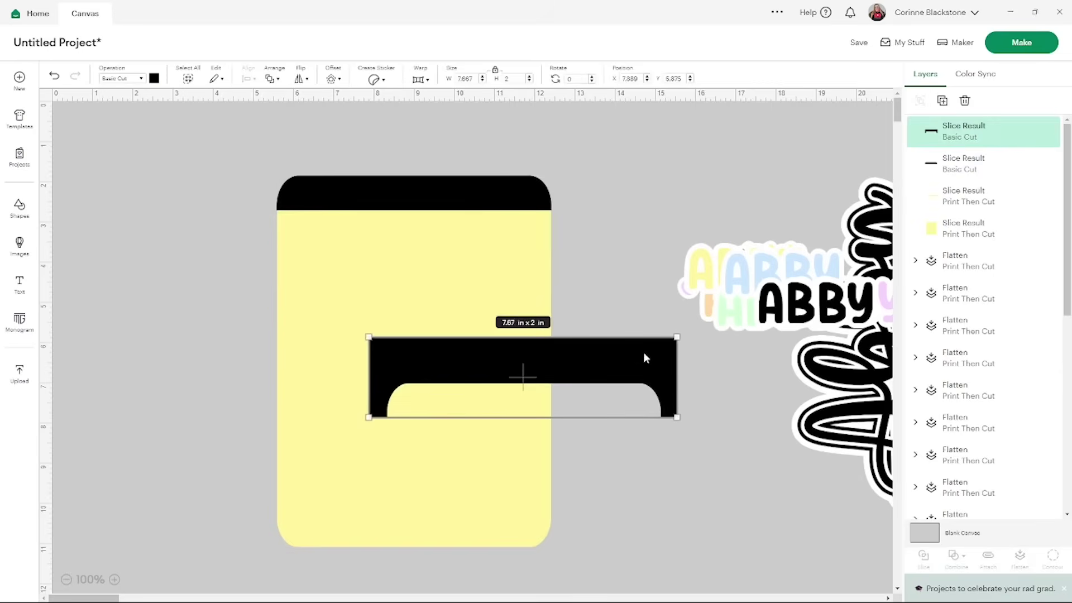
key("Delete")
left_click(509, 206)
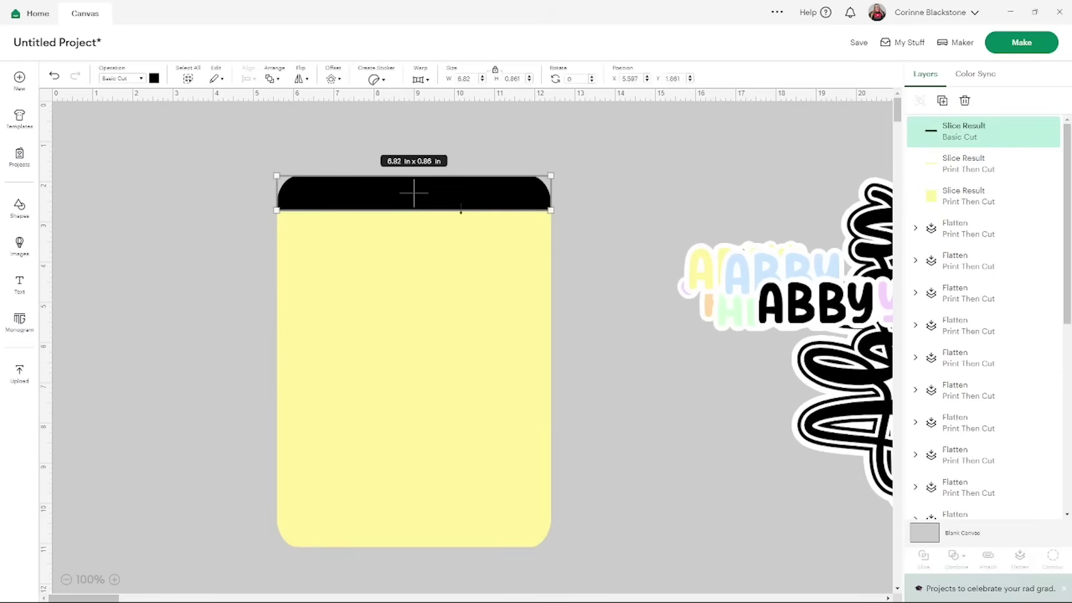
left_click_drag(455, 206, 459, 206)
key("Delete")
- Weld the yellow card pieces back into a single card
left_click_drag(251, 144, 601, 357)
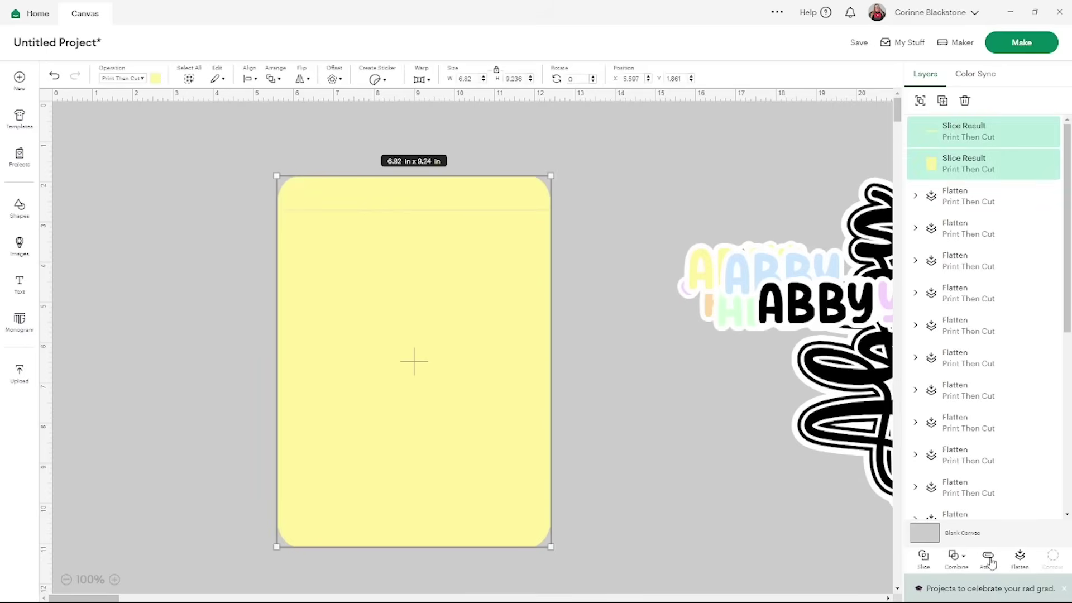
left_click(955, 558)
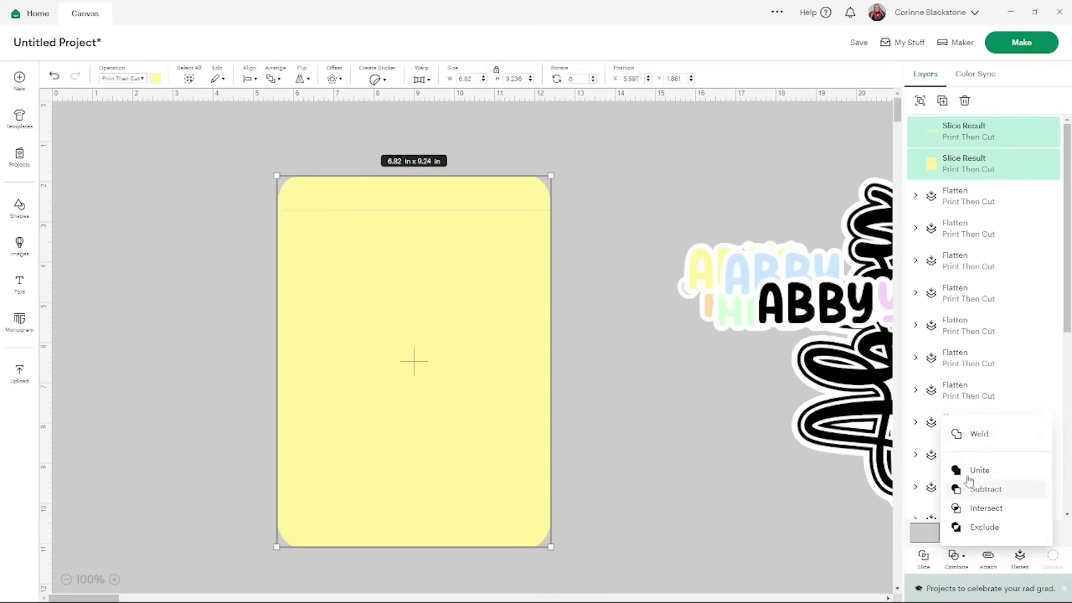
left_click(979, 439)
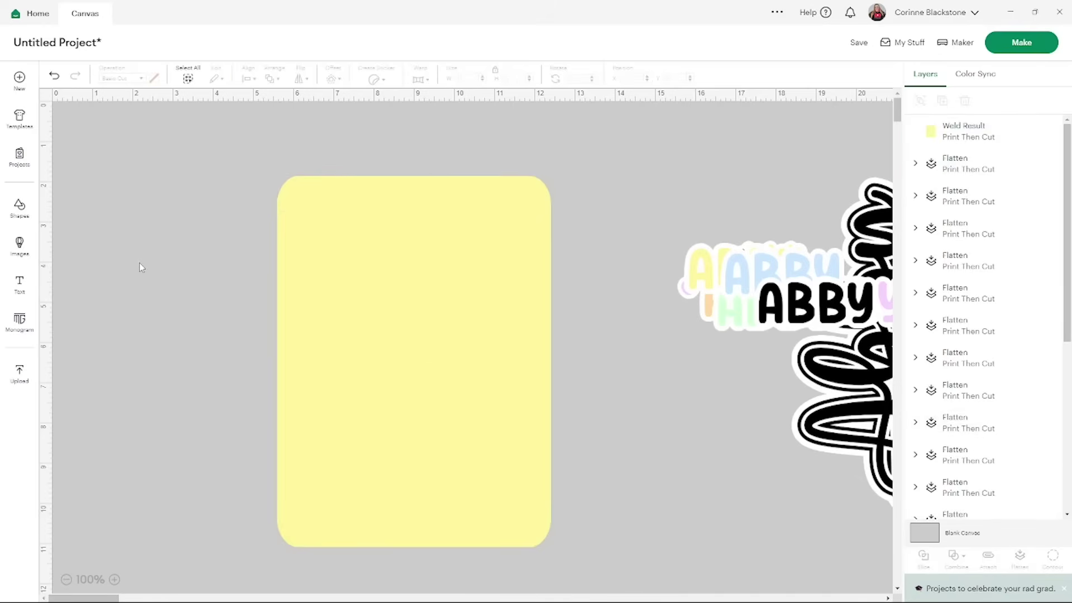
- Add a square over the card's top edge and bring the yellow card in front of it
left_click(20, 208)
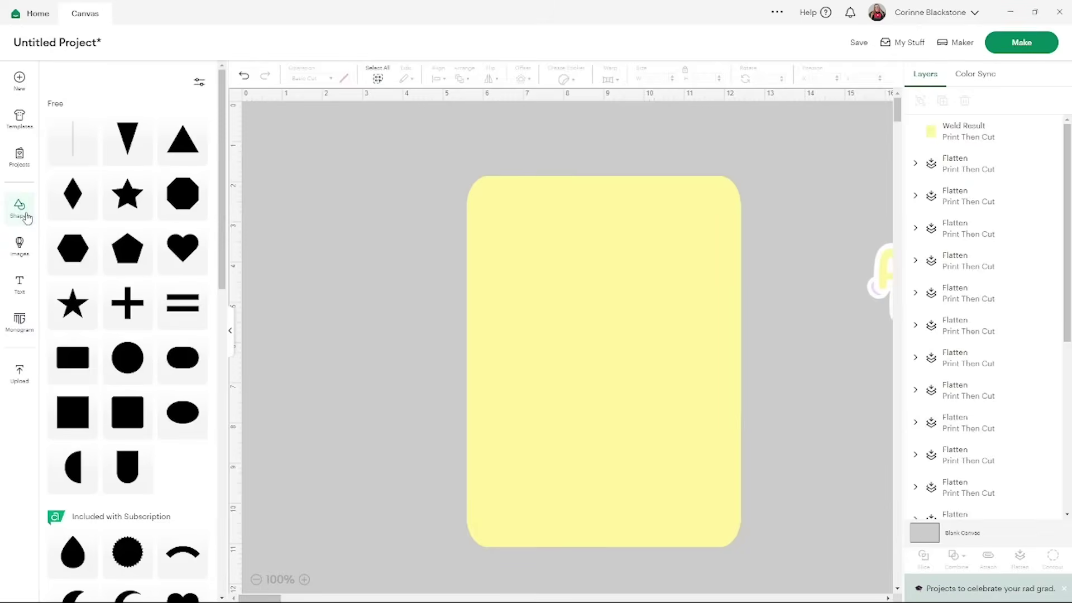
left_click(127, 409)
left_click(231, 343)
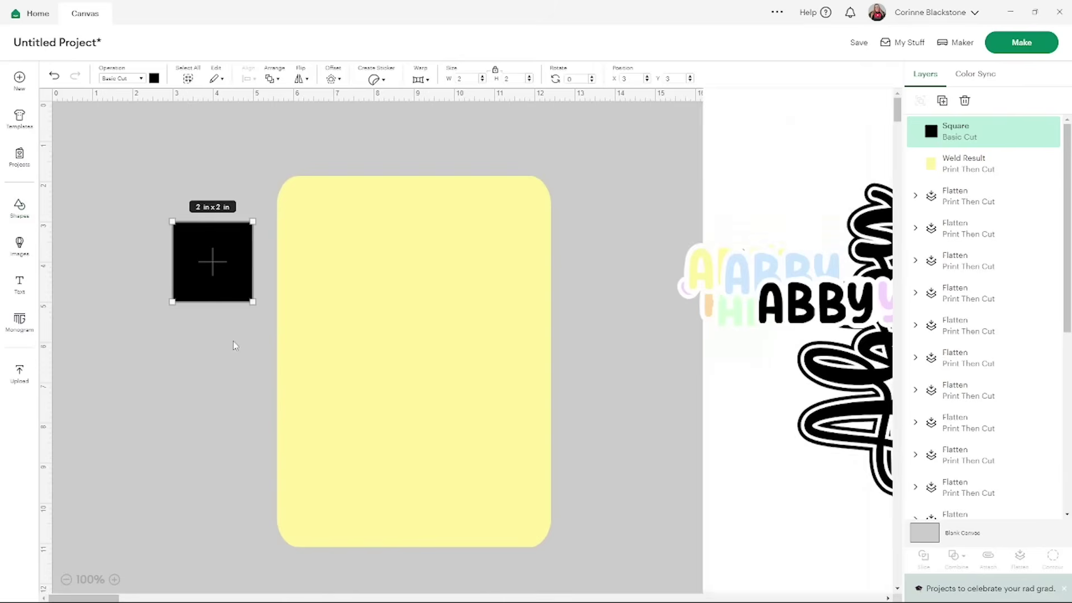
left_click_drag(226, 261, 597, 190)
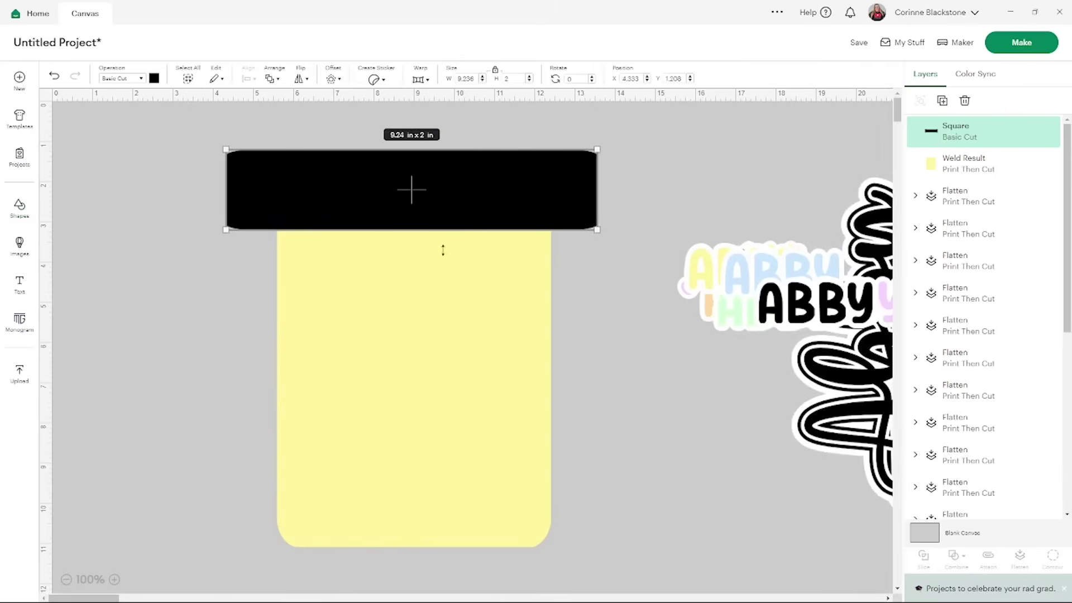
right_click(409, 317)
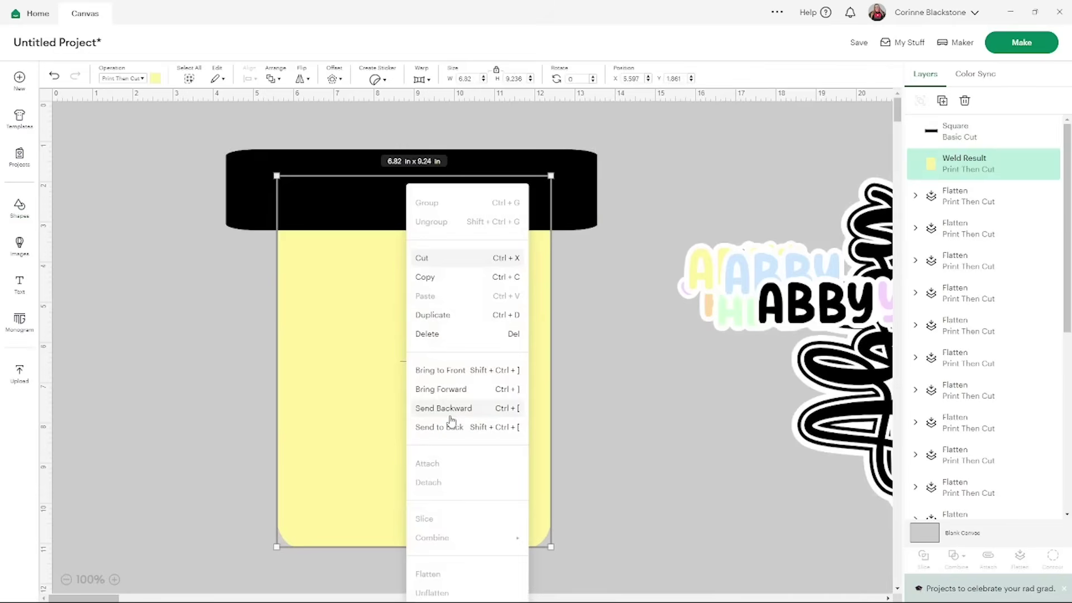
left_click(456, 370)
left_click(595, 173)
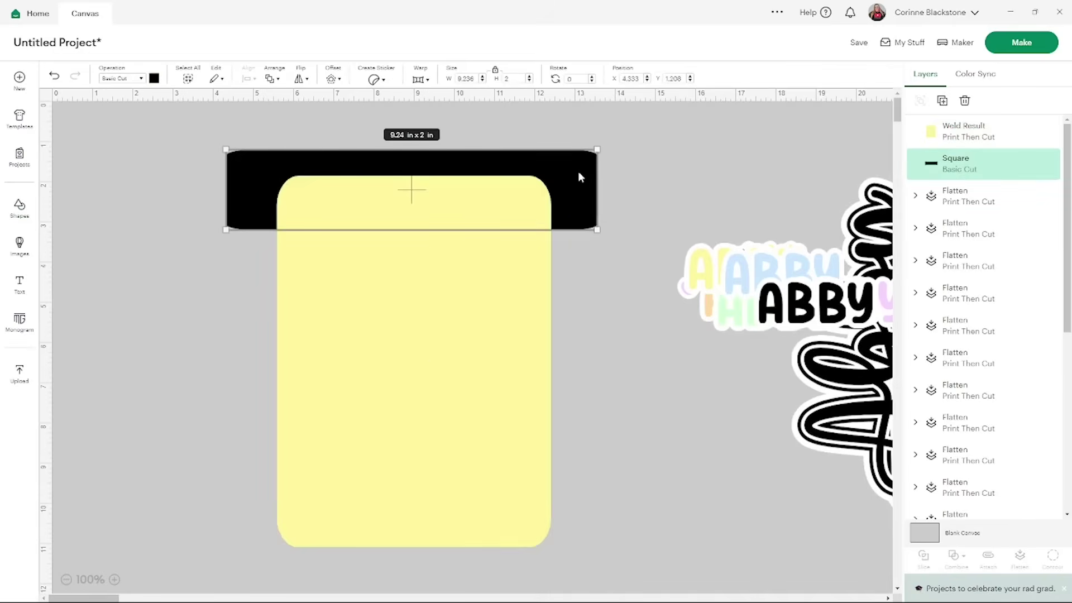
left_click_drag(578, 166, 578, 154)
left_click(219, 165)
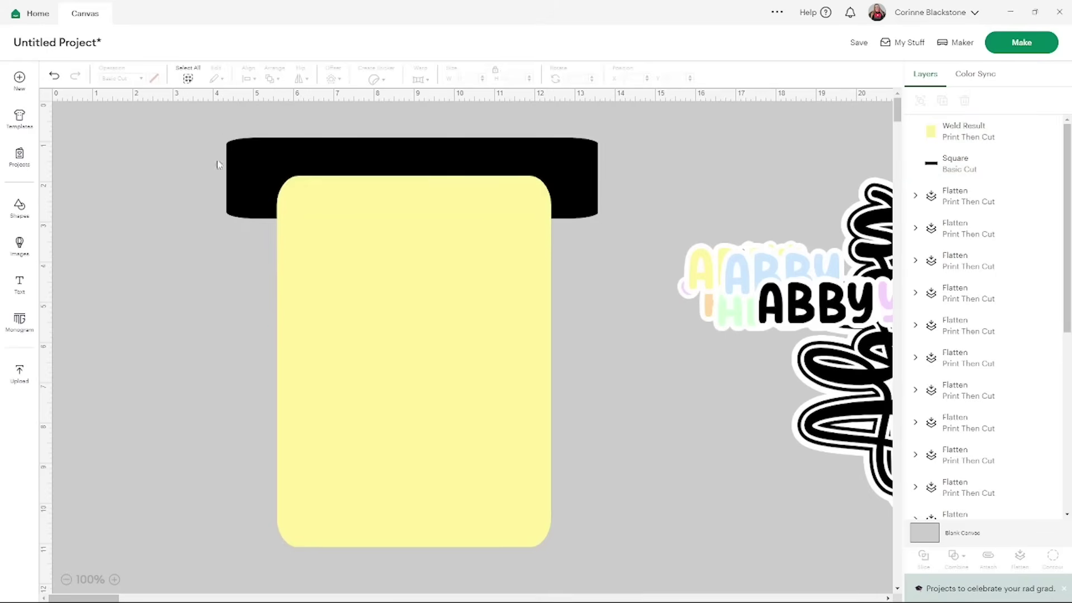
- Slice the card with the square, deleting the yellow top and black outer leftovers
left_click_drag(207, 156, 412, 270)
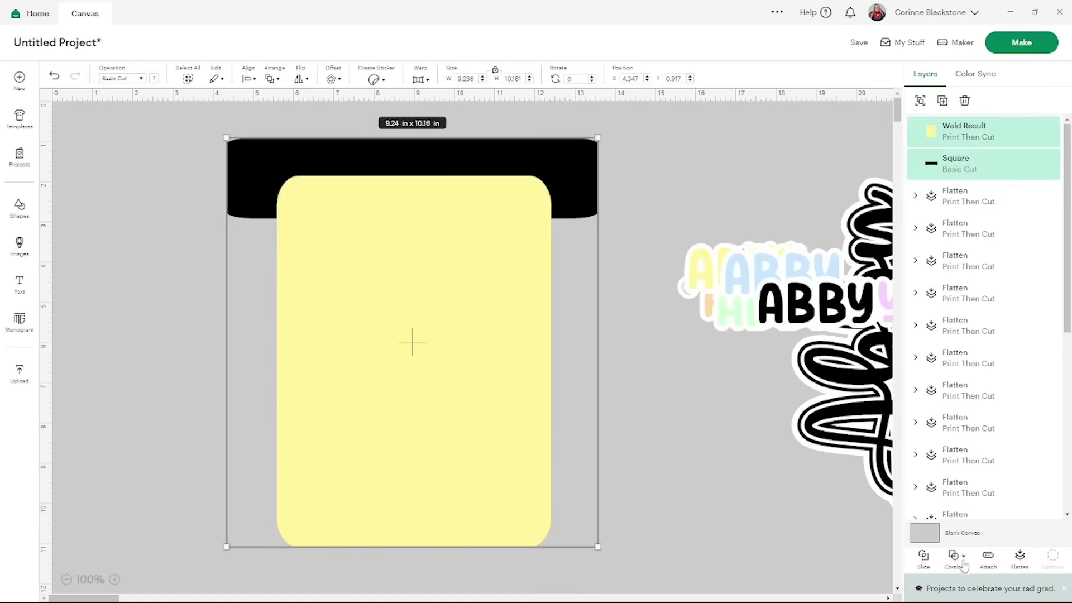
left_click(924, 559)
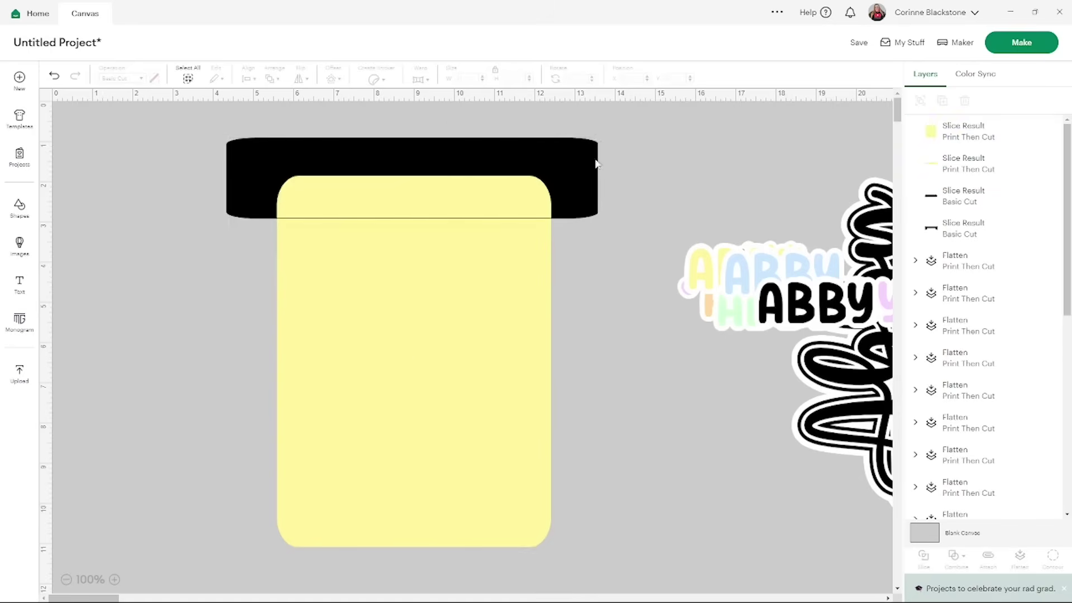
left_click(529, 200)
key("Delete")
left_click(560, 181)
key("Delete")
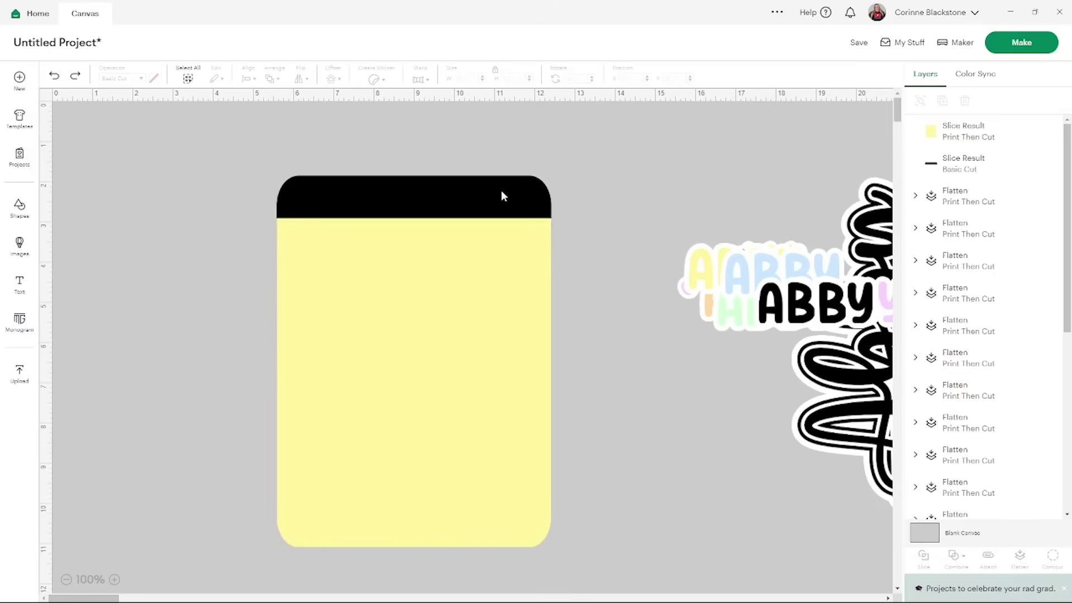
left_click(501, 192)
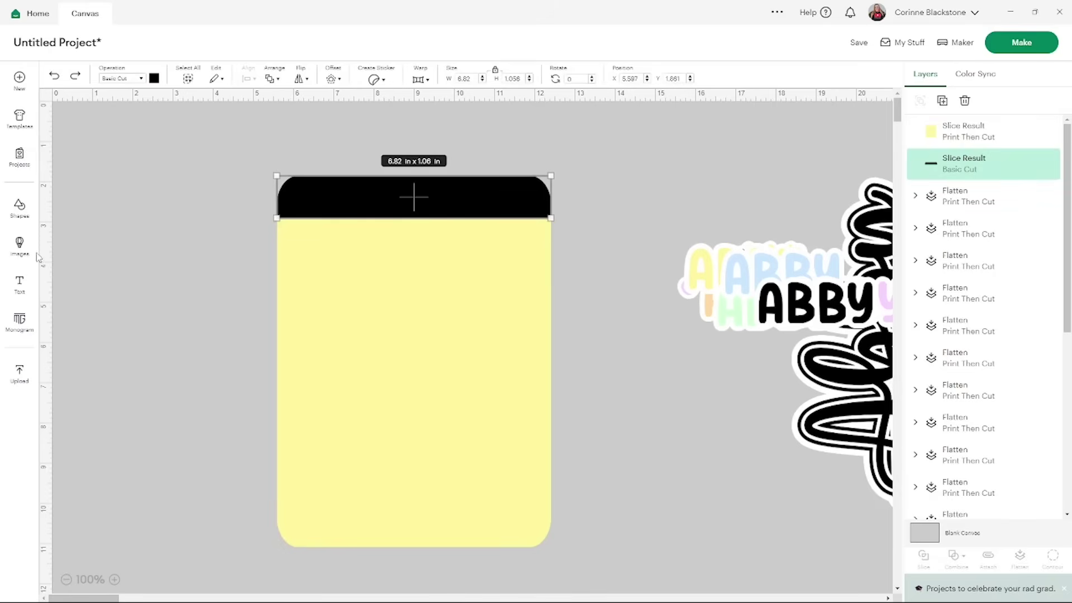
- Add a rectangle spanning the card's bottom edge and send it behind the card
left_click(19, 215)
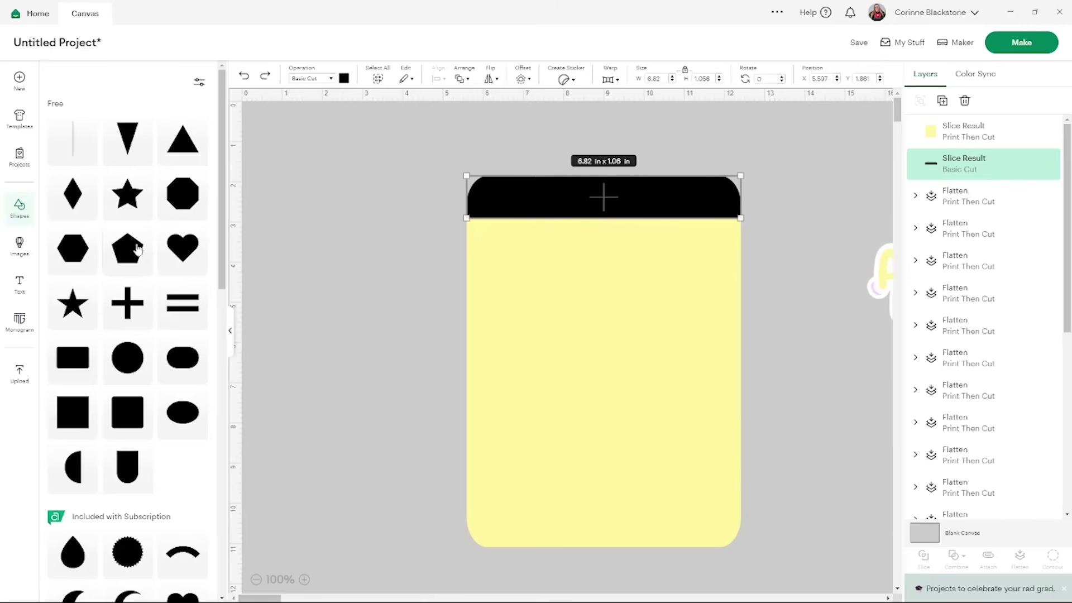
left_click(71, 360)
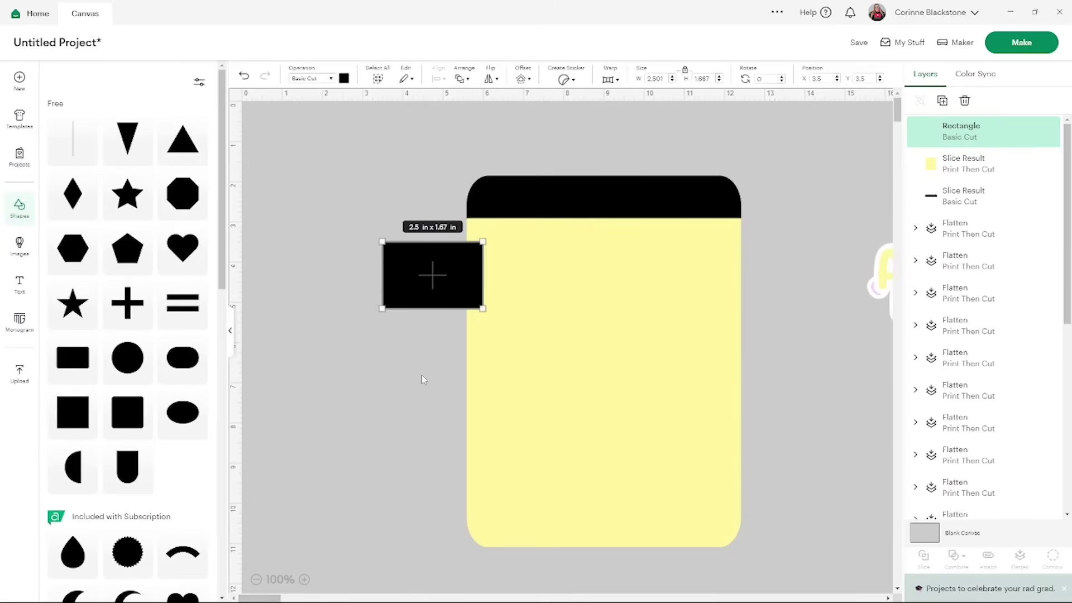
left_click_drag(419, 279, 492, 548)
left_click_drag(559, 550, 779, 550)
left_click_drag(651, 544, 661, 531)
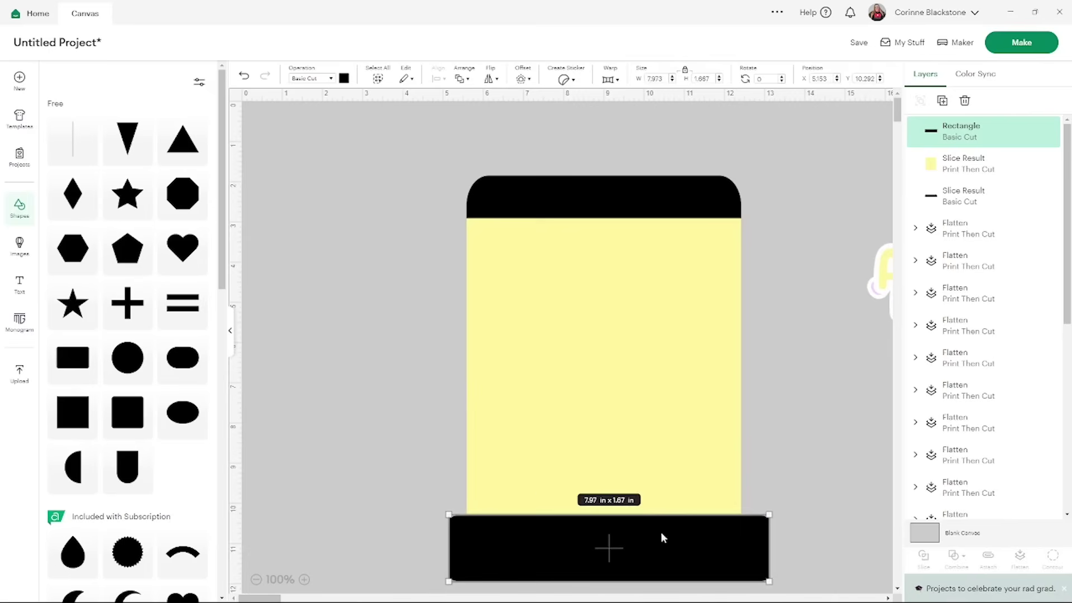
right_click(707, 534)
left_click(776, 351)
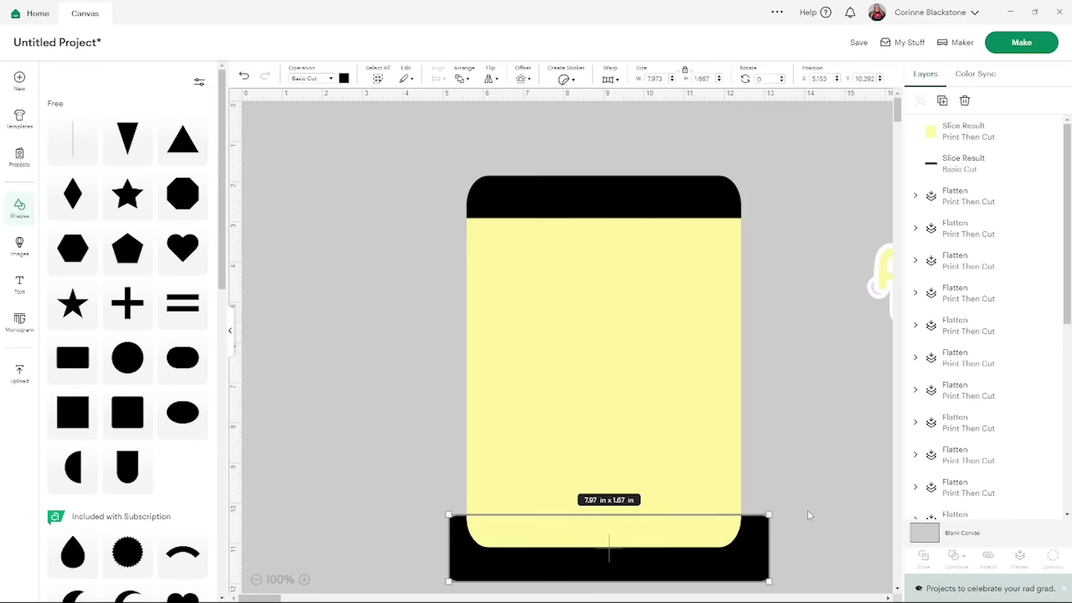
- Slice the yellow card with the rectangle and delete the small yellow bottom leftover
left_click(811, 519)
left_click(571, 469)
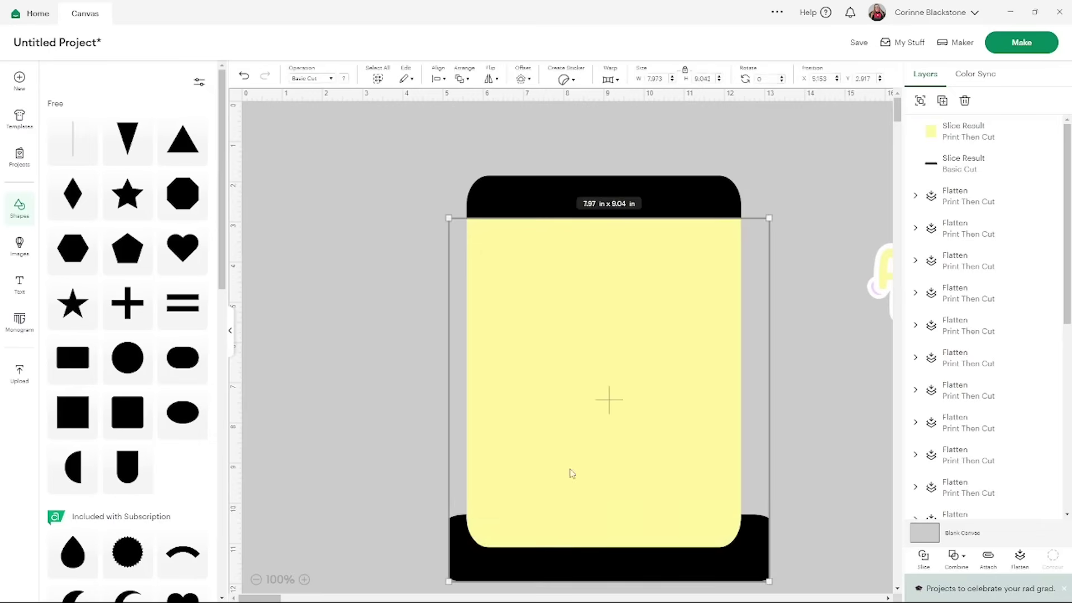
left_click(920, 558)
left_click(719, 536)
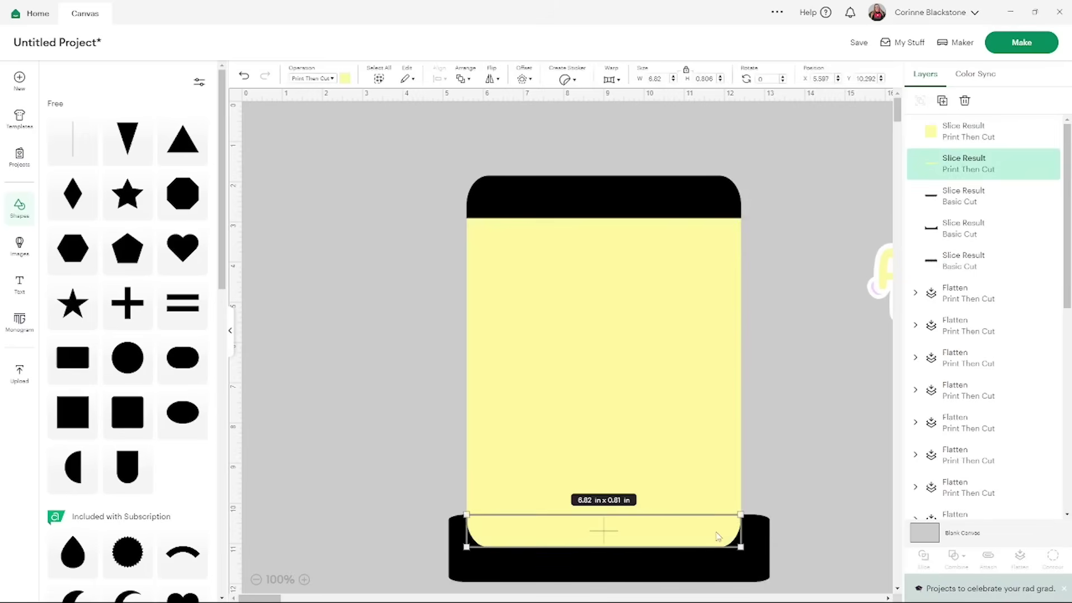
key("Delete")
left_click(767, 550)
- Delete the wide black leftover, collapse the Shapes panel and reset the zoom to 100%
key("Delete")
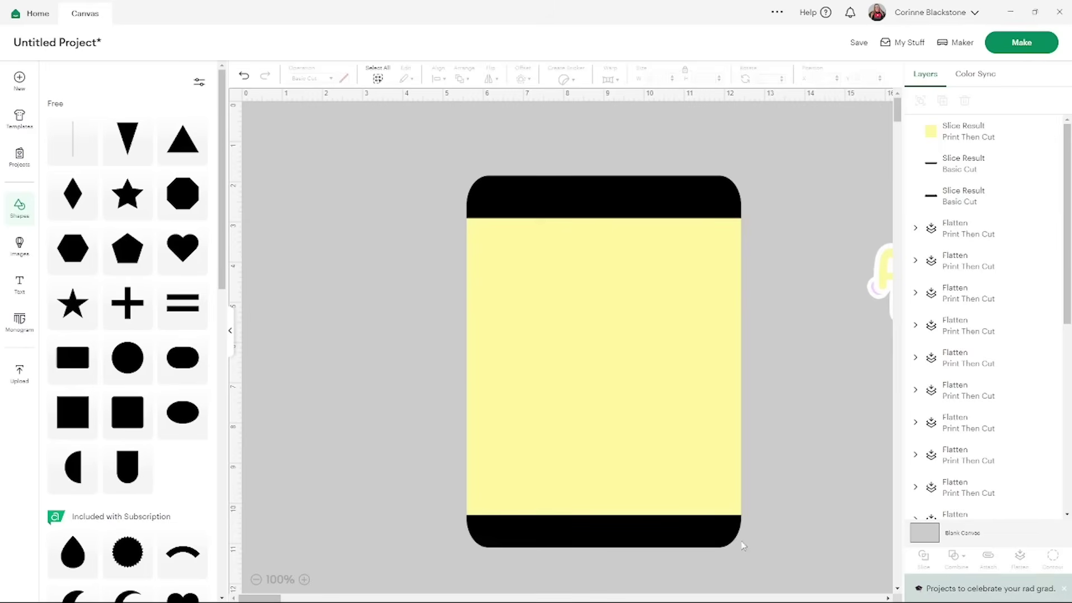
left_click(230, 330)
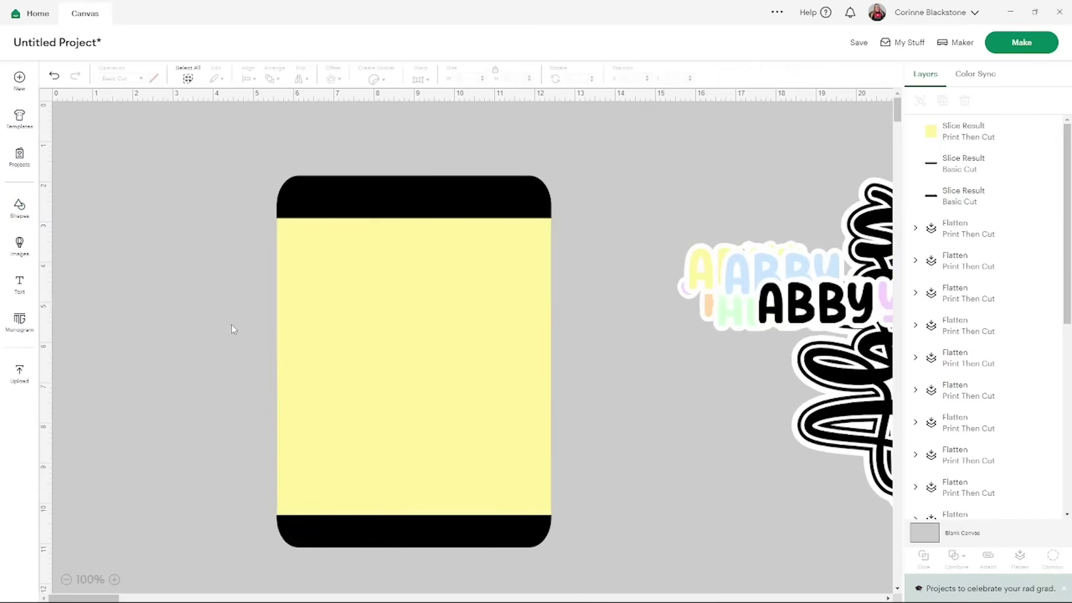
scroll(420, 219, "up", 1)
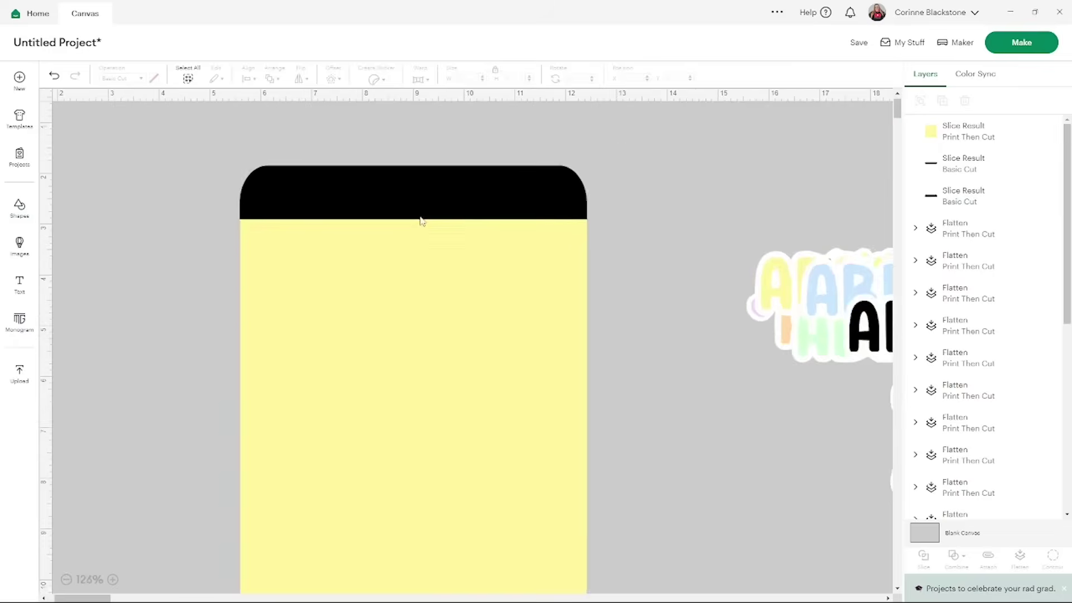
scroll(419, 220, "up", 5)
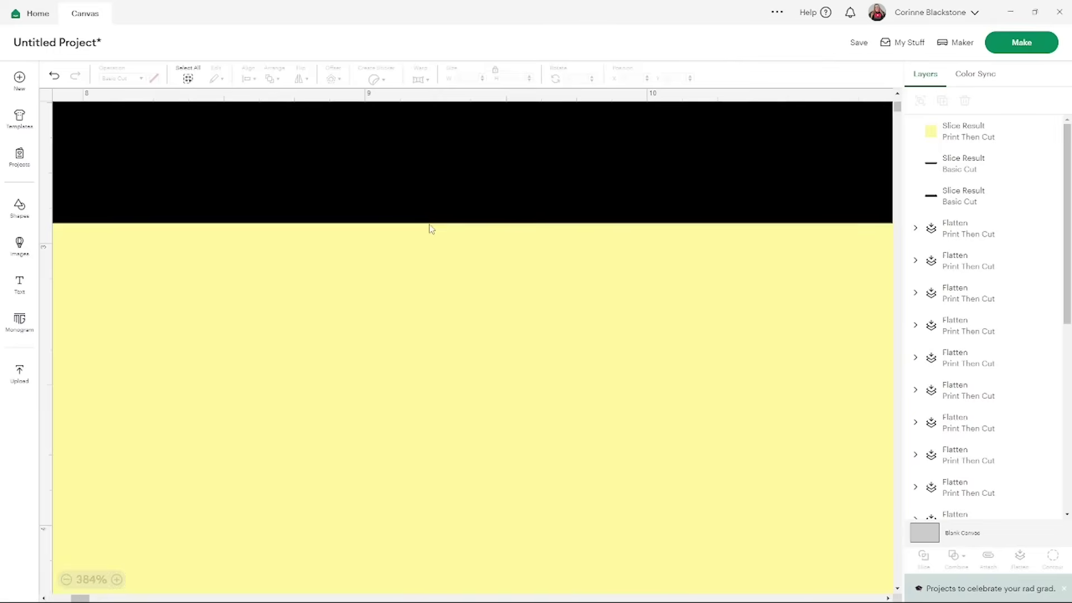
scroll(430, 230, "down", 6)
scroll(274, 262, "up", 2)
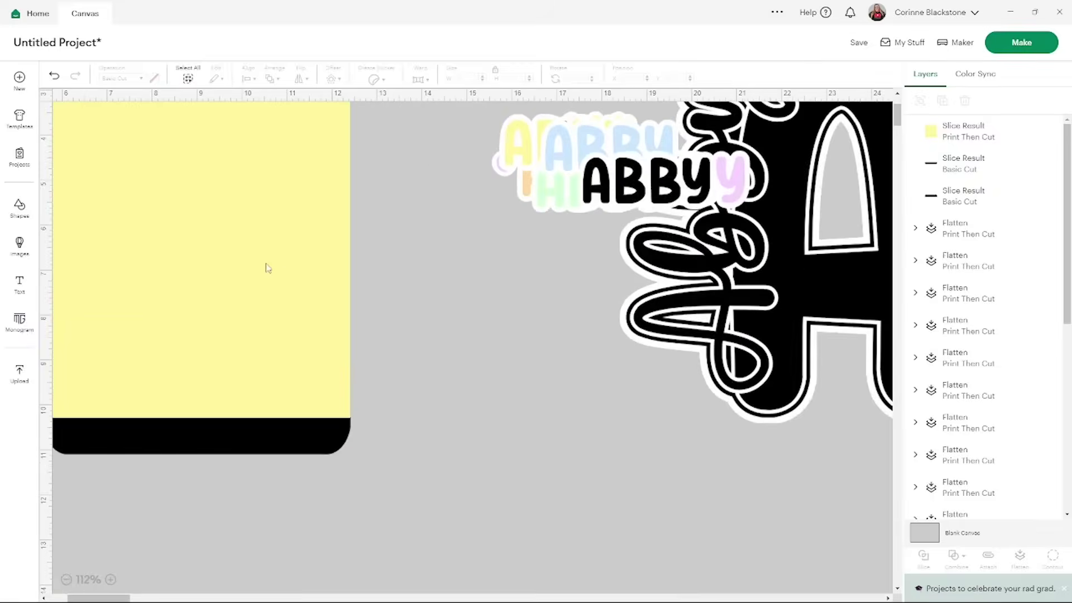
scroll(404, 333, "up", 3)
mouse_move(134, 596)
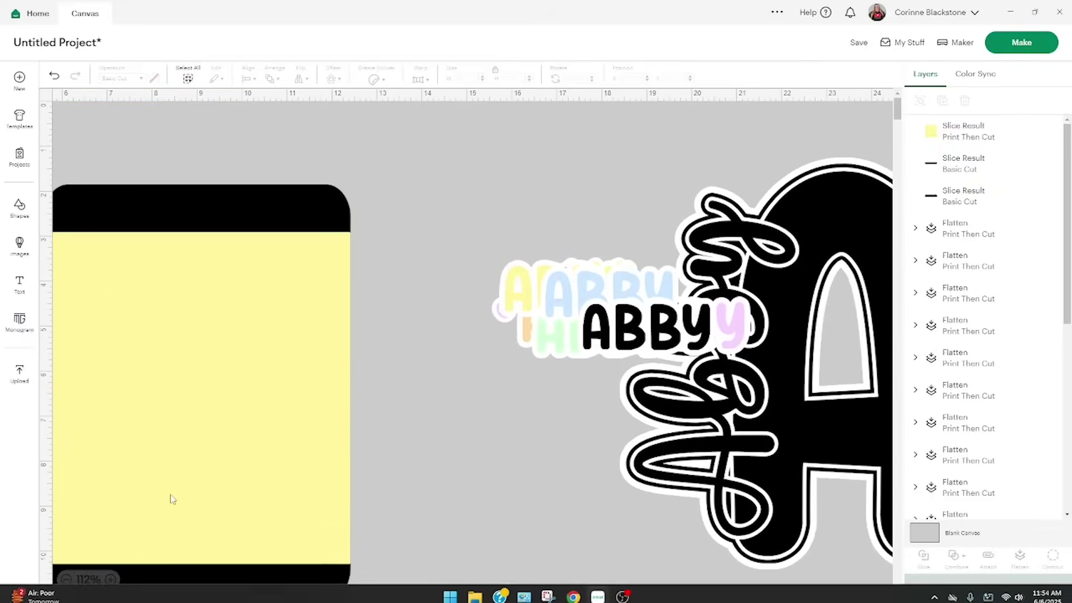
left_click_drag(119, 599, 96, 600)
scroll(216, 439, "down", 2)
left_click(66, 579)
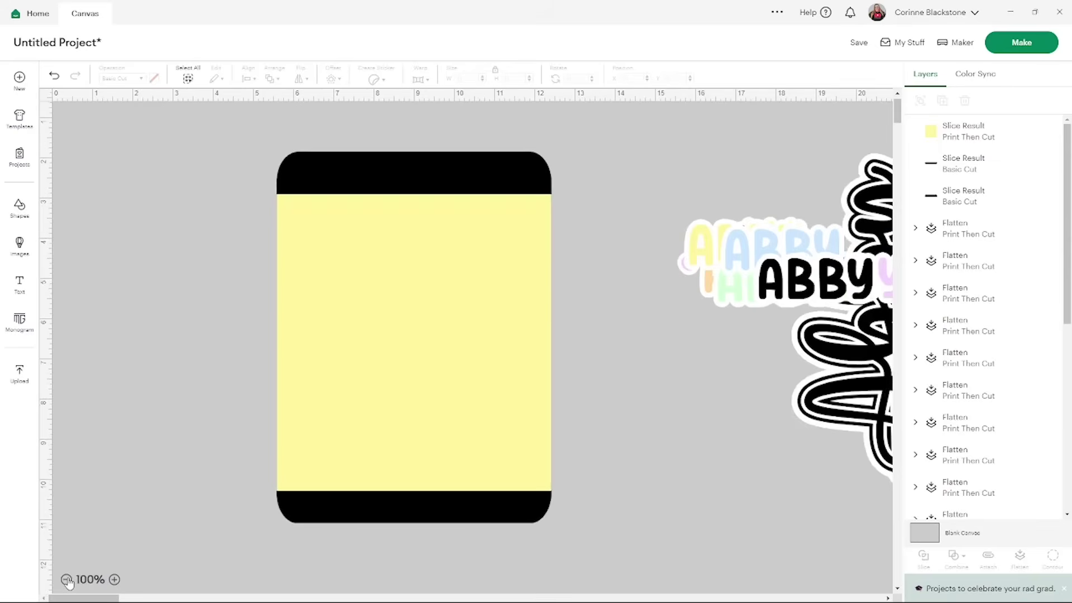
- Extend the top band to 1.07 in and the bottom band to 0.85 in so they meet the yellow body
left_click(412, 189)
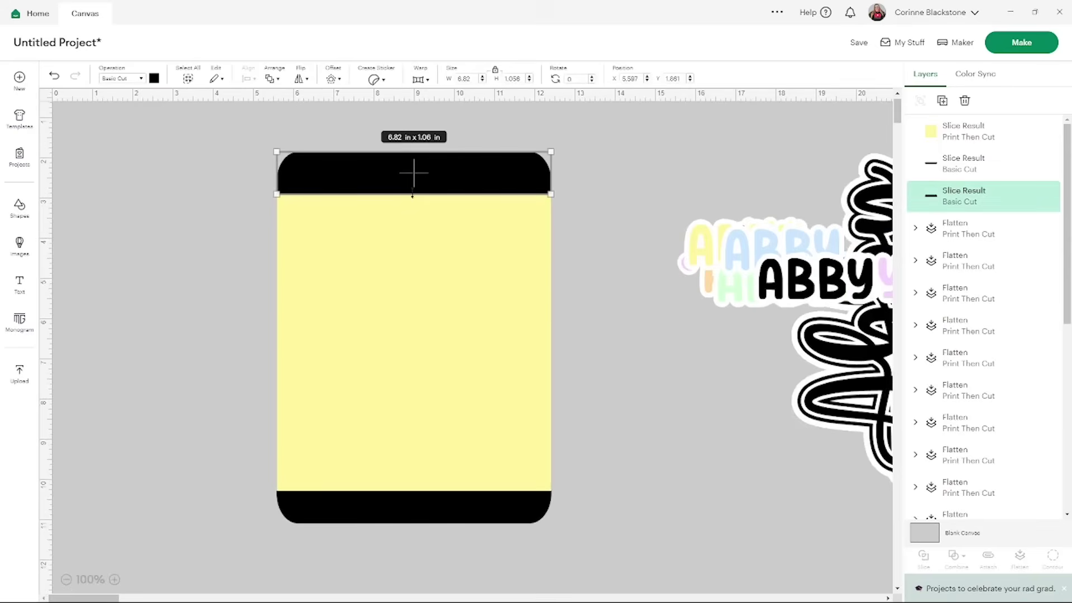
left_click_drag(411, 197, 412, 197)
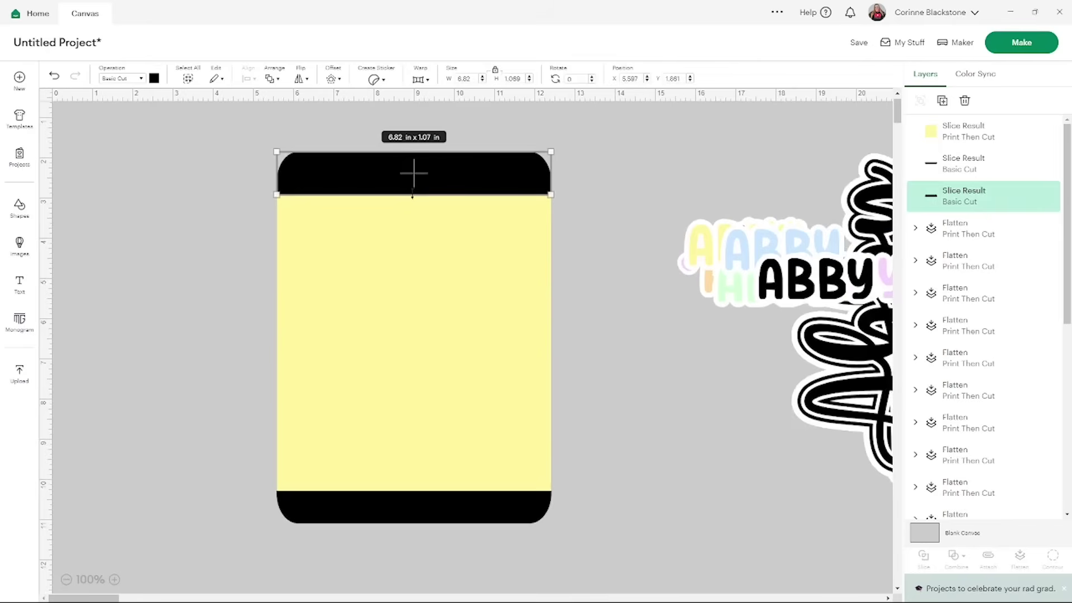
left_click(427, 505)
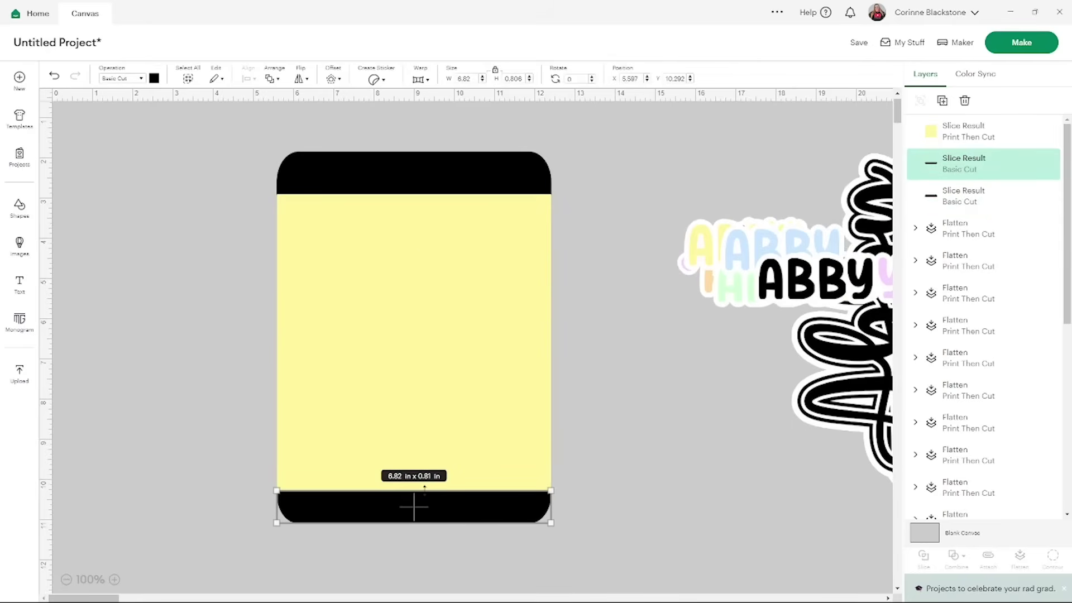
left_click_drag(424, 487, 424, 485)
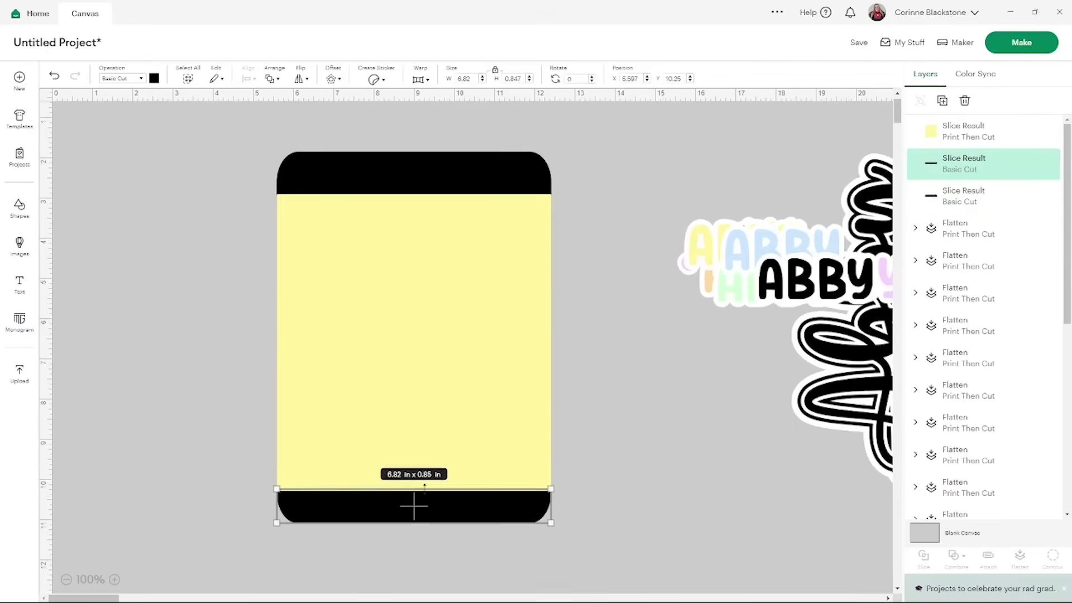
left_click(560, 423)
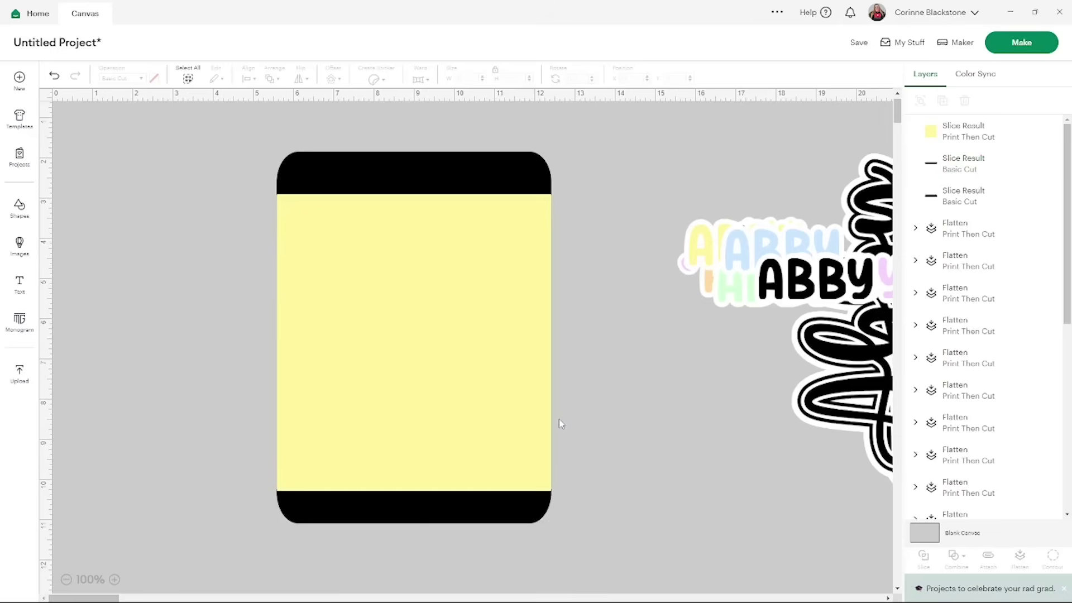
left_click(524, 498)
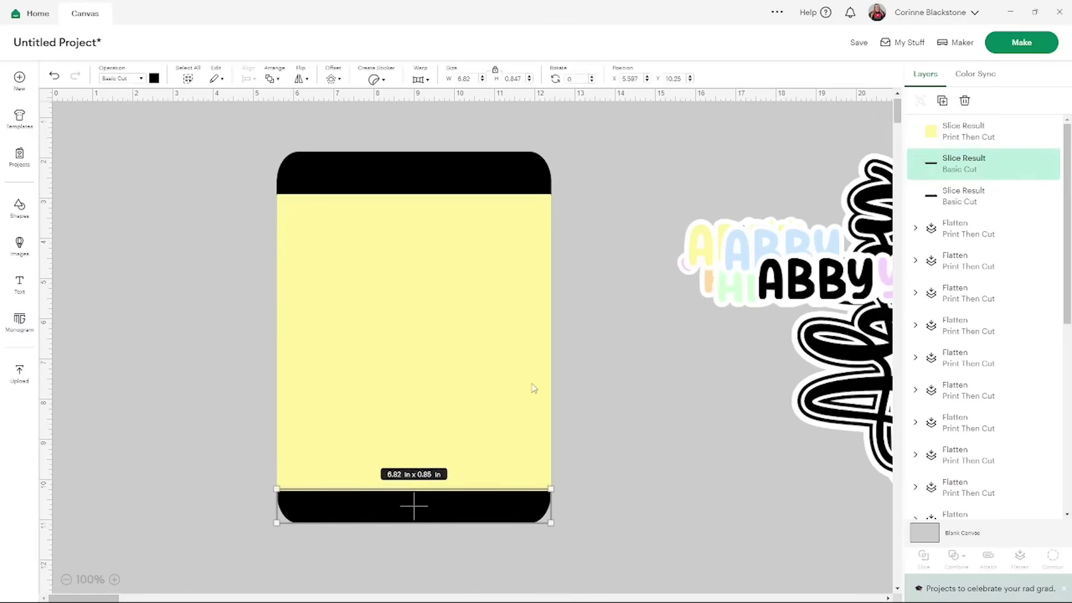
- Center all three card pieces horizontally and select the yellow body
left_click_drag(392, 114, 470, 535)
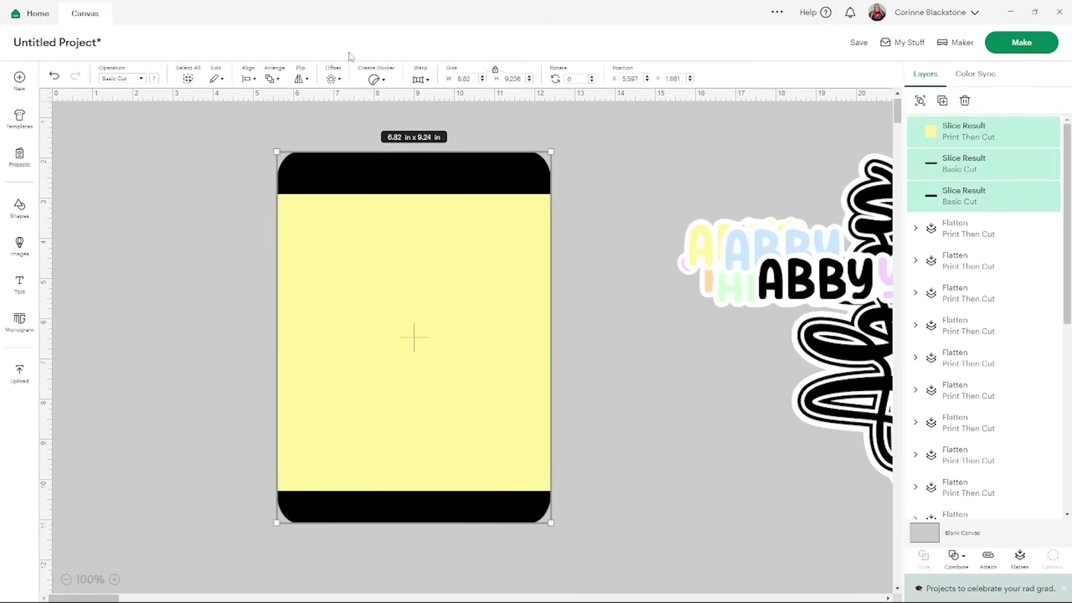
left_click(254, 80)
left_click(277, 138)
left_click(475, 263)
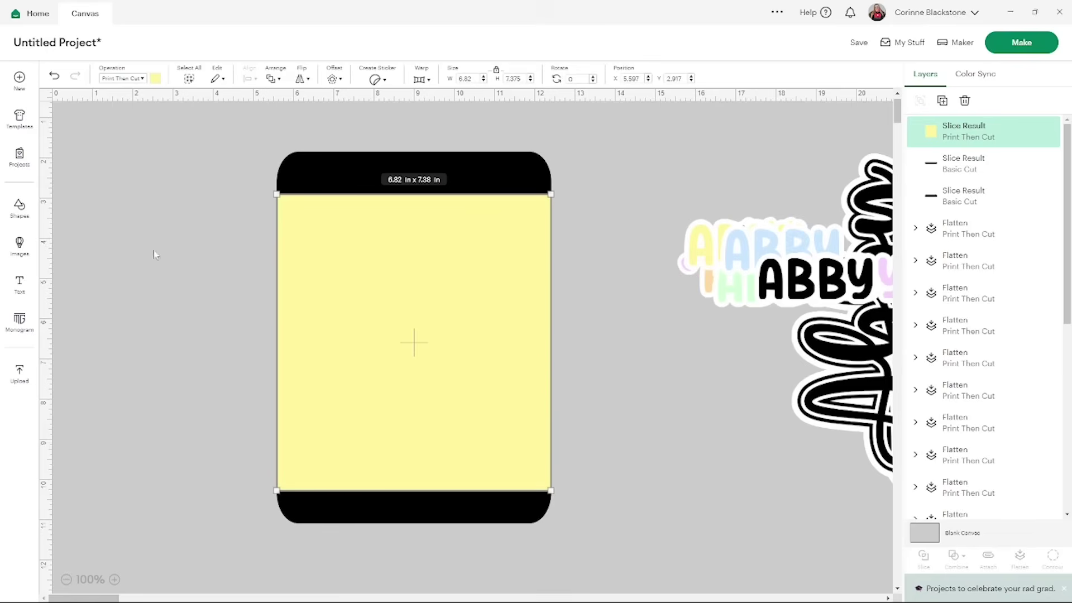
left_click(854, 49)
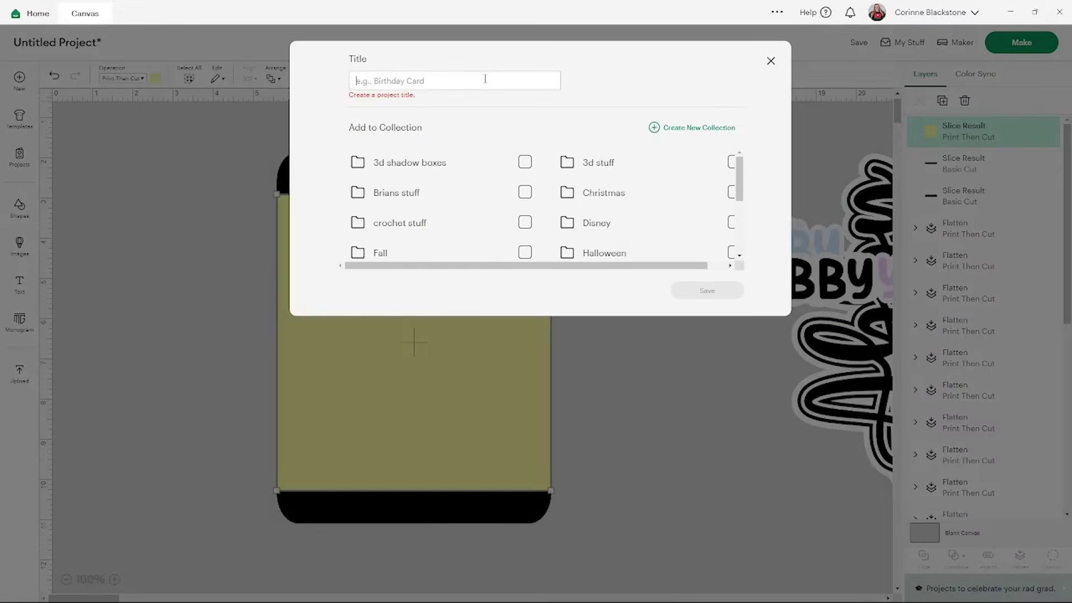
- Save the project with the title 'abby stickers'
type("abby stickers")
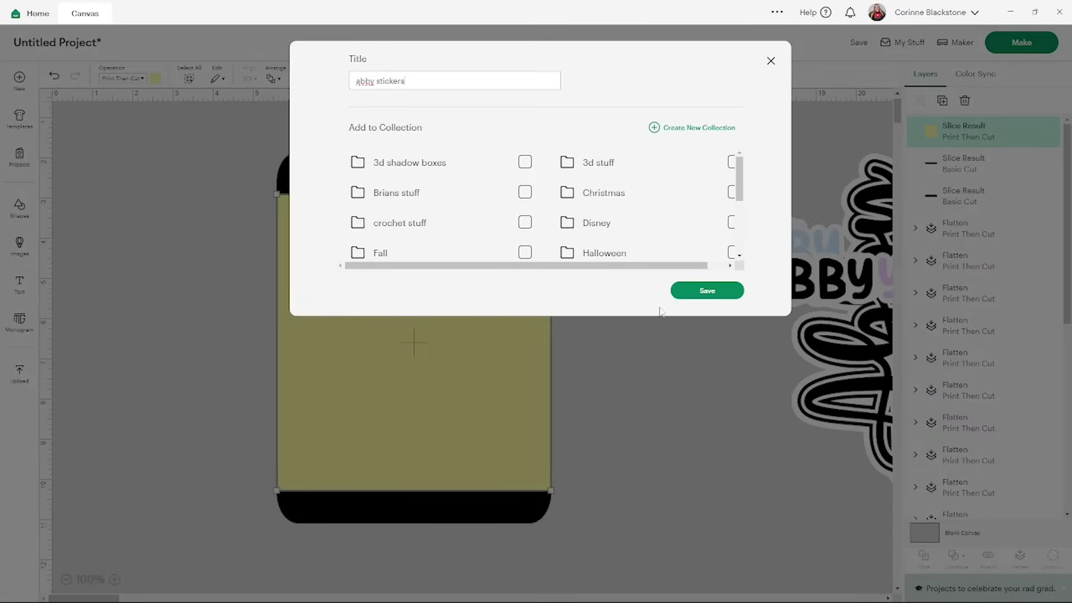
left_click(707, 293)
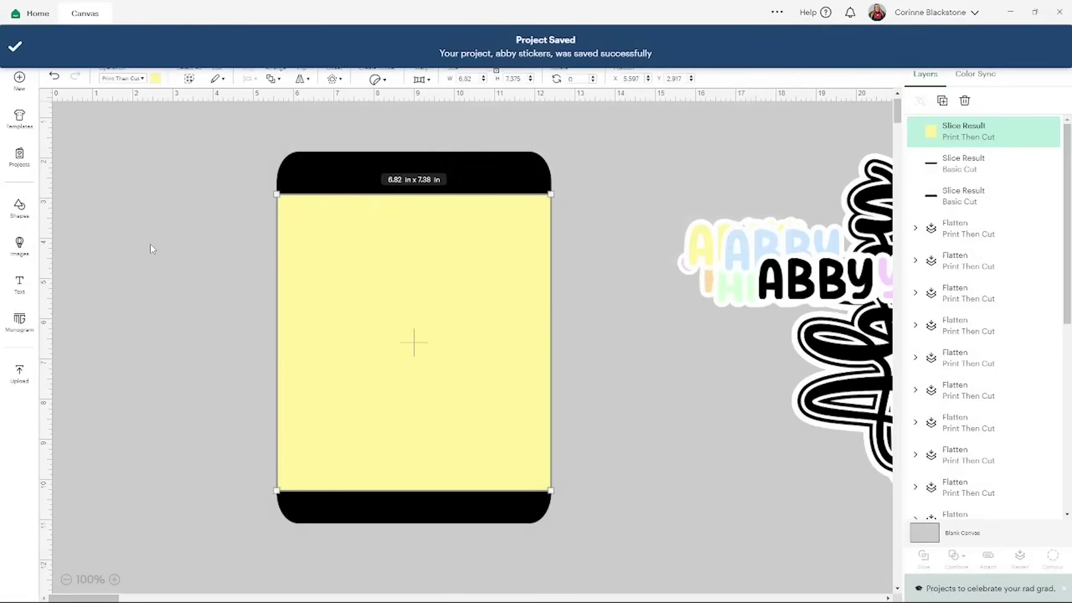
left_click(150, 245)
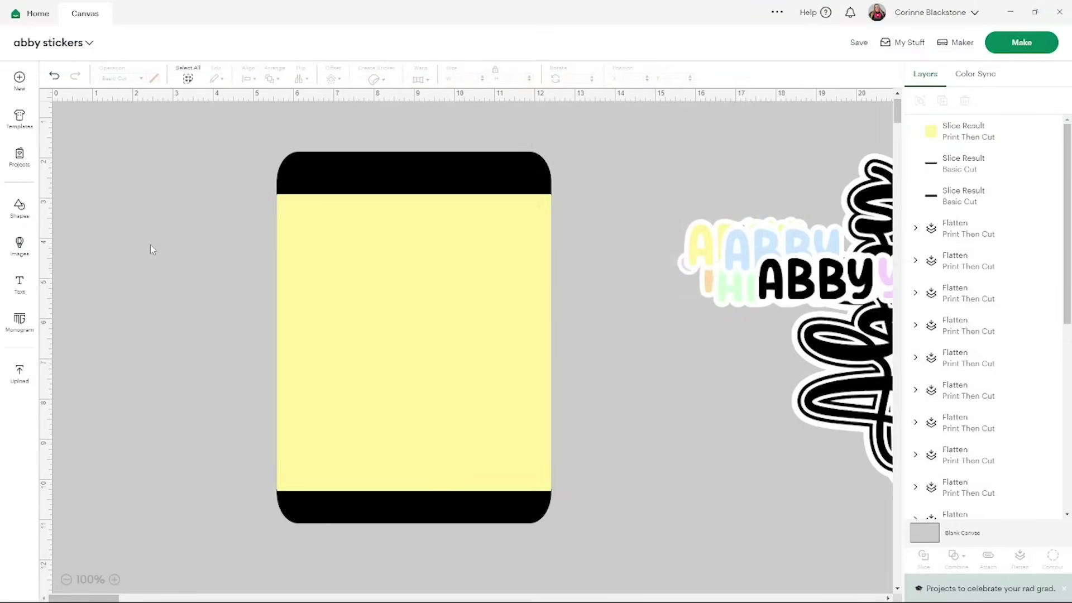
- Start a new pattern-fill upload from the Upload panel
left_click(20, 373)
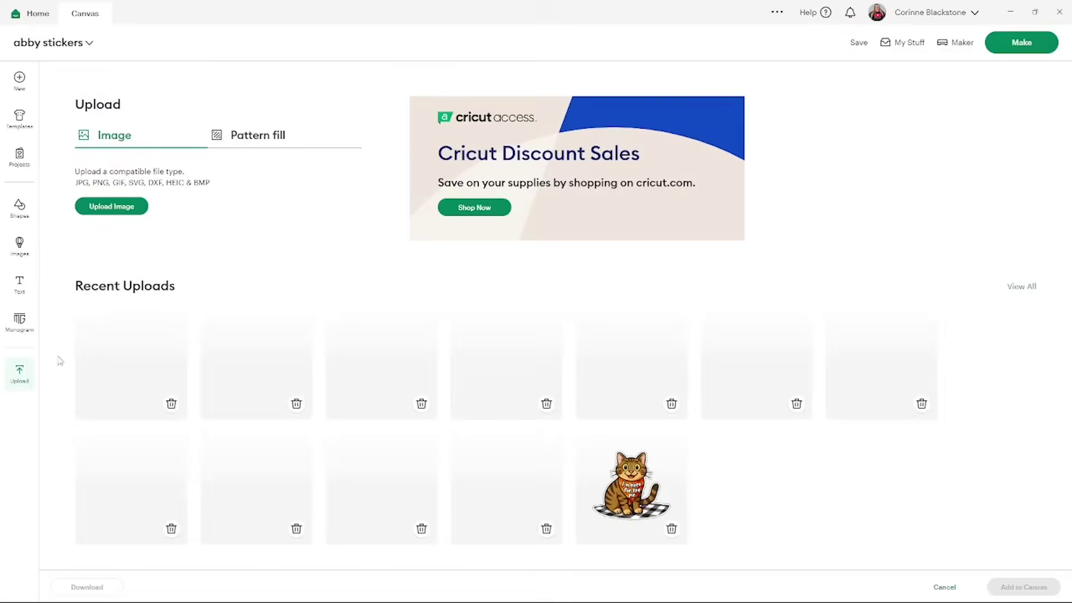
left_click(282, 141)
left_click(140, 206)
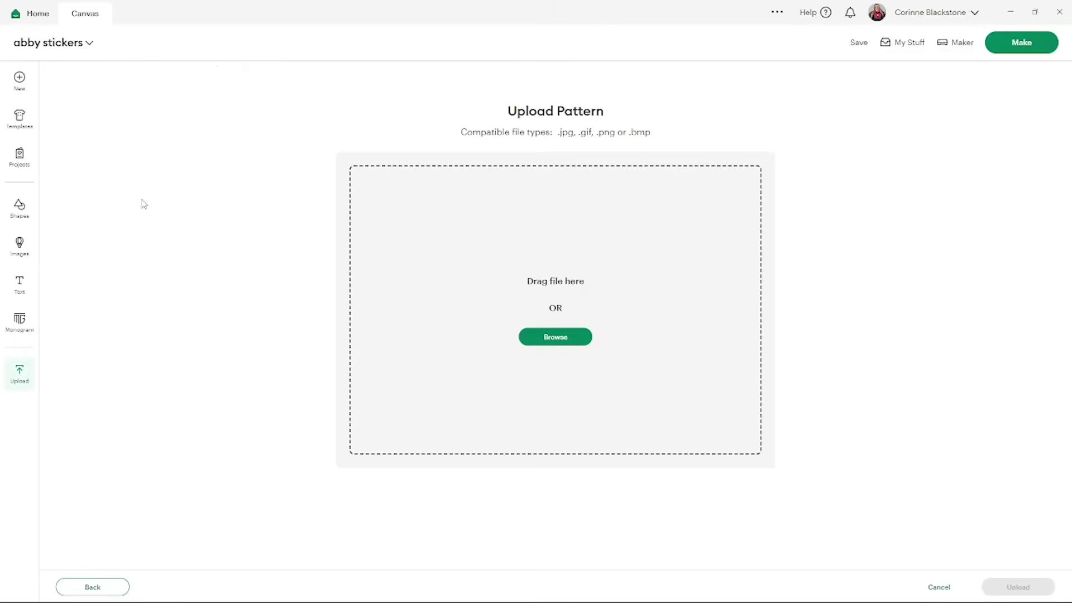
left_click(538, 338)
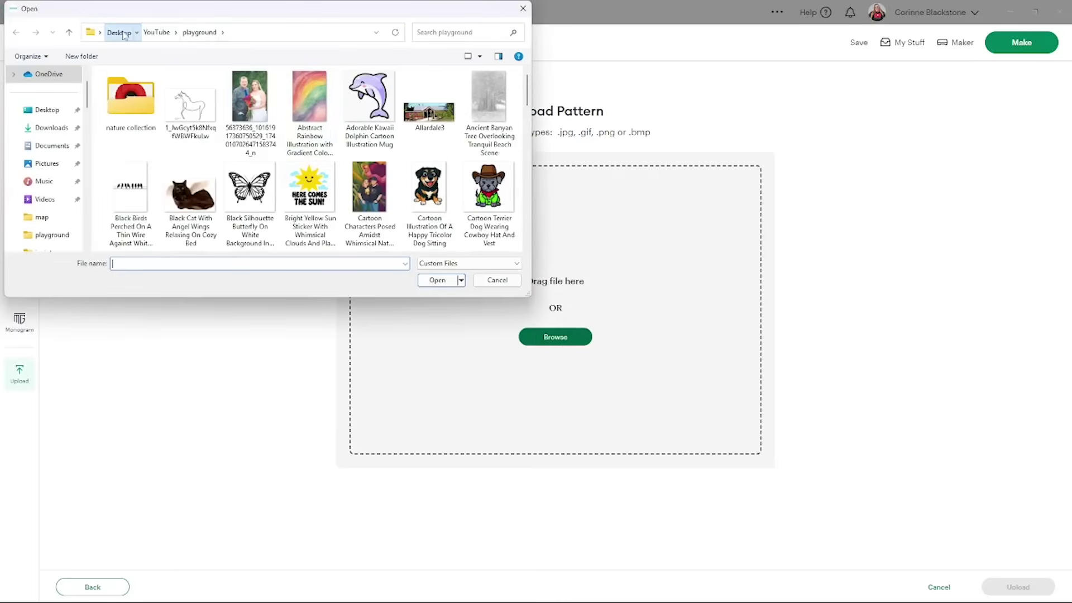
- Upload the 'gingham blue' image from Desktop/cricut files/pattern and return to the canvas
left_click(118, 32)
double_click(135, 108)
double_click(136, 107)
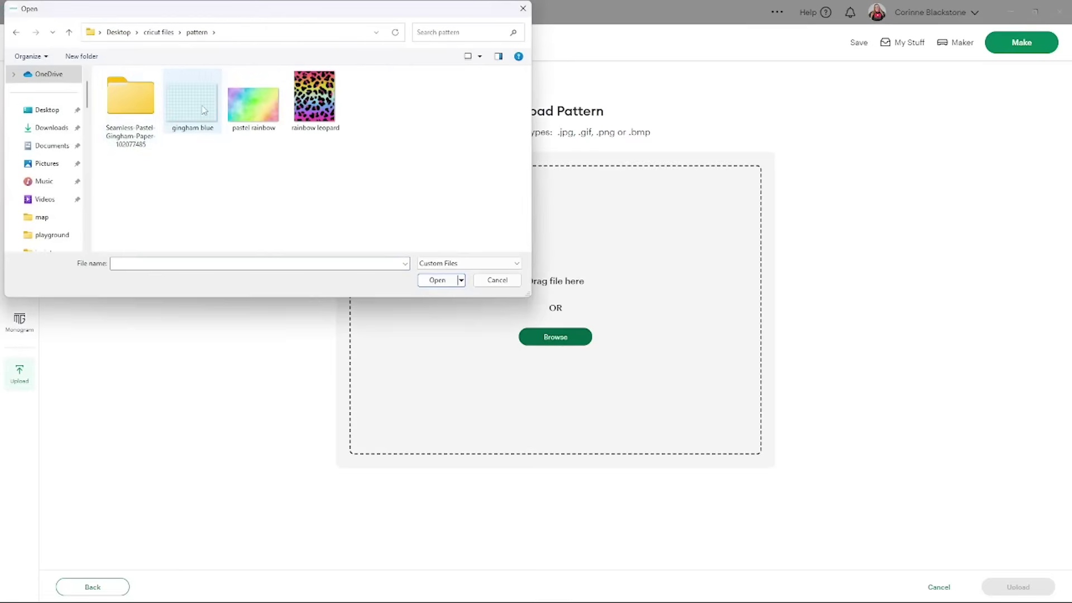
double_click(148, 110)
double_click(119, 89)
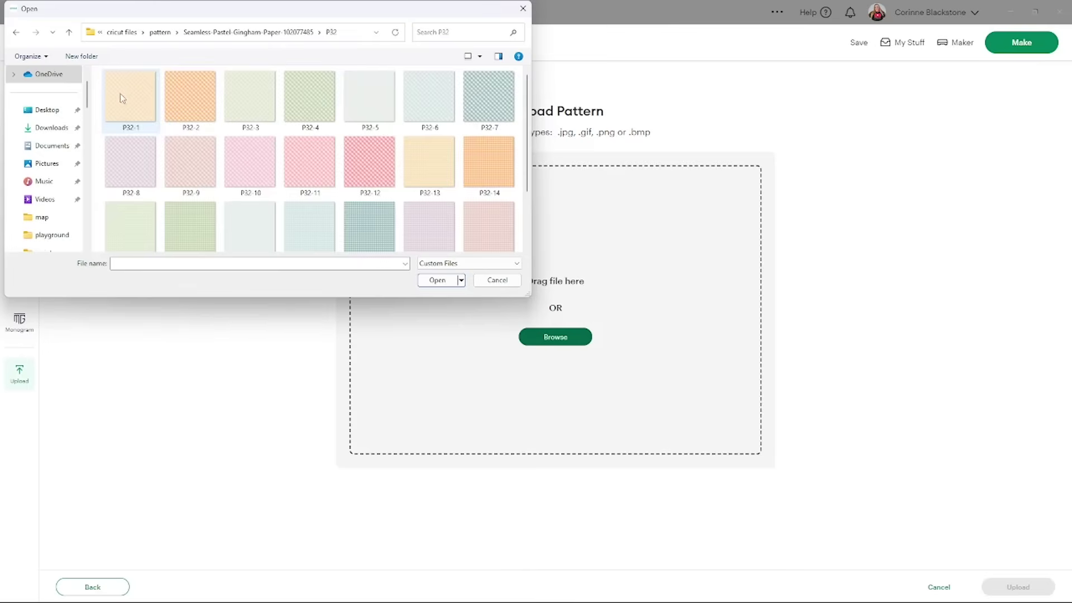
scroll(337, 173, "down", 1)
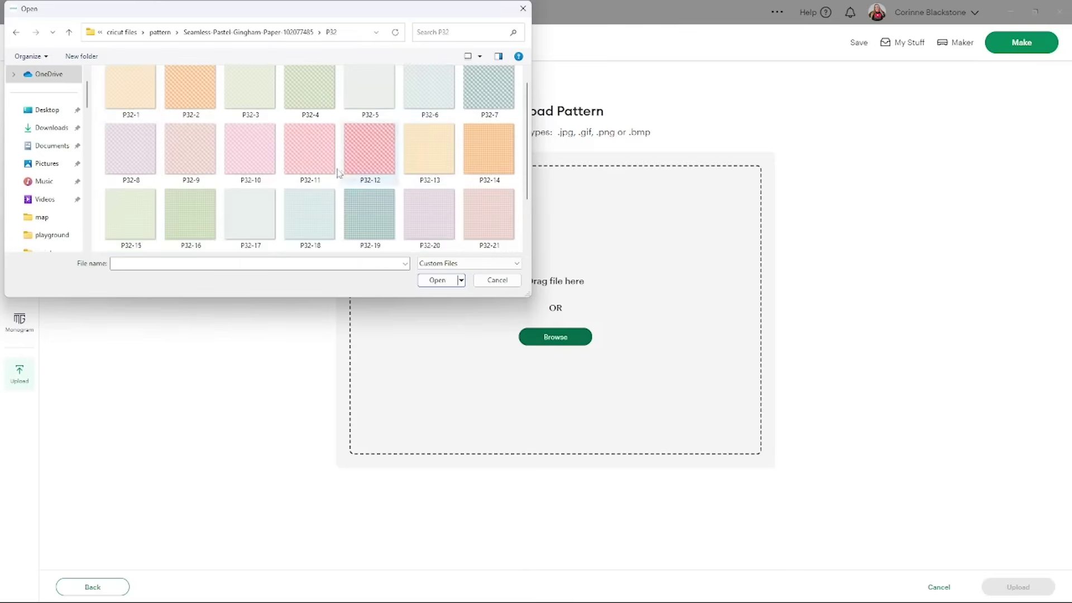
left_click(160, 32)
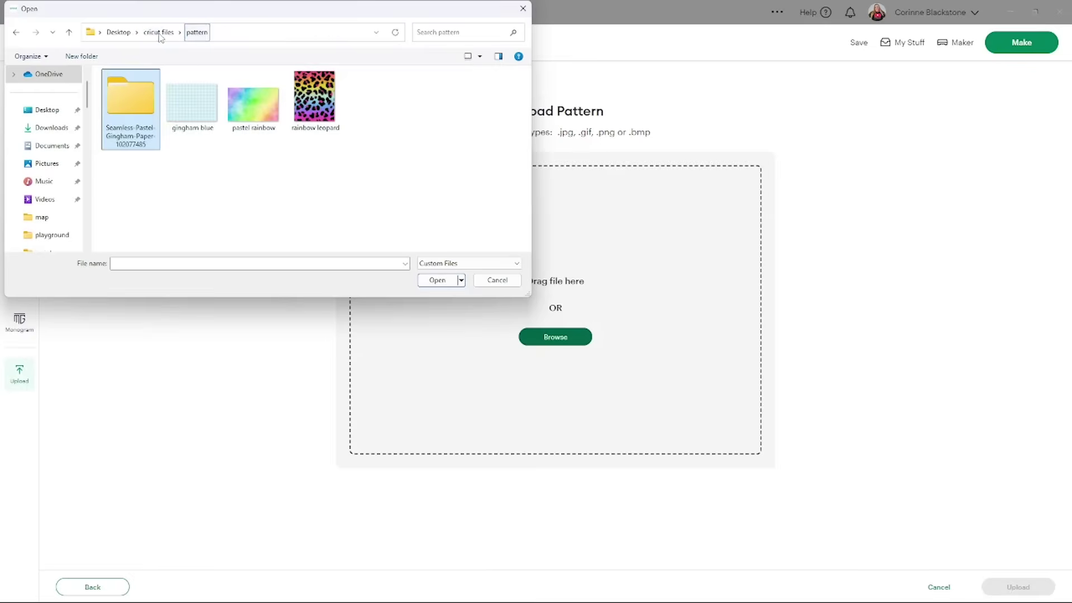
double_click(201, 105)
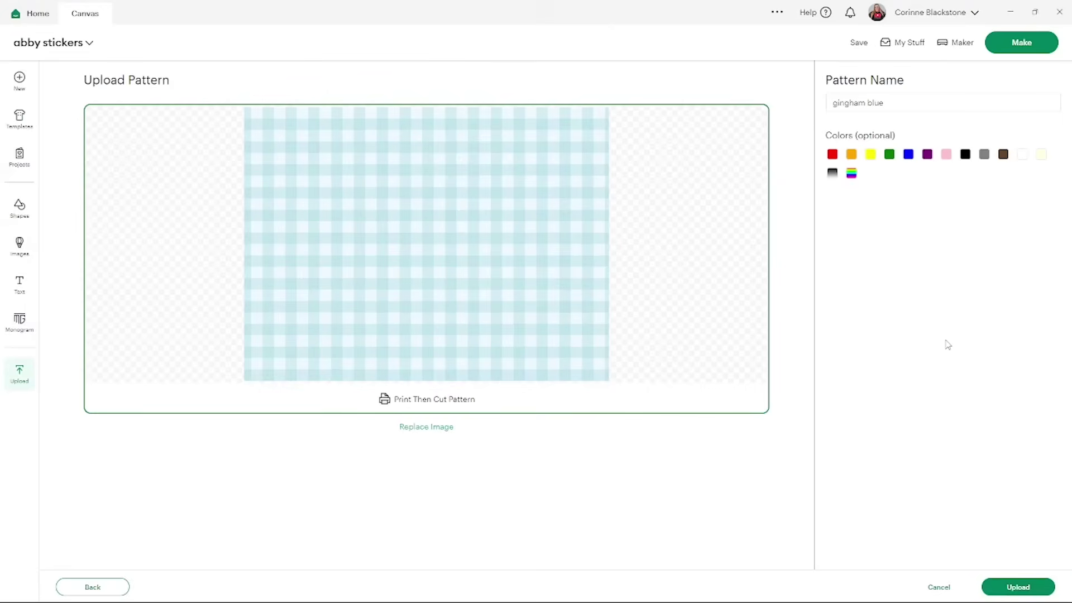
left_click(1016, 586)
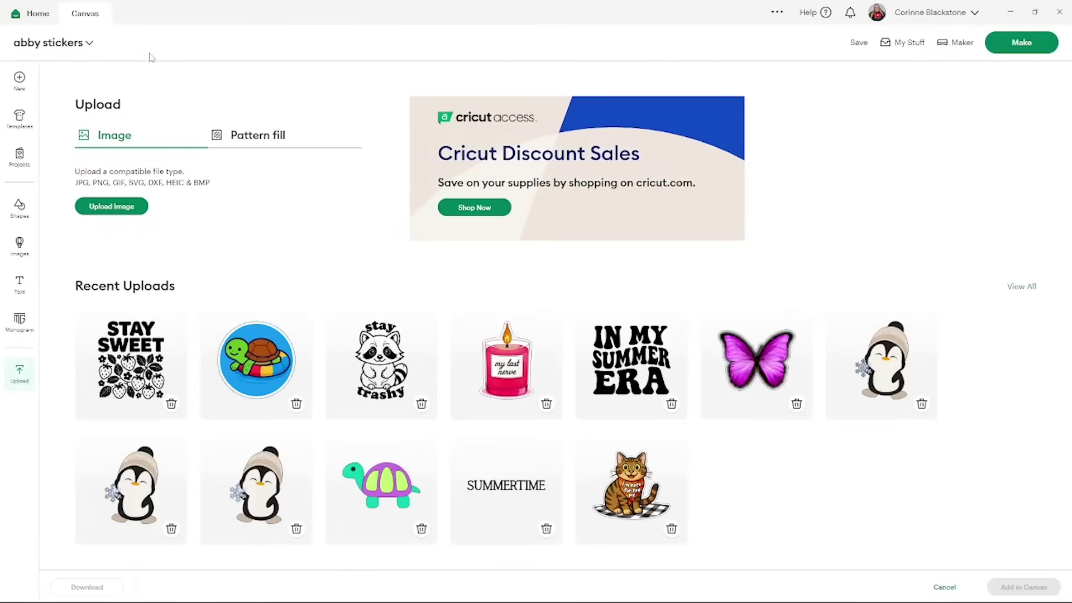
left_click(19, 372)
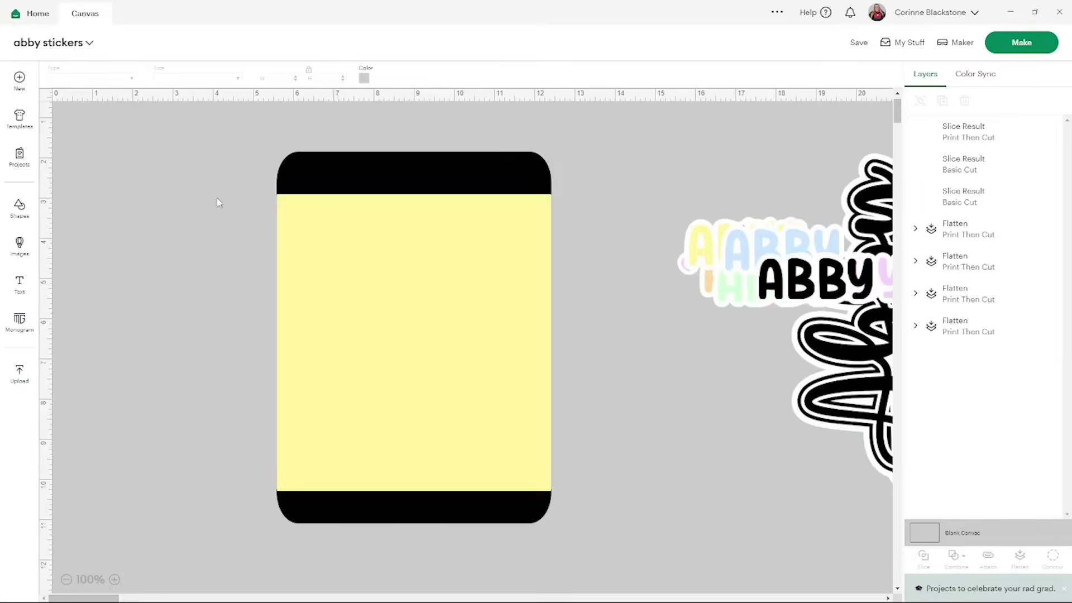
- Change the yellow middle Slice Result's print type to Pattern using gingham blue
left_click(473, 288)
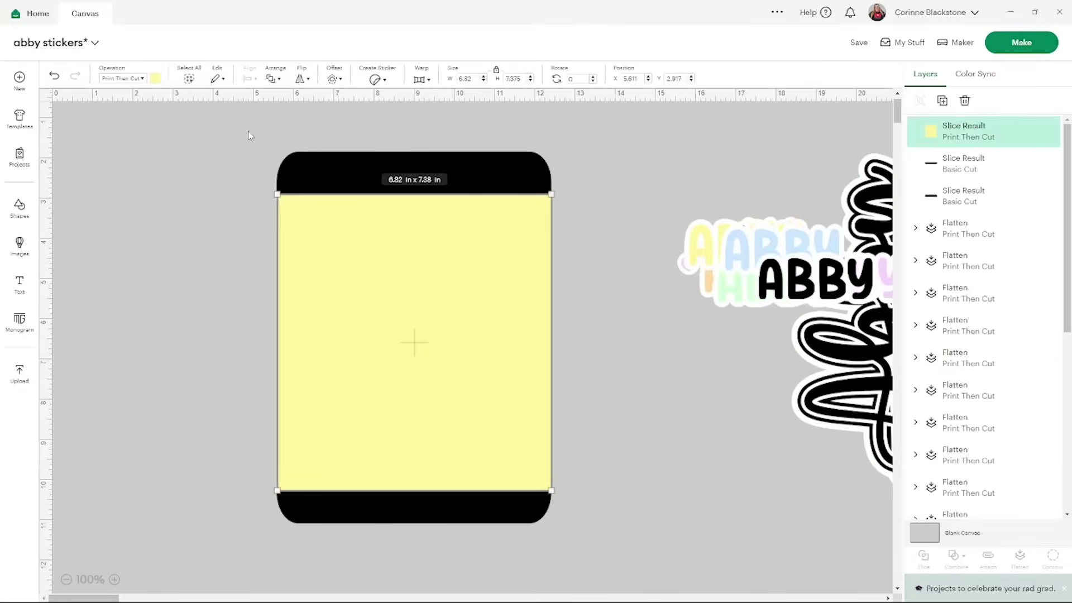
left_click(156, 80)
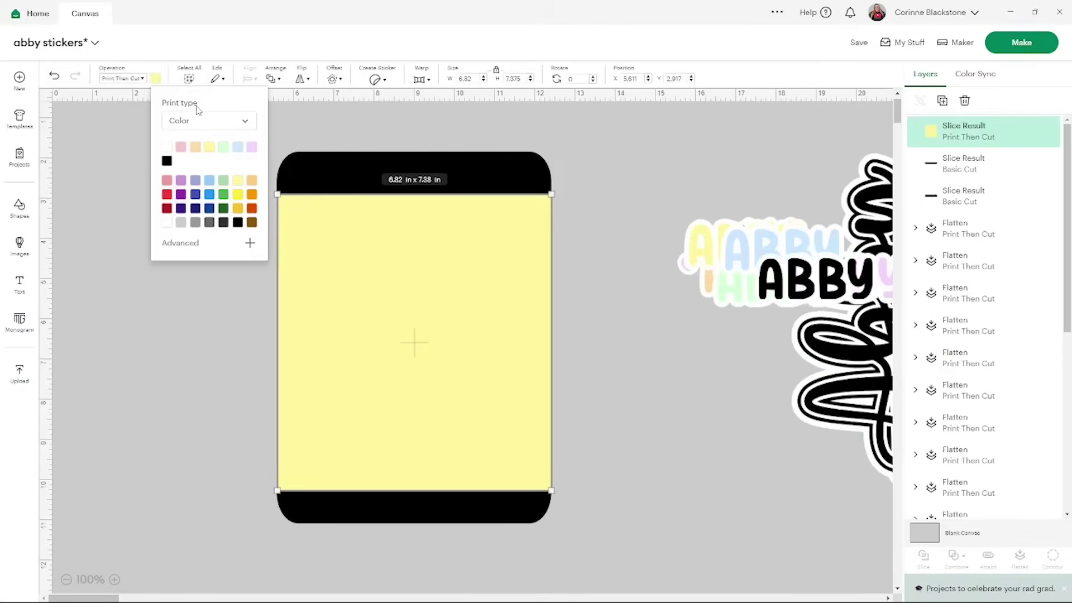
left_click(205, 122)
left_click(202, 168)
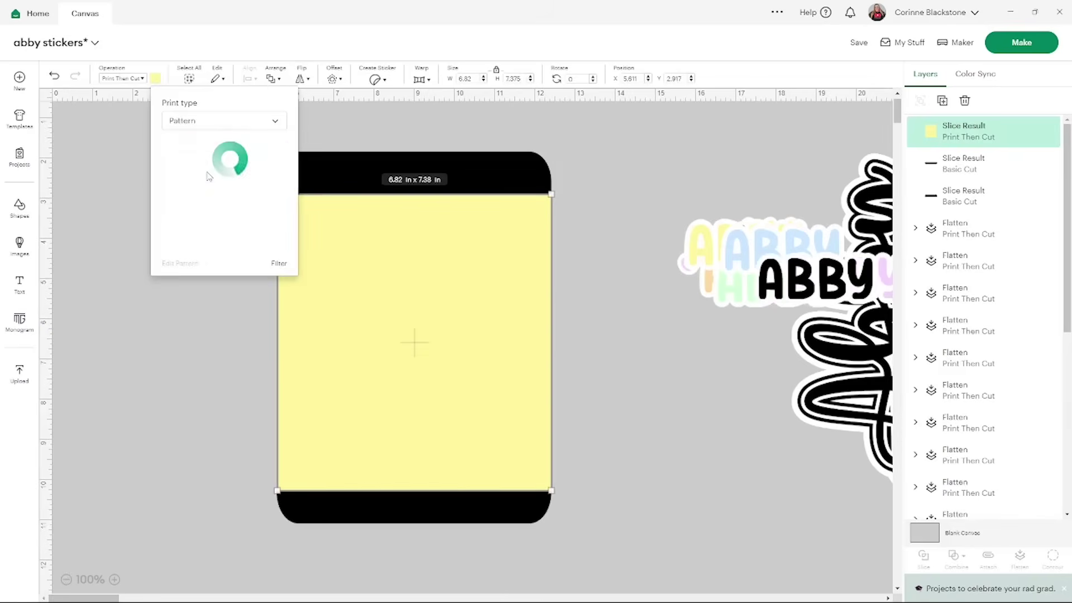
left_click(179, 163)
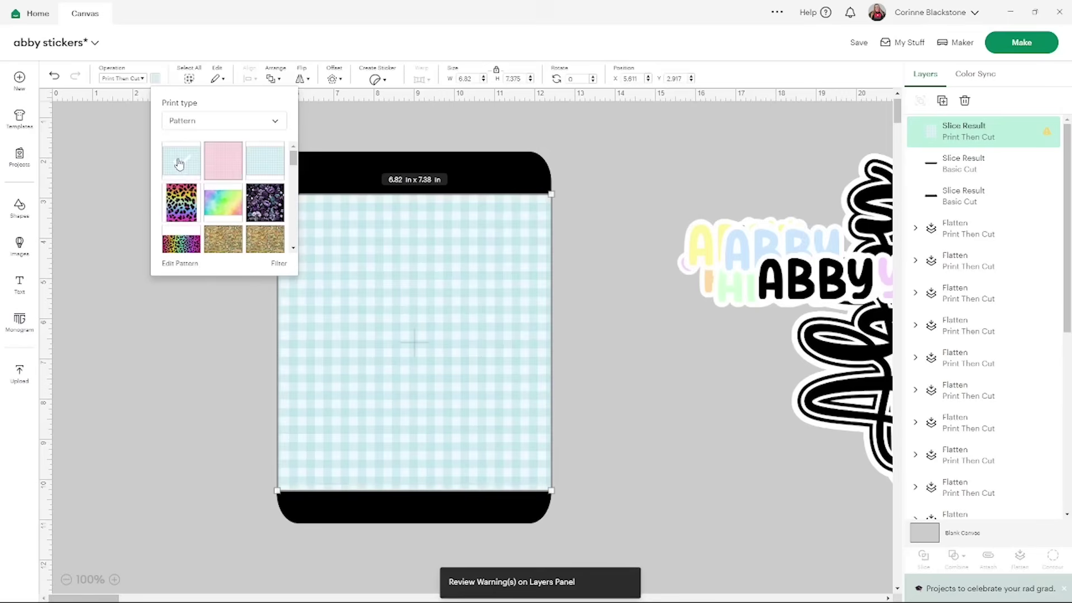
left_click(172, 360)
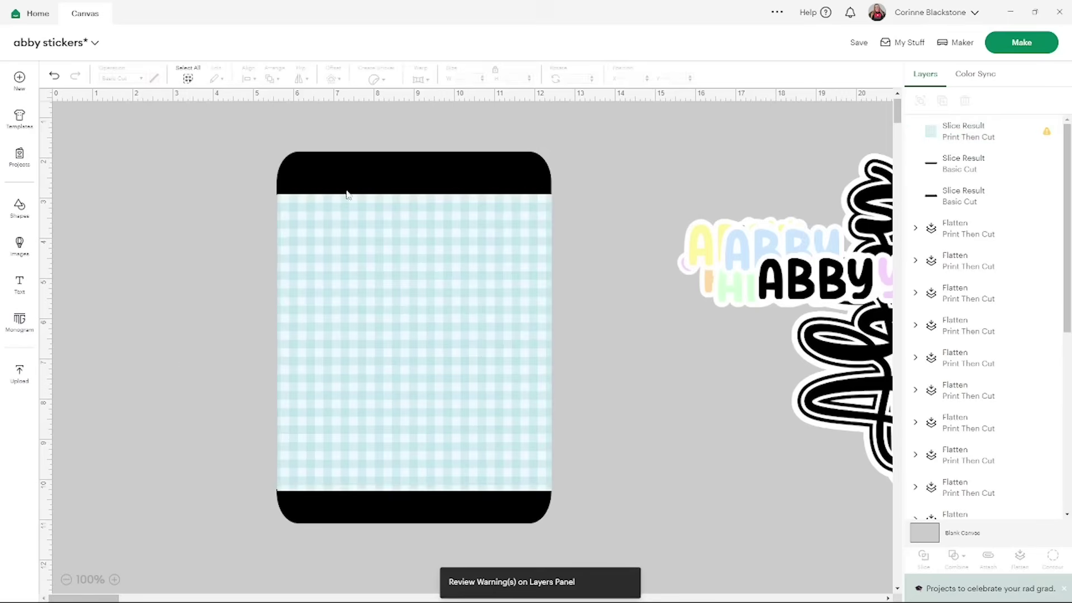
left_click(364, 176)
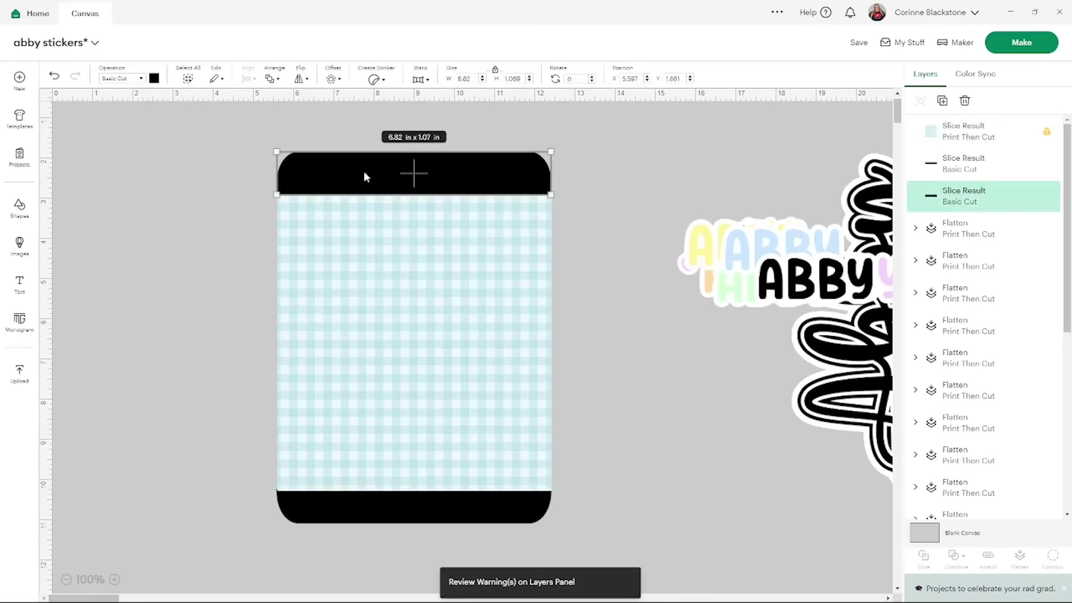
- Recolor the top band to pale aqua #9fdde7 with the advanced color picker
left_click(155, 78)
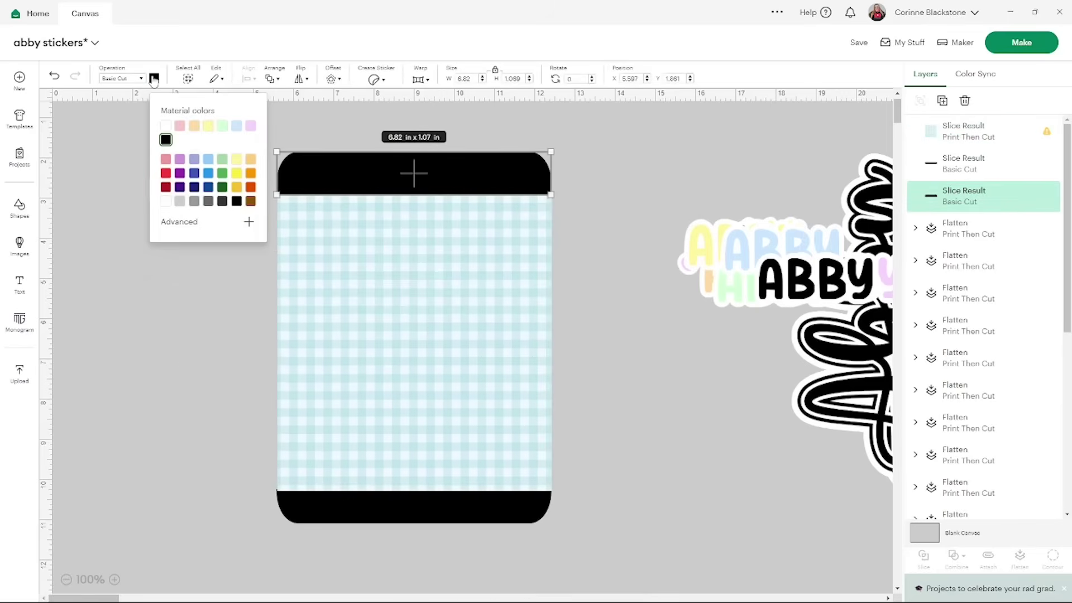
left_click(209, 161)
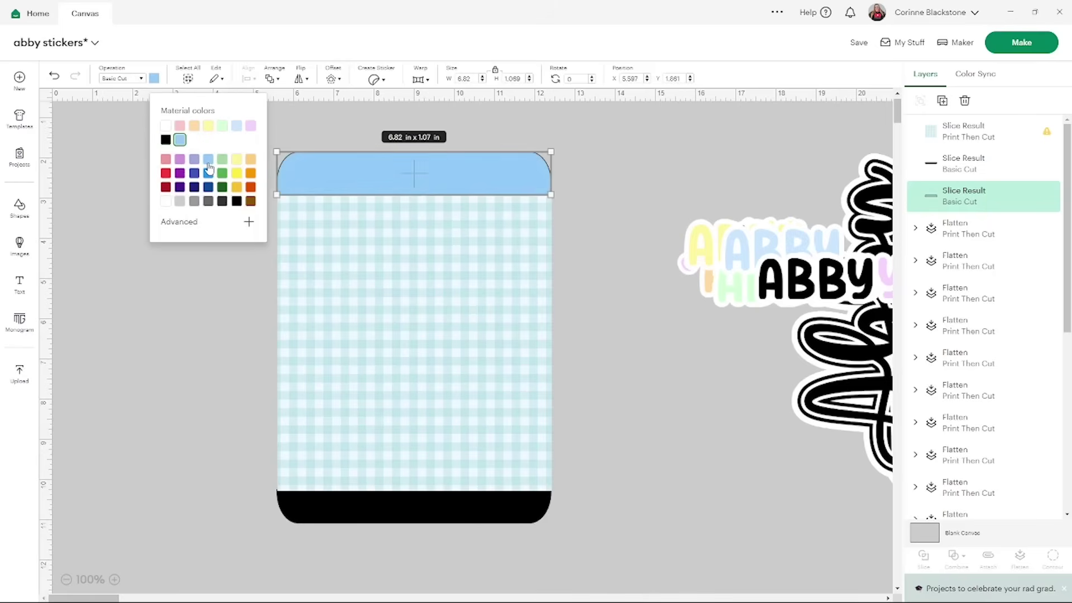
left_click(249, 221)
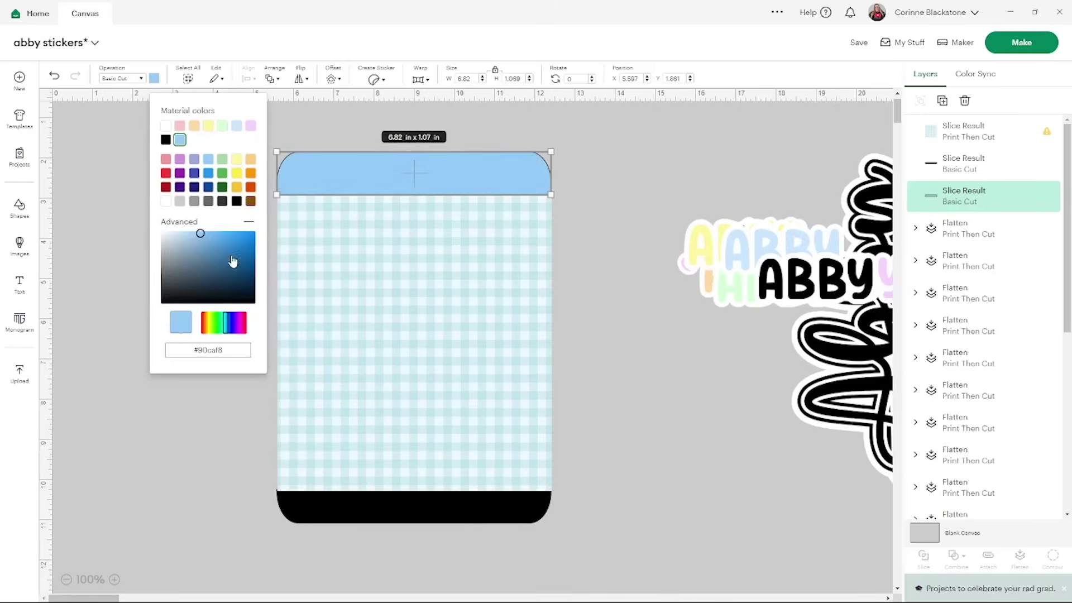
mouse_move(201, 233)
left_mouse_down()
mouse_move(183, 252)
mouse_move(181, 237)
mouse_move(202, 235)
left_mouse_up()
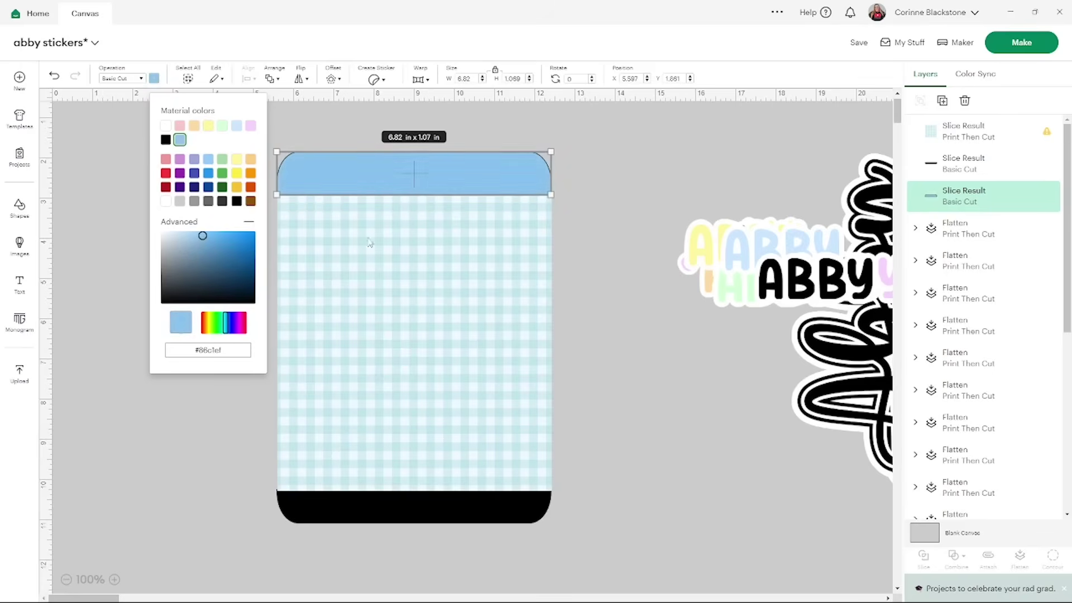
left_click(227, 320)
left_click_drag(227, 320, 223, 322)
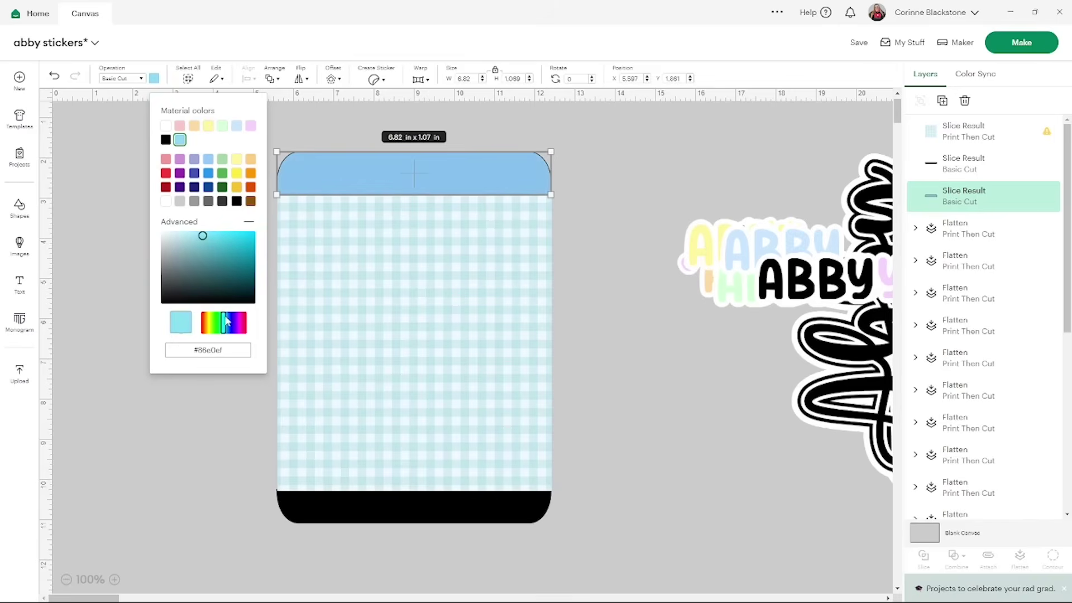
left_click_drag(204, 237, 190, 239)
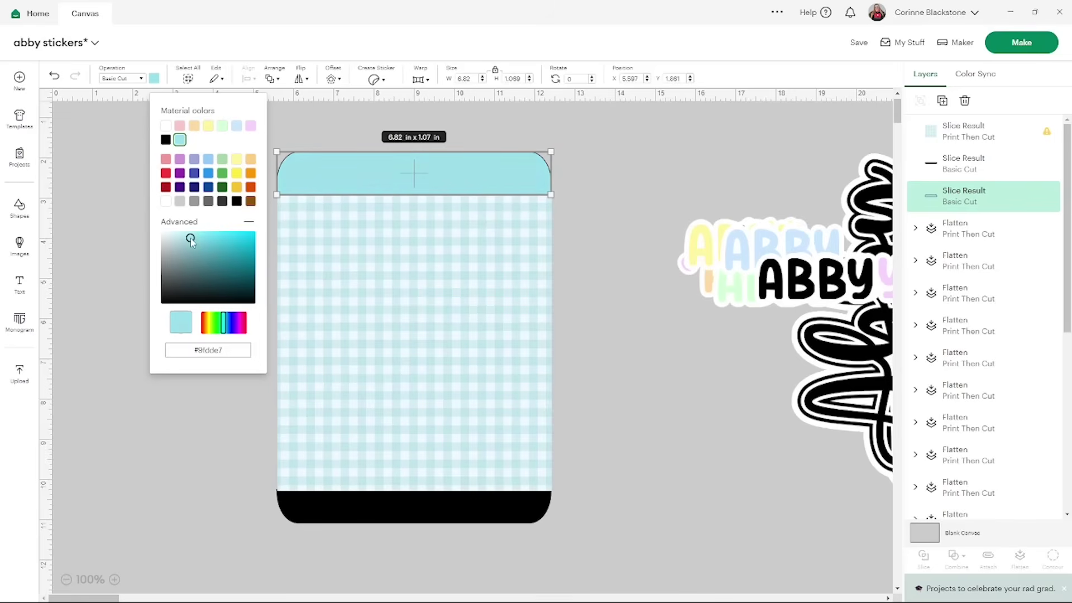
left_click(581, 235)
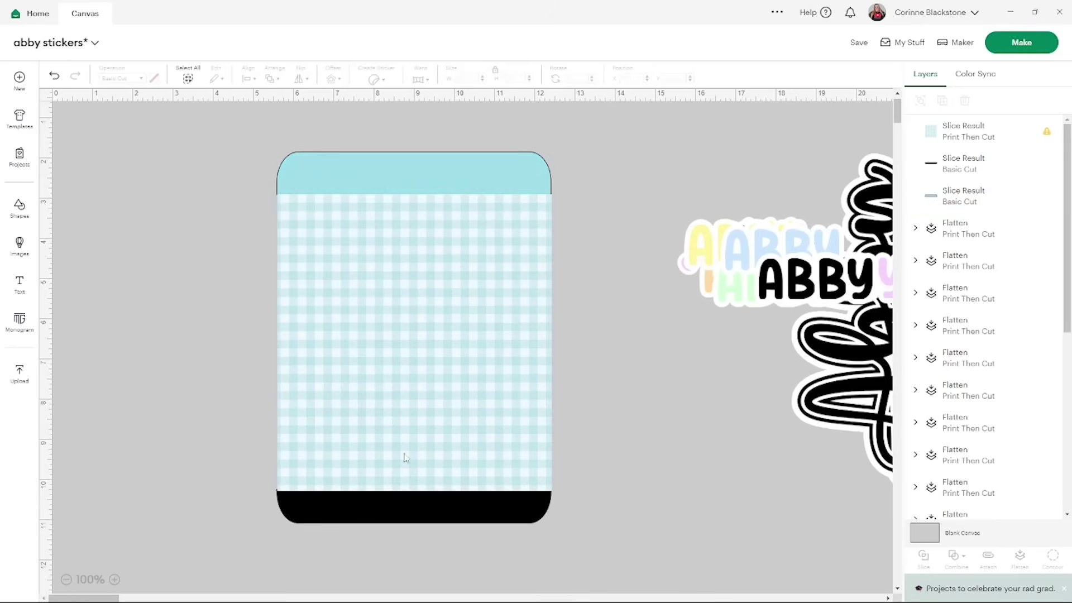
- Give the bottom band the same recent pale aqua swatch
left_click(394, 504)
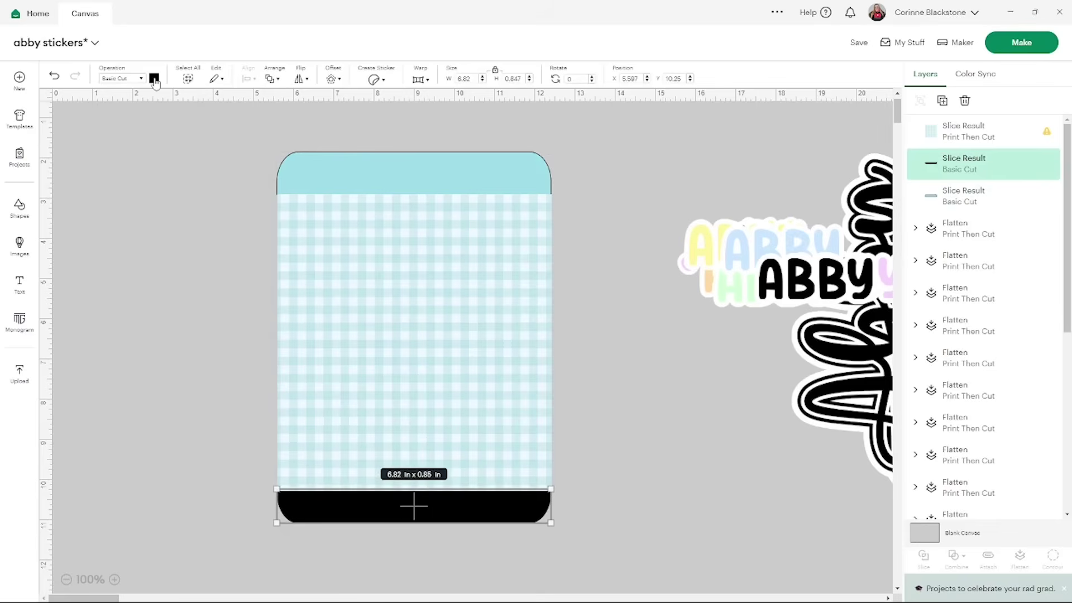
left_click(154, 79)
left_click(179, 140)
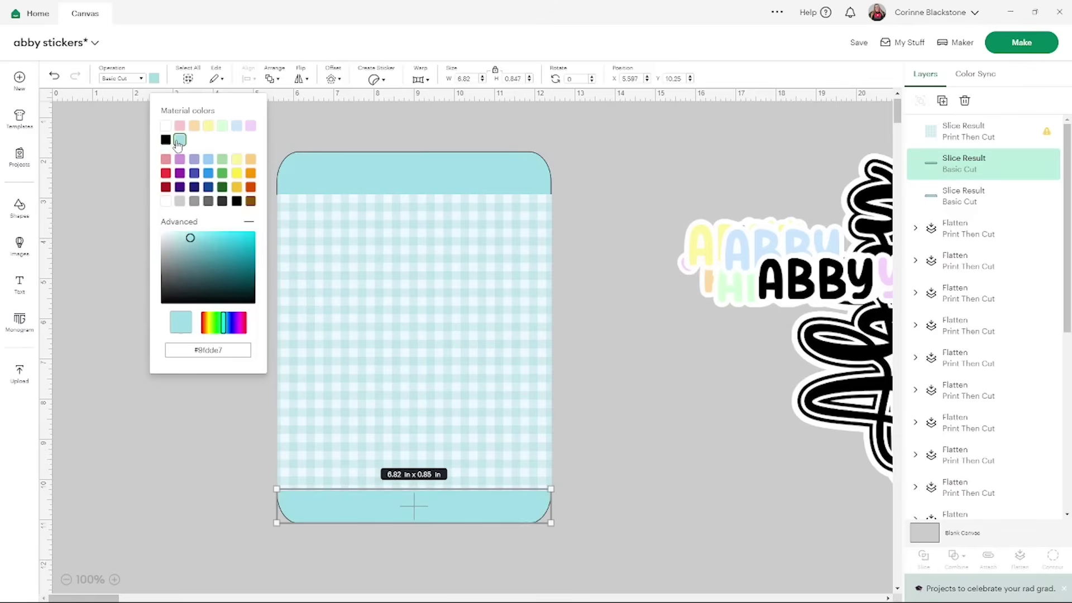
left_click(631, 452)
- Flatten the three card pieces into one Print Then Cut layer
left_click_drag(641, 515, 236, 147)
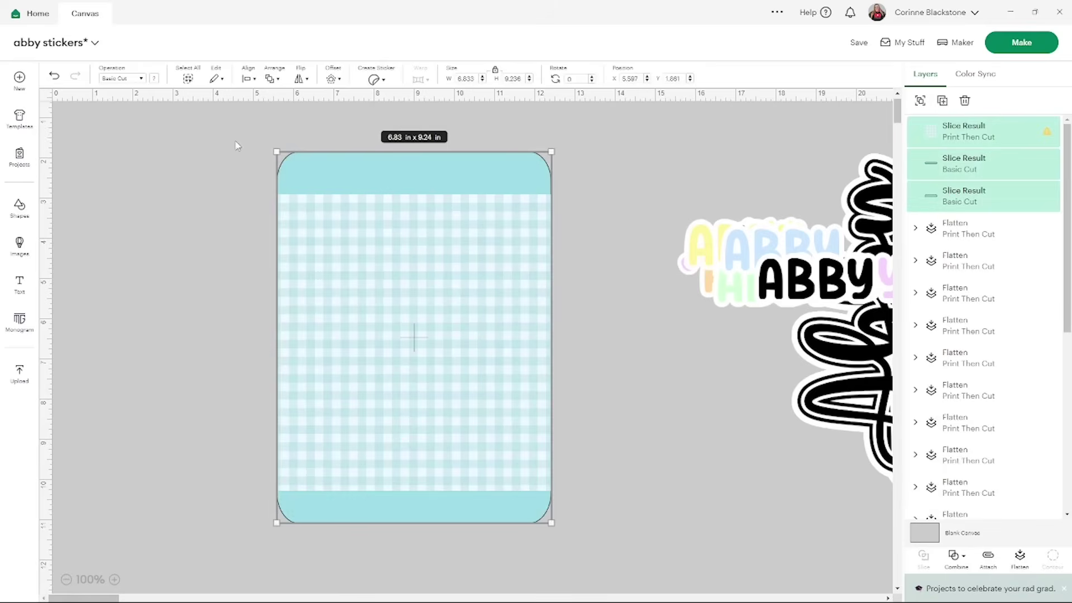
left_click(1020, 557)
left_click(656, 329)
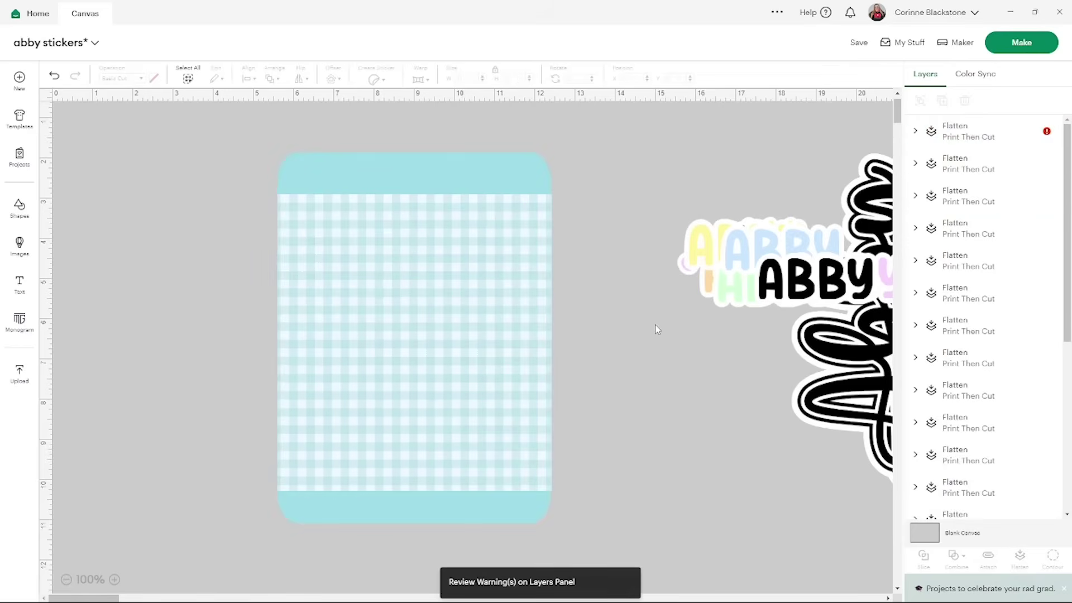
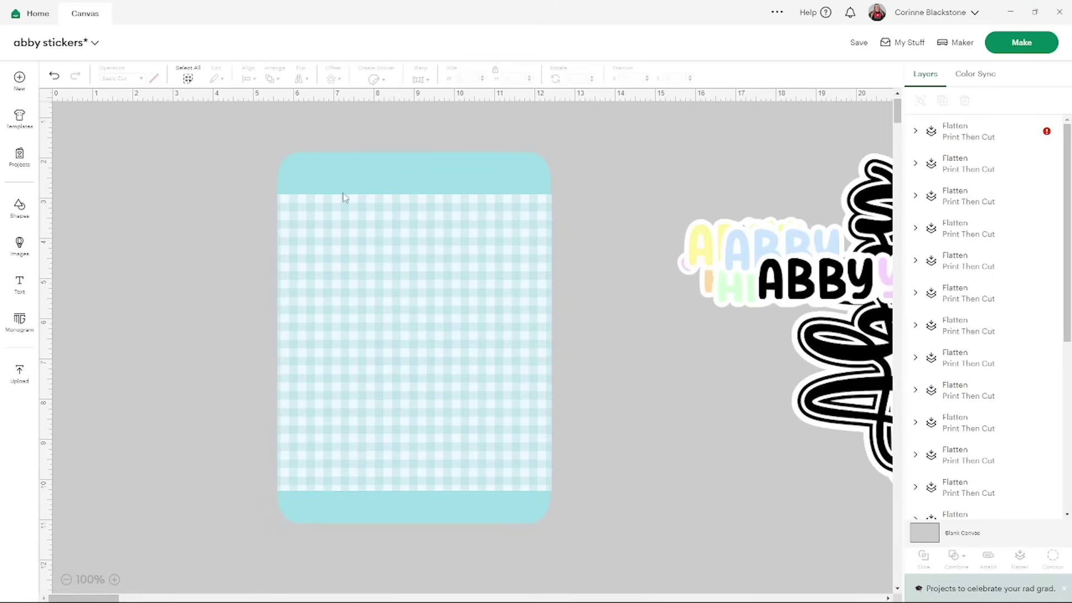
- Add the business-name text and size it to 4.25 × 0.32 in across the card's top band
left_click(19, 284)
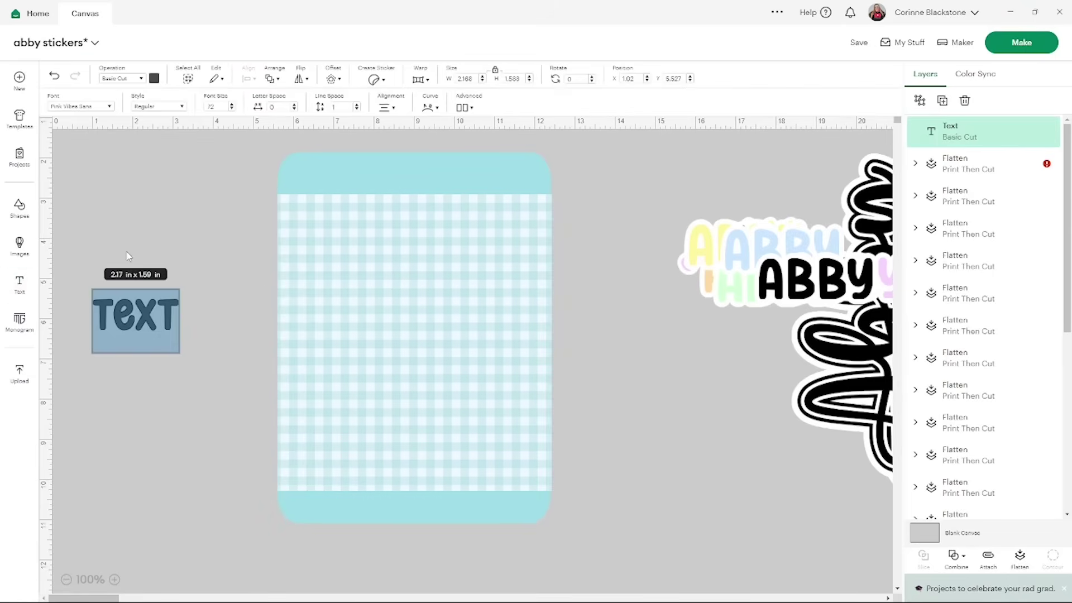
type("Corinne")
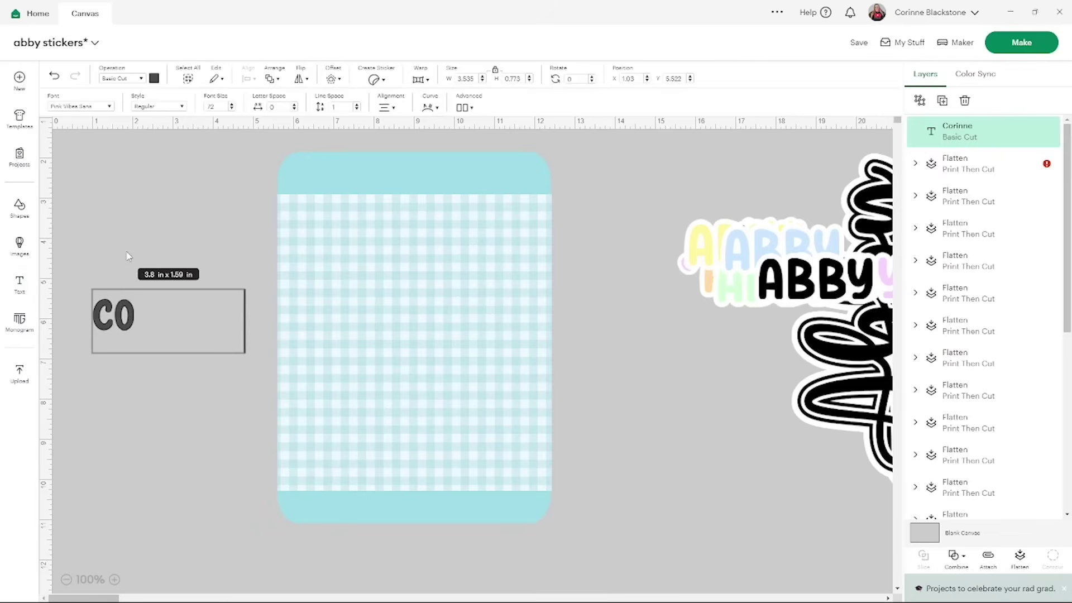
type(" Blackstone co")
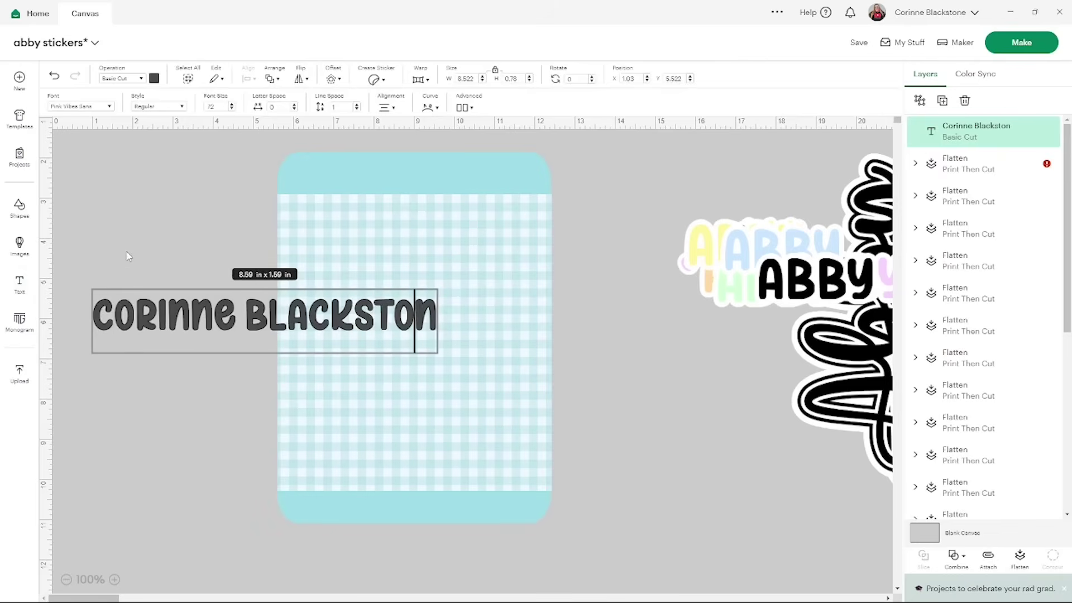
left_click(578, 323)
left_click_drag(480, 323, 371, 202)
left_click(210, 227)
left_click_drag(241, 196, 385, 177)
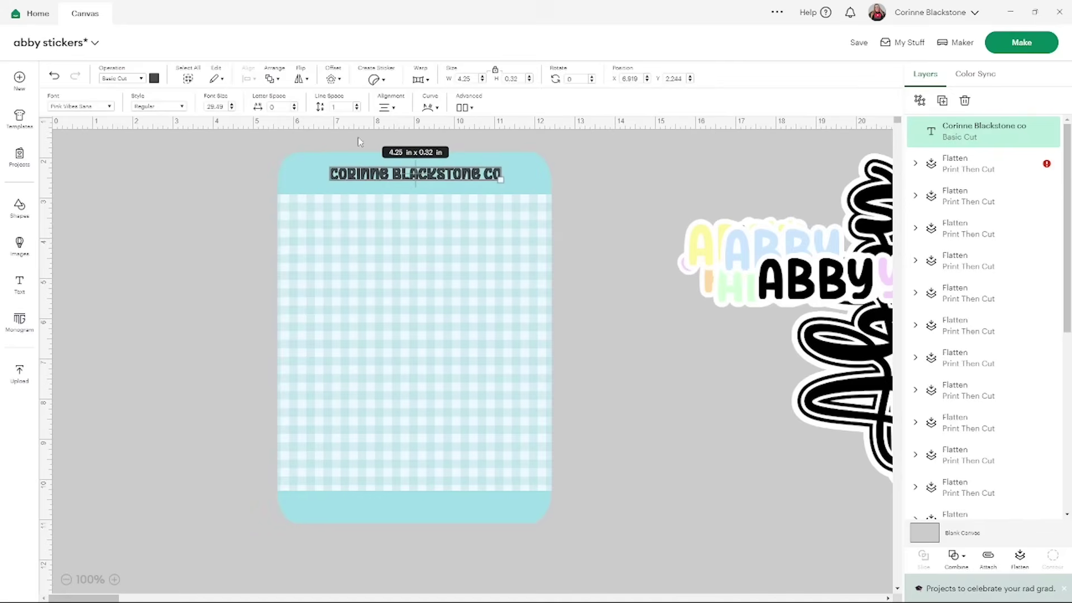
- Color the business-name text light pink
left_click(154, 78)
left_click(168, 140)
left_click(180, 126)
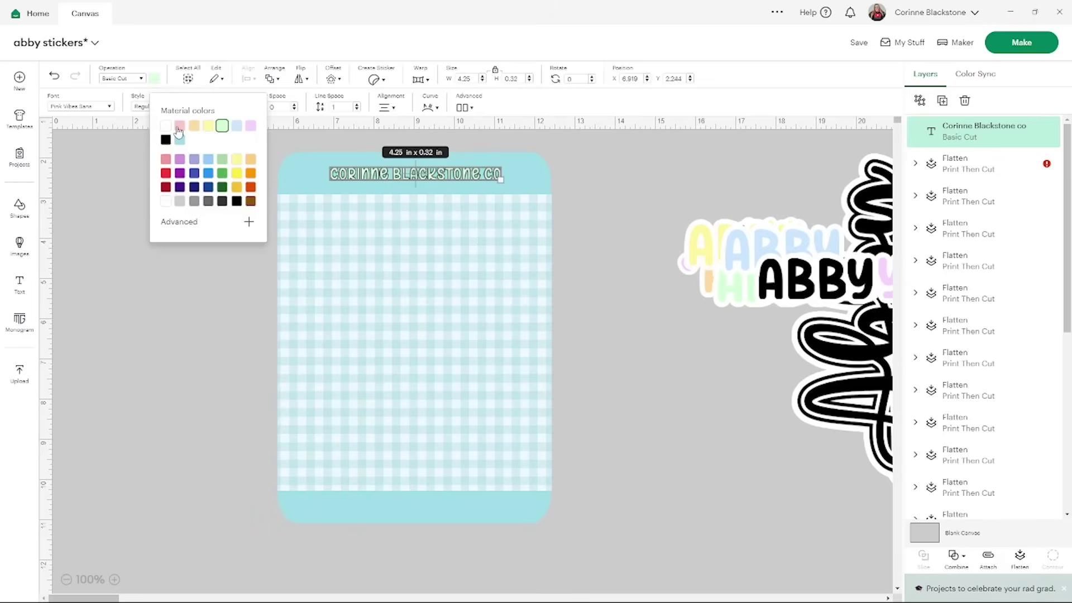
- Discard a trial offset and enlarge the business-name text beside the card
left_click(334, 81)
left_click_drag(348, 129, 339, 129)
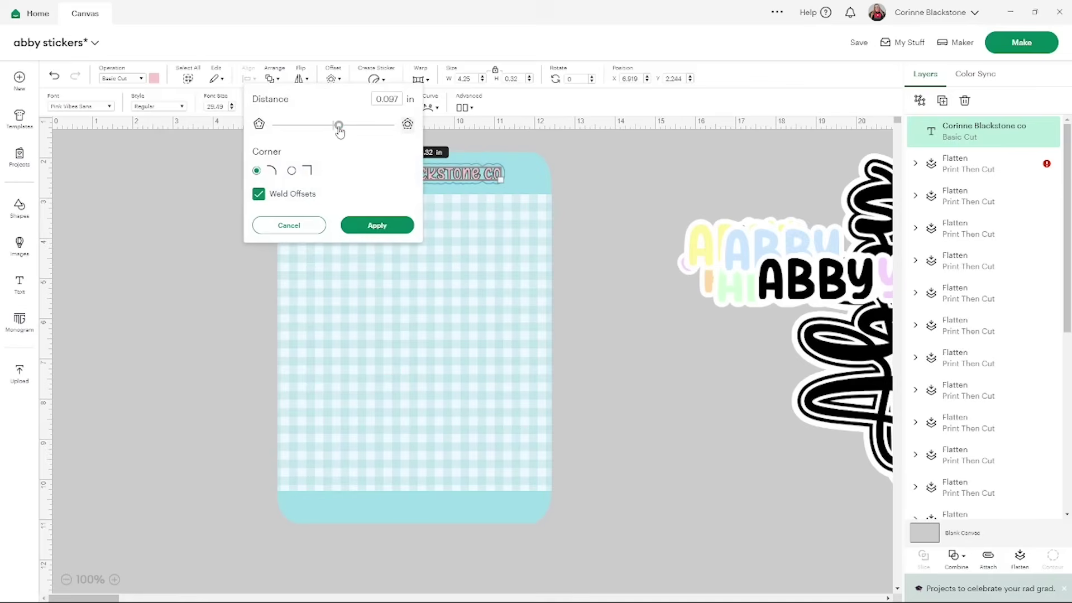
left_click(288, 225)
left_click_drag(434, 177, 286, 200)
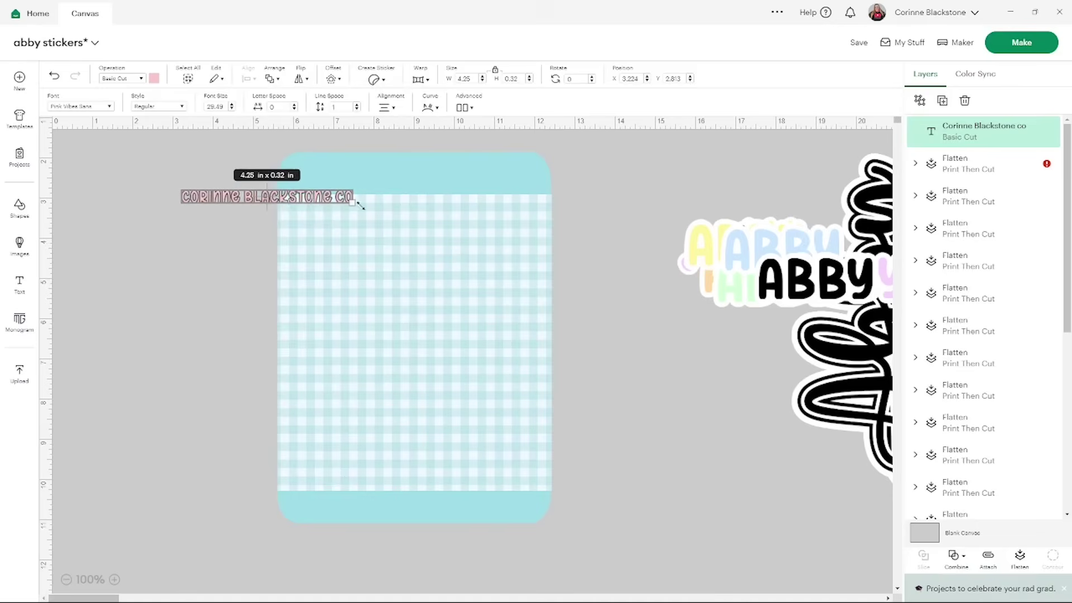
left_click_drag(353, 201, 503, 347)
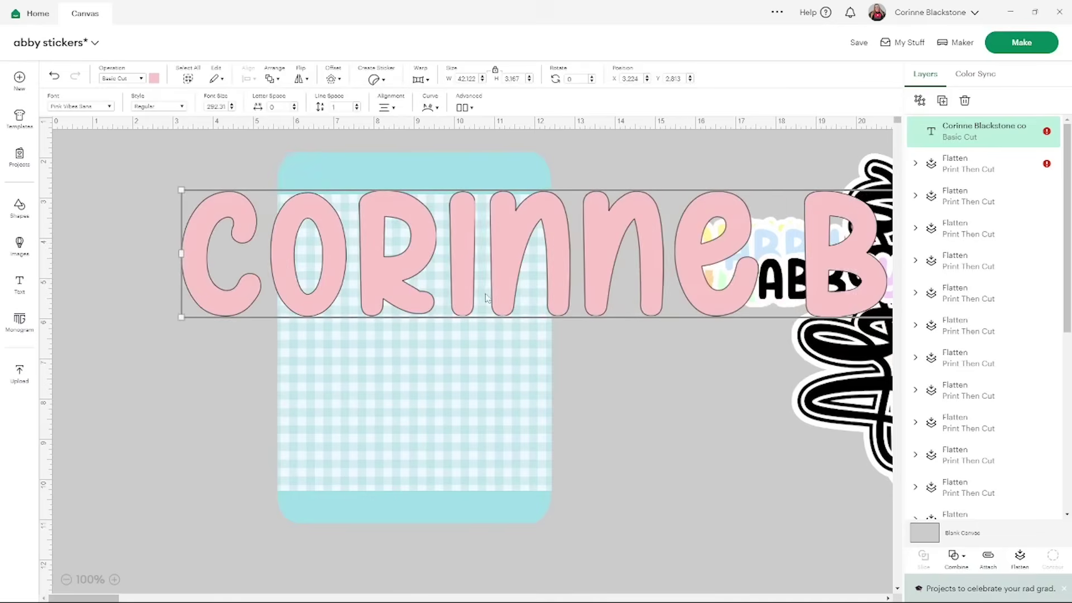
left_click_drag(458, 225, 366, 254)
- Add a wider offset outline behind the business name and color it white
left_click(333, 79)
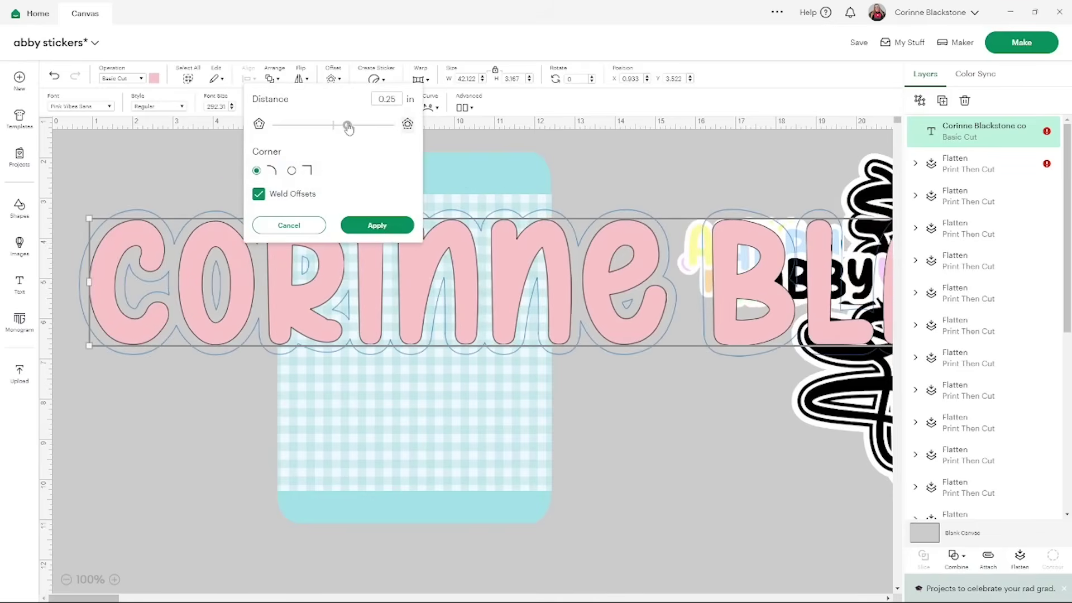
left_click_drag(347, 125, 374, 132)
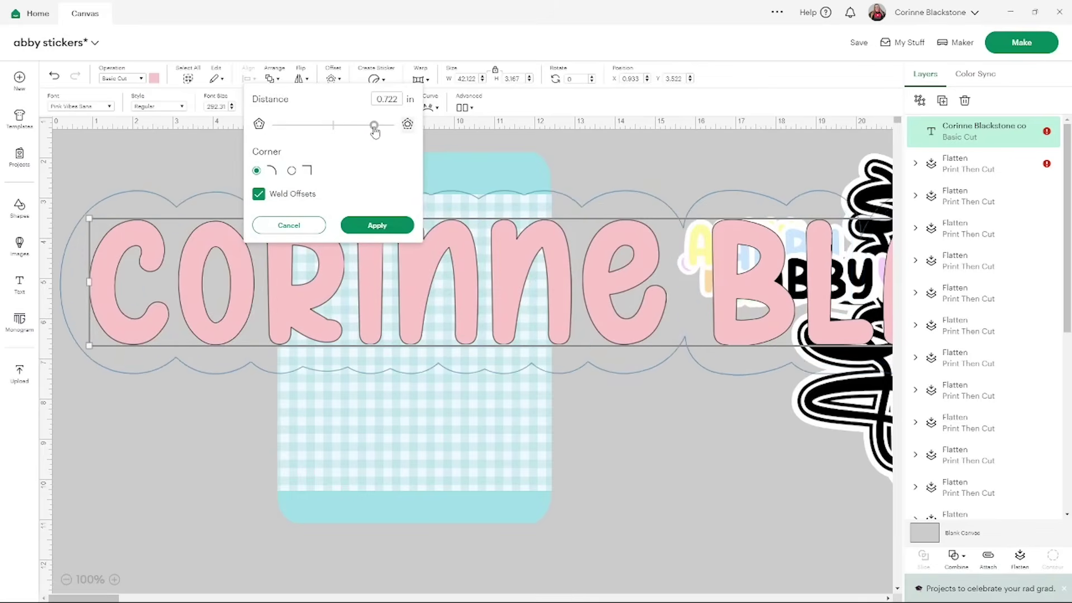
left_click(377, 225)
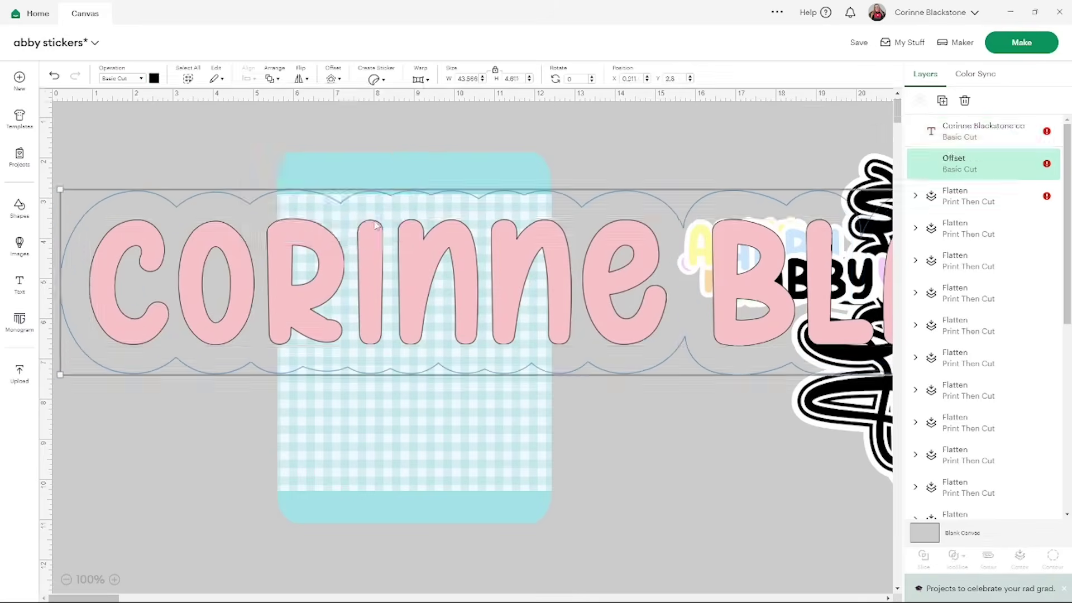
left_click_drag(84, 154, 166, 238)
left_click(114, 158)
left_click(137, 201)
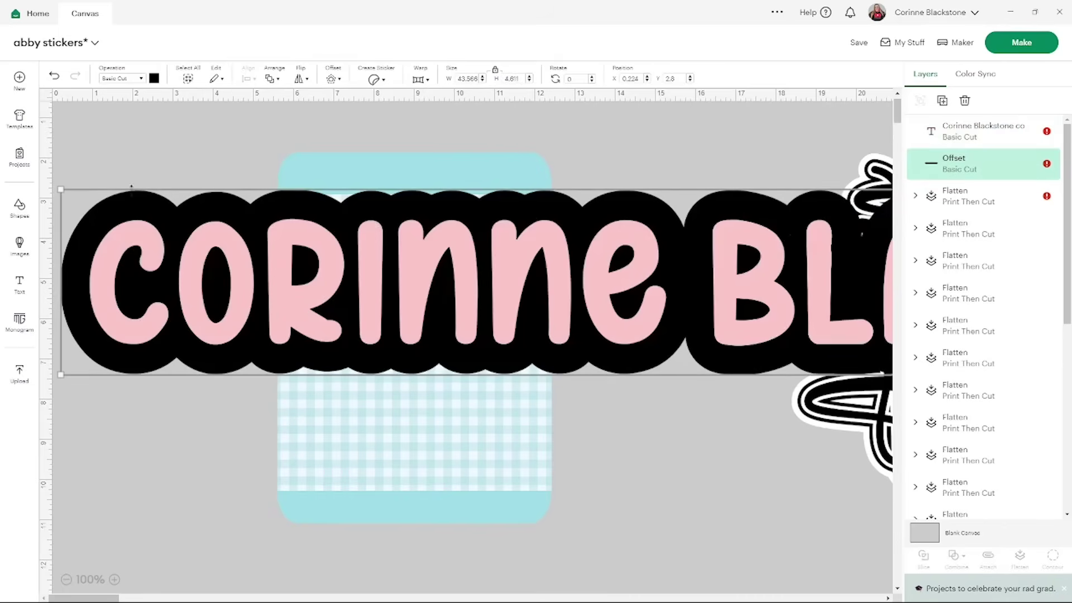
left_click(154, 78)
left_click(165, 127)
left_click(125, 131)
- Flatten the text and its white outline into one Print Then Cut sticker
left_click_drag(107, 155, 129, 225)
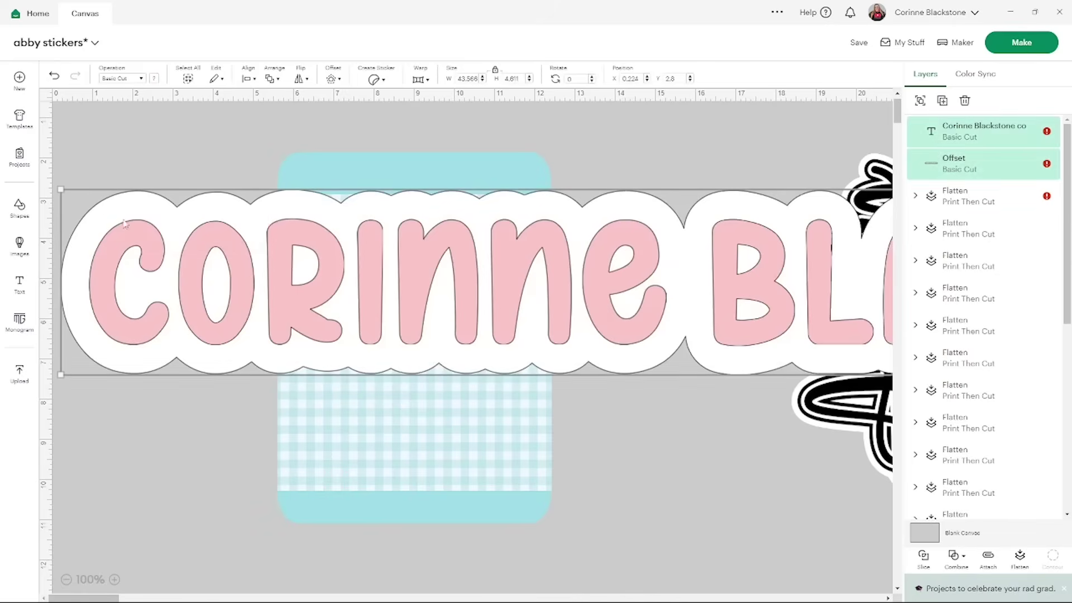
left_click_drag(62, 189, 694, 259)
left_click_drag(786, 340, 143, 278)
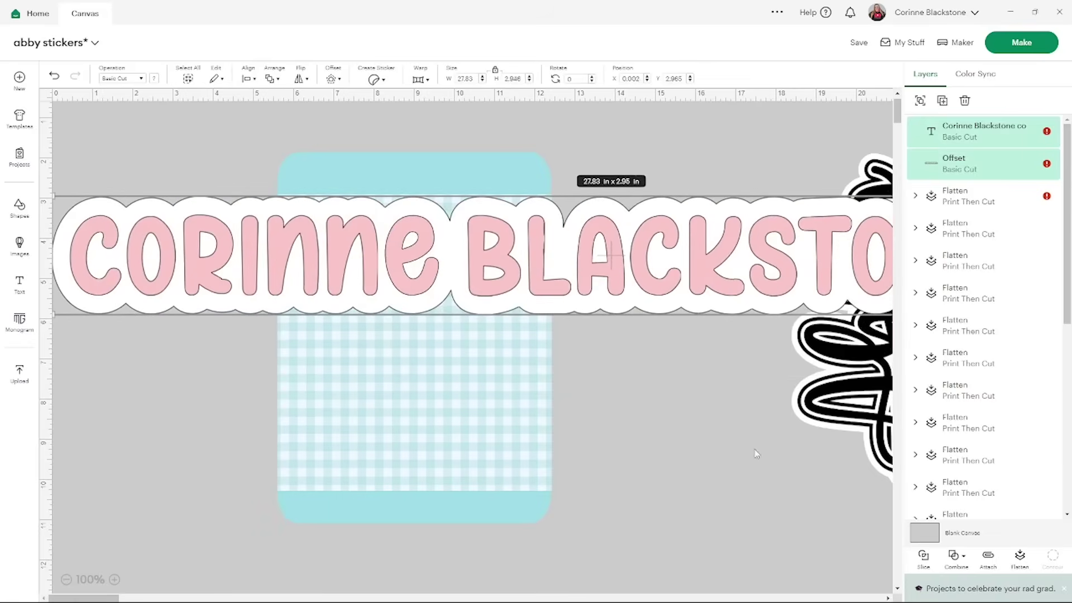
left_click(1019, 556)
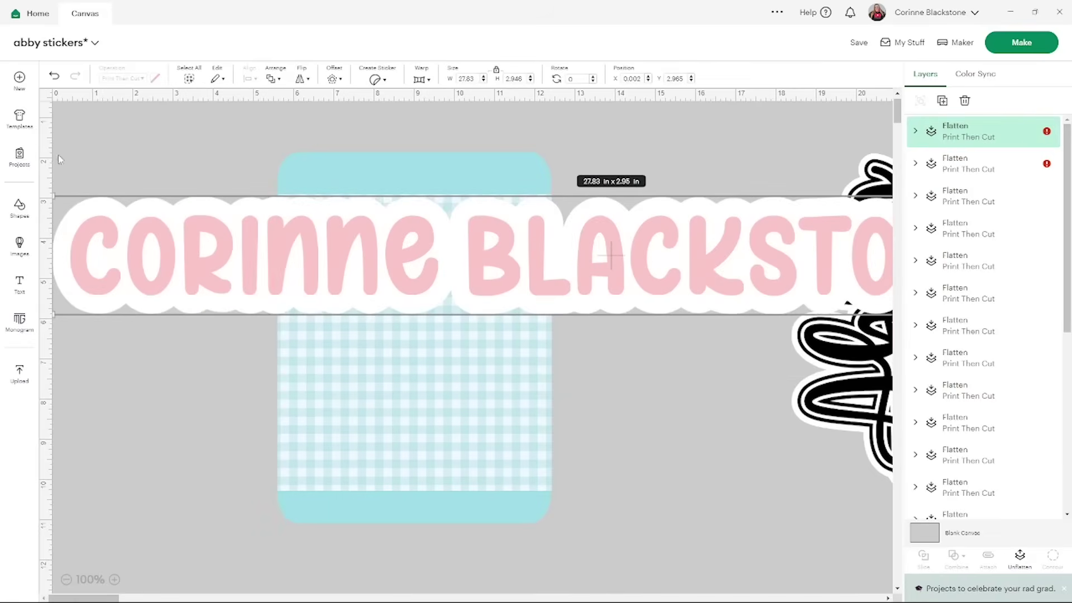
- Shrink the sticker to 4.43 × 0.47 in and place it on the card's top band
left_click_drag(77, 221, 709, 279)
left_click_drag(782, 295, 263, 229)
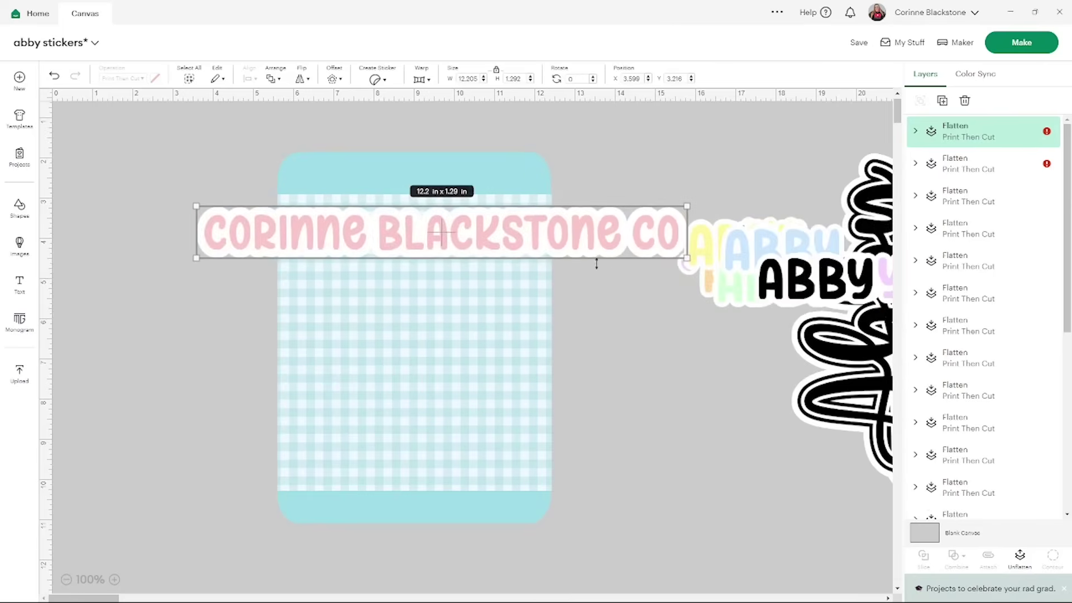
left_click_drag(687, 258, 374, 225)
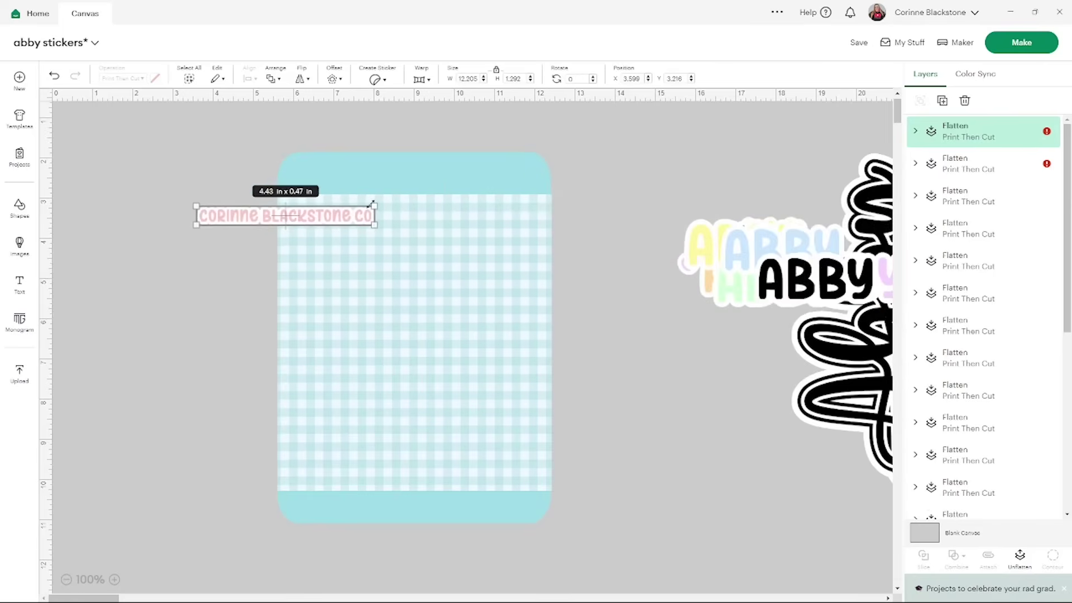
left_click(157, 271)
left_click_drag(260, 222, 390, 180)
left_click(593, 146)
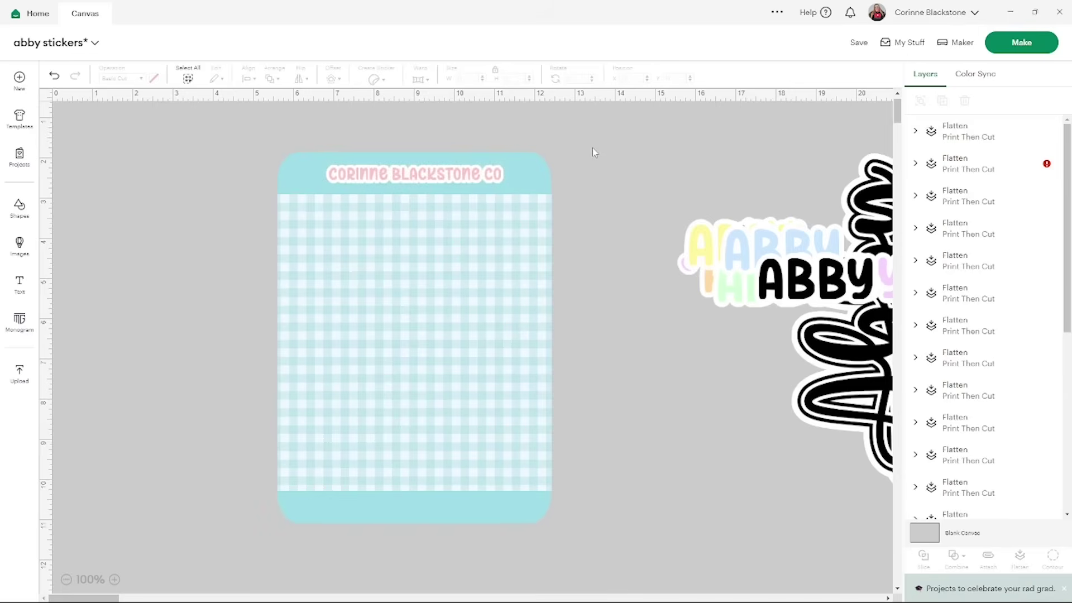
- Add the customer's custom-stickers title text in the Pink Vibes font
left_click(19, 283)
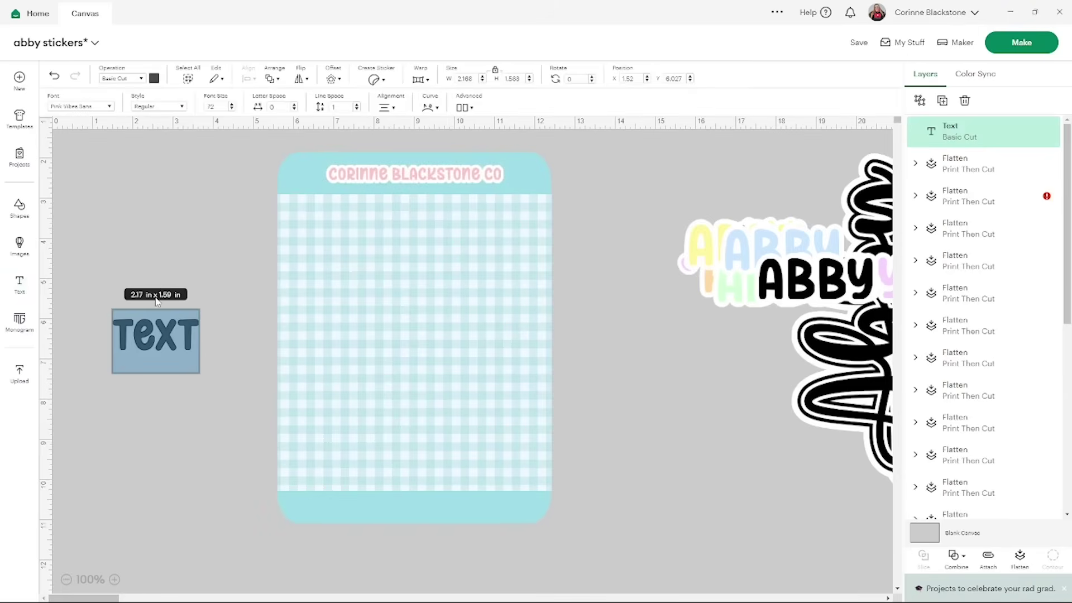
type("Abby'")
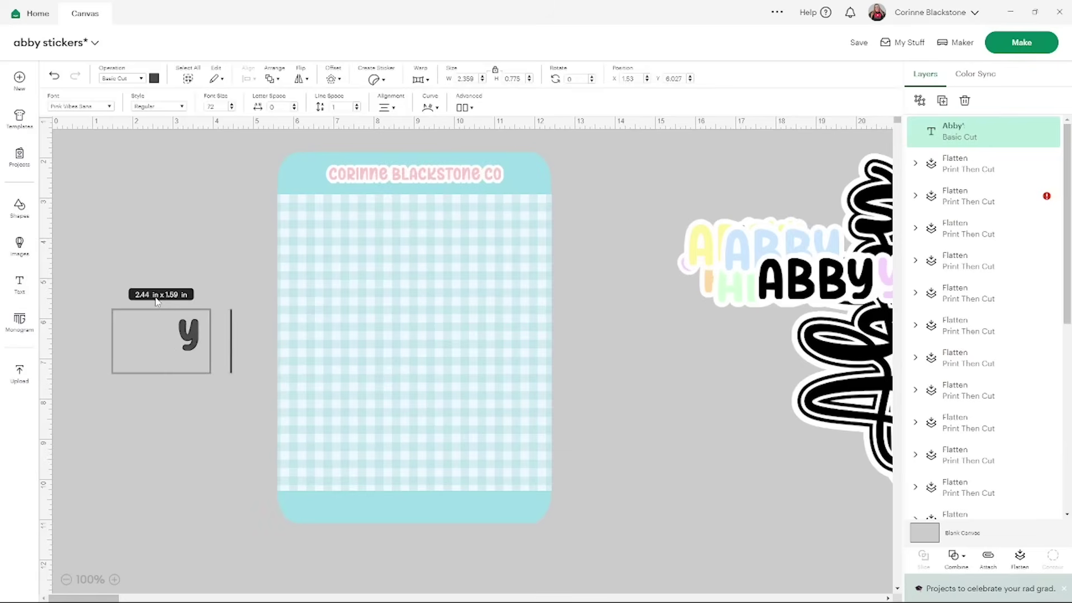
type("s custome sti")
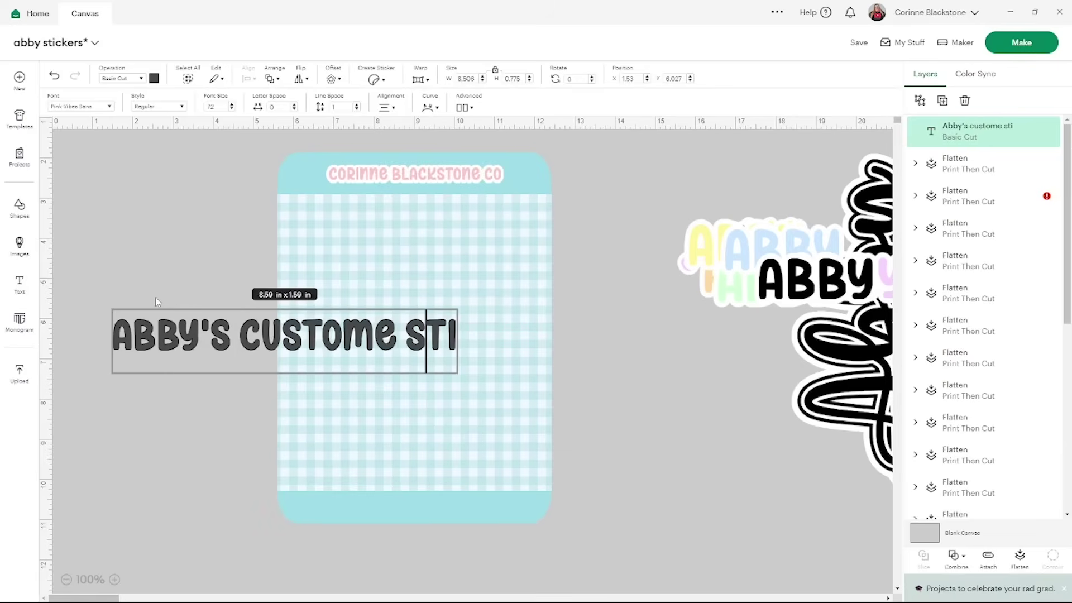
type("ckers")
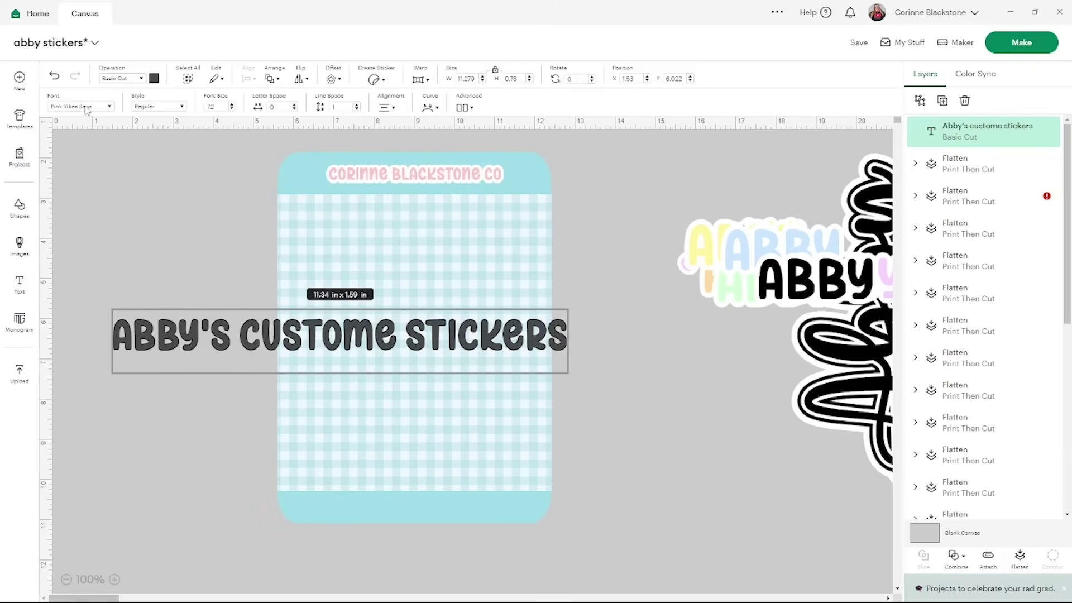
left_click(85, 108)
scroll(106, 168, "up", 2)
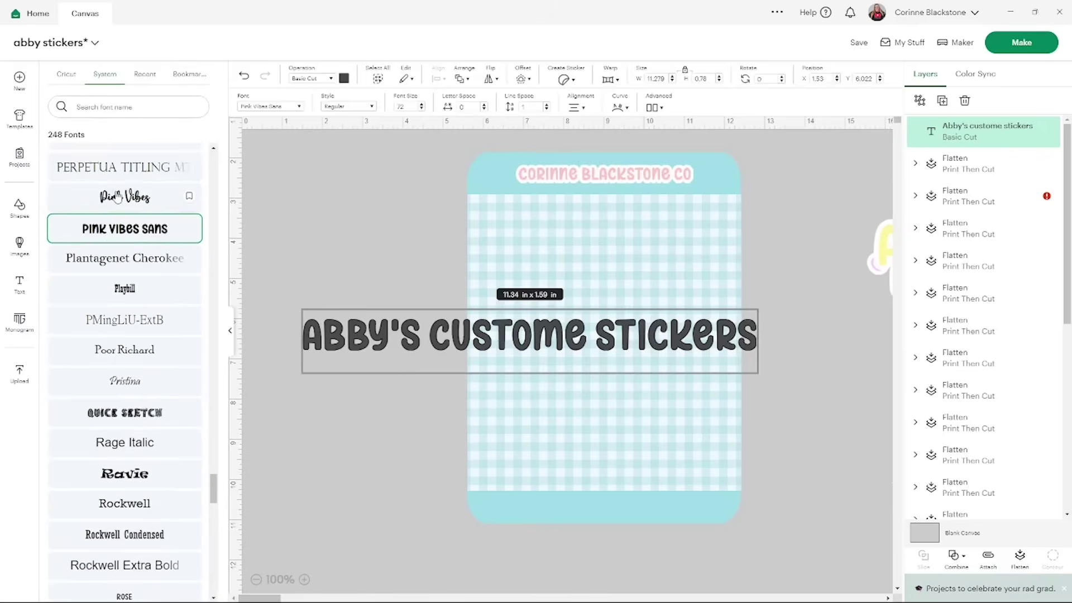
left_click(117, 198)
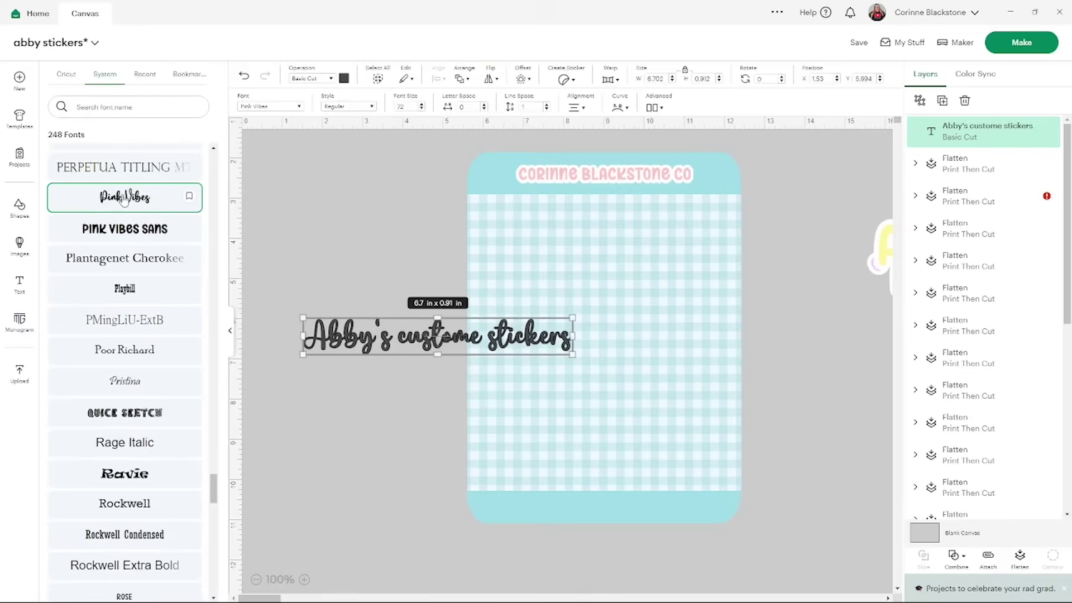
left_click(232, 334)
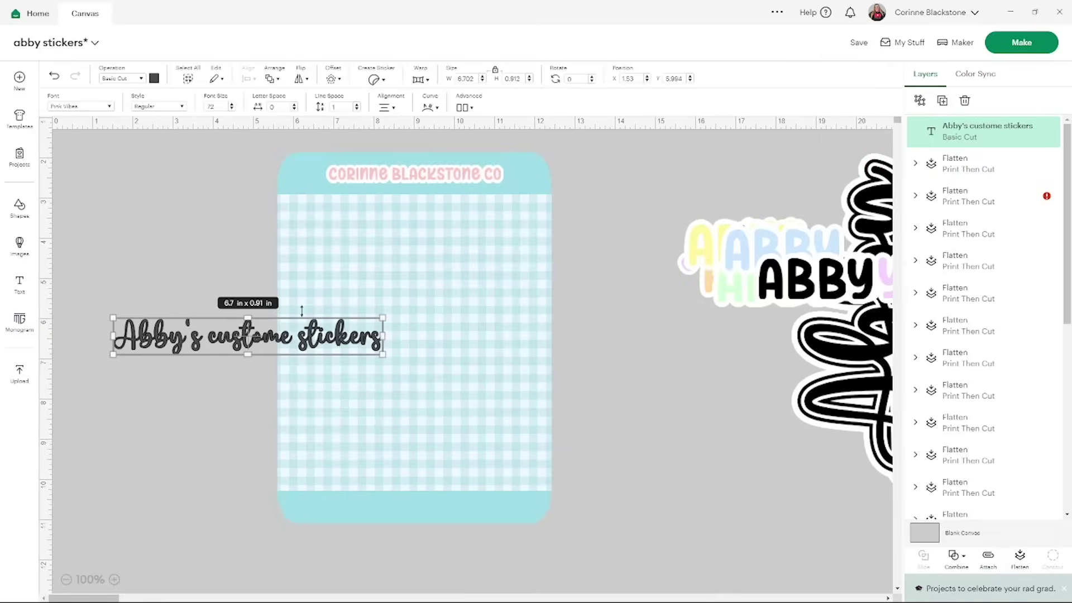
- Color the title pink and enlarge it to 35.69 × 4.86 in
left_click(154, 79)
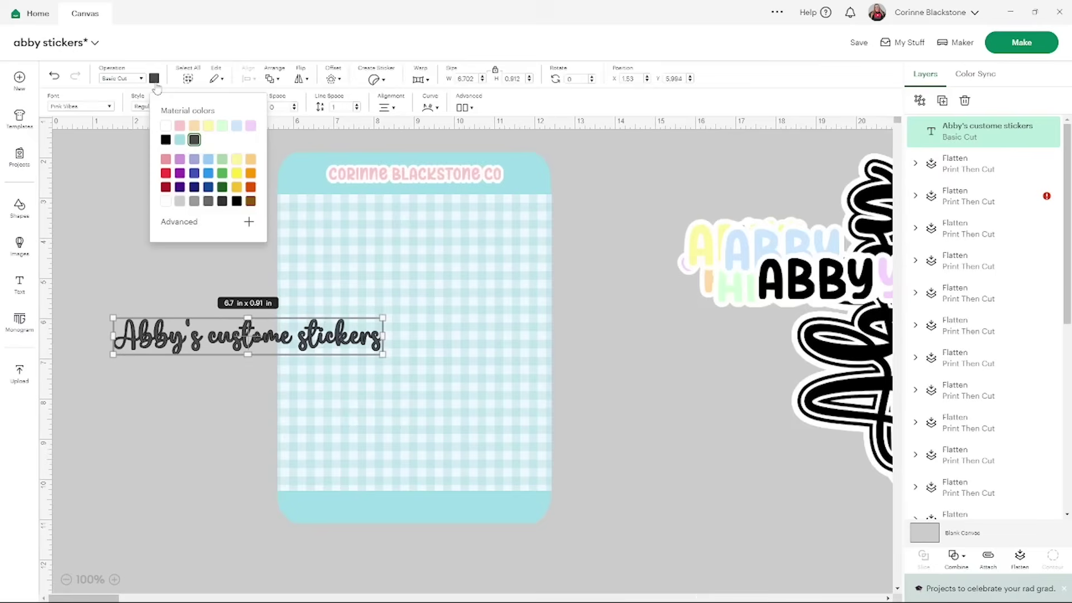
left_click(179, 126)
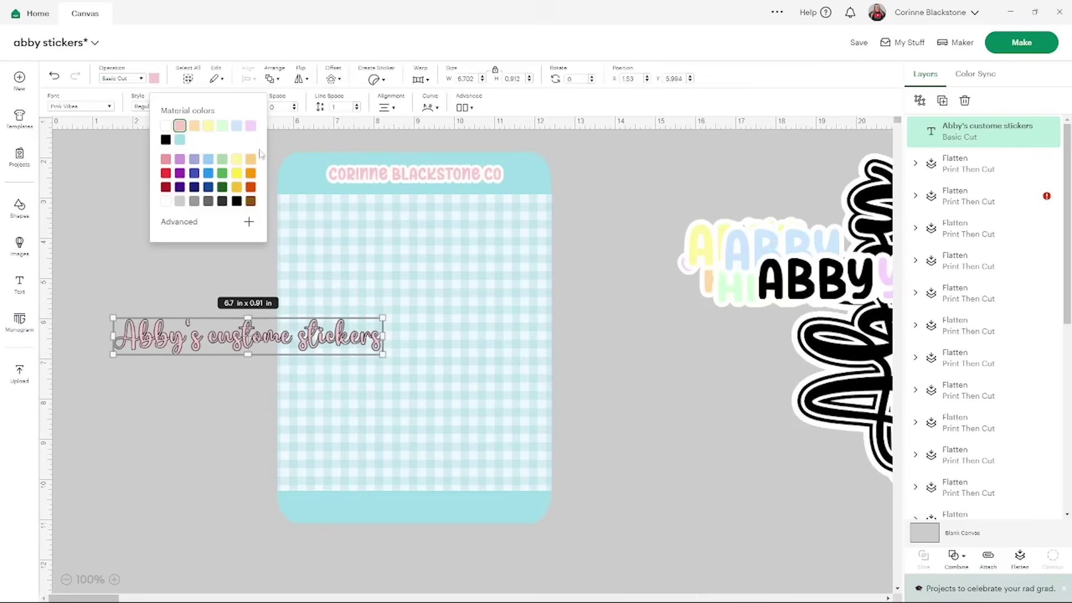
left_click(123, 265)
left_click(381, 345)
left_click_drag(385, 355, 830, 513)
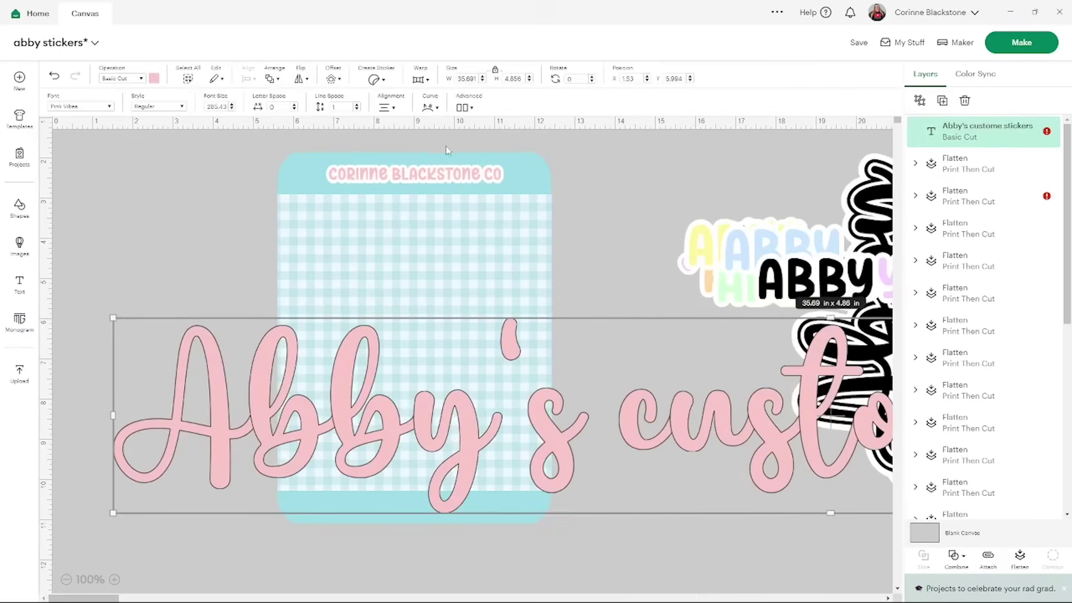
- Give the title a 0.611 in offset outline colored white
left_click(333, 78)
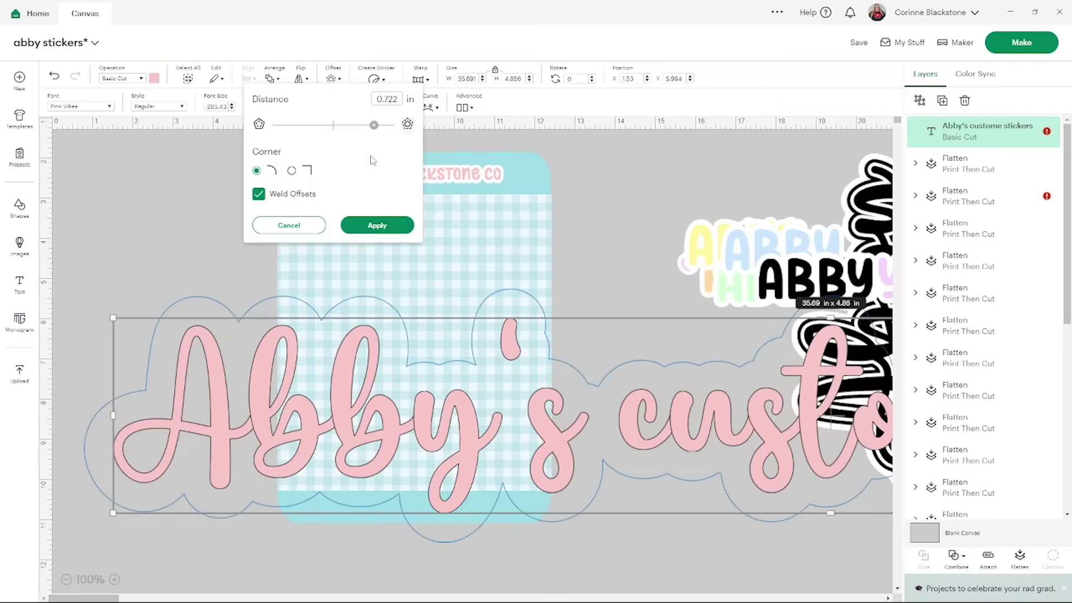
left_click_drag(370, 131, 368, 131)
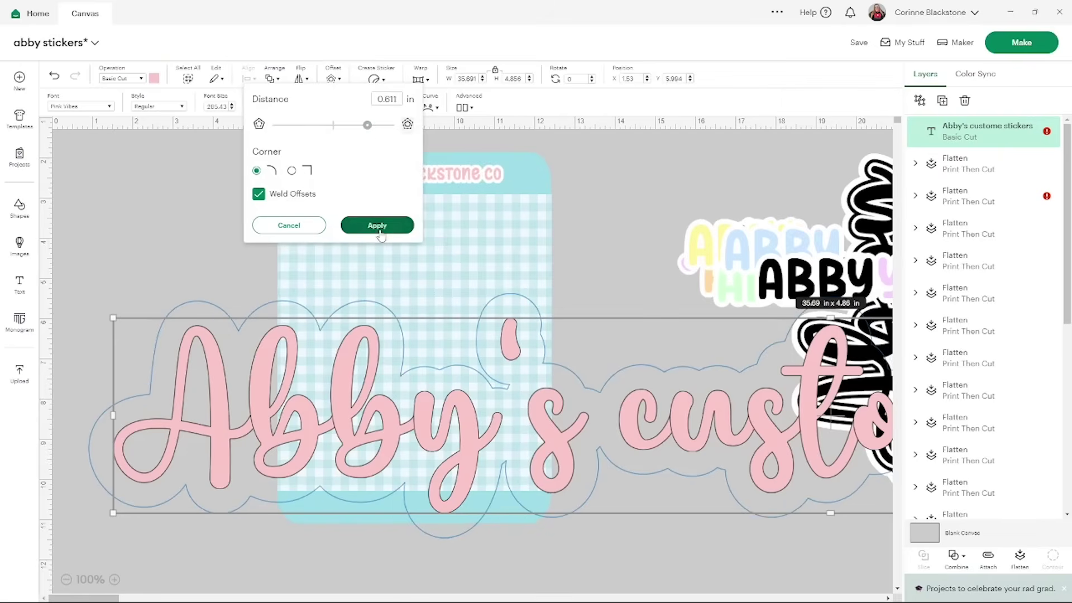
left_click(376, 225)
left_click(154, 78)
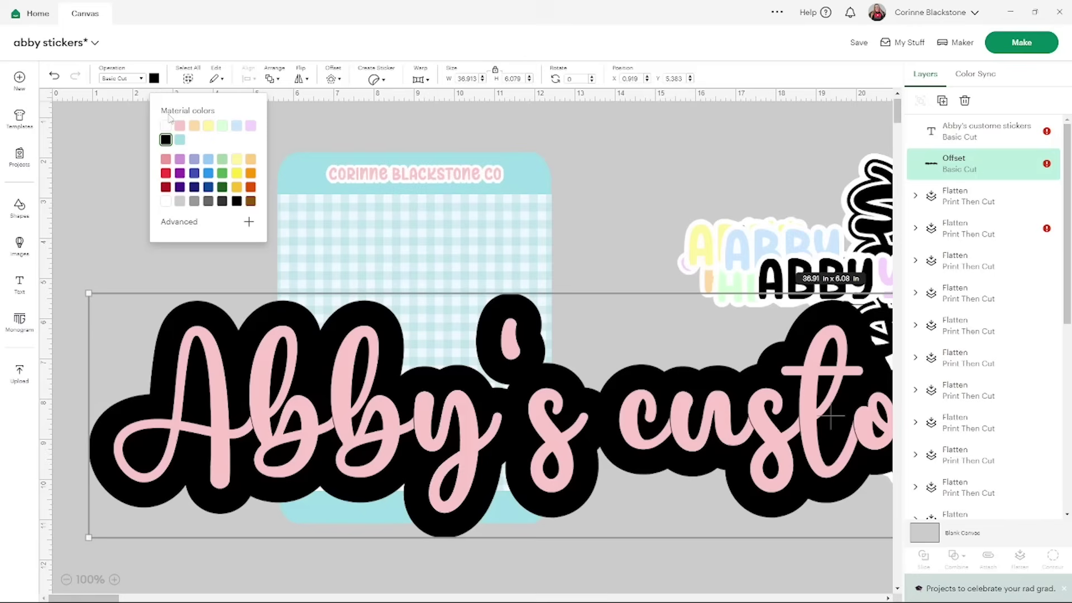
left_click(166, 126)
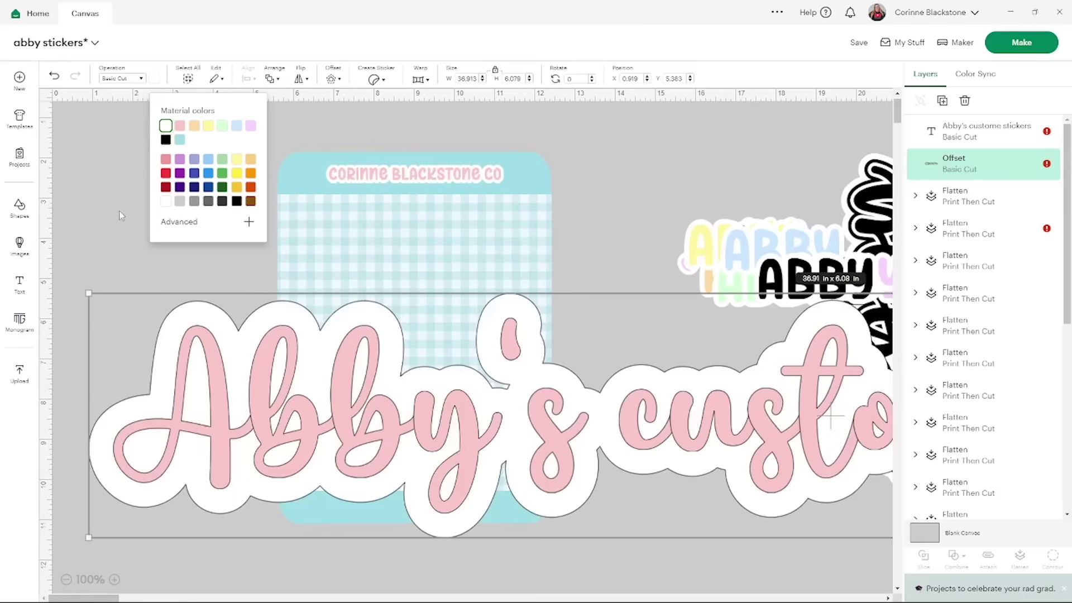
left_click(108, 220)
- Flatten the outlined title and shrink it to 4.11 × 0.68 in on the card's bottom band
left_click_drag(100, 260, 181, 353)
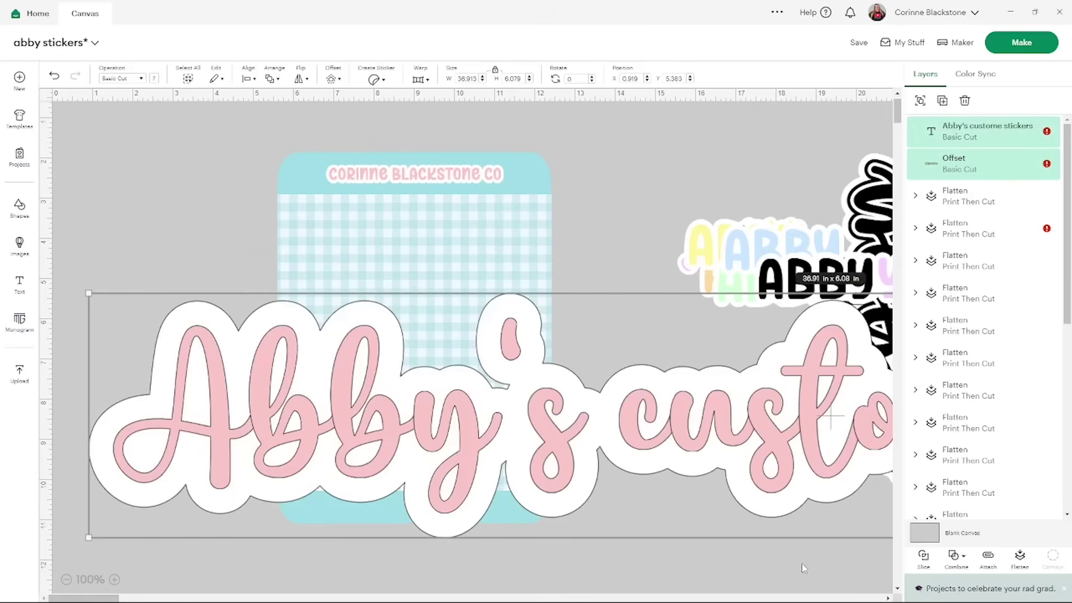
left_click(1020, 557)
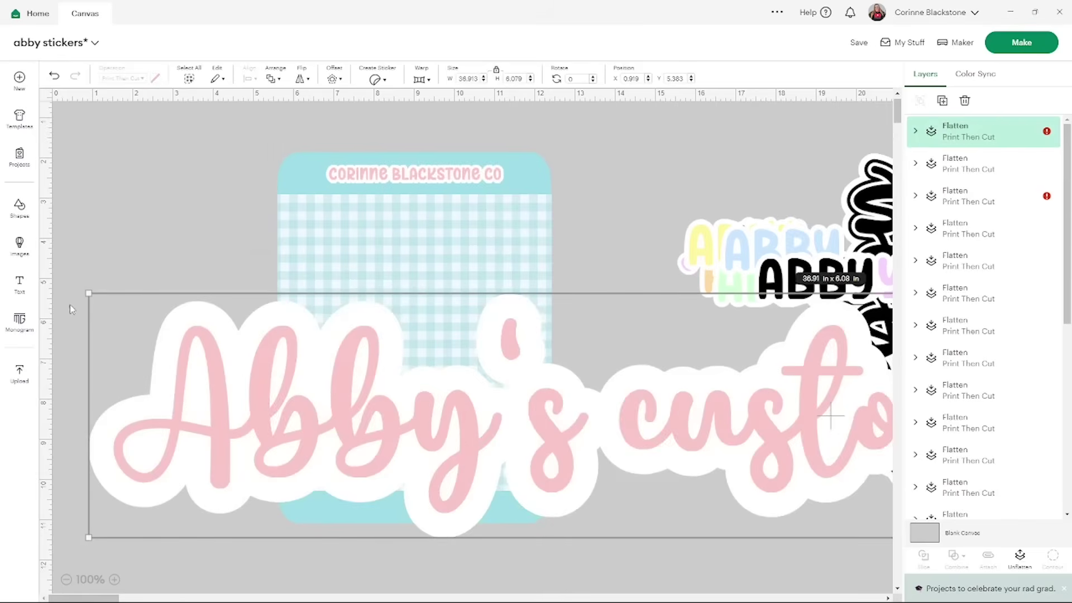
left_click_drag(86, 291, 751, 402)
left_click_drag(793, 447, 469, 426)
left_click_drag(149, 322, 707, 415)
left_click_drag(825, 450, 411, 507)
left_click_drag(553, 522, 447, 518)
- Center all the card pieces horizontally on each other
left_click_drag(569, 559, 235, 138)
left_click(248, 78)
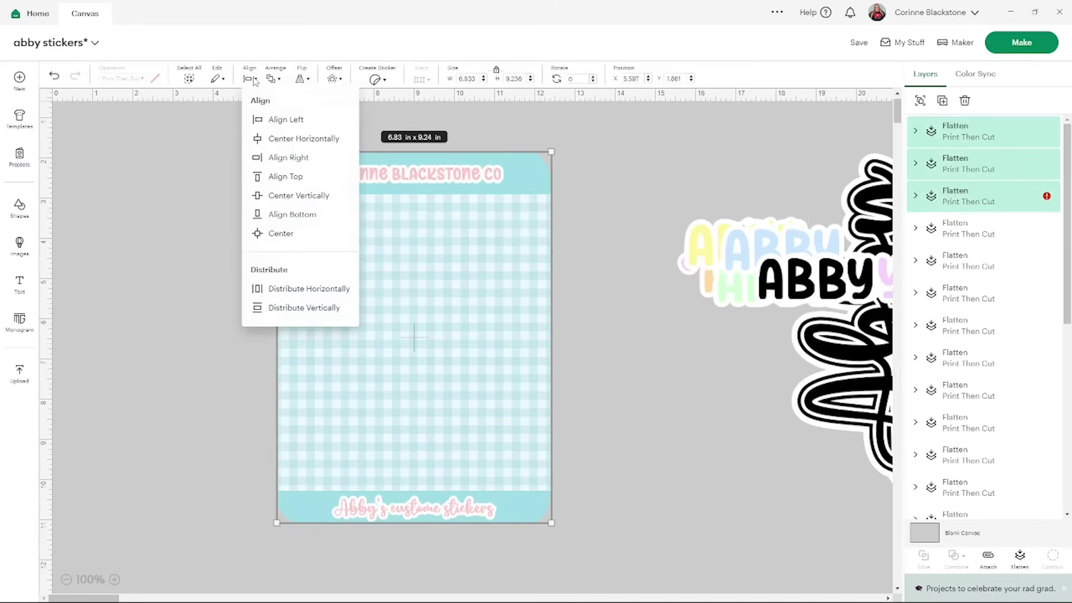
left_click(281, 138)
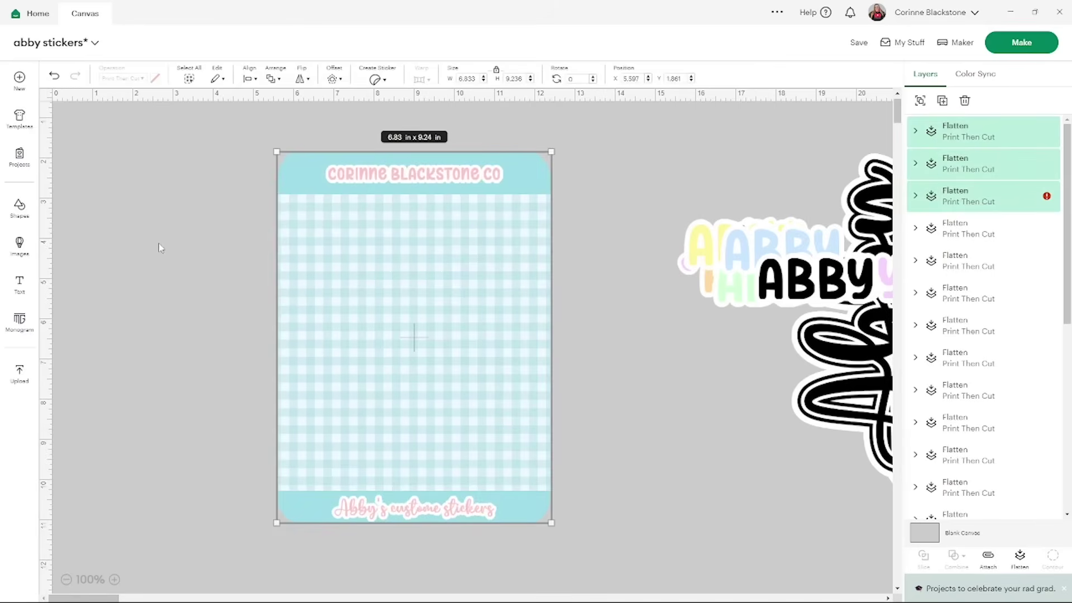
left_click(186, 253)
left_click(406, 513)
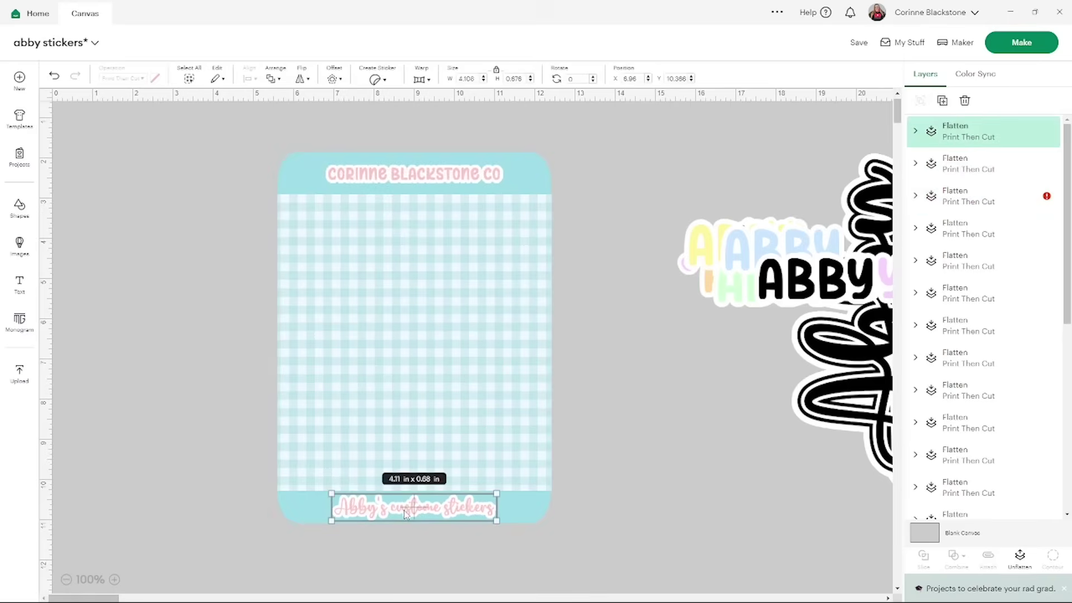
left_click(598, 446)
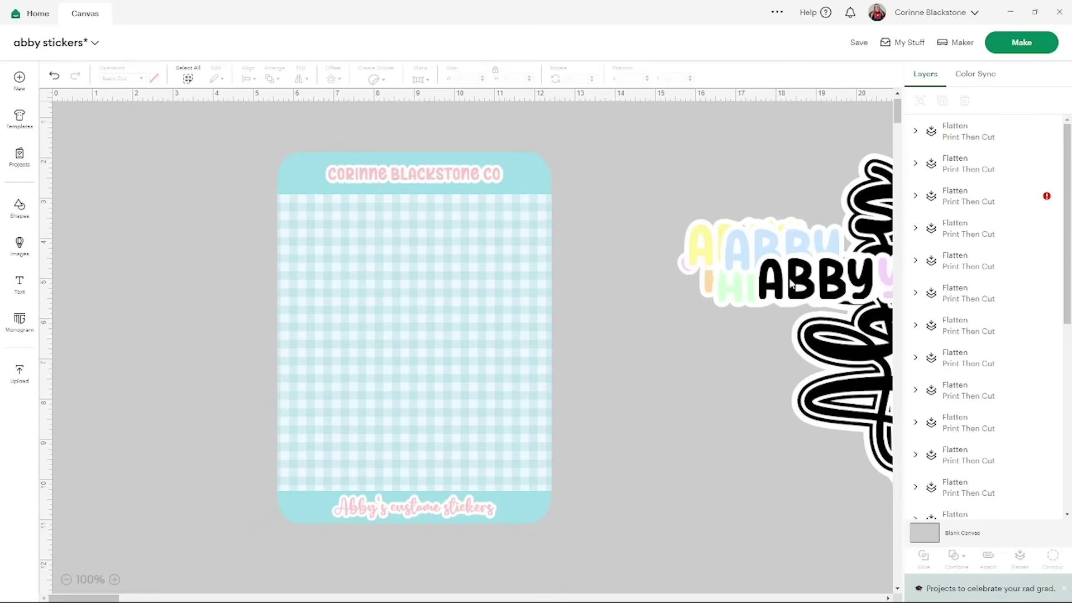
- Move the black A monogram sticker toward the card
left_click_drag(828, 352, 803, 359)
left_click_drag(647, 136, 893, 441)
left_click_drag(855, 372, 641, 383)
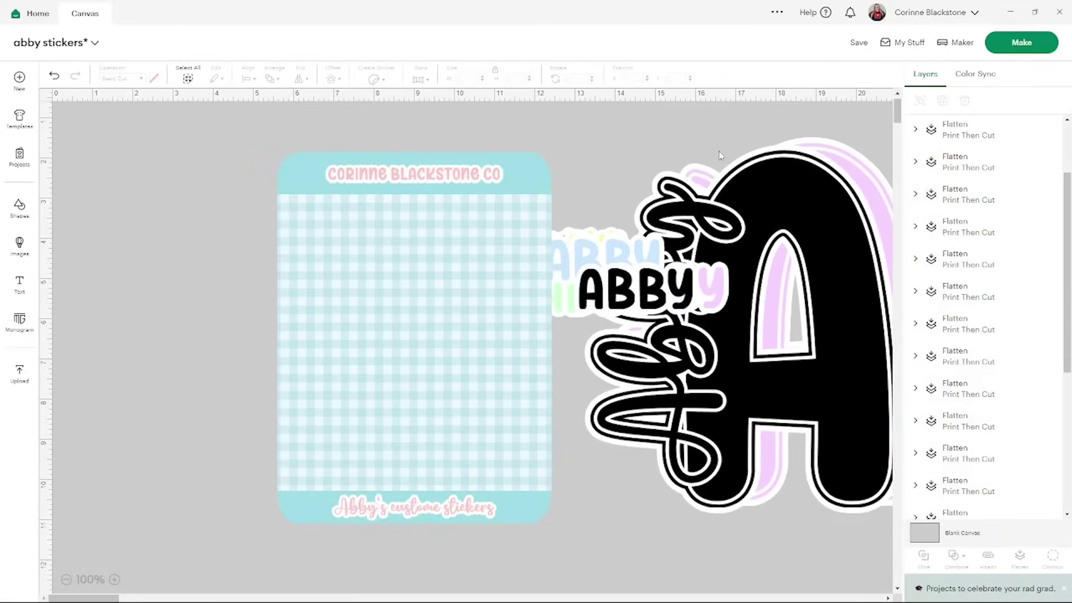
- Center the black A sticker's layers and send the gingham card to the back
left_click_drag(753, 124, 809, 244)
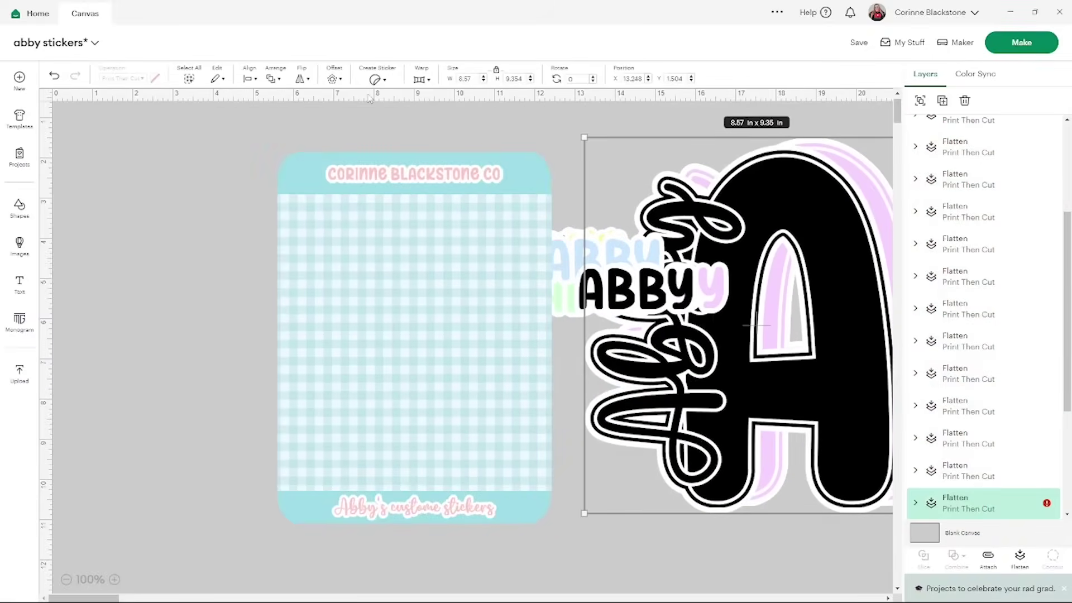
left_click(251, 80)
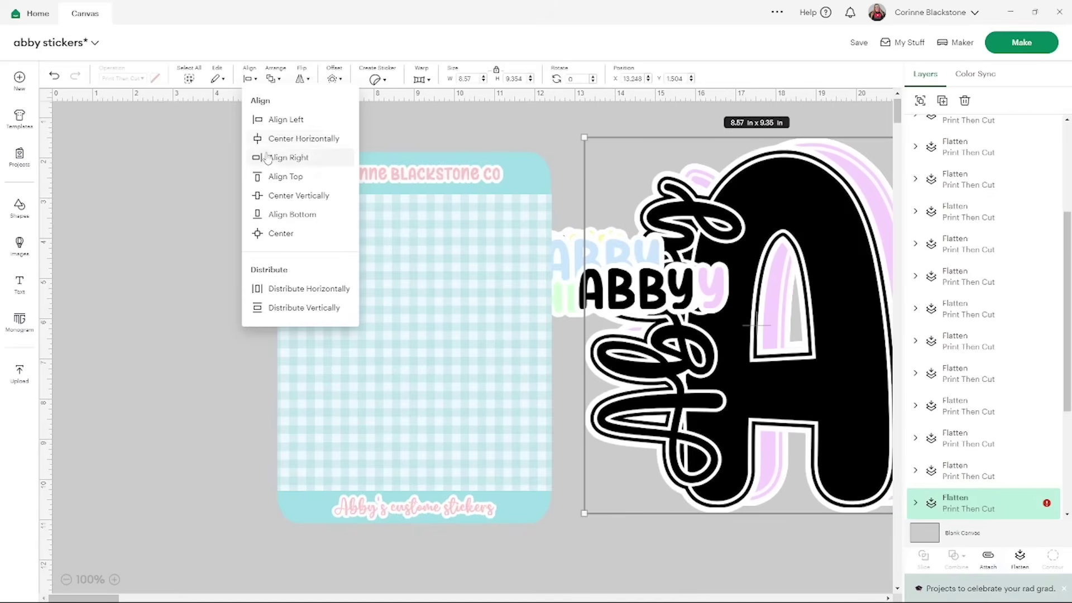
left_click(280, 233)
left_click_drag(785, 226, 763, 230)
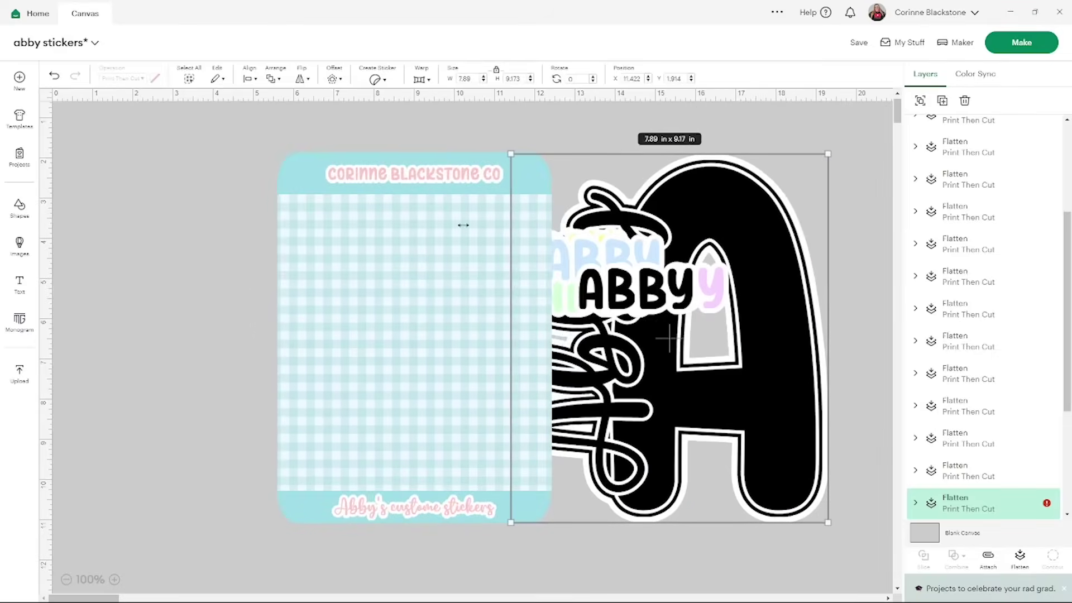
right_click(357, 225)
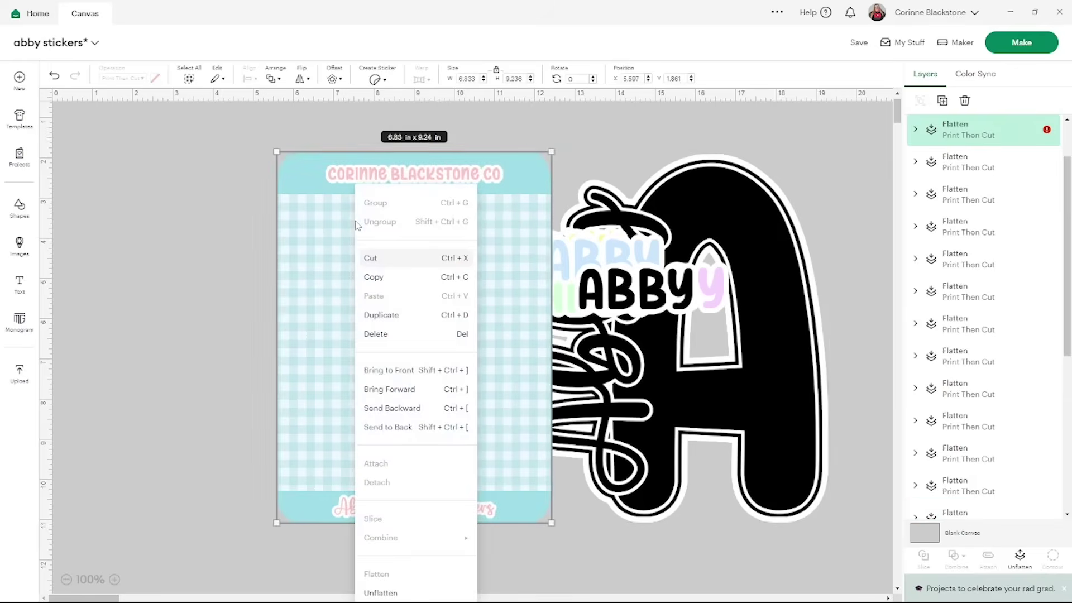
left_click(417, 428)
- Re-center the A sticker's seven layers and scale it to 1.51 × 1.76 in at the card's top-left
mouse_move(817, 394)
left_mouse_down()
mouse_move(614, 414)
mouse_move(871, 374)
mouse_move(824, 393)
mouse_move(836, 395)
left_mouse_up()
left_click_drag(860, 533, 800, 434)
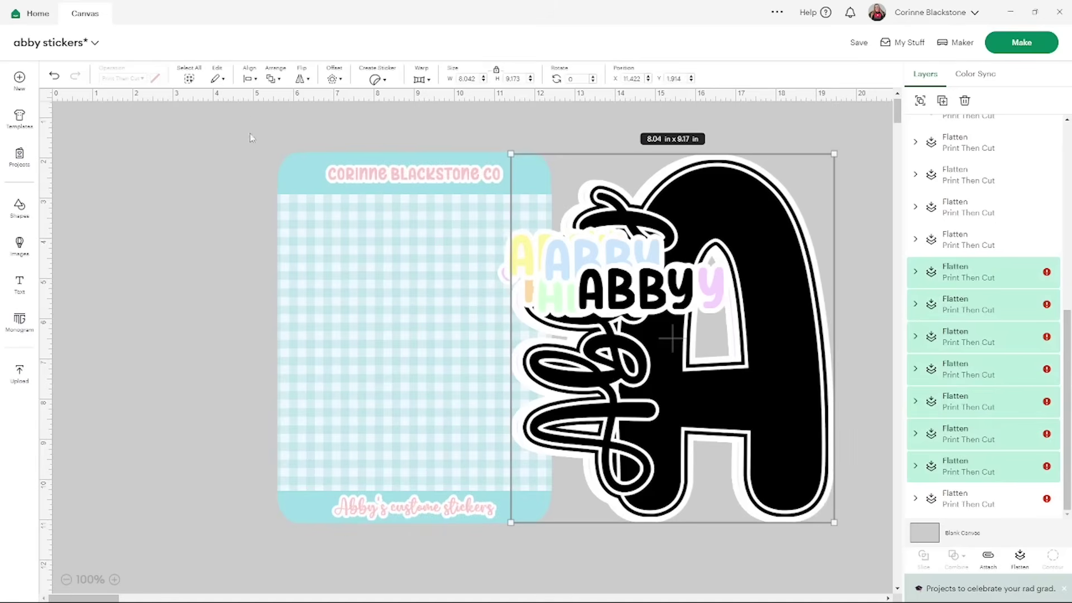
left_click(246, 81)
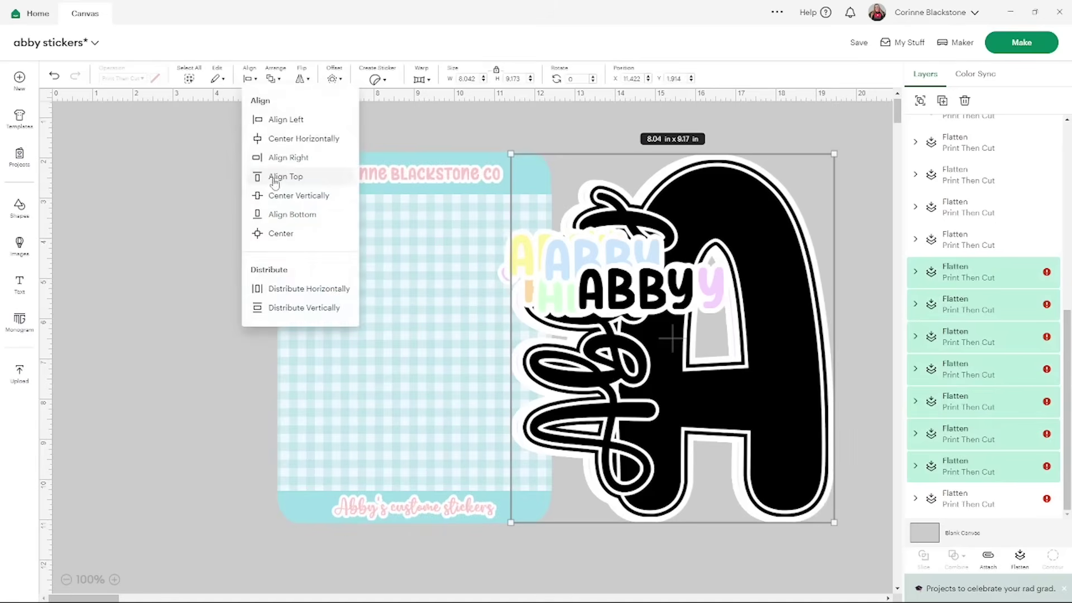
left_click(282, 233)
left_click_drag(831, 517, 339, 232)
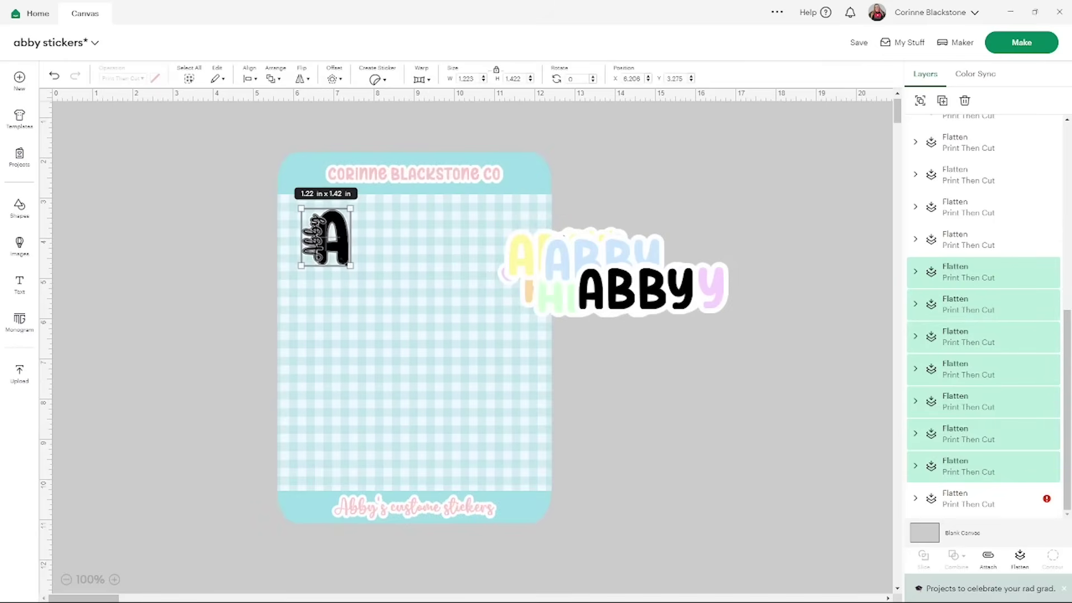
left_click_drag(350, 265, 362, 279)
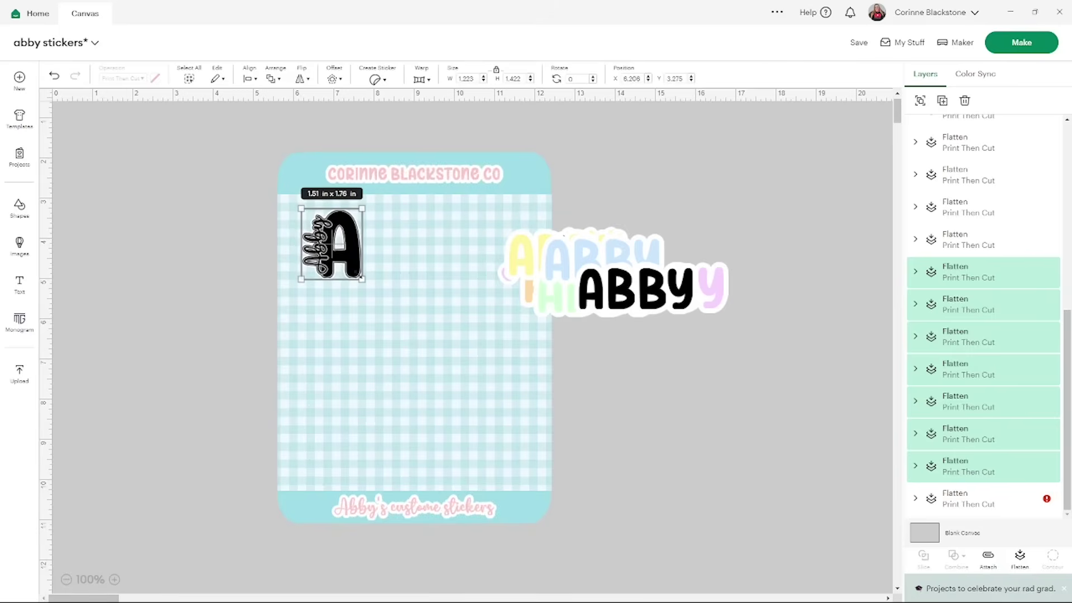
left_click(173, 231)
- Move the name sticker right and spread the stacked A stickers apart
left_click_drag(581, 193, 641, 349)
left_click_drag(614, 280, 776, 285)
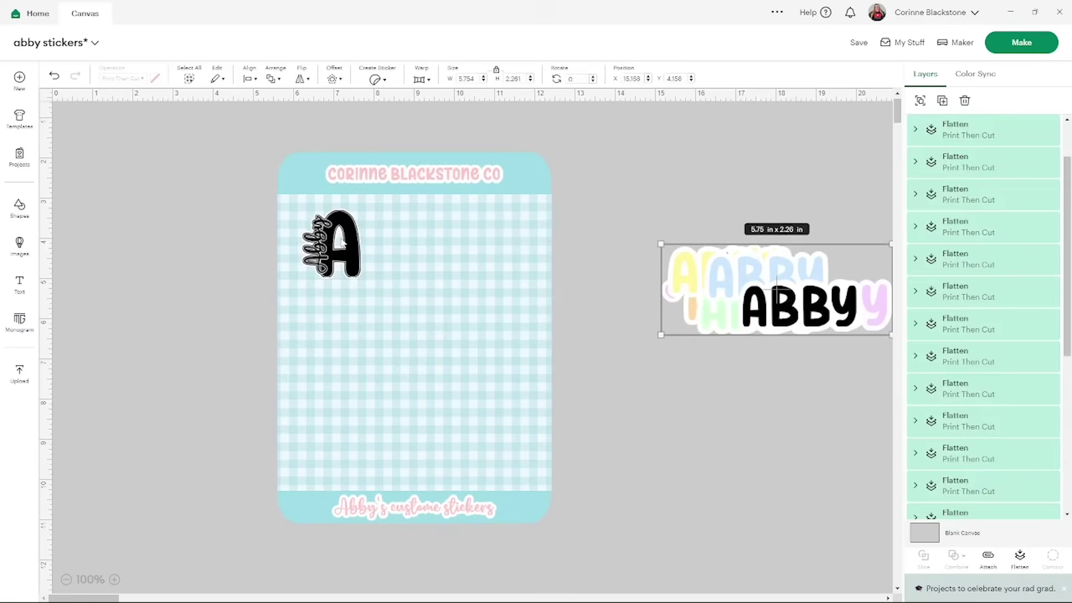
left_click_drag(351, 242, 497, 346)
left_click_drag(353, 246, 321, 229)
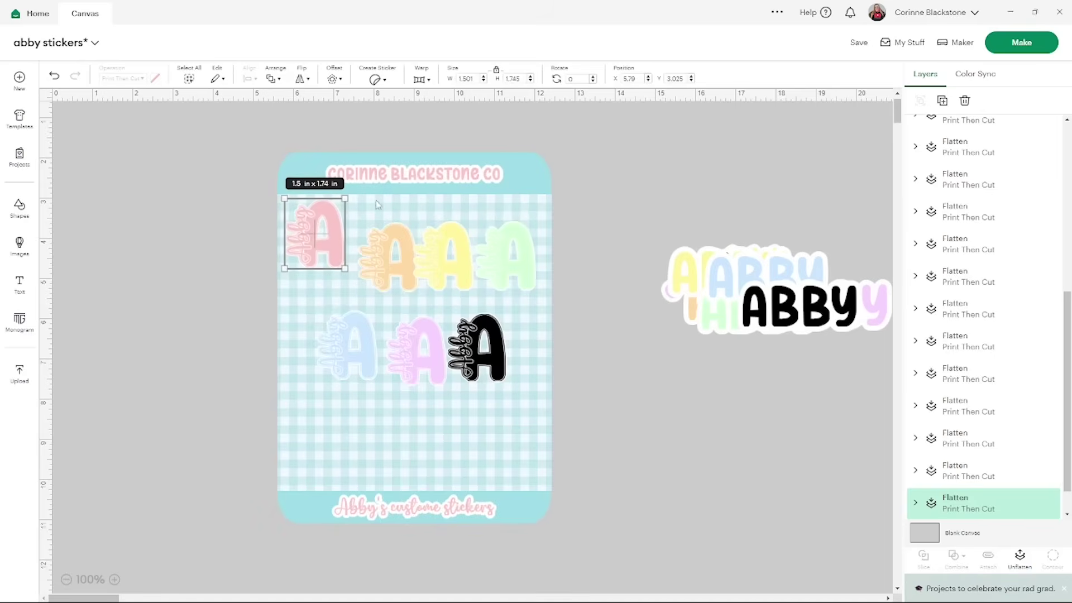
left_click(611, 287)
- Place orange, yellow and green A's in the top row; blue, lilac and black in the second
left_click_drag(373, 250, 383, 226)
left_click_drag(523, 259, 527, 235)
left_click_drag(449, 263, 449, 243)
left_click_drag(347, 349, 349, 301)
left_click_drag(485, 333, 497, 290)
left_click_drag(429, 353, 429, 307)
- Top-align and evenly distribute the pink, orange, yellow and green A's
left_click(325, 213)
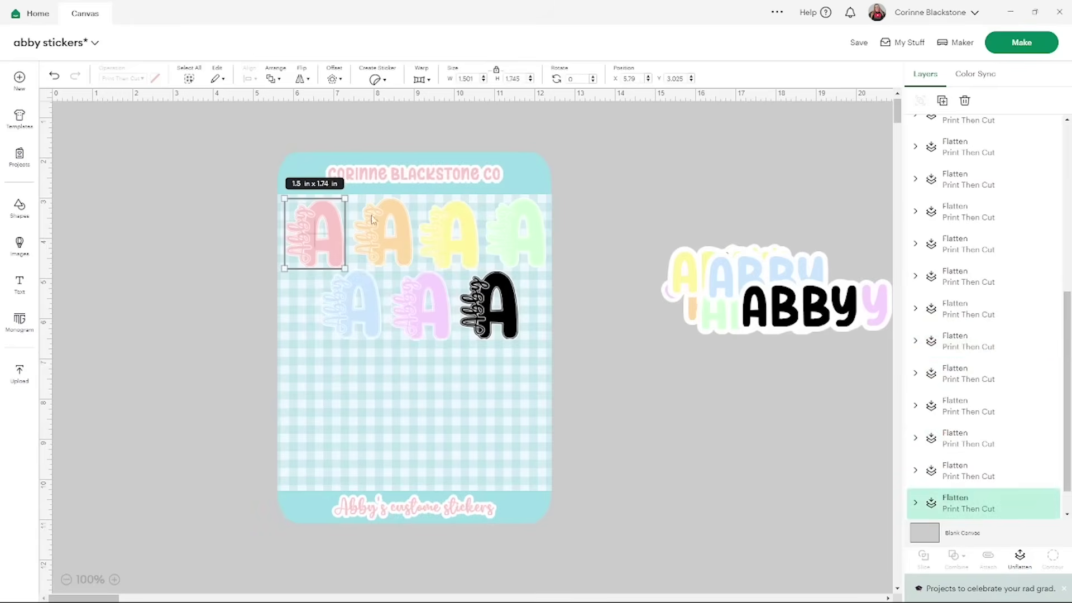
left_click(393, 221, "shift")
left_click(468, 226, "shift")
left_click(513, 223, "shift")
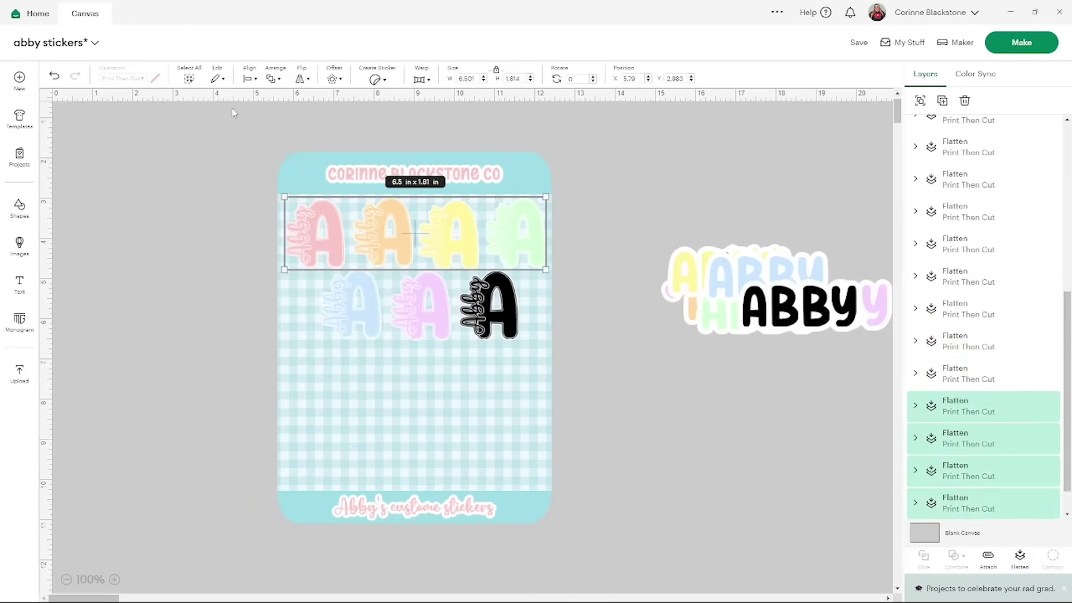
left_click(251, 76)
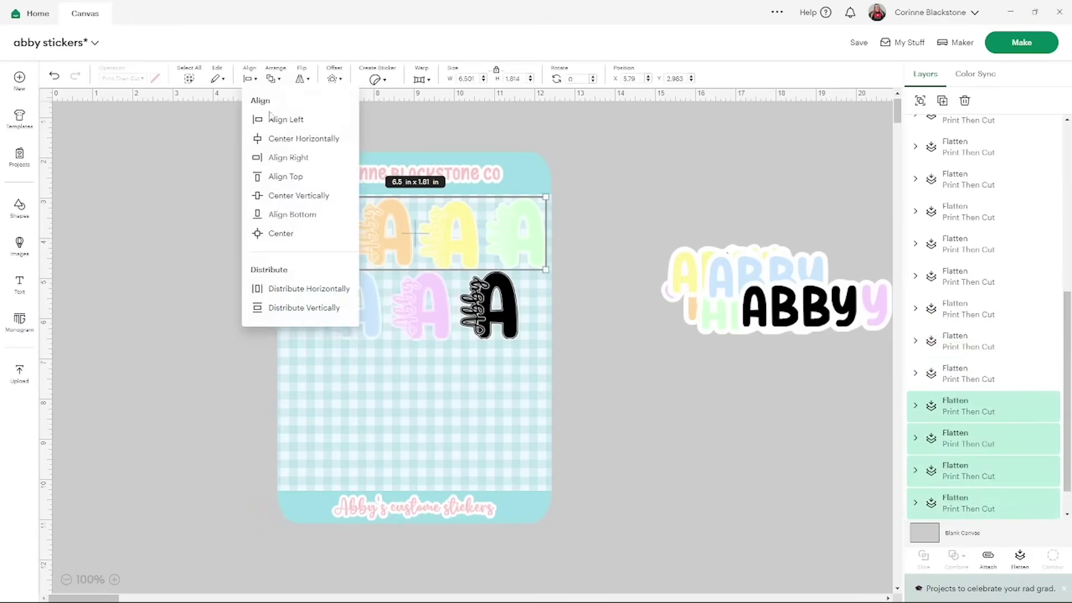
left_click(284, 176)
left_click(249, 81)
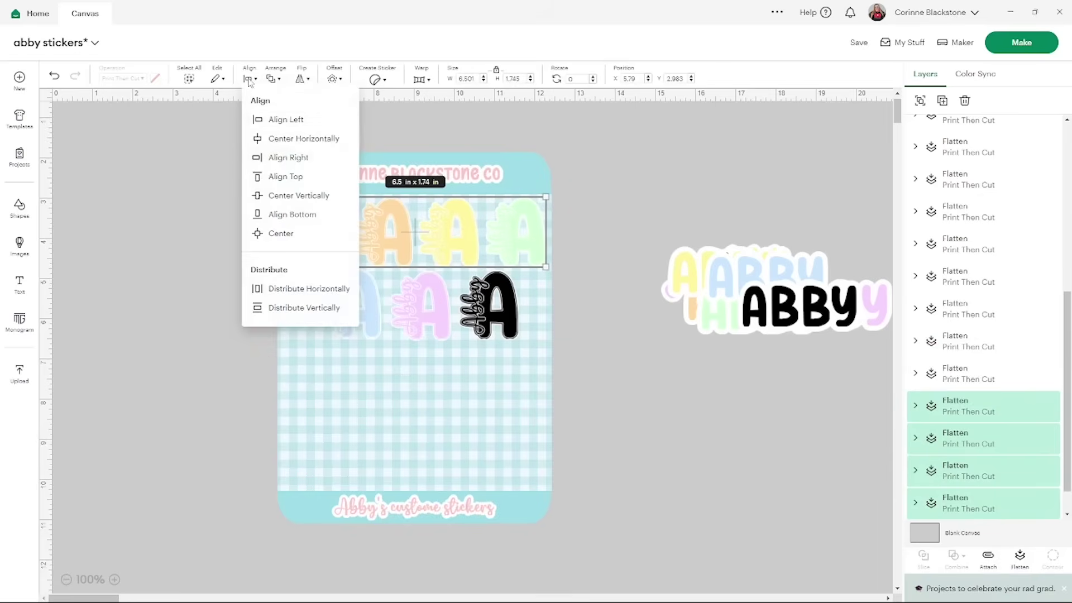
left_click(294, 289)
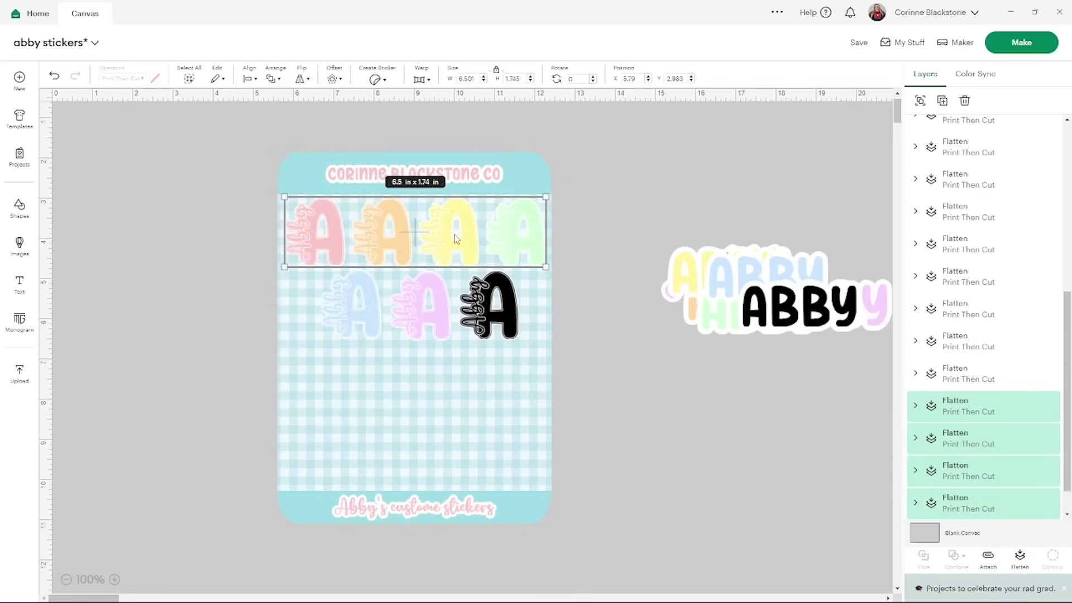
- Top-align and evenly distribute the blue, lilac and black A's, nudging the row up
left_click(384, 310)
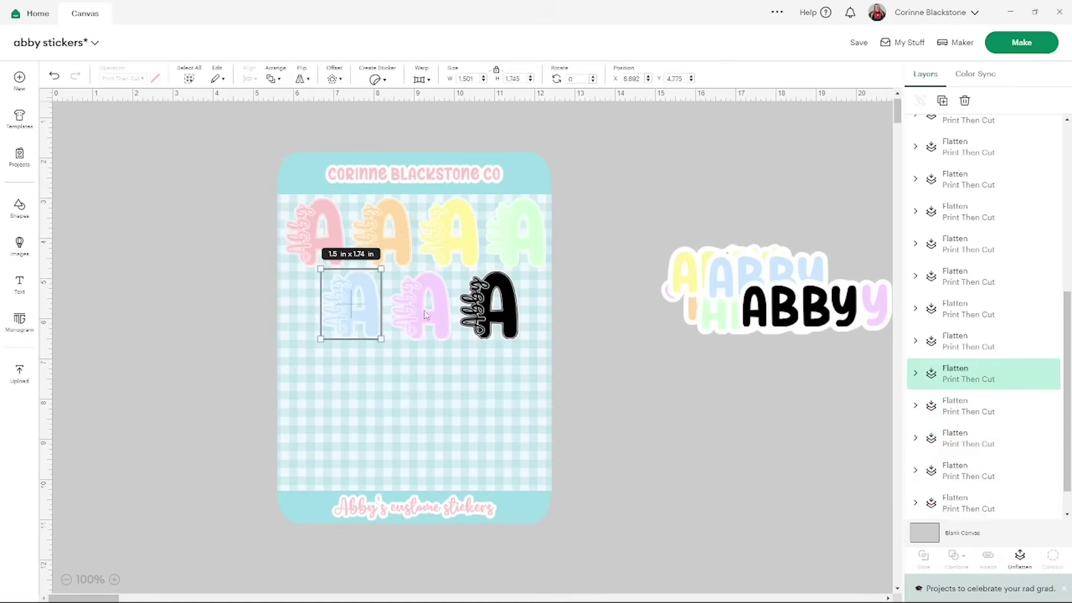
left_click(446, 315, "shift")
left_click(493, 310, "shift")
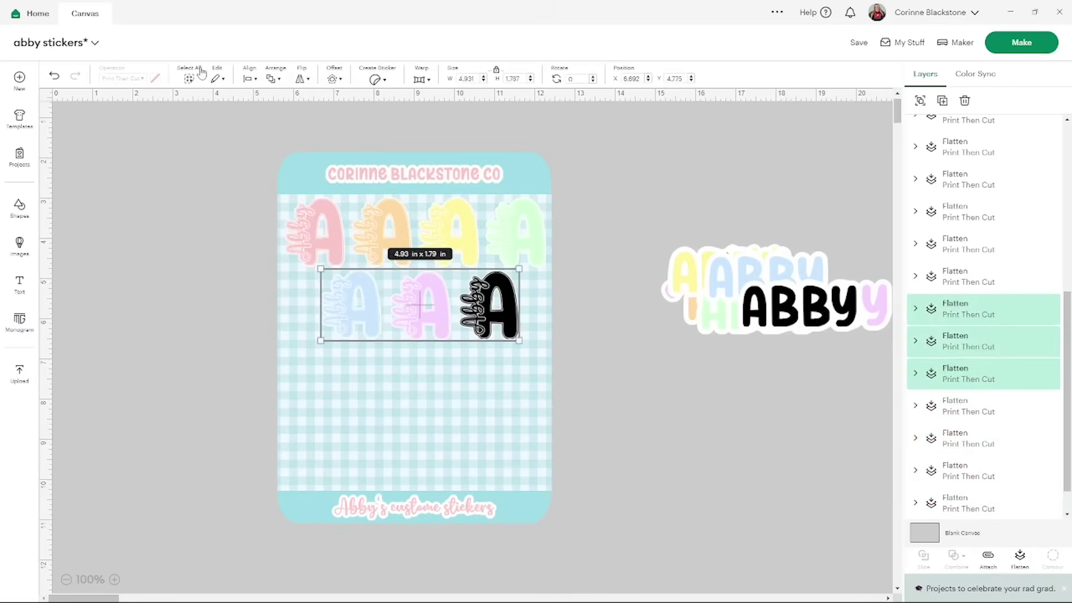
left_click(250, 79)
left_click(285, 174)
left_click(249, 79)
left_click(285, 285)
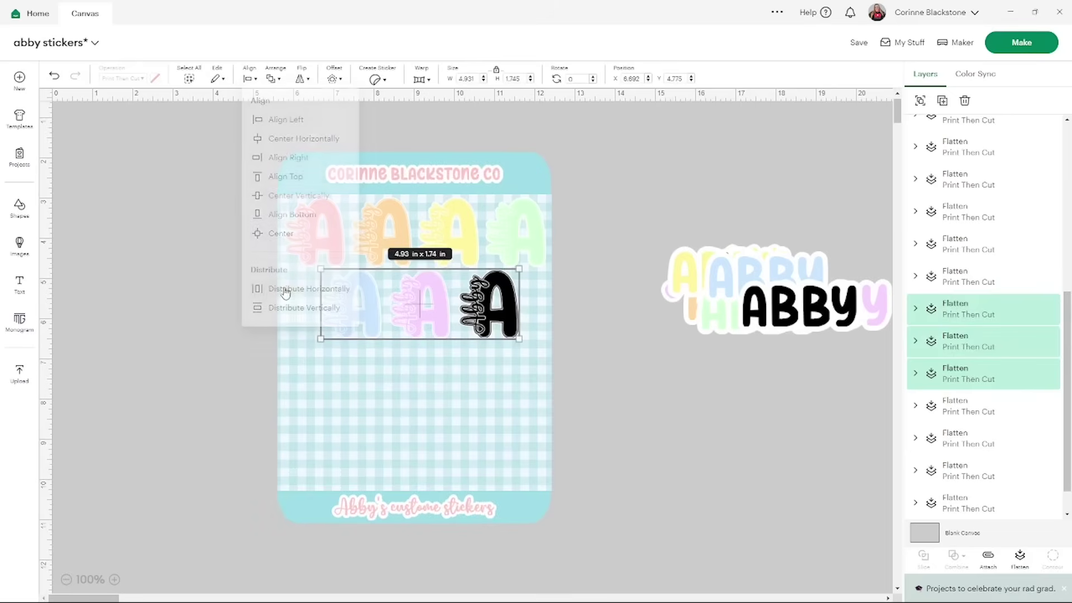
left_click_drag(484, 314, 484, 311)
left_click(600, 198)
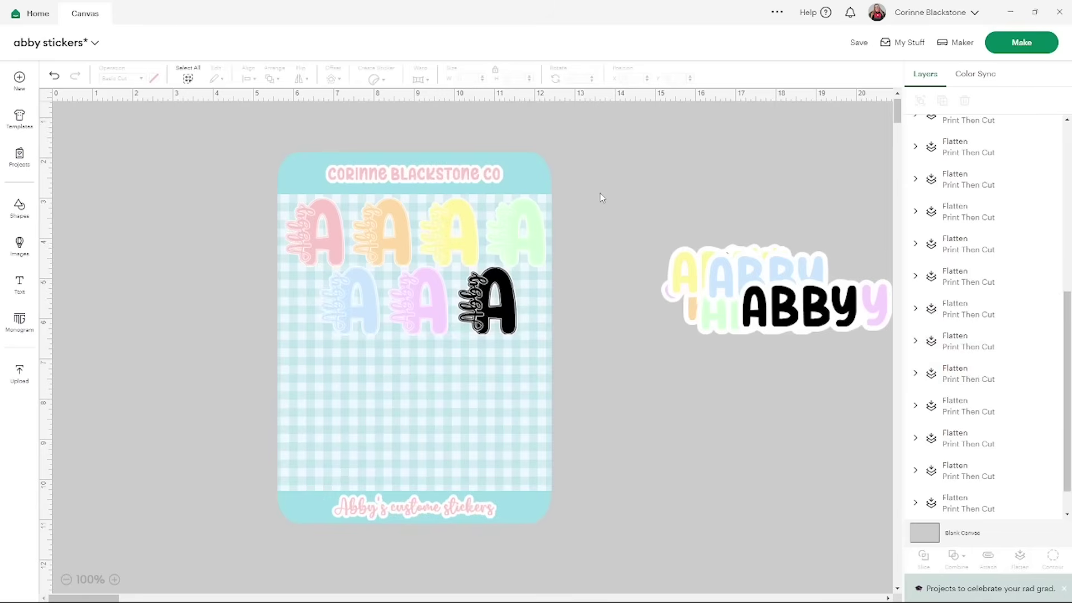
- Move the ABBY sticker aside and pull its coloured layers down onto the black ABBY
left_click_drag(693, 186, 799, 343)
left_click_drag(808, 302, 759, 303)
left_click(759, 303)
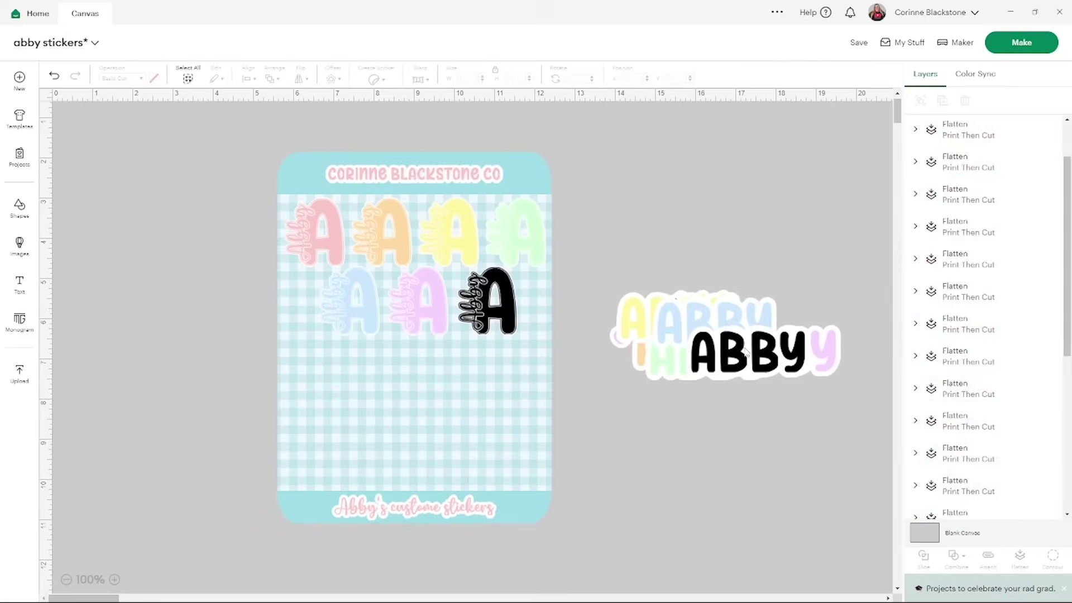
left_click_drag(748, 352, 692, 474)
left_click(725, 351)
left_click_drag(725, 351, 690, 472)
left_click_drag(781, 351, 696, 471)
left_click_drag(693, 357, 691, 471)
left_click_drag(681, 318, 692, 472)
left_click_drag(698, 354, 707, 479)
- Centre the stacked ABBY layers and shrink them to about 1.28 × 0.54 in
left_click_drag(793, 519, 644, 397)
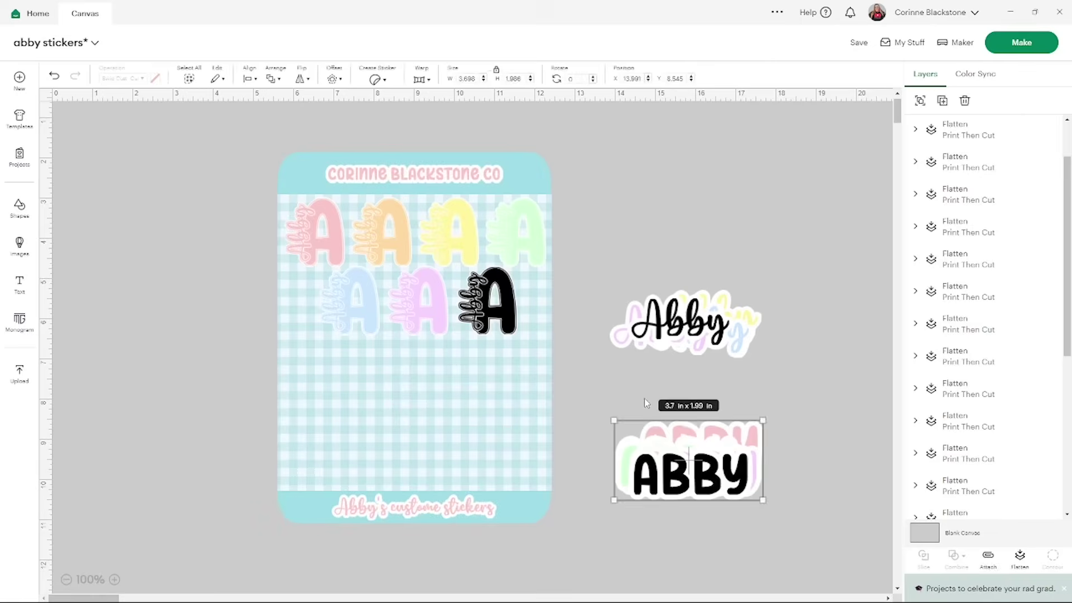
left_click(250, 80)
left_click(266, 233)
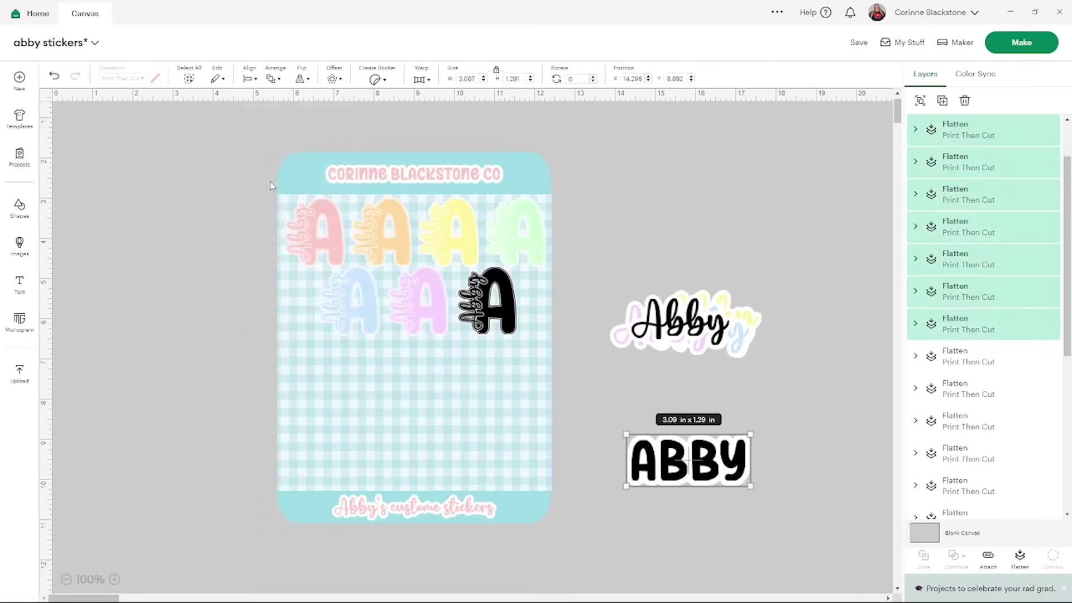
left_click_drag(750, 486, 501, 391)
left_click(710, 455)
- Drag the pink, yellow, orange, green, blue, purple and black ABBYs onto the sheet in two rows
left_click_drag(658, 450, 515, 357)
left_click_drag(651, 445, 467, 357)
left_click_drag(647, 445, 321, 366)
left_click_drag(410, 371, 452, 373)
left_click_drag(513, 352, 513, 360)
left_click_drag(391, 394, 358, 394)
left_click_drag(447, 395, 425, 398)
left_click_drag(491, 390, 482, 393)
- Align Top and Distribute Horizontally the pink, orange, yellow and green ABBYs
left_click(303, 359)
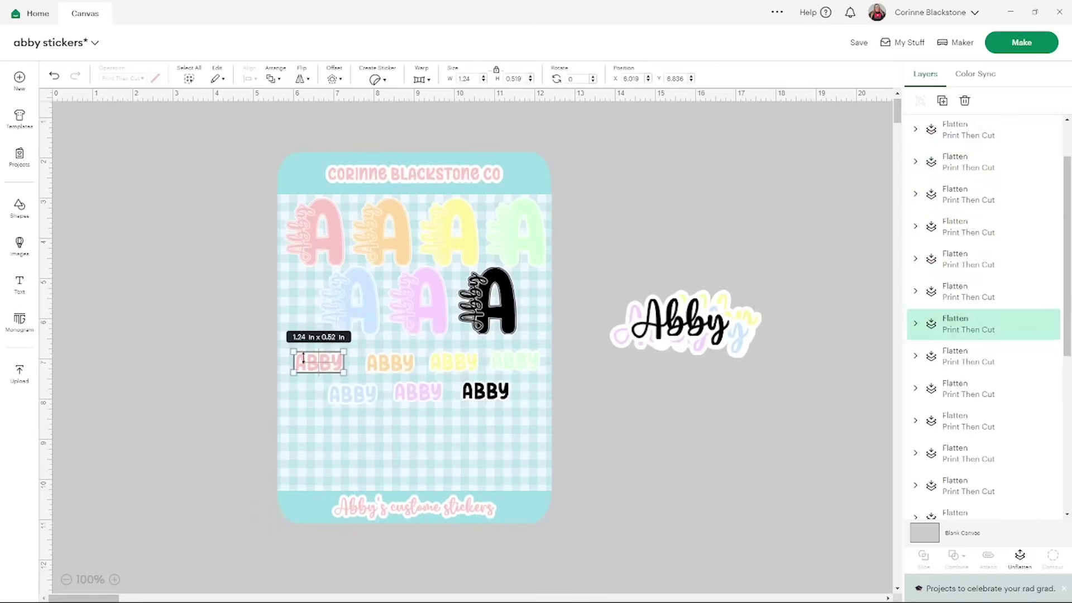
left_click(390, 361, "shift")
left_click(453, 362, "shift")
left_click(493, 361, "shift")
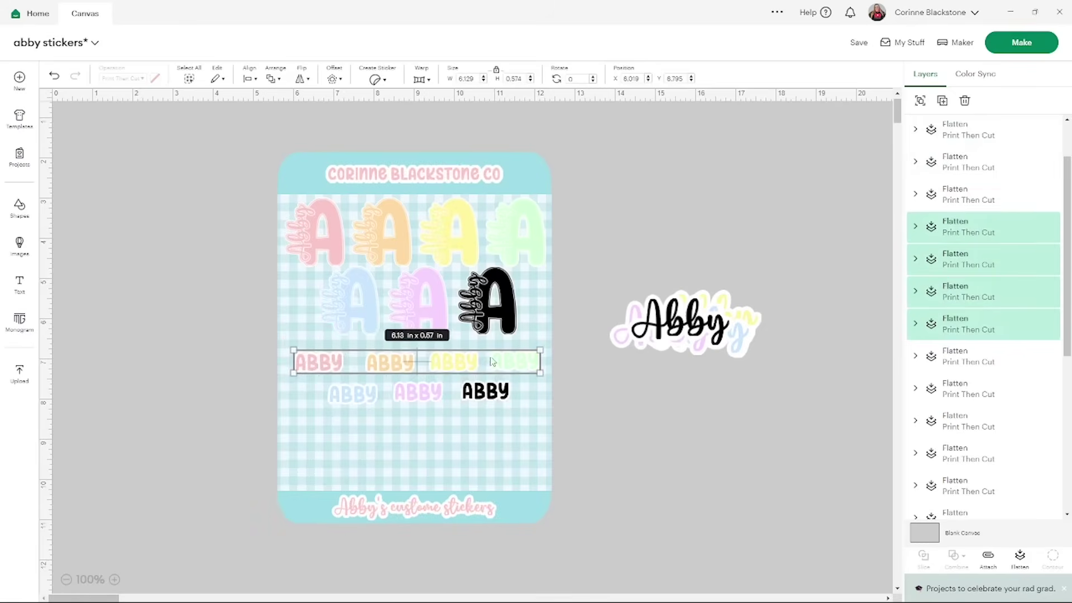
left_click(249, 79)
left_click(276, 176)
left_click(249, 80)
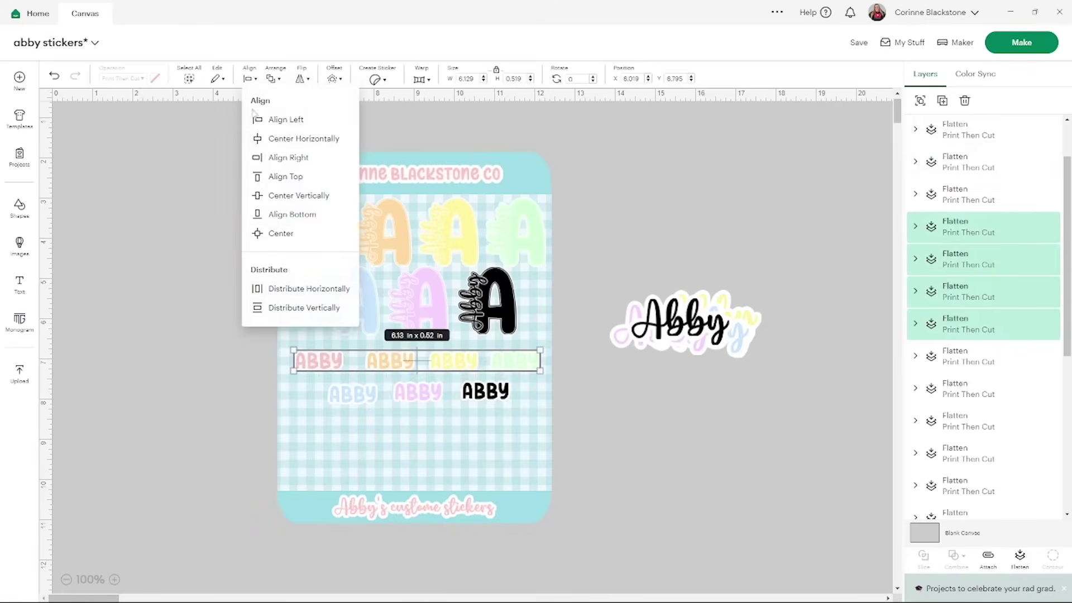
left_click(274, 288)
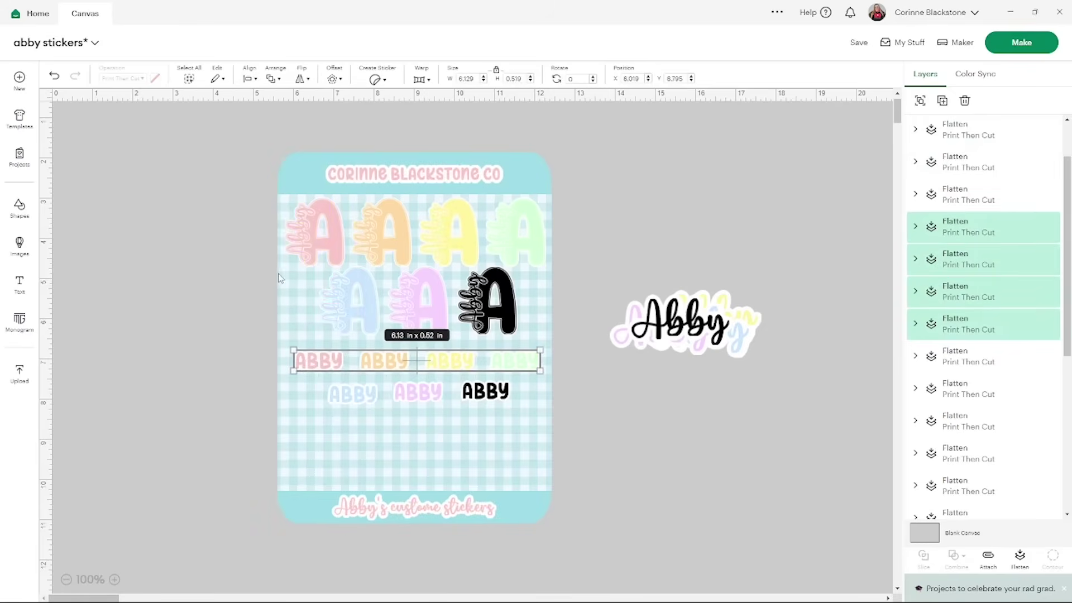
- Align Top and distribute the blue, pink and black ABBYs, then raise that row slightly
left_click(370, 397)
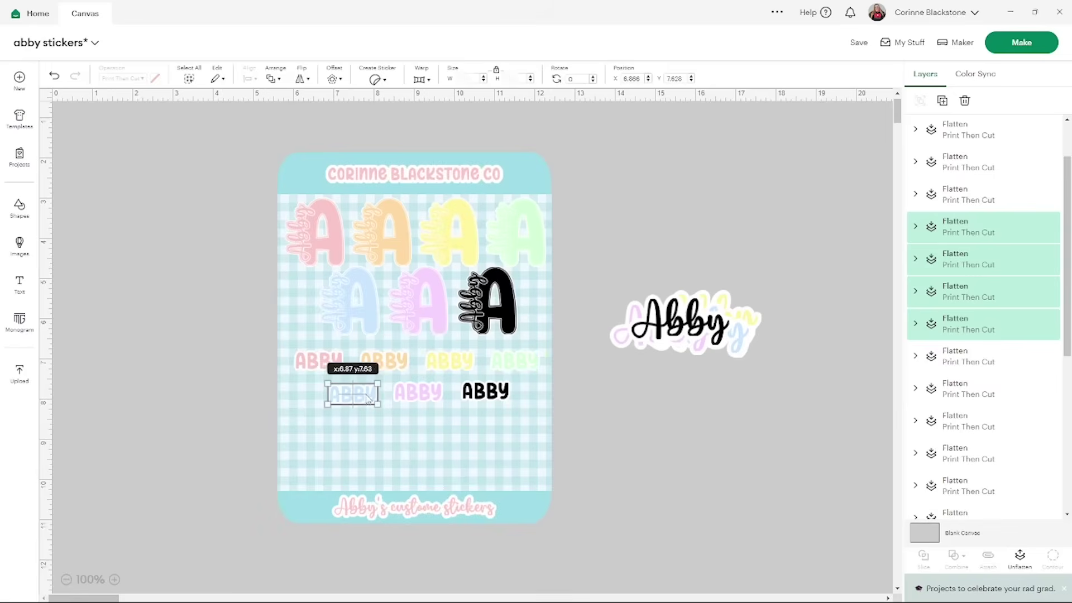
left_click(424, 399, "shift")
left_click(485, 399, "shift")
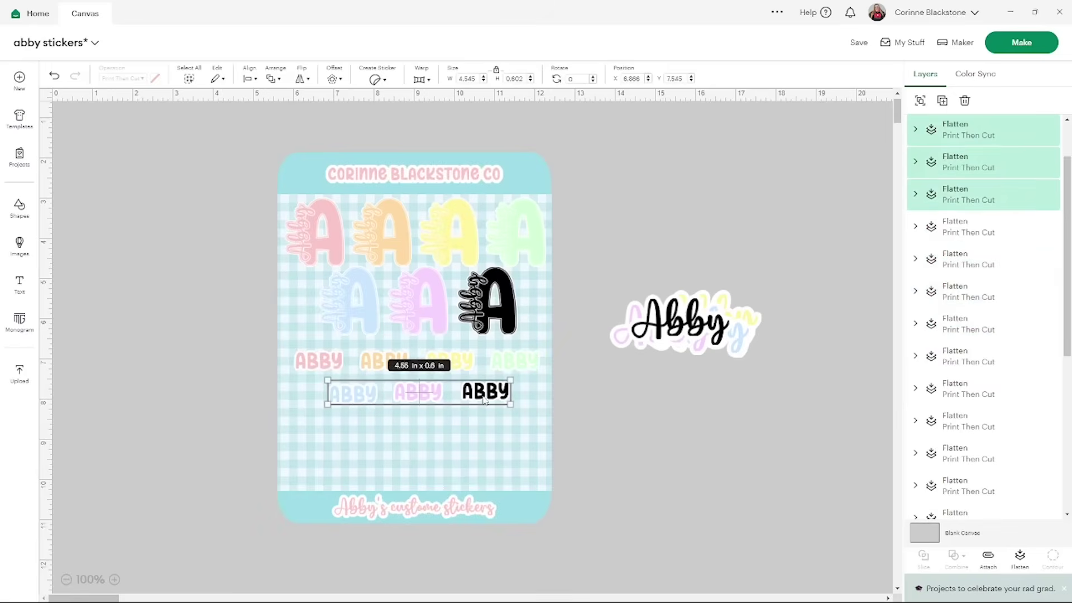
left_click(251, 79)
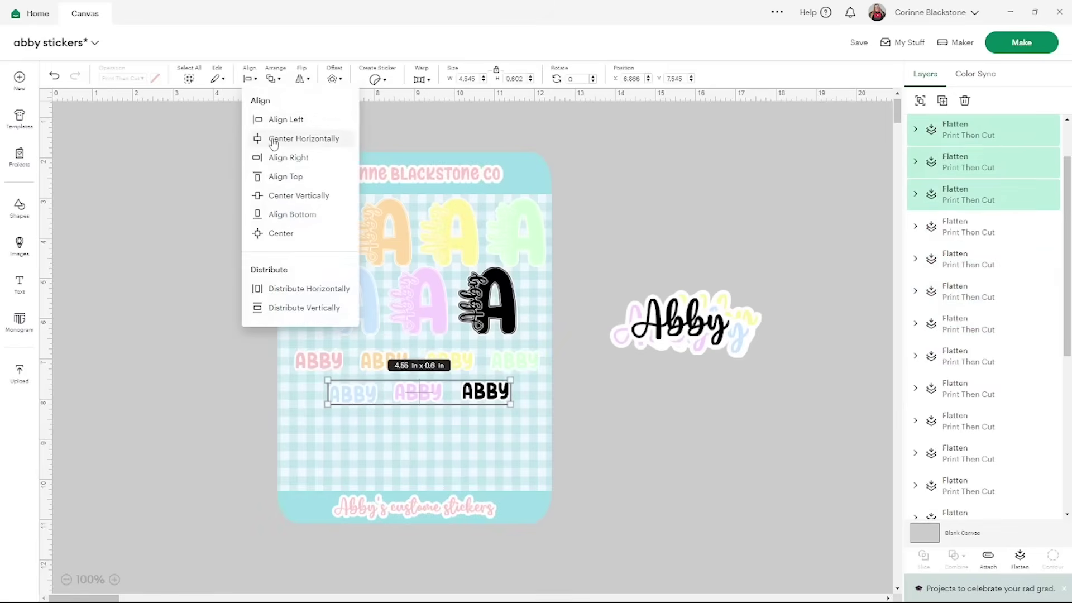
left_click(275, 176)
left_click(249, 79)
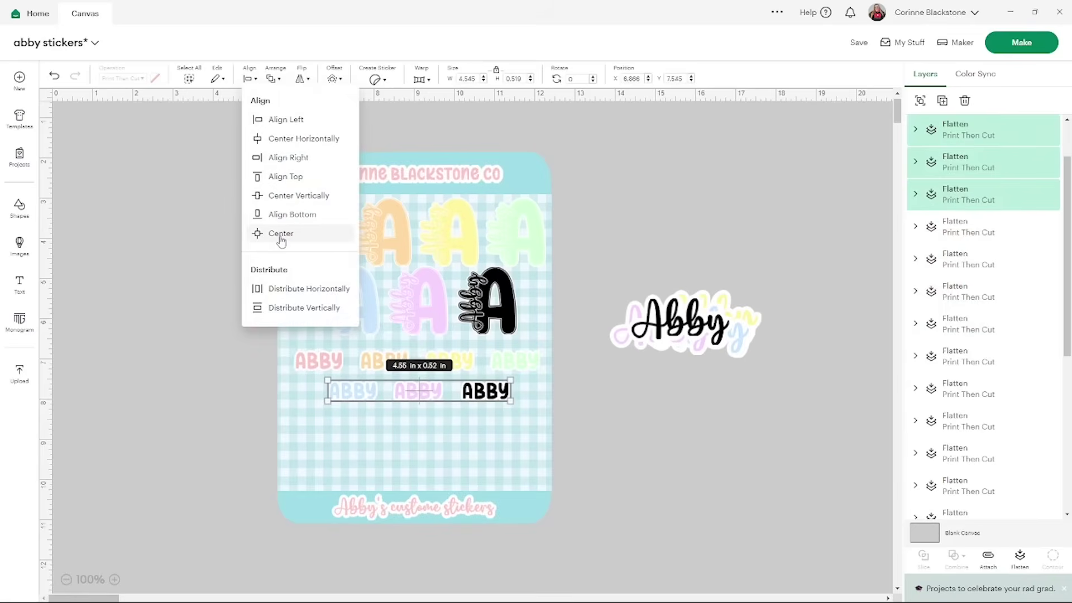
left_click(284, 289)
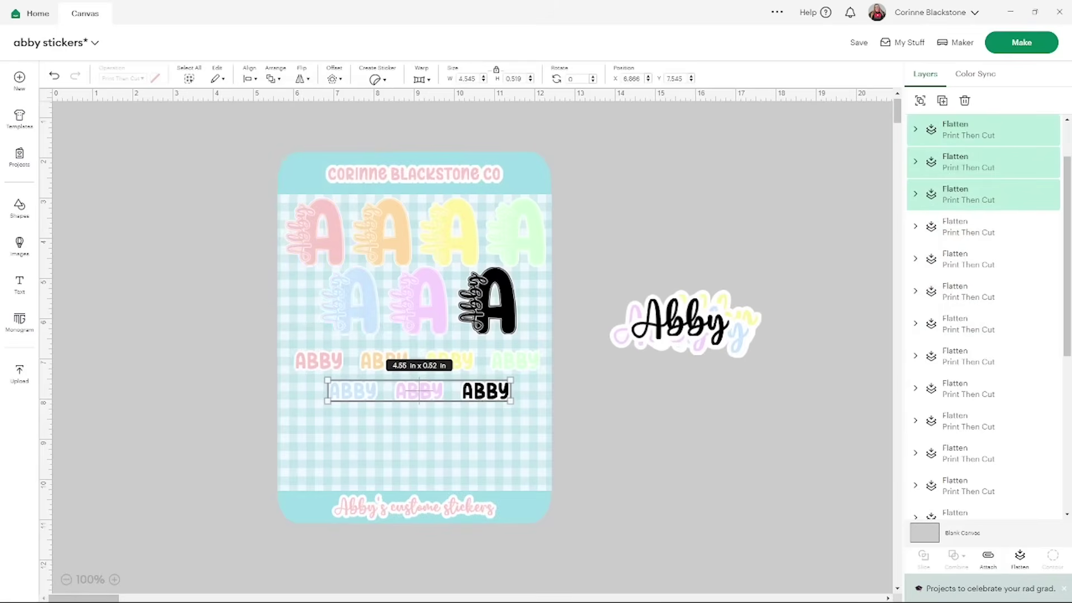
left_click_drag(481, 397, 482, 394)
- Centre the script Abby layers on each other and resize the sticker to 1.25 in wide
left_click(546, 398)
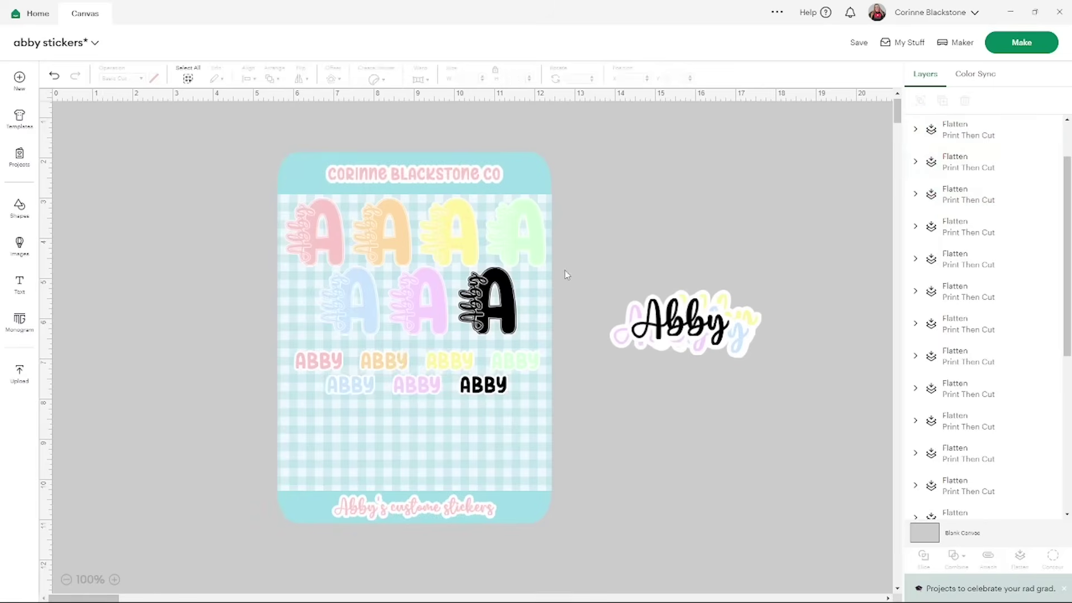
left_click_drag(653, 223, 772, 416)
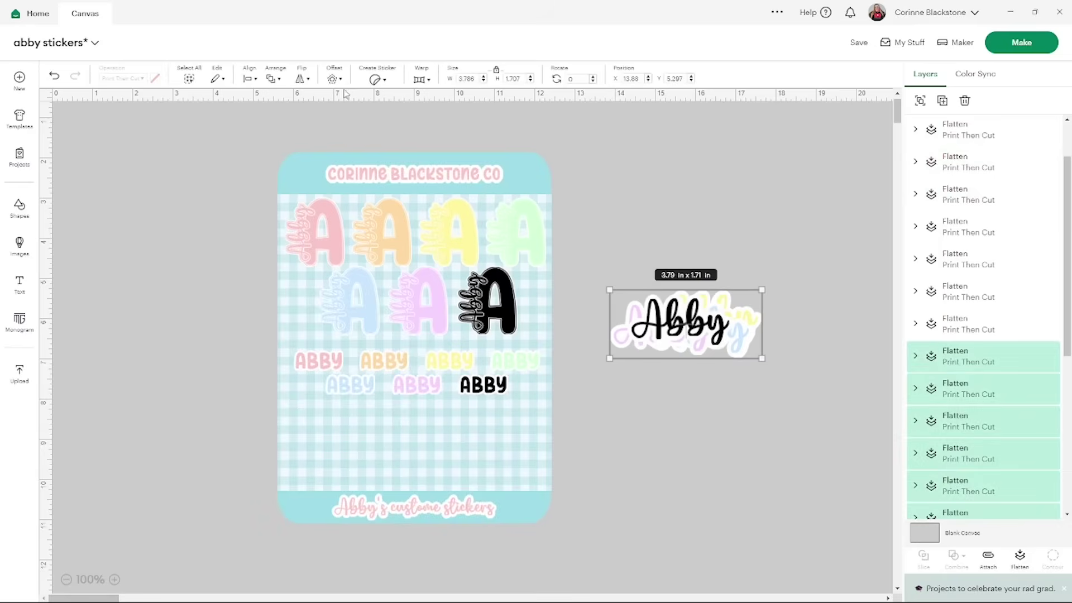
left_click(255, 79)
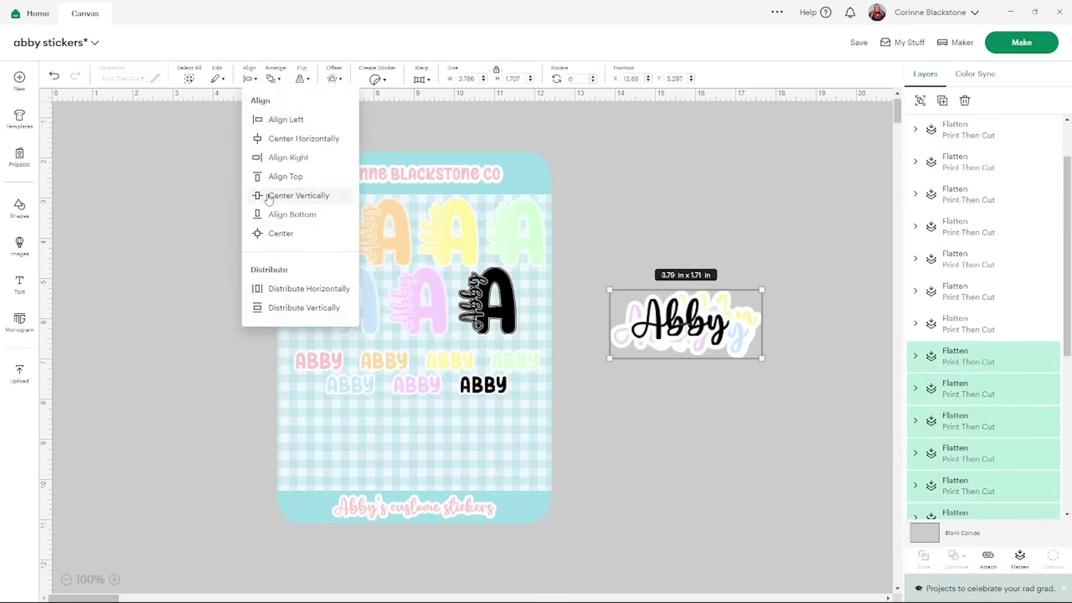
left_click(282, 233)
left_click_drag(739, 351, 518, 451)
left_click_drag(519, 453, 368, 468)
left_click(621, 397)
- Drag the pink, orange, yellow, green, blue, purple and black Abbys onto the sheet in two rows
left_click_drag(490, 445, 456, 443)
left_click_drag(463, 441, 391, 436)
left_click_drag(495, 440, 323, 427)
left_click_drag(393, 434, 388, 429)
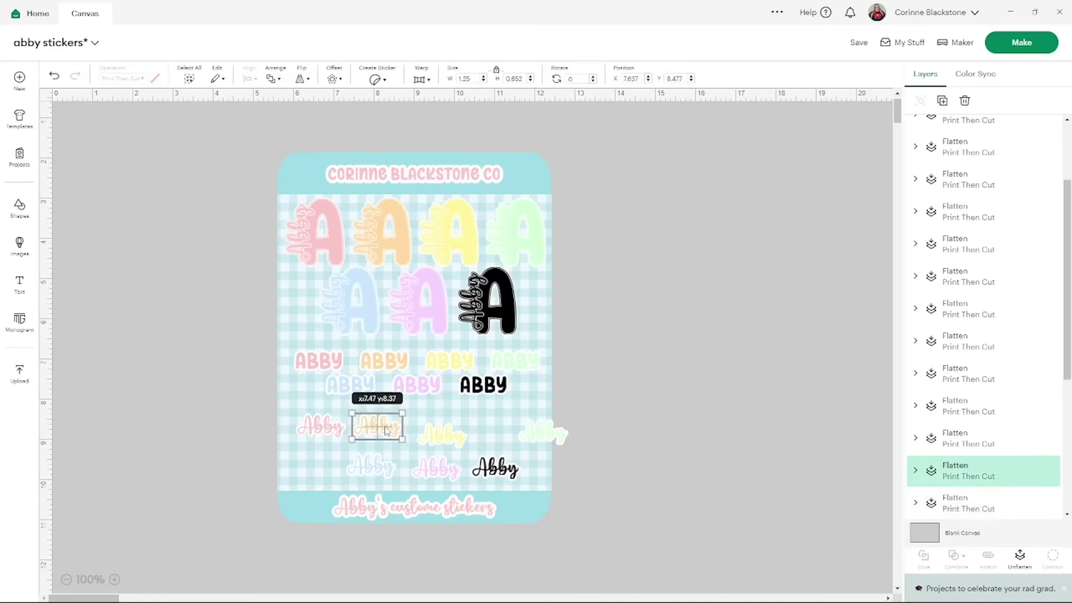
left_click_drag(452, 442, 444, 434)
left_click_drag(550, 436, 509, 434)
left_click_drag(384, 471, 372, 466)
left_click_drag(441, 470, 423, 467)
left_click_drag(501, 479, 479, 473)
- Align Top and distribute the pink, orange, yellow and green Abbys, then raise the row slightly
left_click(342, 430)
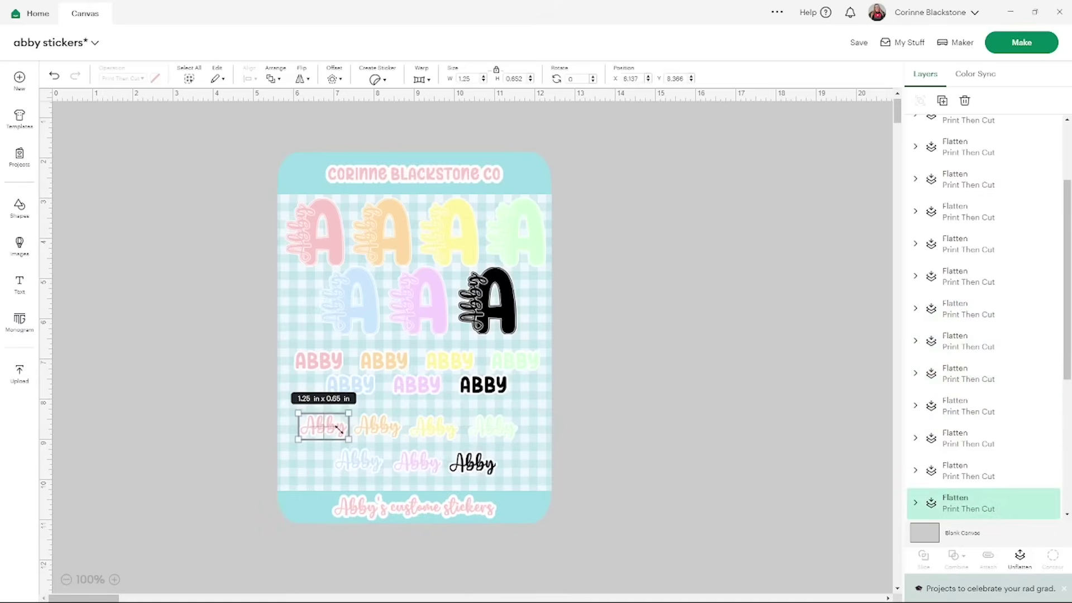
left_click(391, 428, "shift")
left_click(437, 429, "shift")
left_click(482, 431, "shift")
left_click(250, 79)
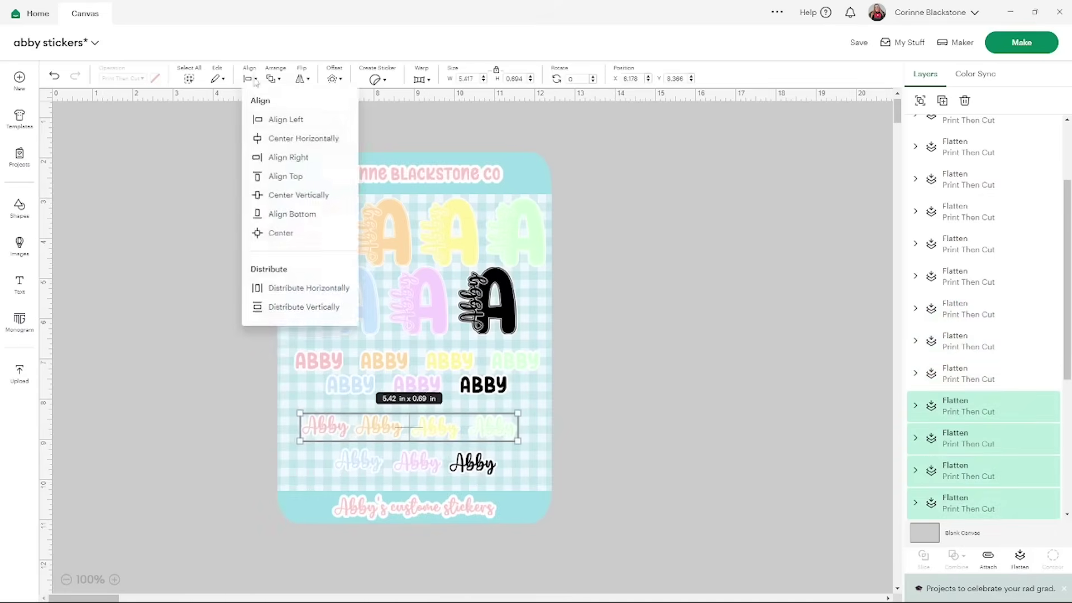
left_click(279, 176)
left_click(249, 78)
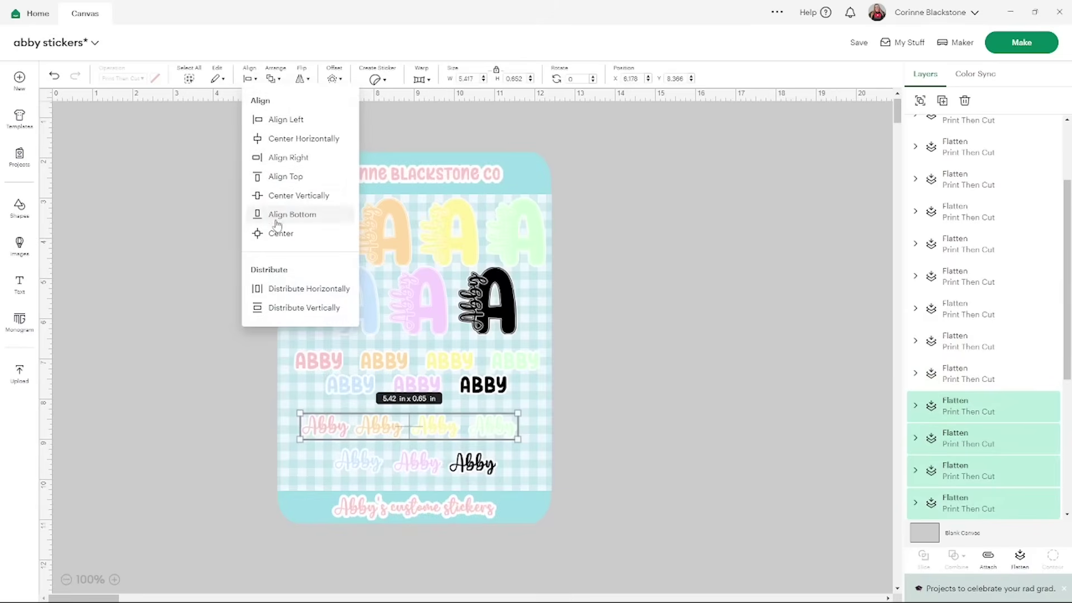
left_click(268, 286)
left_click_drag(431, 429, 431, 422)
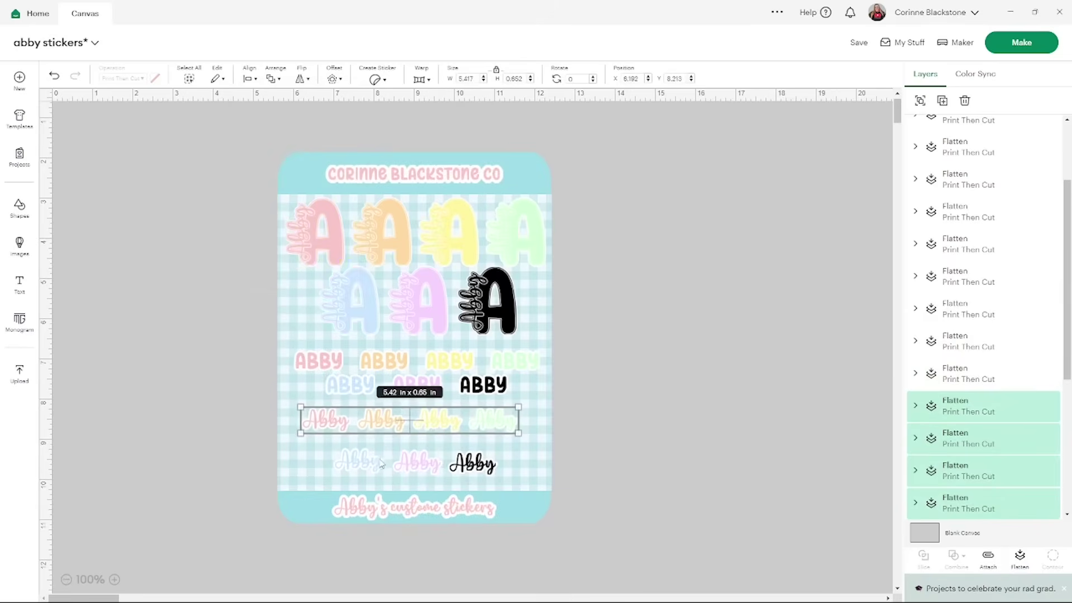
- Align Top and distribute the bottom-row Abbys, including purple and black, and move that row up
left_click(374, 455)
left_click(403, 469, "shift")
left_click(471, 463, "shift")
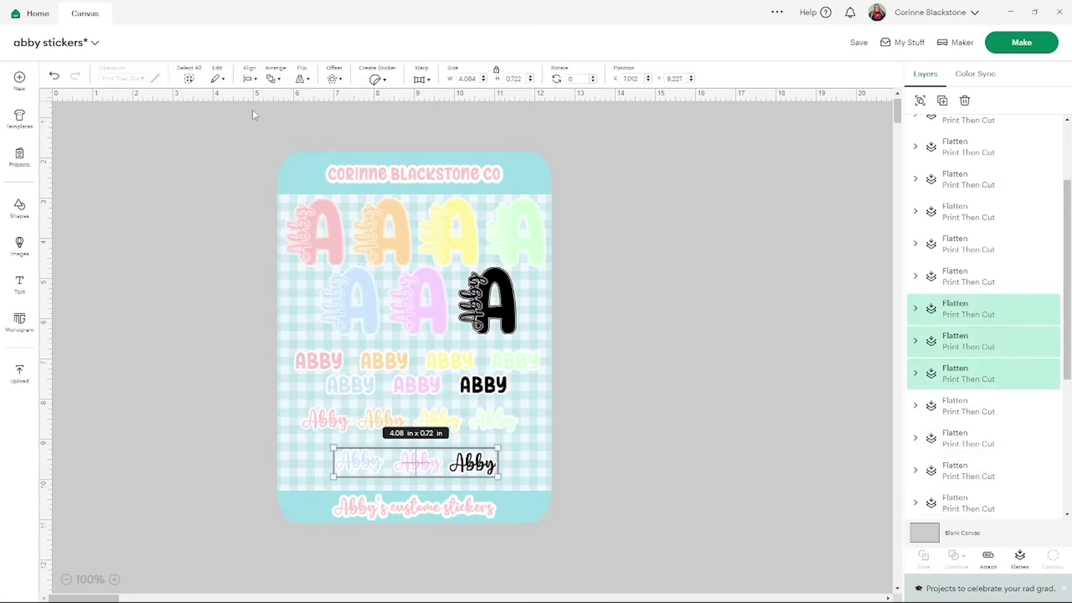
left_click(249, 78)
left_click(280, 176)
left_click(249, 78)
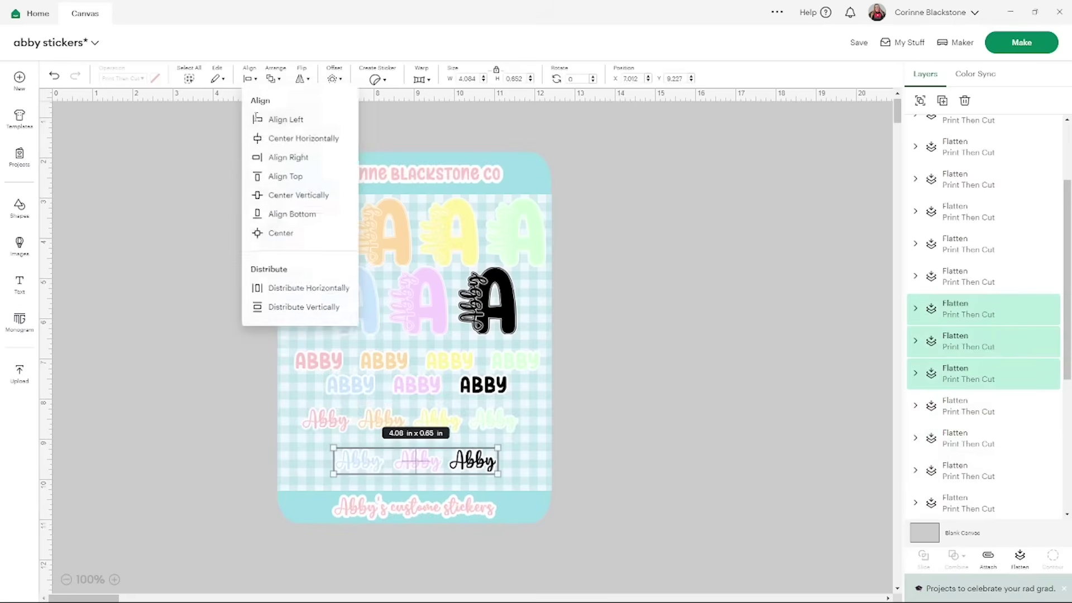
left_click(296, 288)
left_click_drag(420, 468, 421, 455)
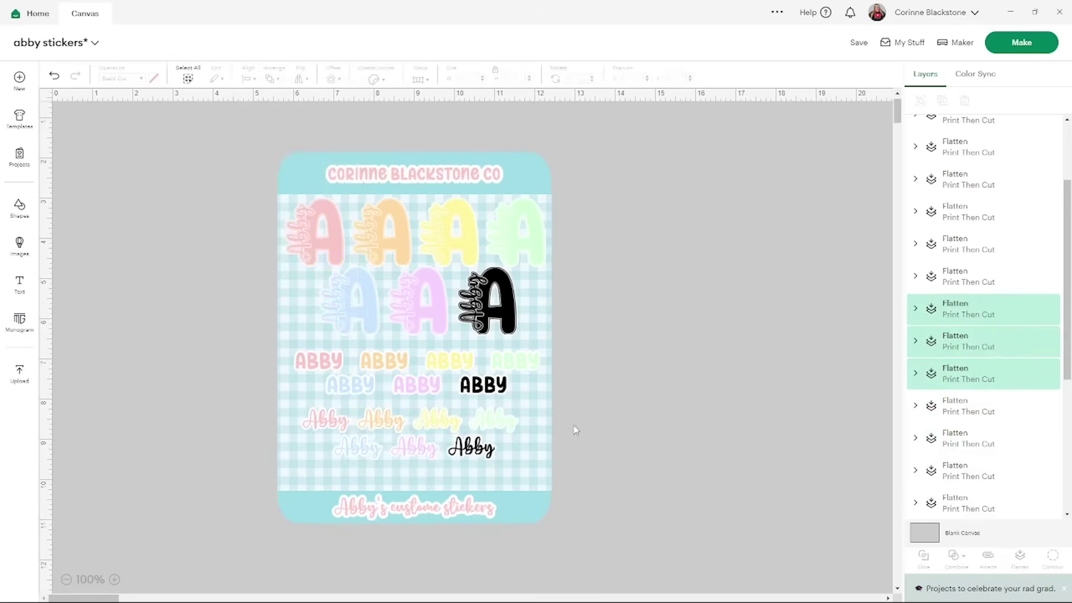
left_click(575, 431)
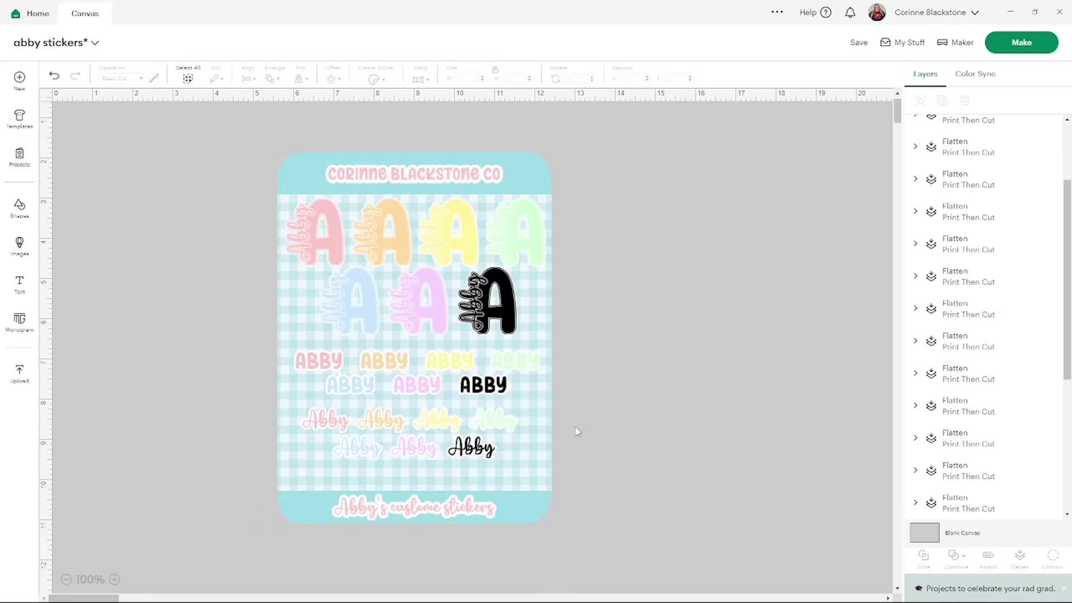
- Search the image library for 'daisy' and insert the first result onto the canvas
left_click(19, 244)
left_click(92, 83)
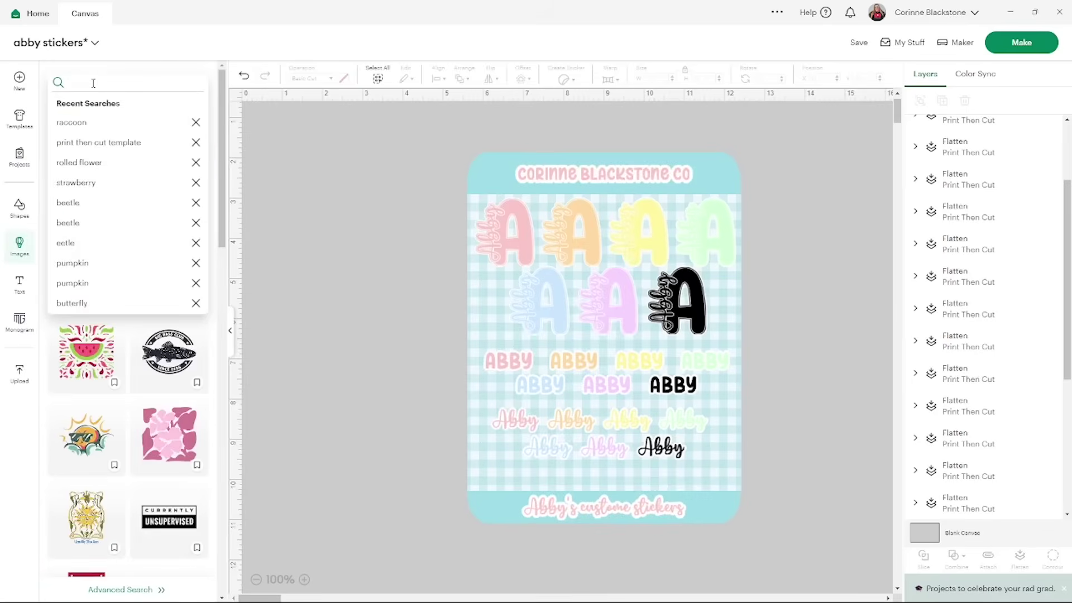
type("daisy")
key("Return")
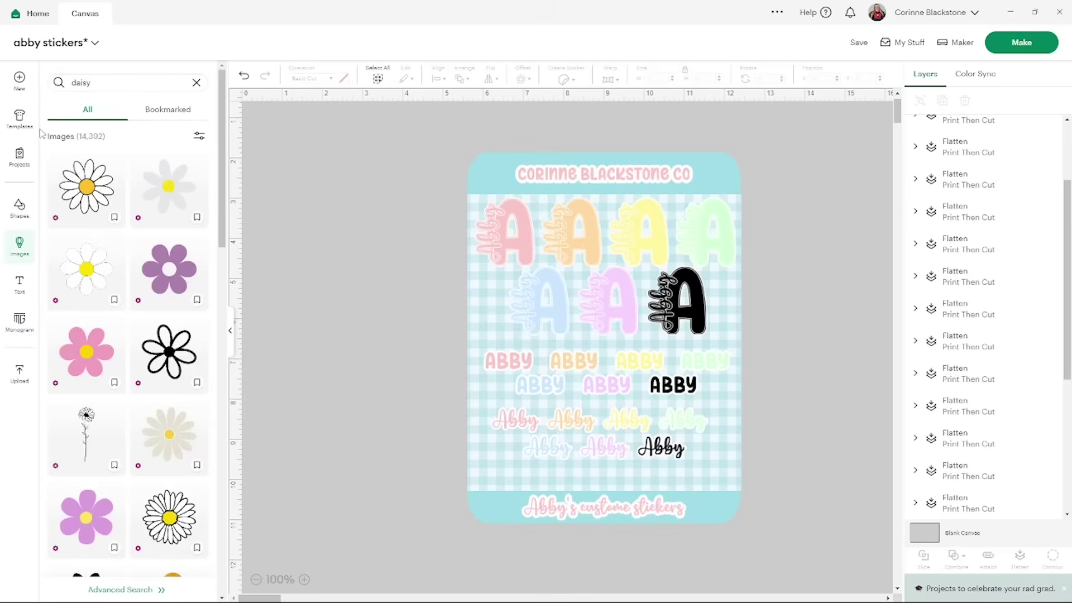
left_click(106, 199)
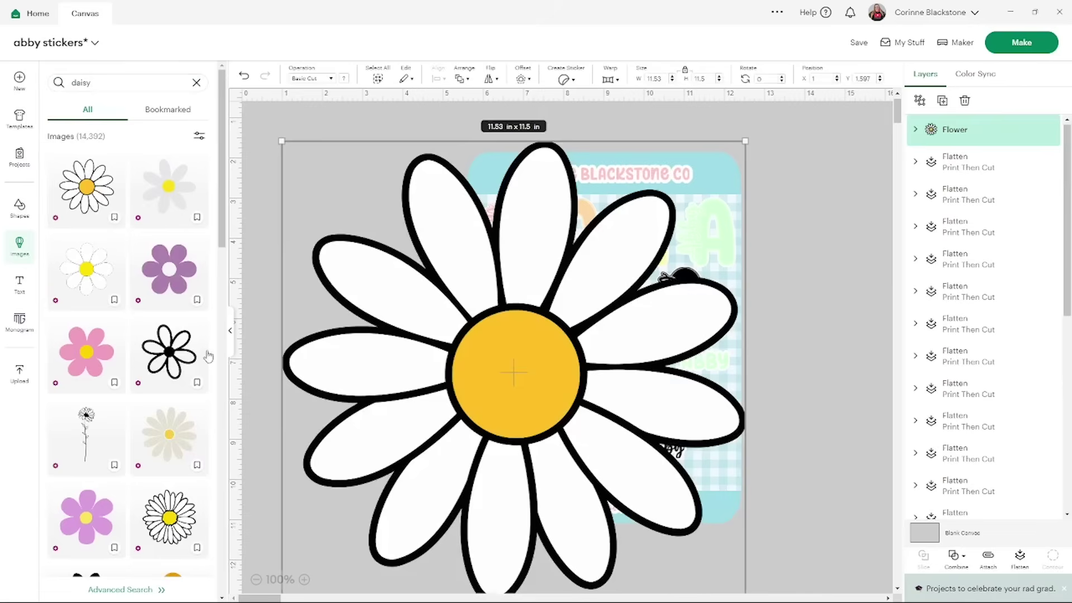
left_click(230, 331)
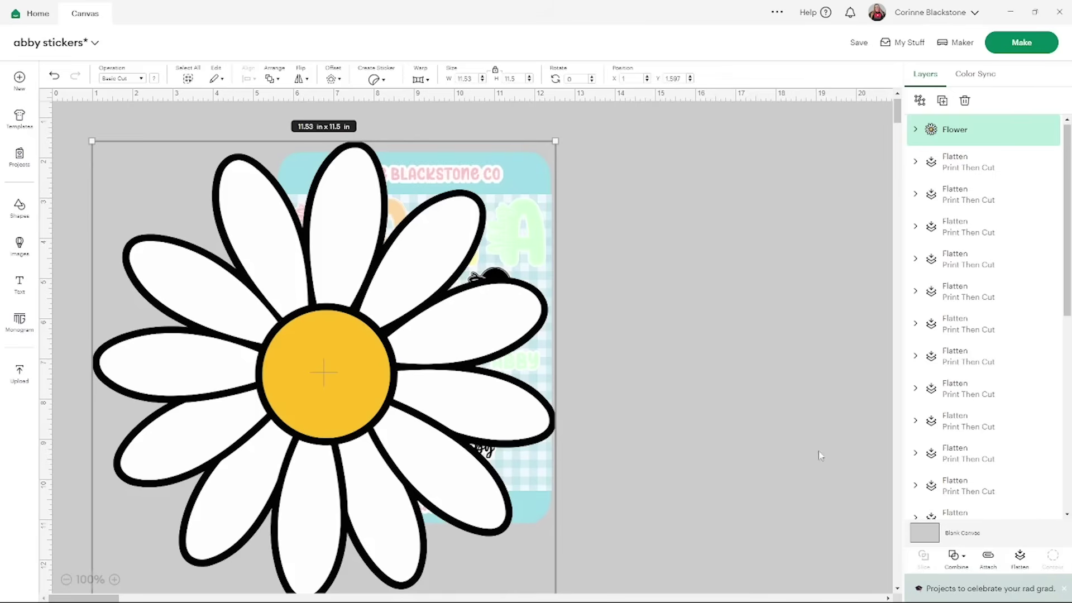
- Flatten the daisy for Print Then Cut and shrink it to about 2.7 in beside the sheet
left_click(1019, 555)
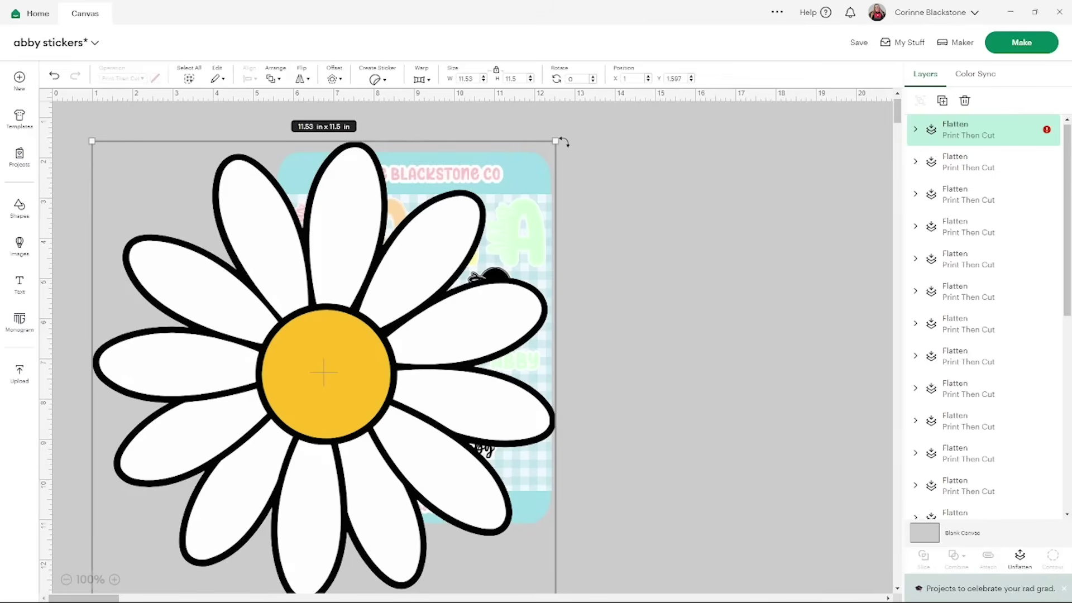
left_click_drag(556, 141, 201, 494)
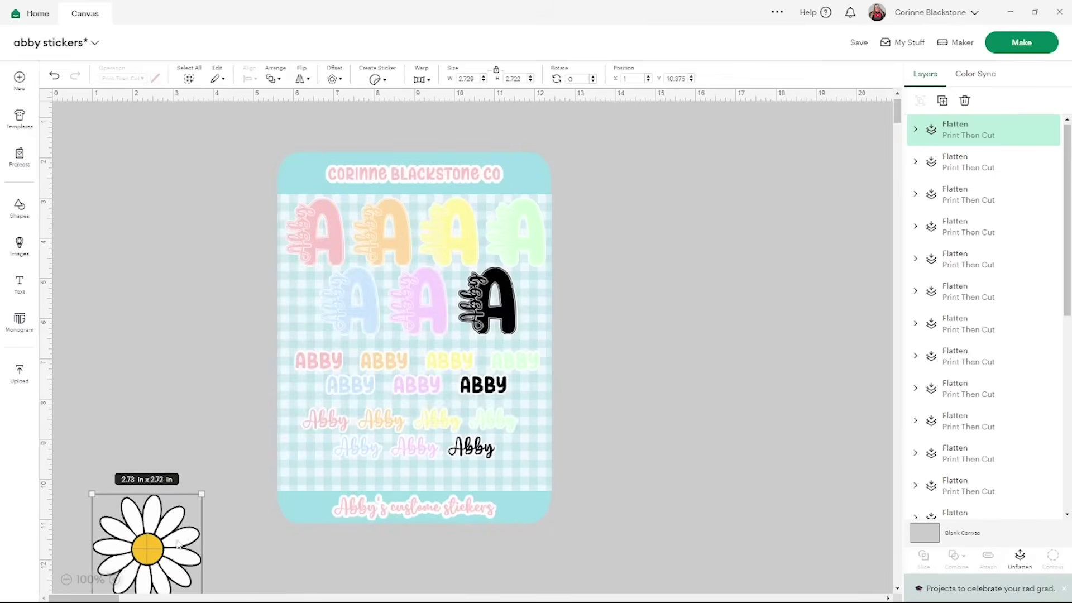
left_click_drag(174, 546, 186, 392)
- Shrink the daisy to 0.88 in and place duplicates in all four corners of the sheet
left_click_drag(216, 450, 307, 305)
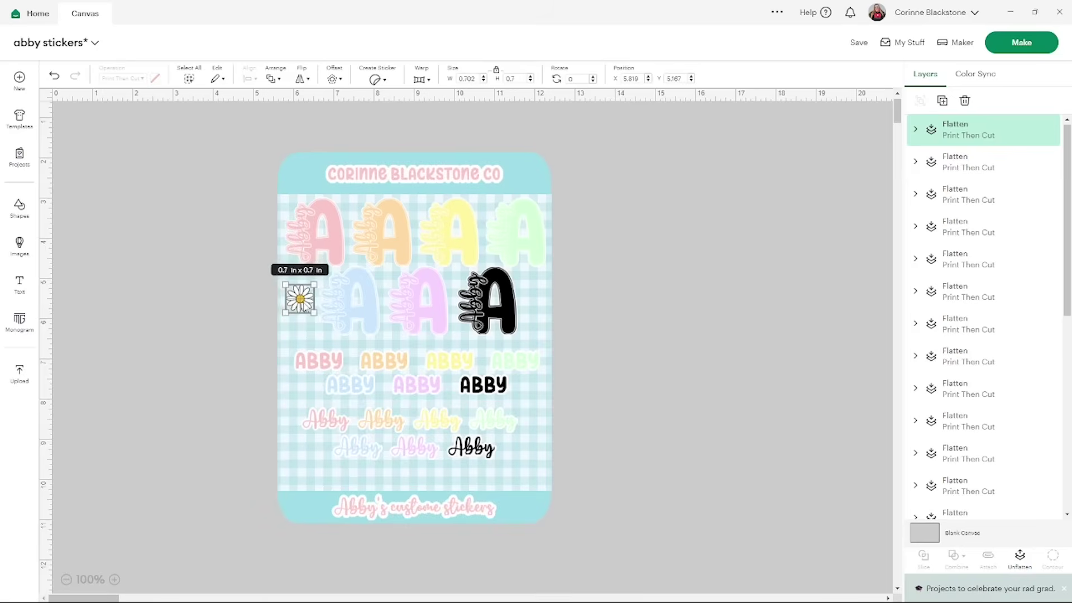
left_click(941, 100)
left_click_drag(327, 322, 530, 470)
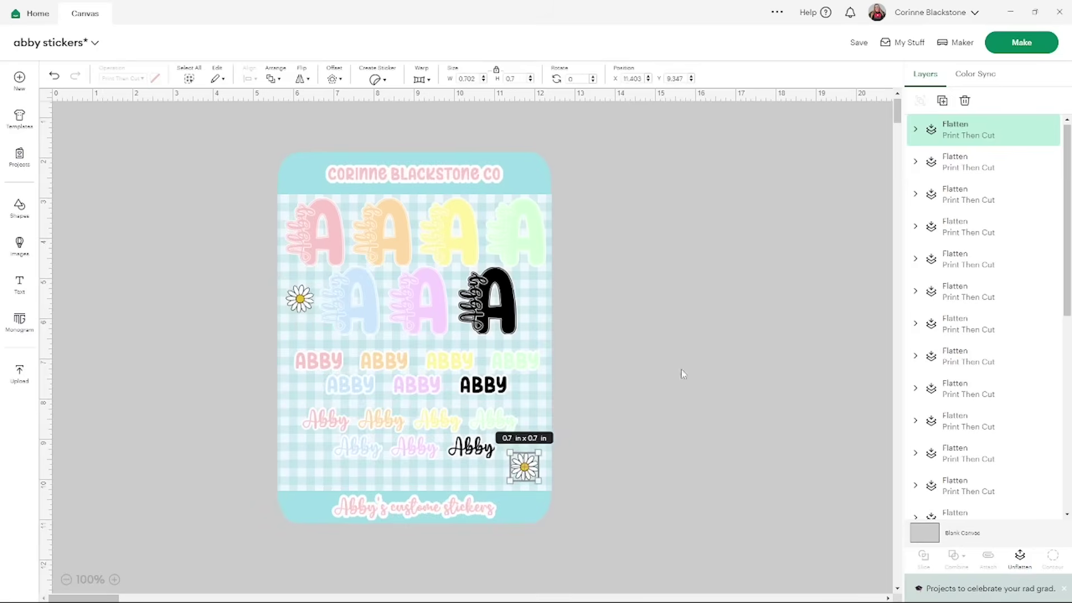
left_click(941, 101)
left_click_drag(549, 493, 308, 473)
left_click(942, 100)
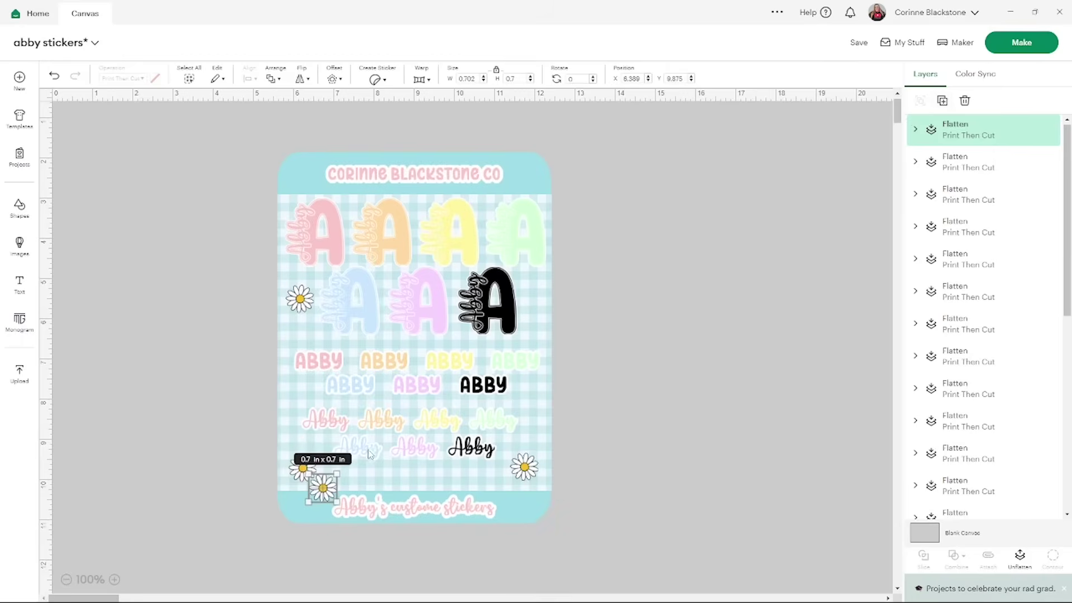
left_click_drag(322, 495, 525, 174)
left_click(942, 100)
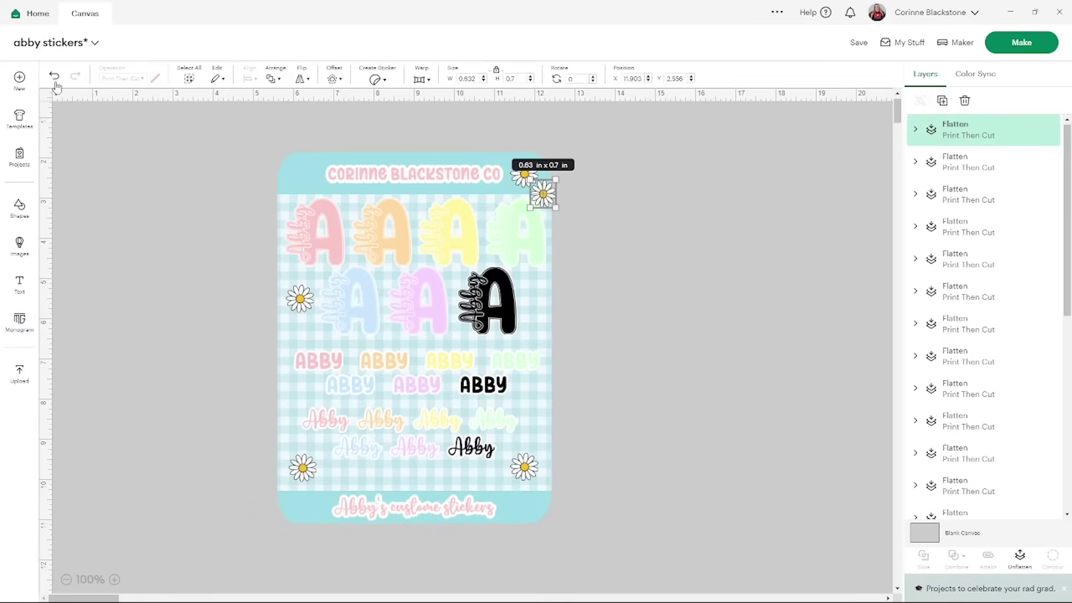
left_click(306, 133)
left_click_drag(551, 197, 311, 177)
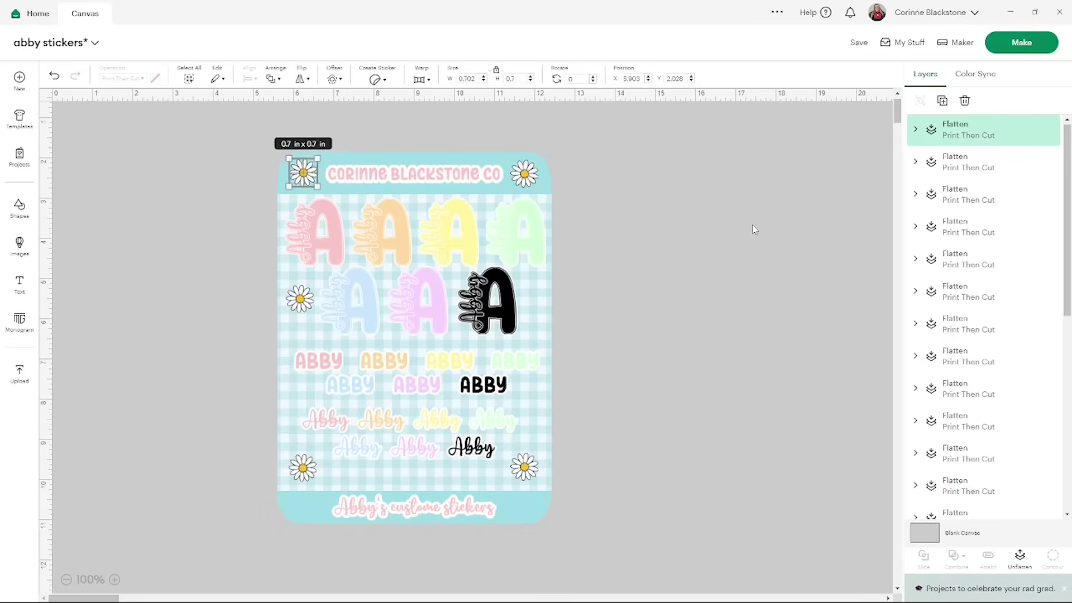
- Add daisy copies beside the black ABBY and black A, and nudge the daisy by the blue A down
left_click(942, 100)
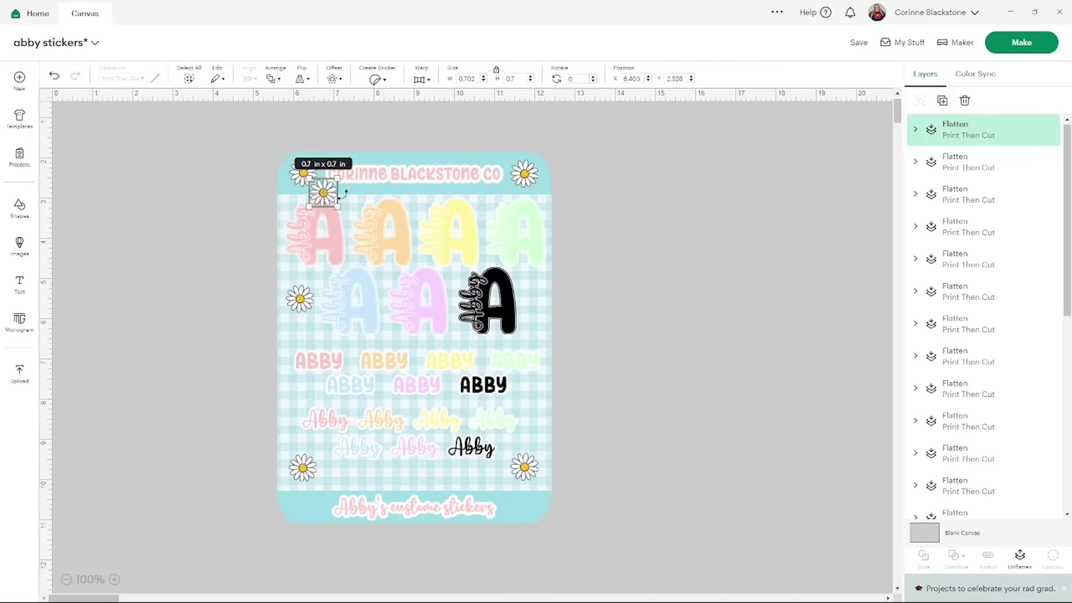
left_click_drag(327, 198, 533, 399)
left_click(943, 101)
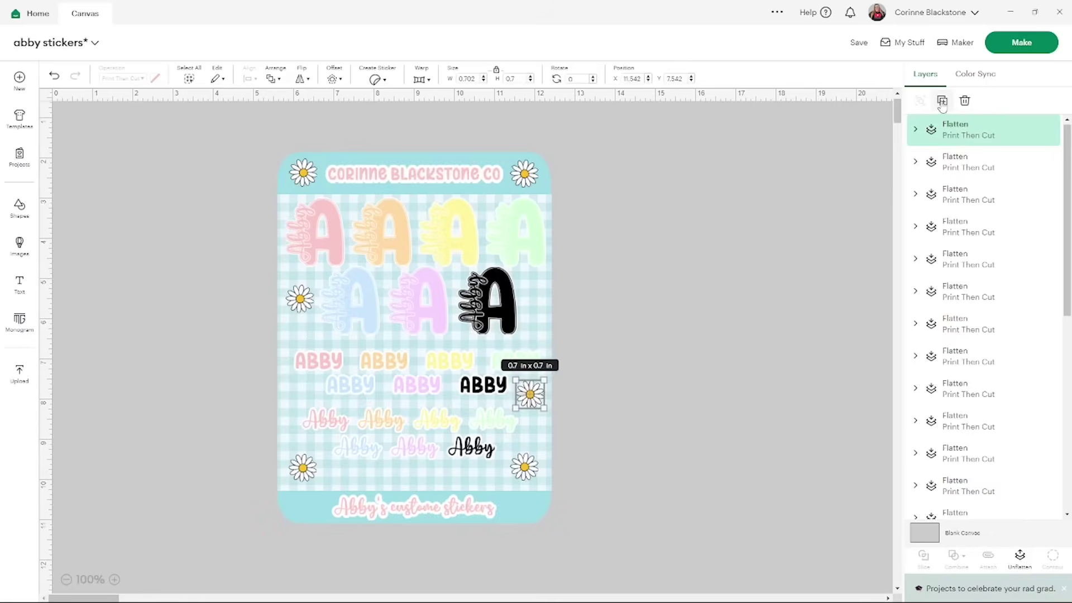
left_click_drag(558, 416, 311, 393)
left_click(942, 100)
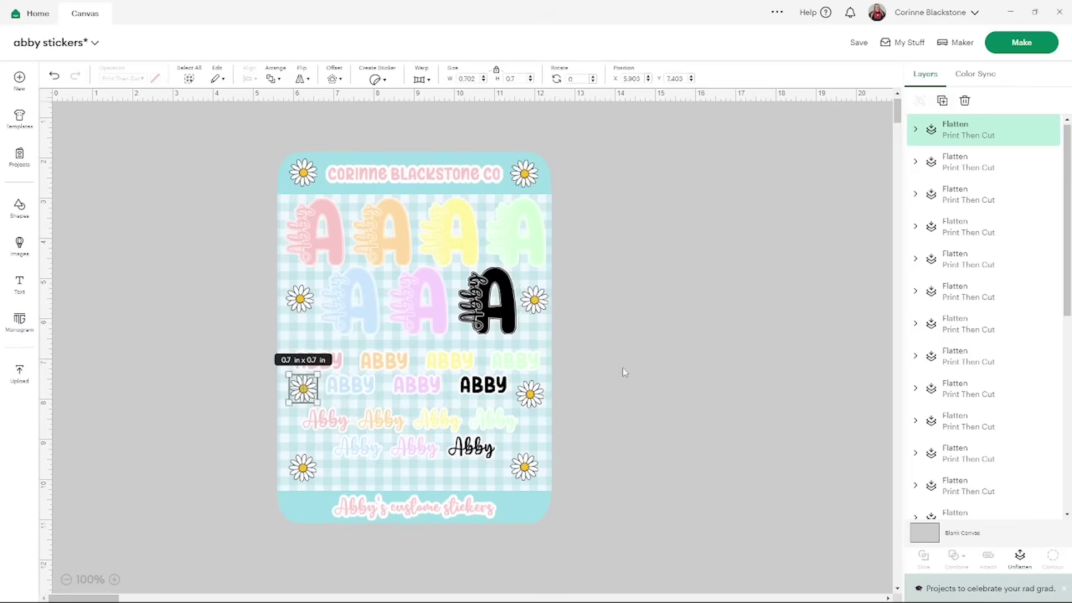
left_click(649, 367)
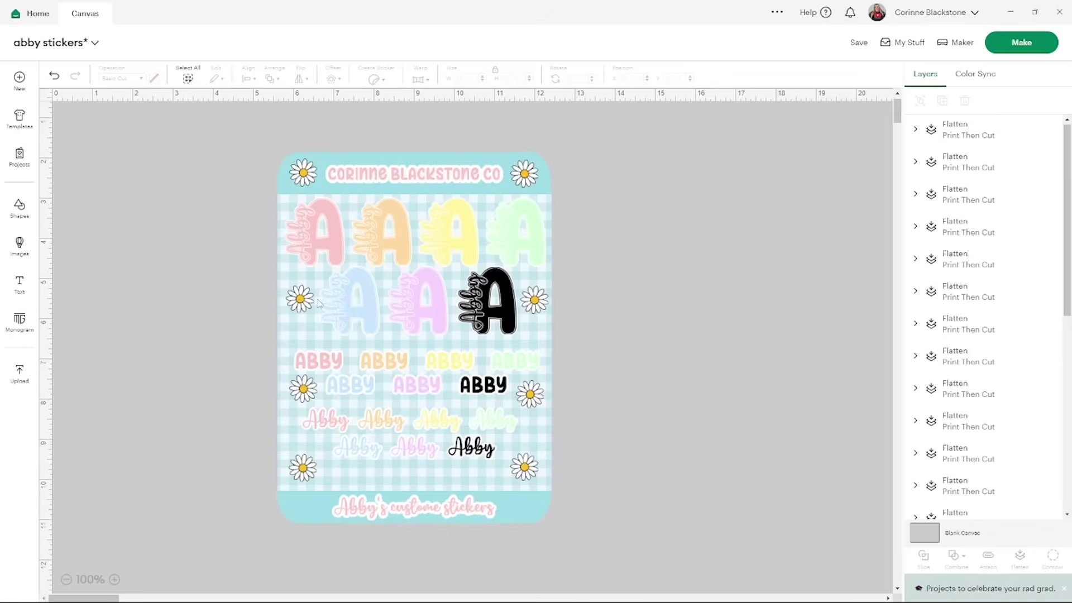
left_click_drag(307, 304, 308, 308)
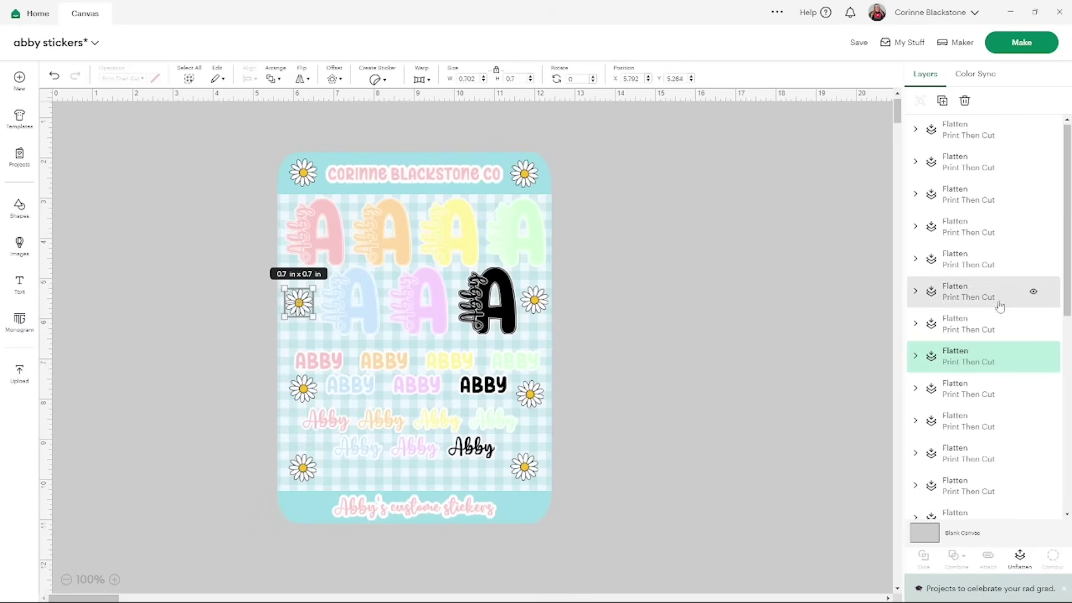
- Save the sticker project, start Make, and dismiss the Image Too Large warning
left_click(858, 43)
left_click(862, 69)
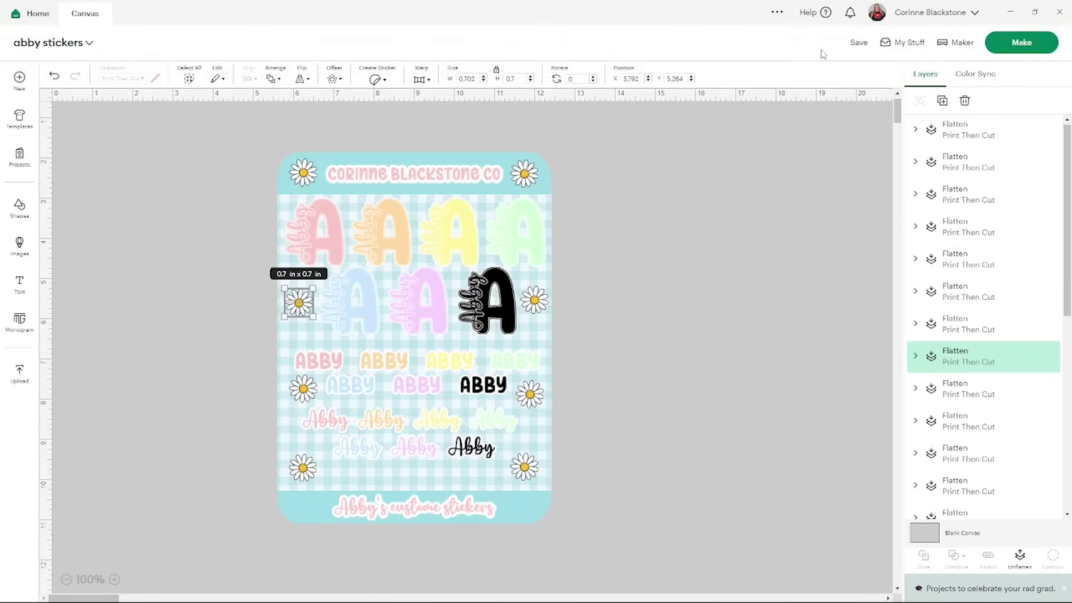
left_click(1022, 43)
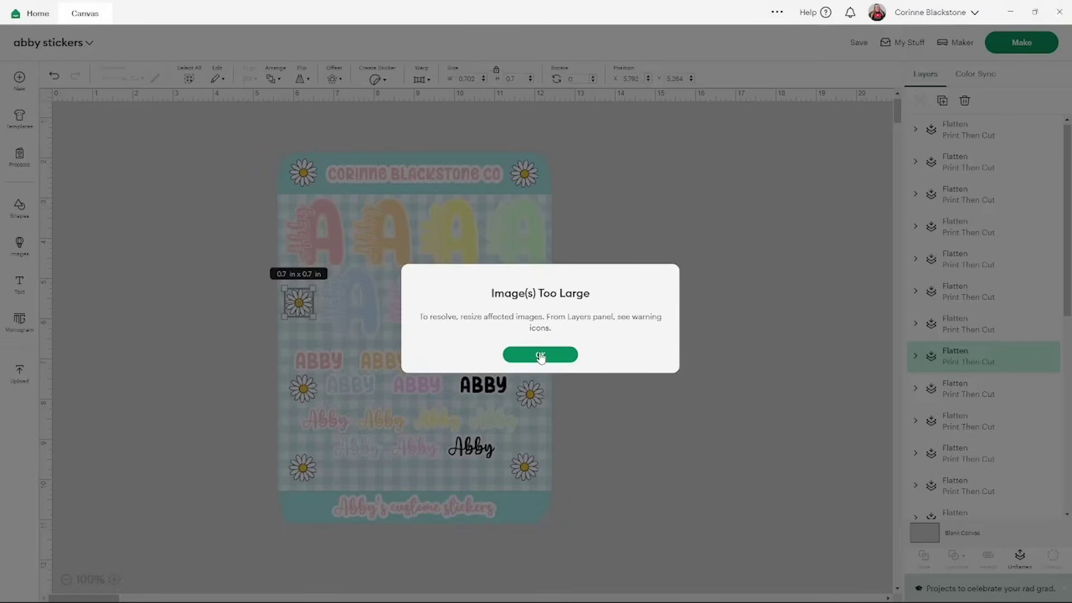
left_click(541, 355)
- Select all layers, shrink the whole sheet to 6.8 × 9.19 in, and proceed to mat preparation
scroll(975, 317, "down", 5)
scroll(975, 316, "down", 3)
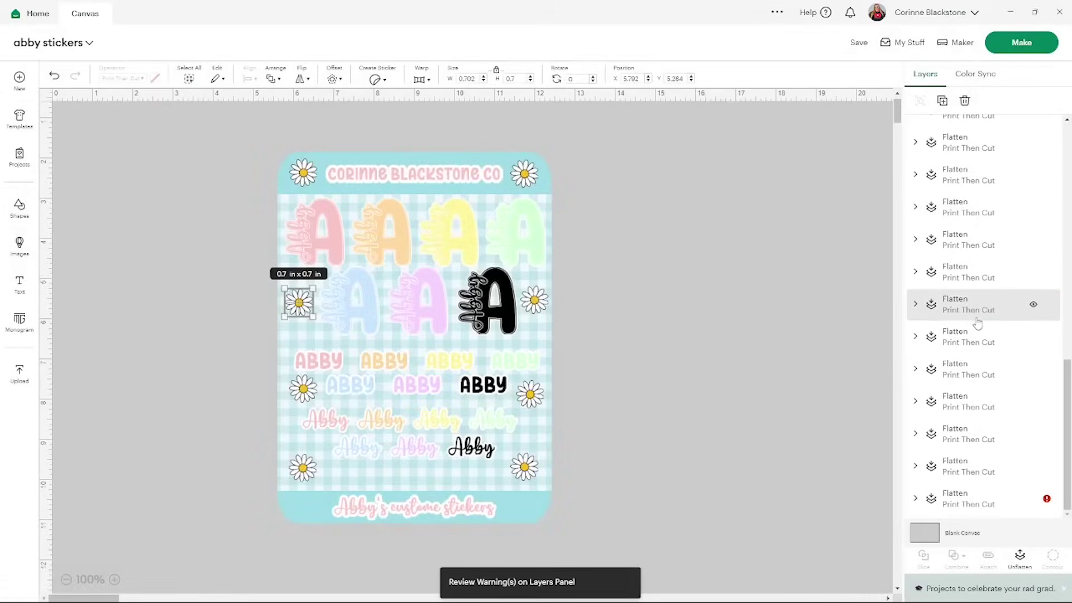
left_click(1047, 502)
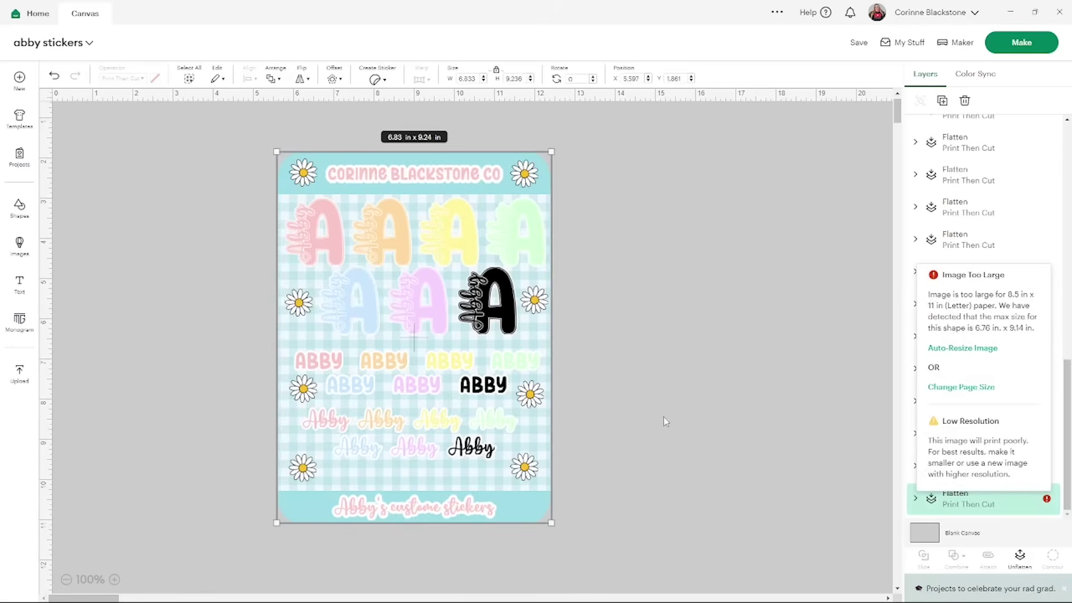
key("ctrl+a")
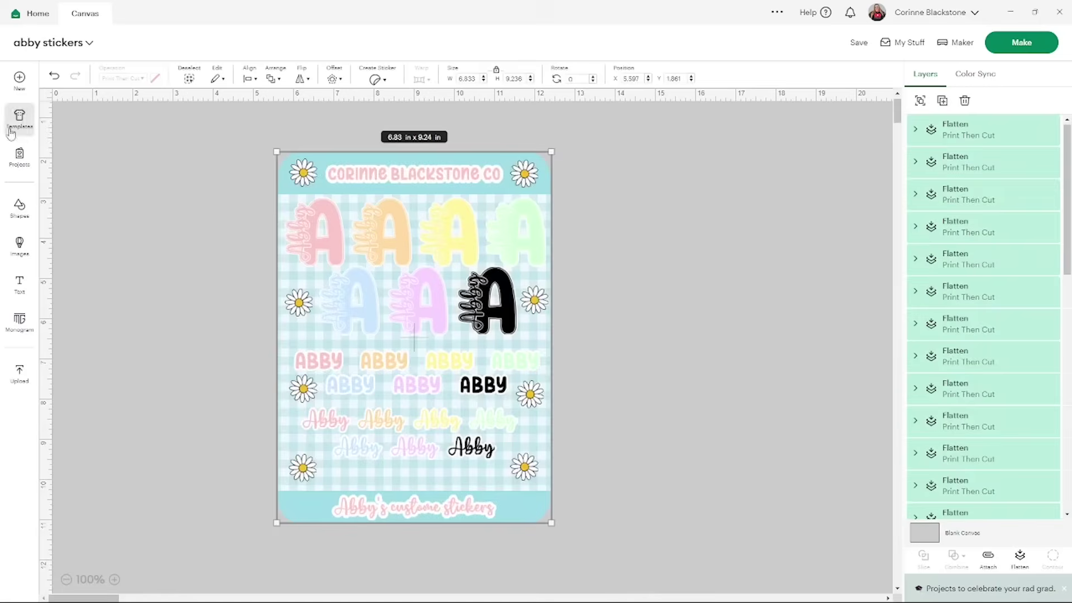
scroll(1012, 342, "down", 5)
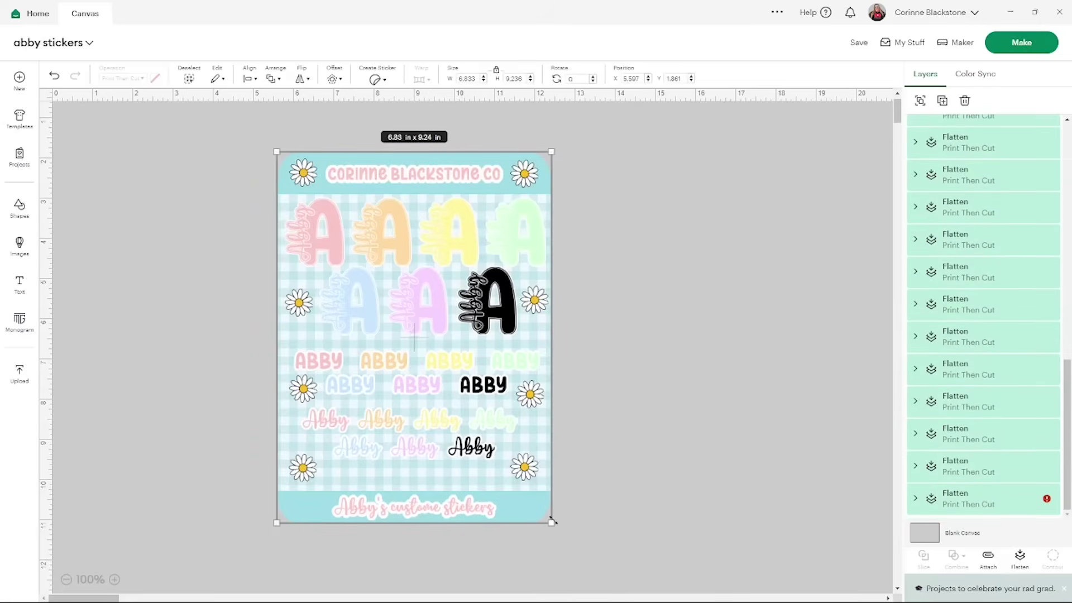
left_click_drag(552, 521, 551, 519)
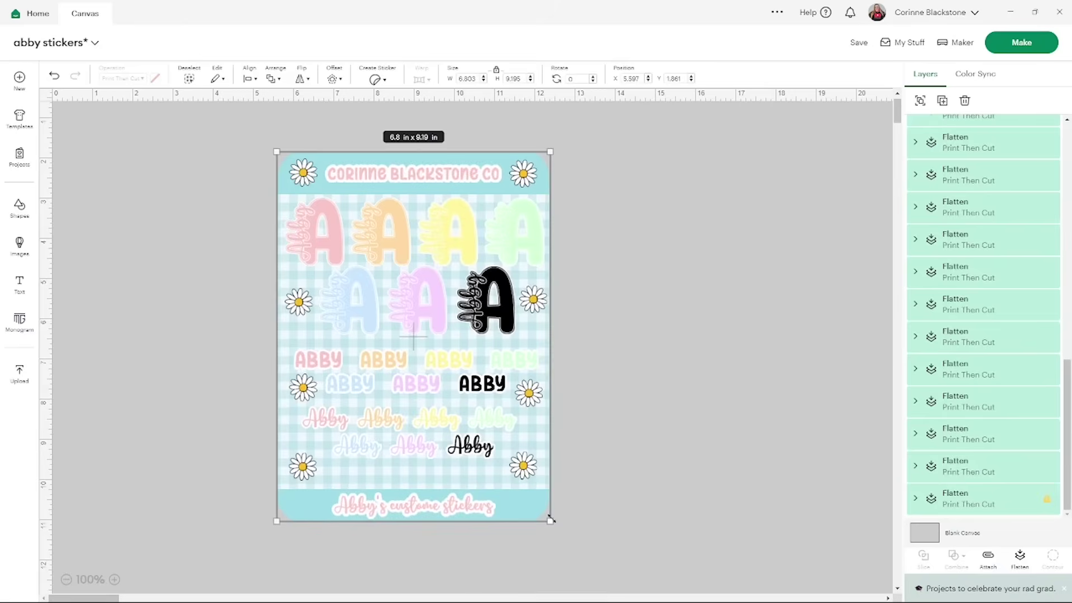
left_click(664, 395)
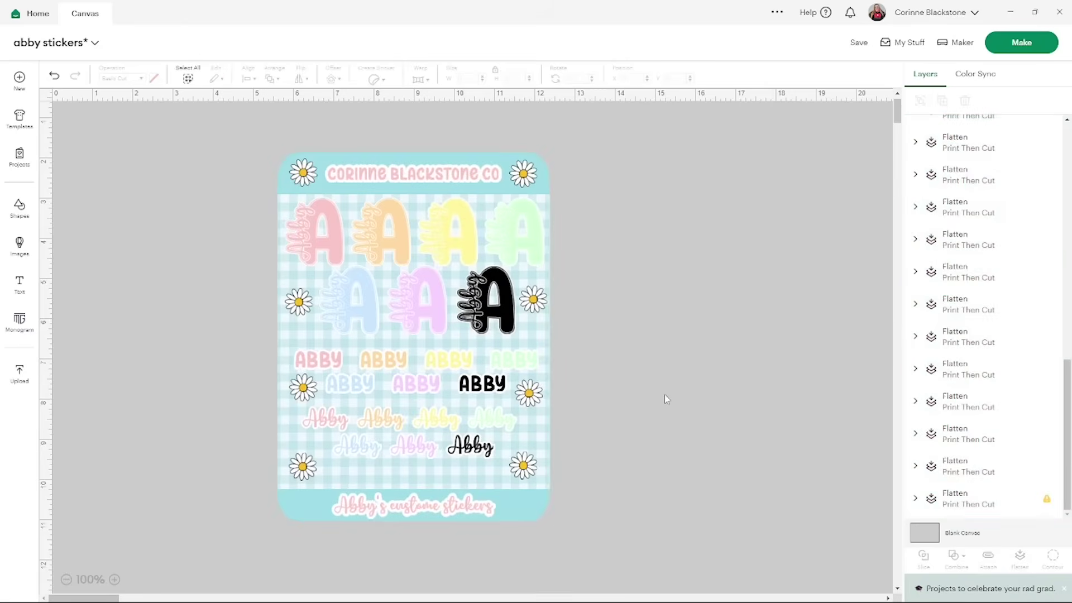
left_click(1024, 48)
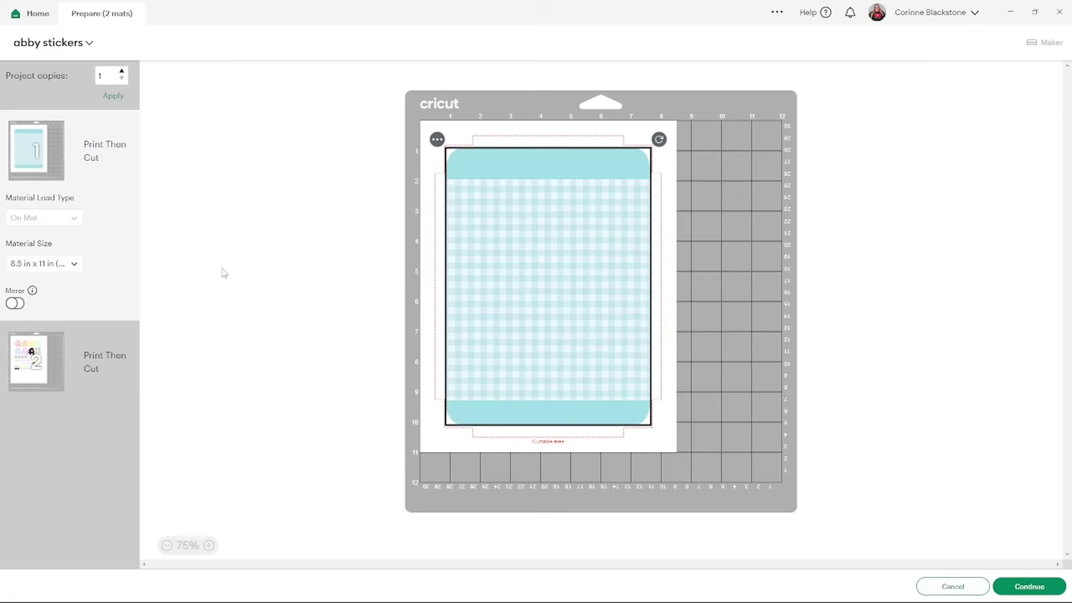
- Preview the second Print Then Cut mat, cancel back to the canvas, and hide the gingham layer
left_click(36, 360)
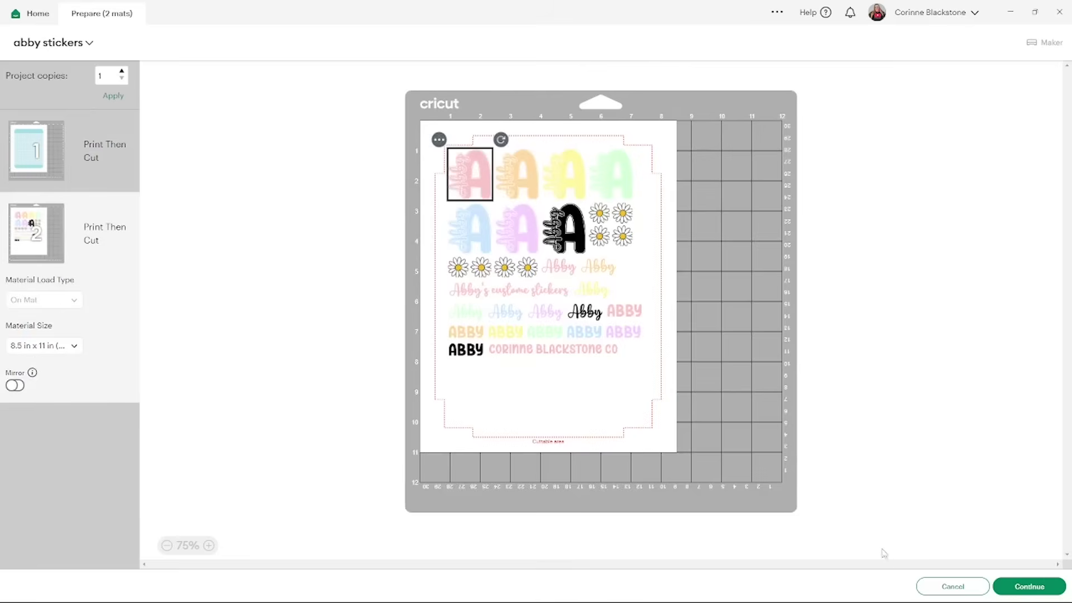
left_click(962, 587)
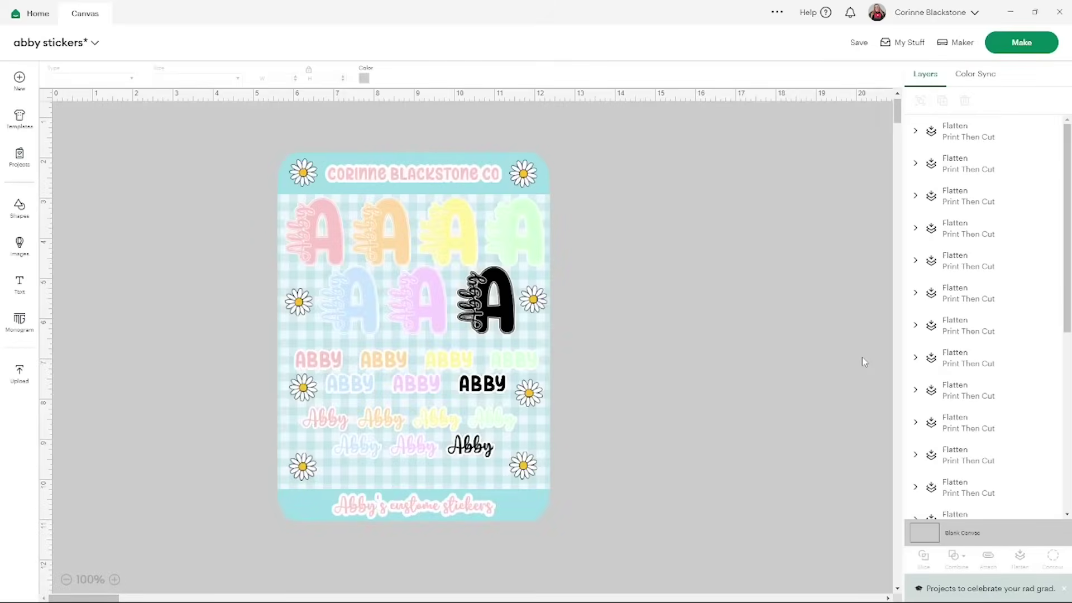
scroll(988, 383, "down", 5)
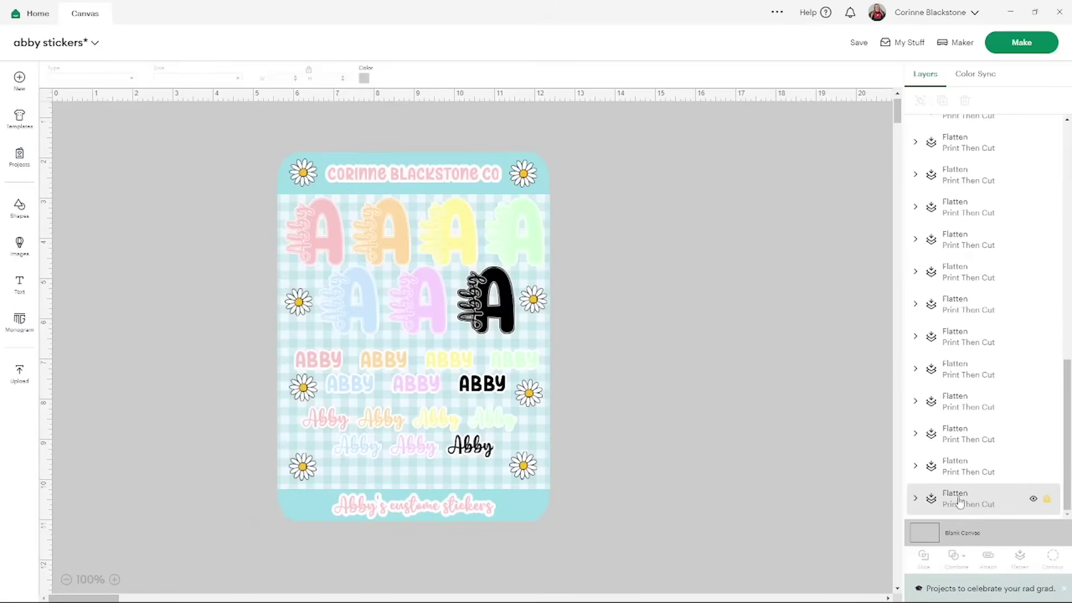
left_click(1033, 499)
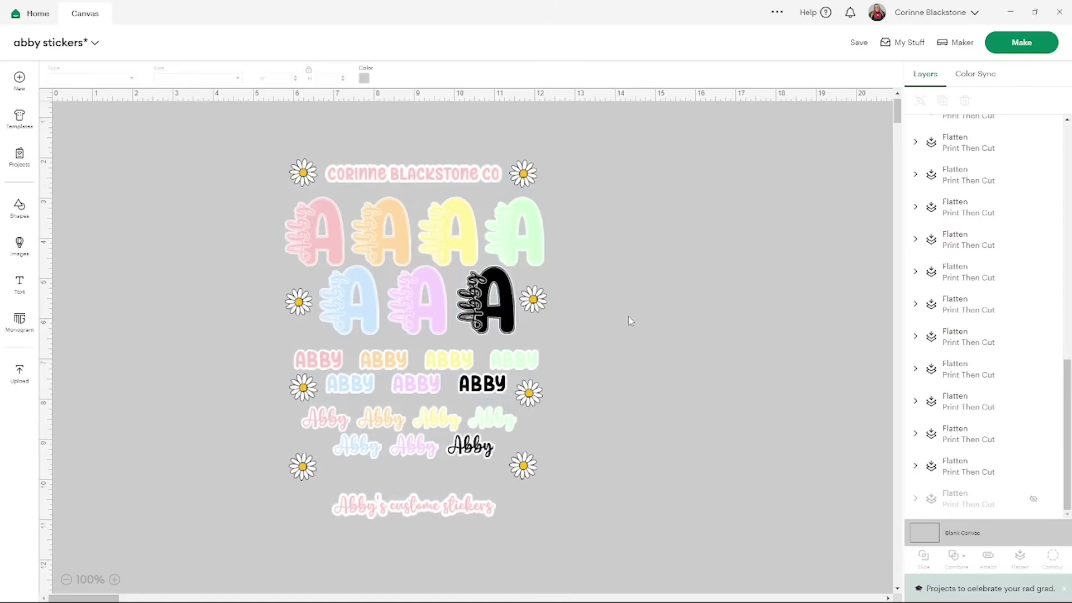
- Marquee-select all stickers, Flatten them into one printable layer, and unhide the gingham background
left_click_drag(237, 136, 610, 536)
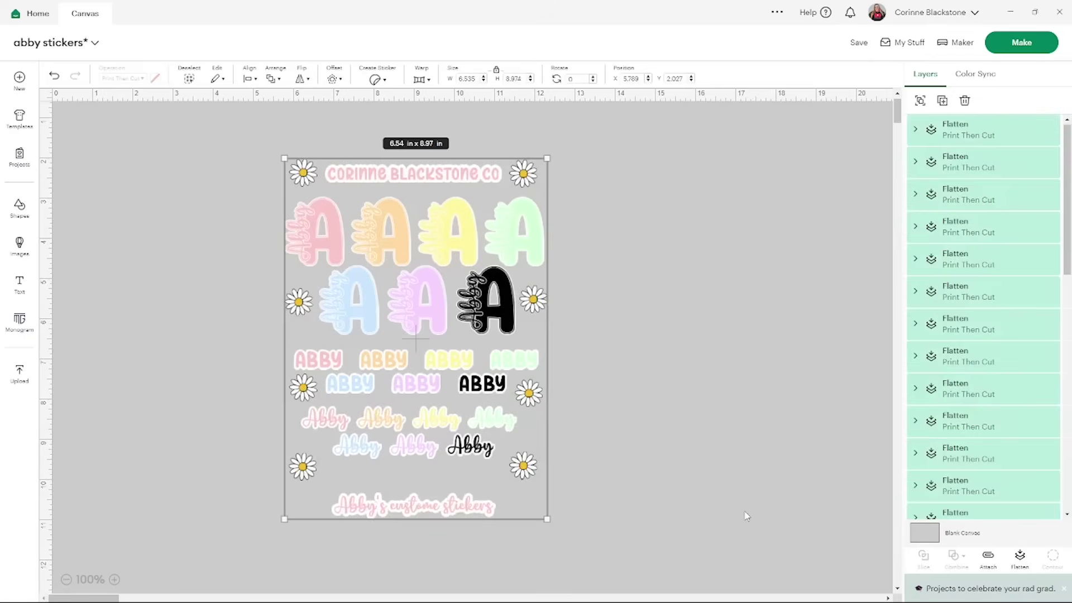
left_click(1019, 560)
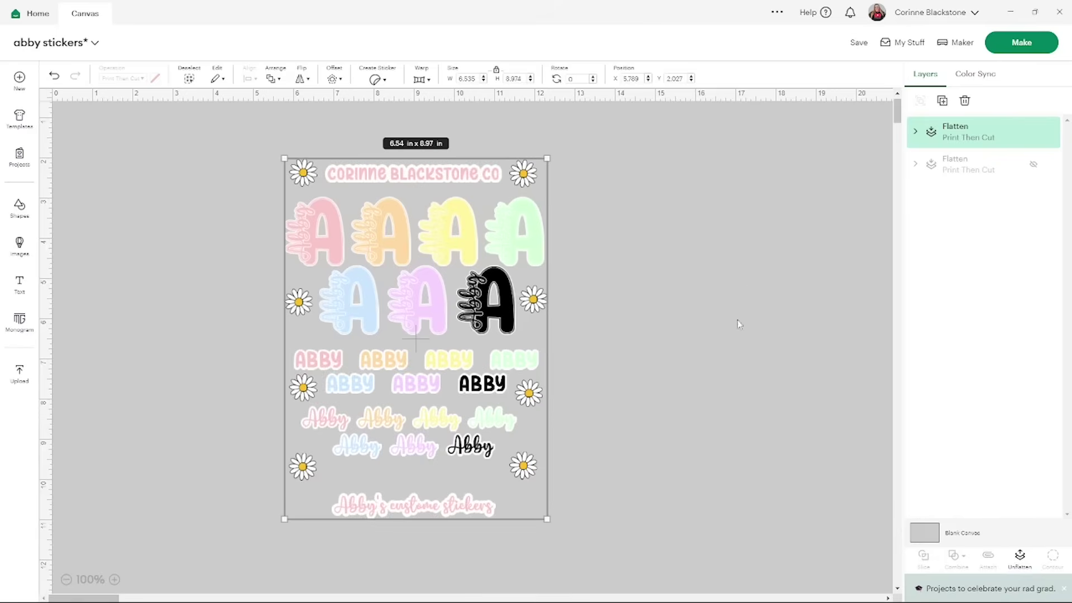
left_click(1034, 167)
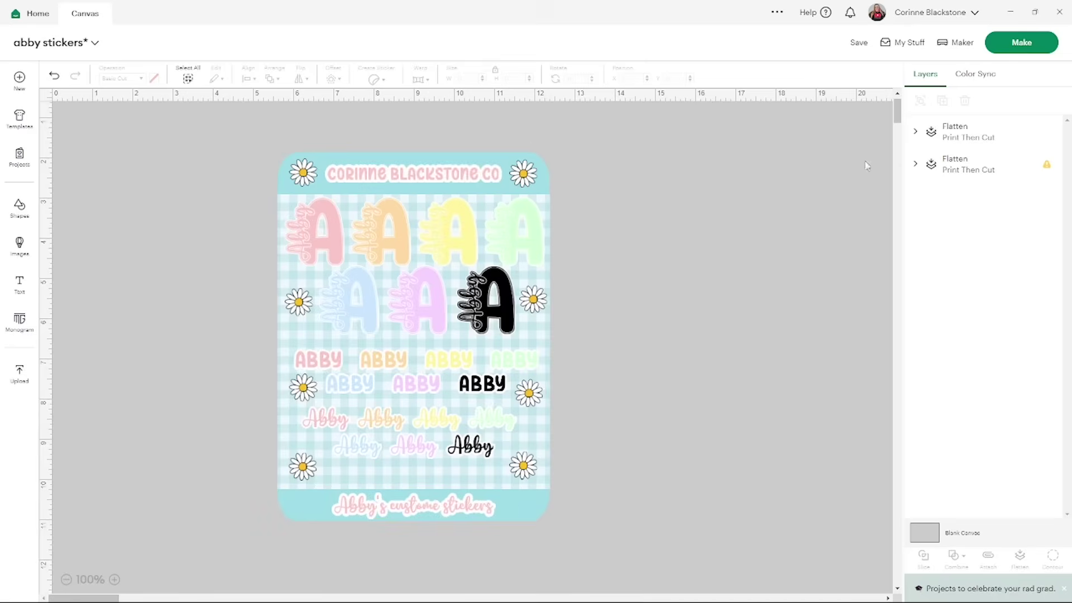
- Select the gingham background layer and duplicate it repeatedly until there are ten layers
left_click(969, 177)
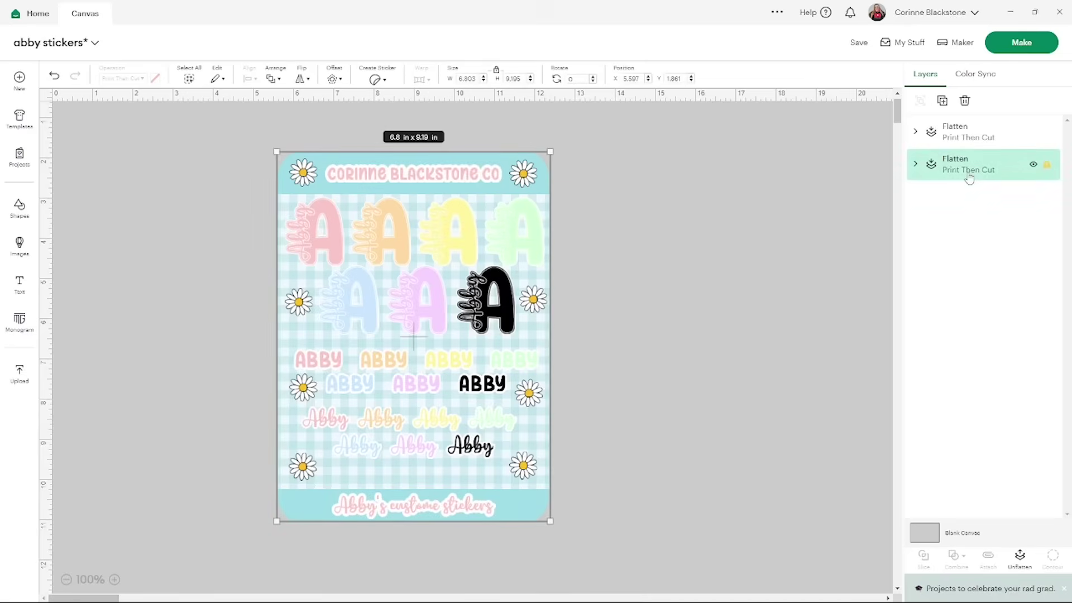
left_click(943, 101)
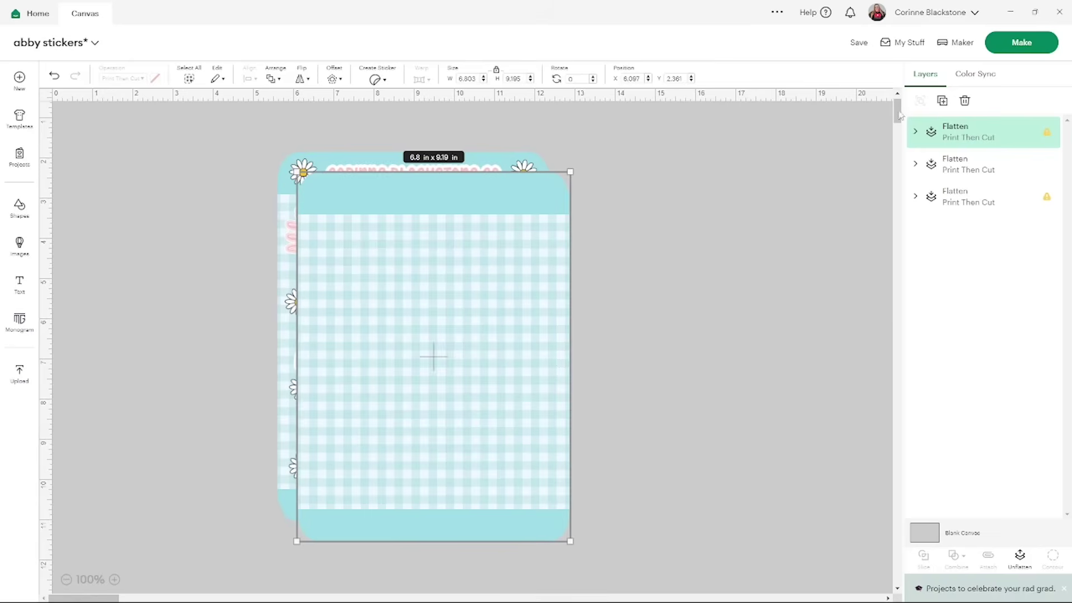
left_click(942, 102)
left_click(942, 102)
left_click(943, 102)
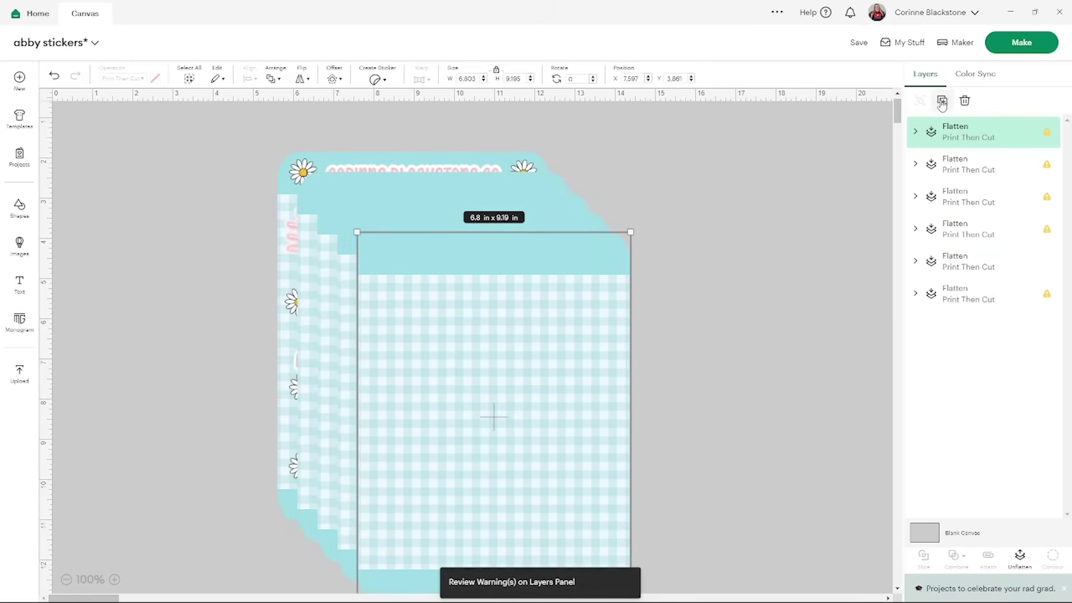
left_click(942, 102)
left_click(943, 101)
left_click(942, 101)
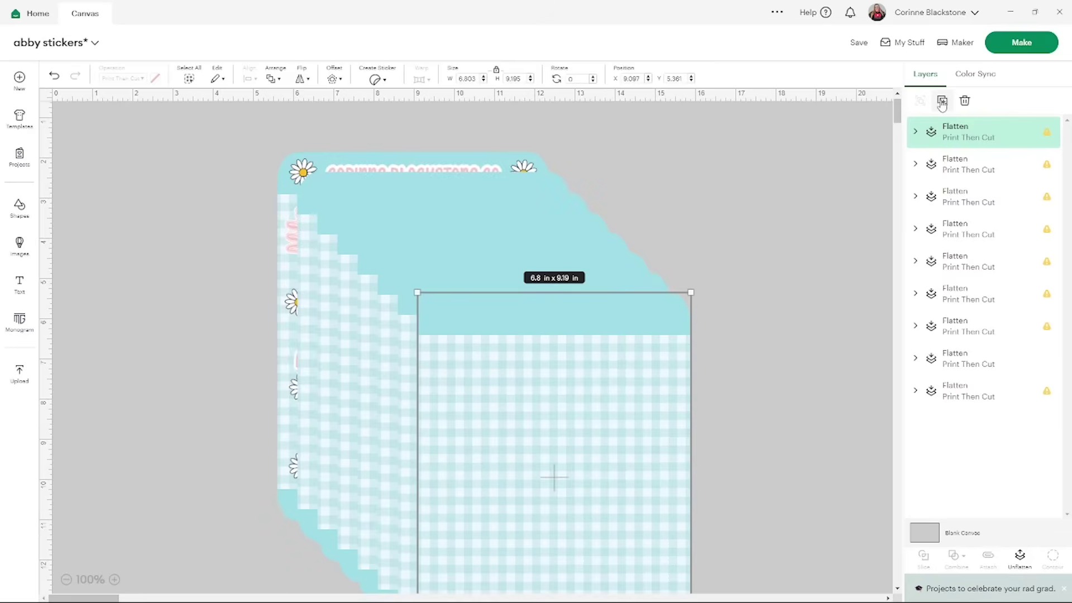
left_click(942, 102)
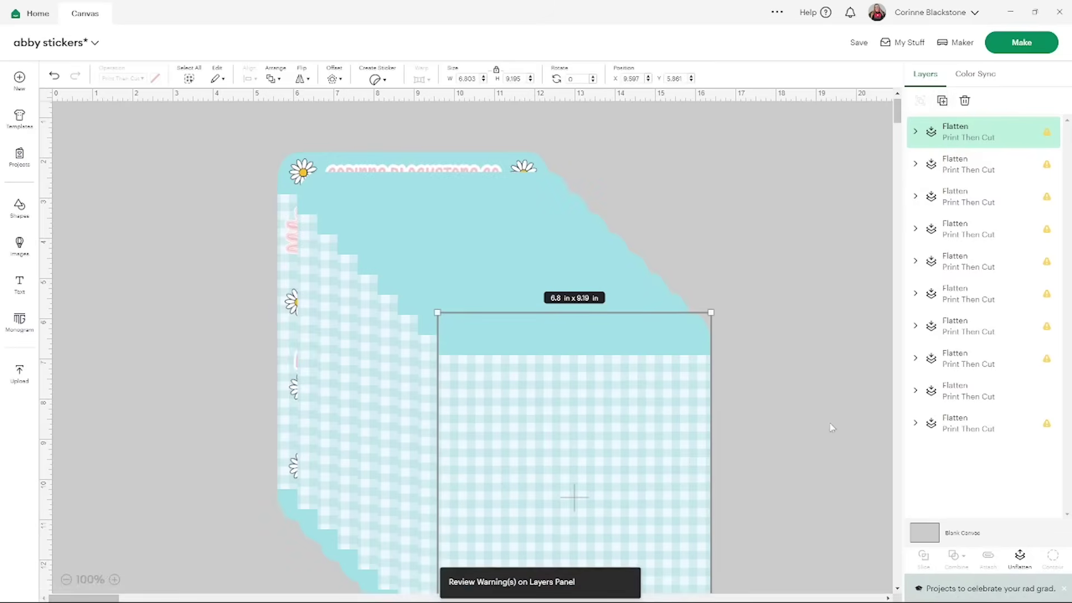
- Hide the sticker layer, centre-align the gingham background copies, and move the stack up and left
left_click_drag(835, 438, 182, 141)
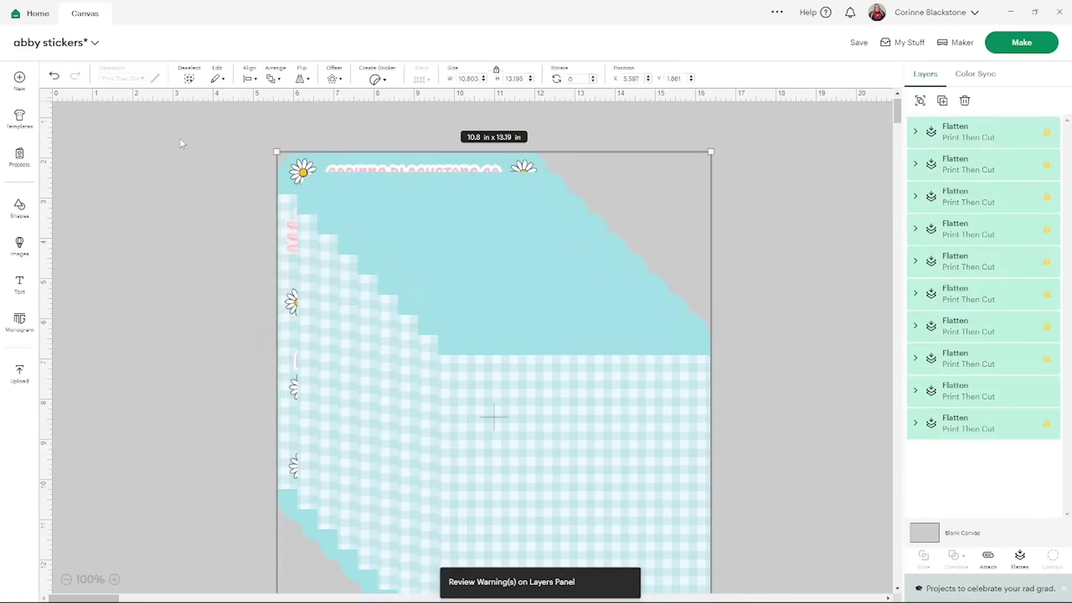
left_click(729, 226)
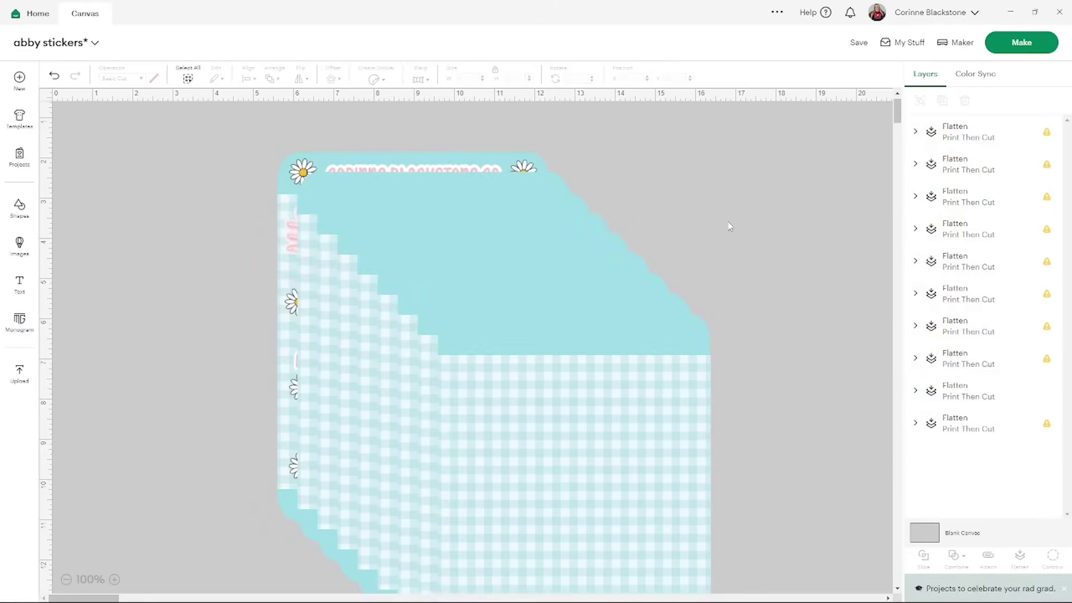
left_click(1032, 394)
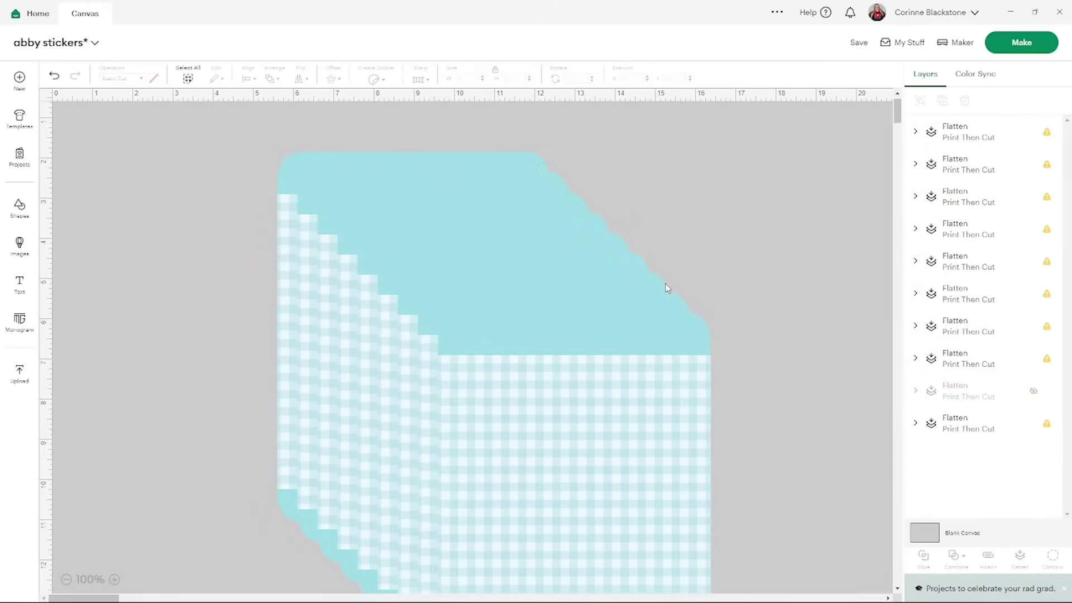
left_click_drag(126, 146, 791, 514)
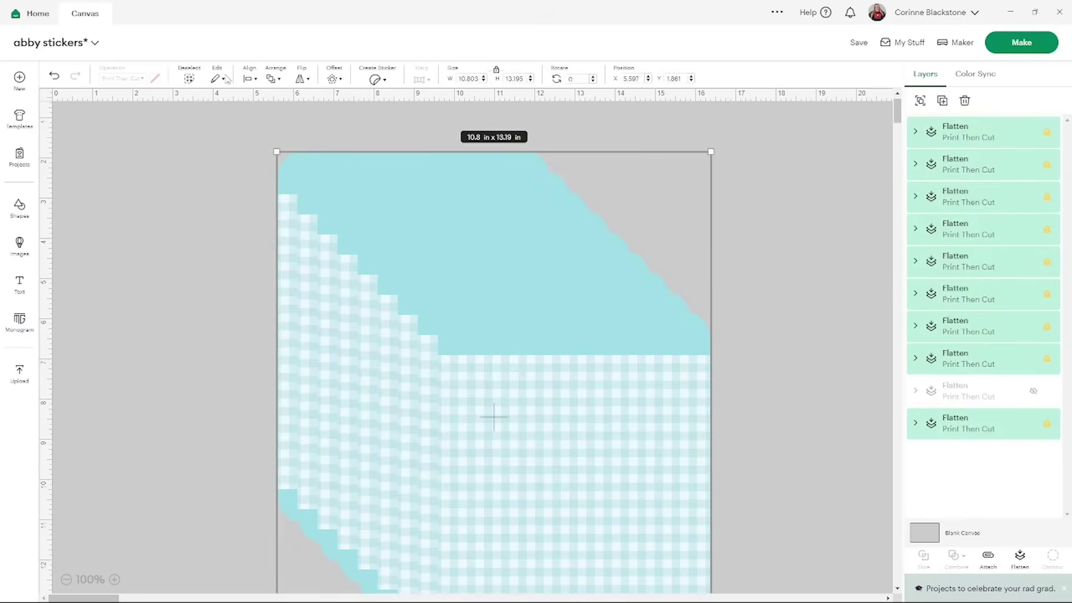
left_click(249, 79)
left_click(286, 246)
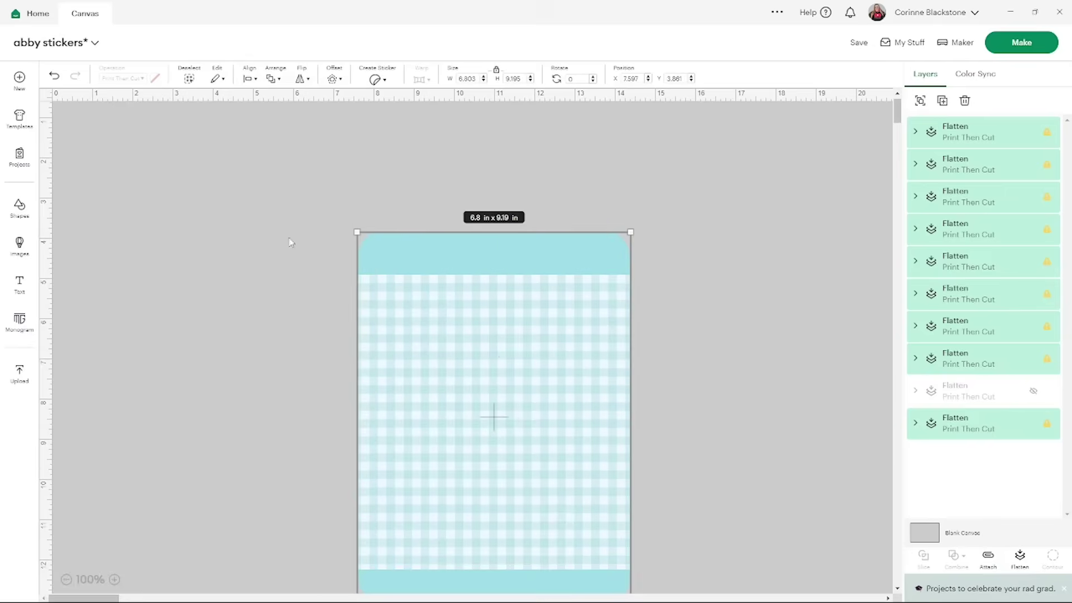
left_click_drag(529, 344, 499, 279)
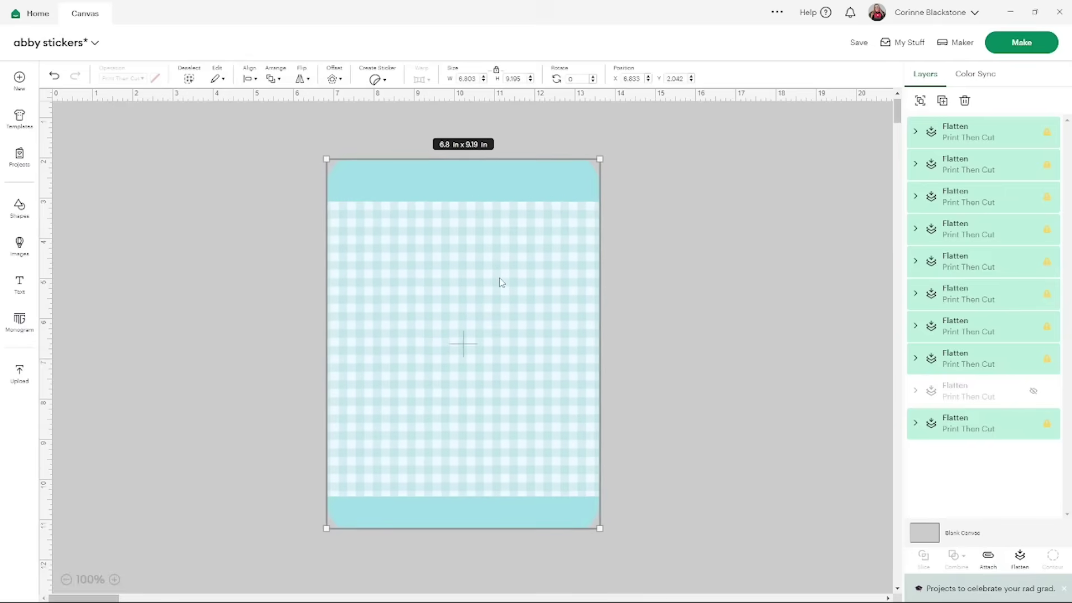
- Attach the gingham background layers, then unhide the sticker layer and move it above them
left_click(989, 557)
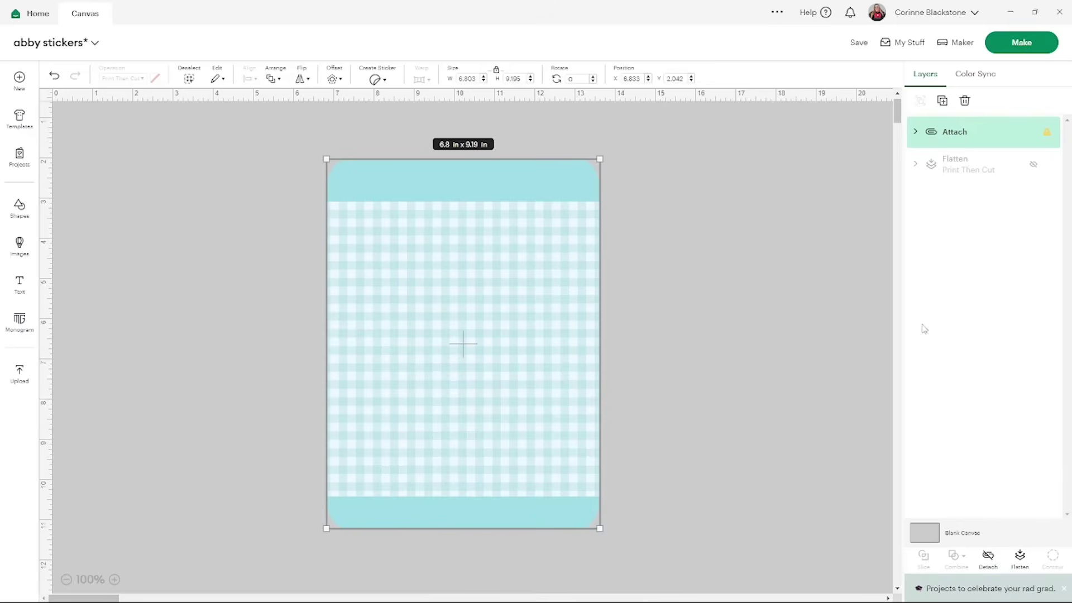
left_click(1032, 167)
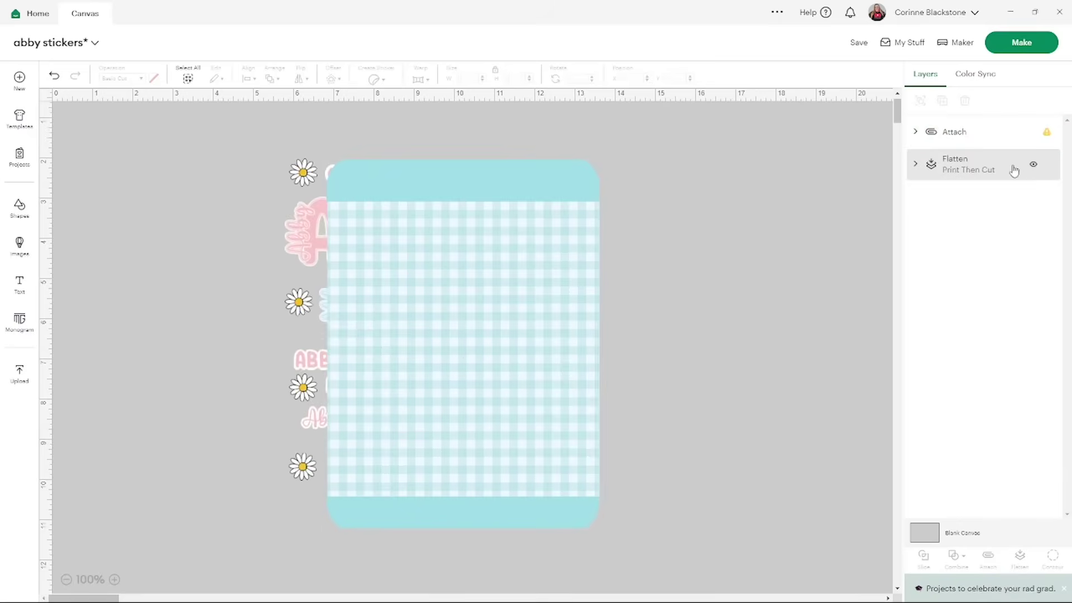
left_click_drag(969, 175, 957, 130)
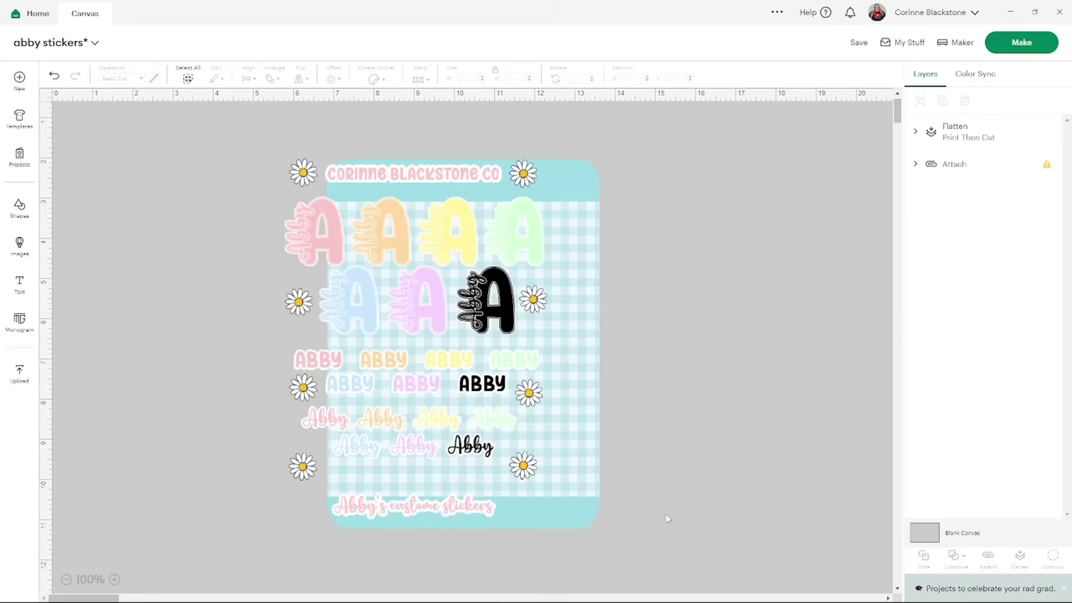
- Centre the daisy and Abby stickers over the gingham and attach them into one 6.8 × 9.19 in sheet
left_click_drag(670, 551, 225, 139)
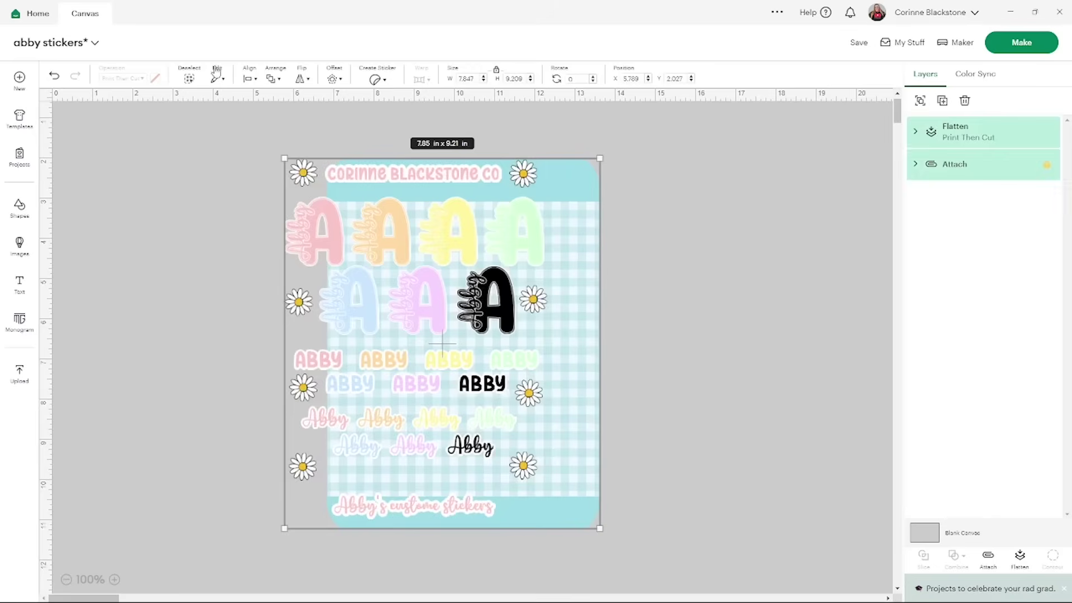
left_click(245, 79)
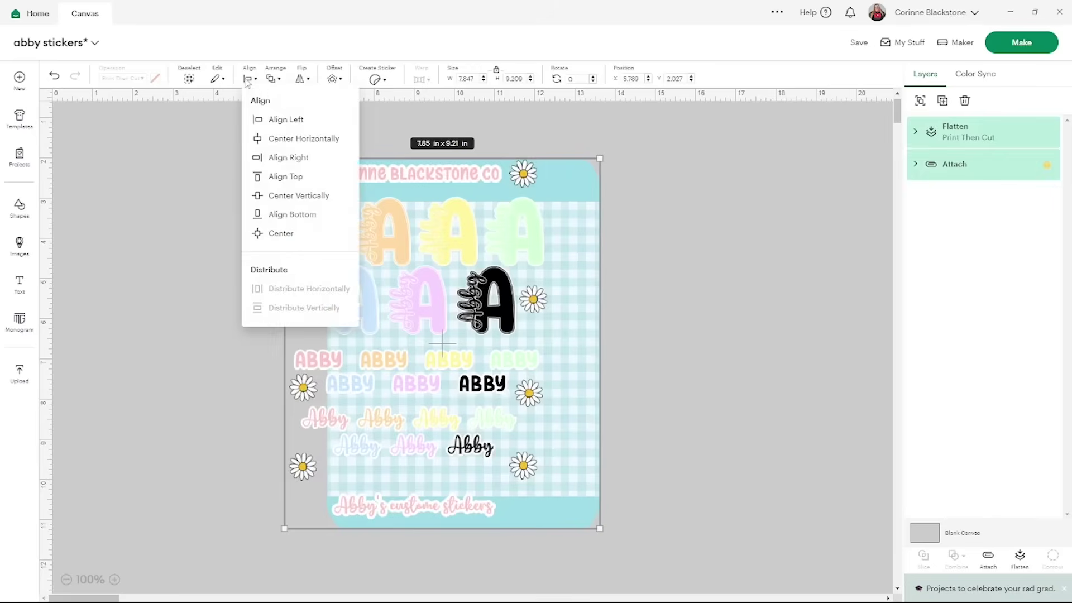
left_click(287, 234)
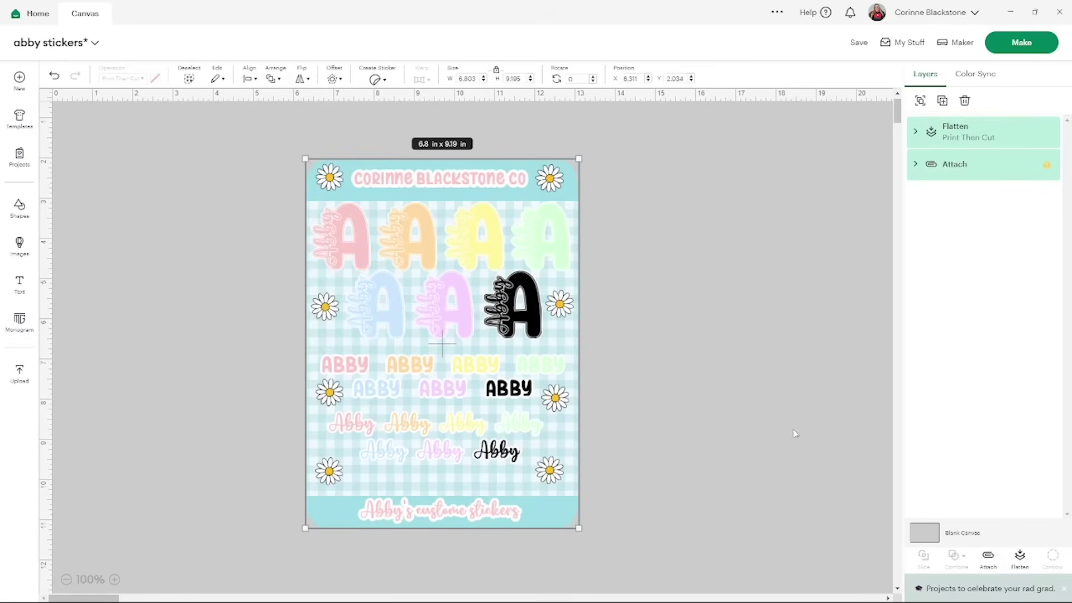
left_click(988, 558)
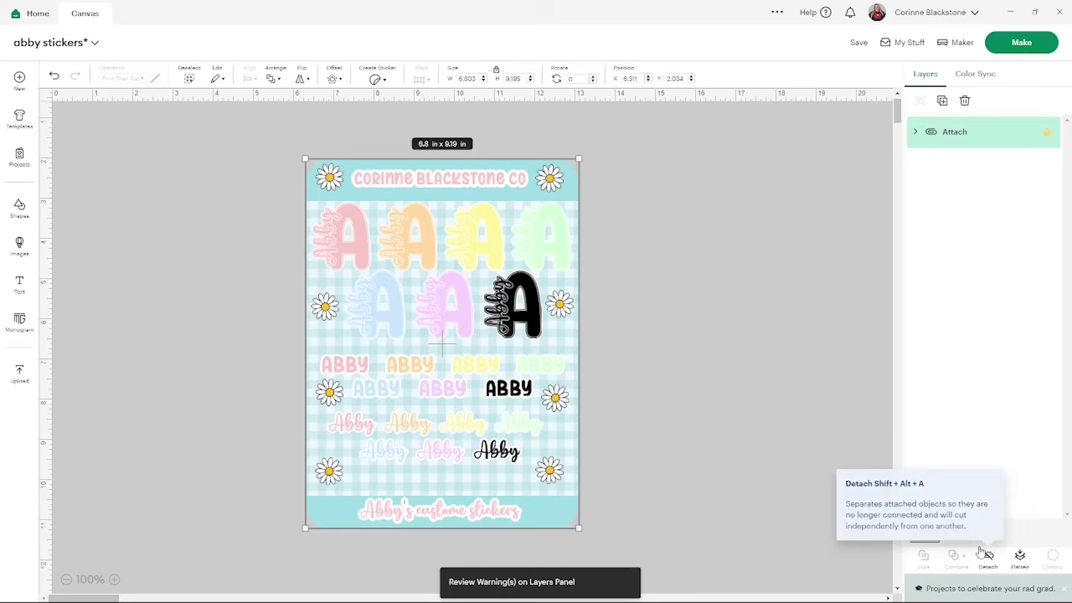
left_click(653, 248)
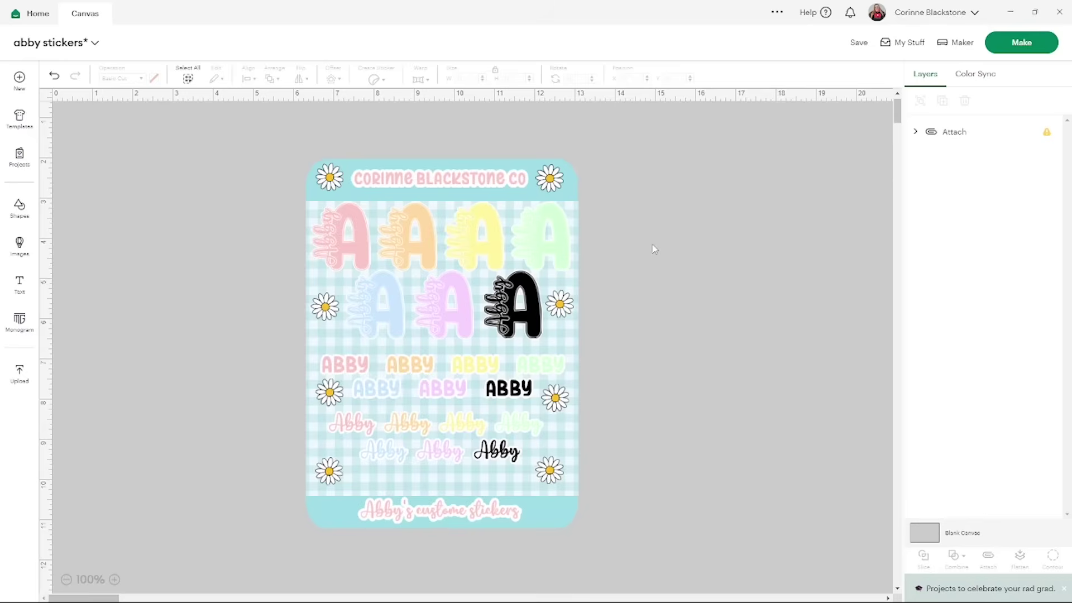
- Save the abby stickers project and open the Prepare screen with its single 8.5 × 11 in mat
left_click(851, 49)
left_click(880, 70)
left_click(1021, 43)
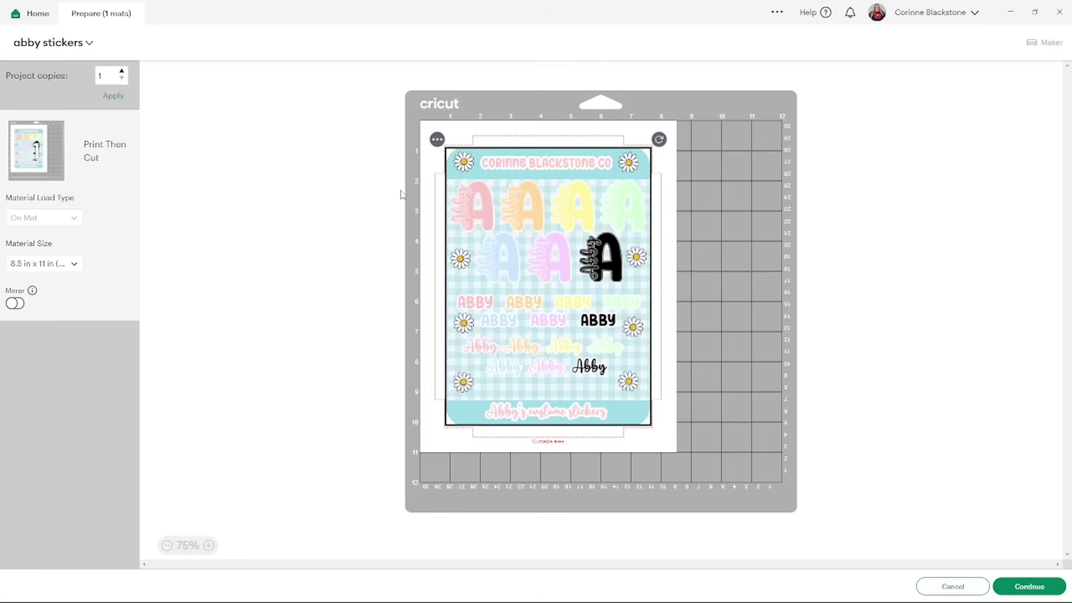
- Send the sheet to the printer with Add Bleed off and Use System Dialog on
left_click(1027, 586)
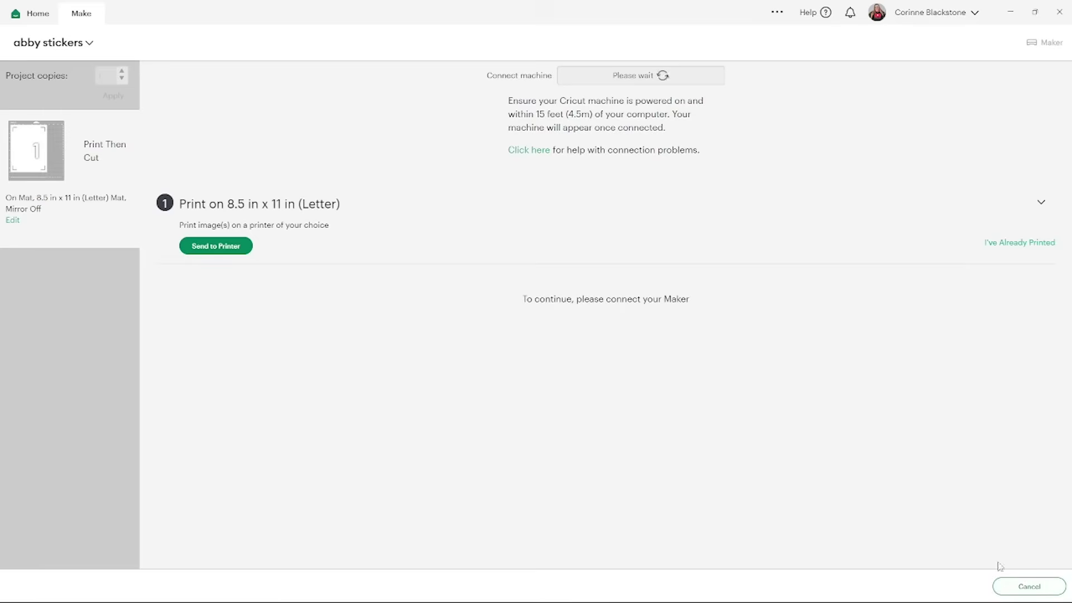
left_click(220, 251)
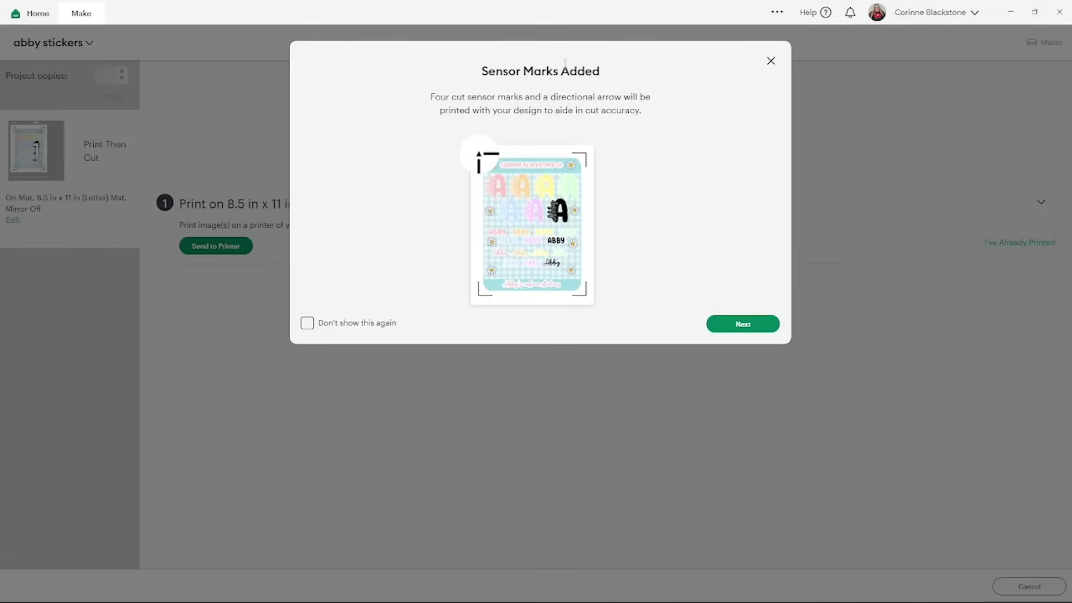
left_click(751, 324)
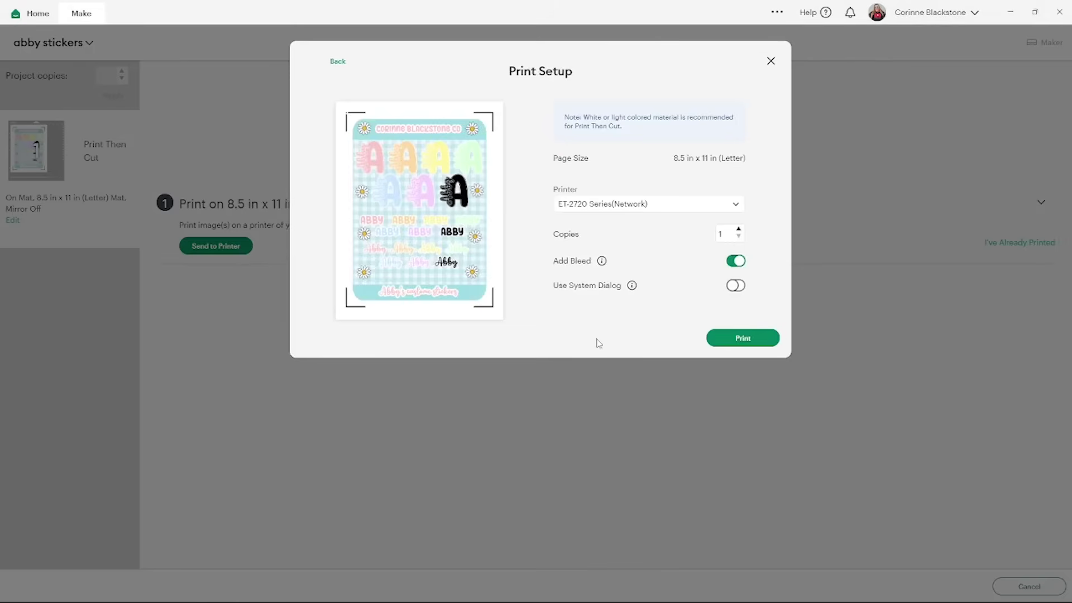
left_click(735, 263)
left_click(737, 286)
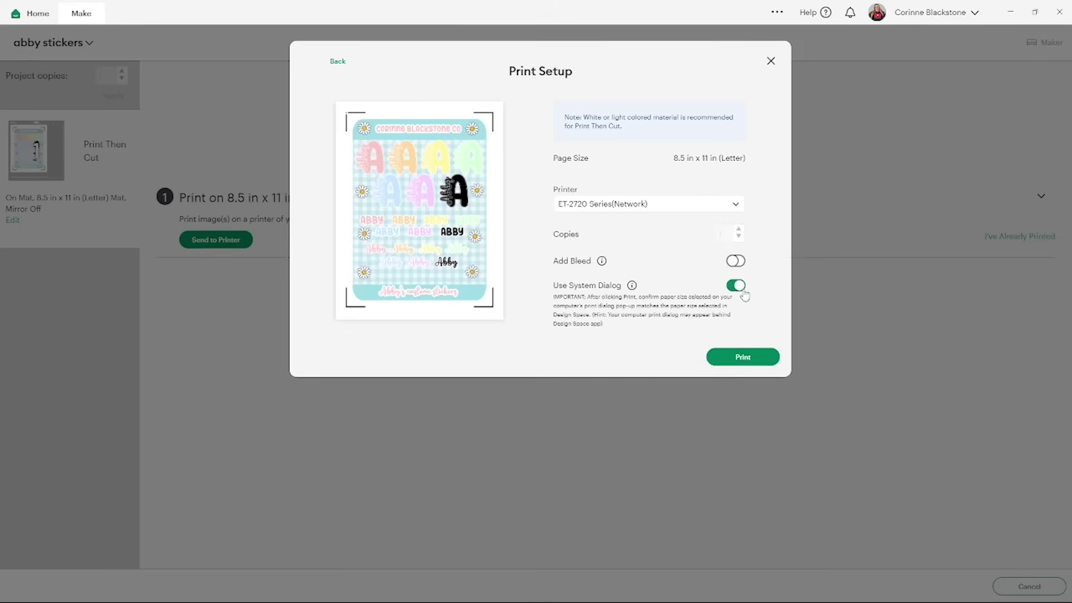
left_click(742, 358)
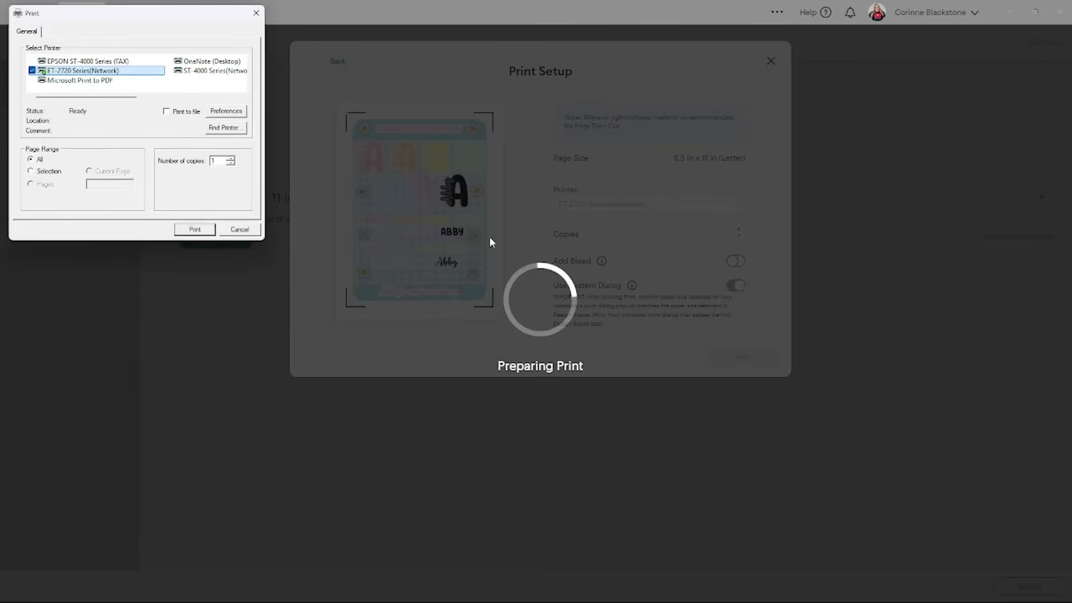
- Set ET-2720 preferences to Photo Paper Glossy and High quality, with High Speed off
left_click_drag(119, 17, 548, 186)
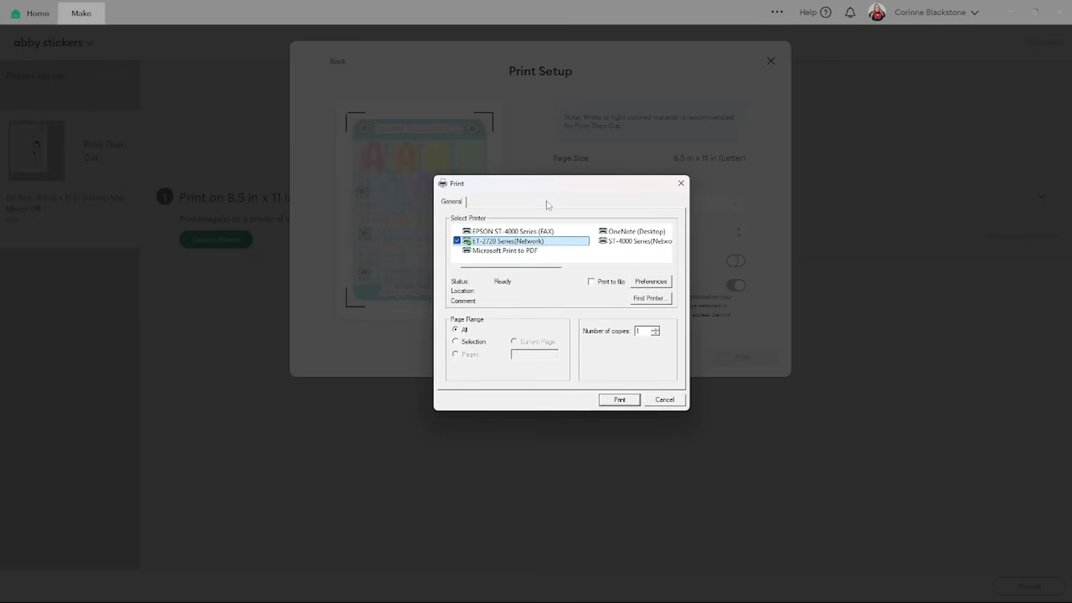
left_click(647, 283)
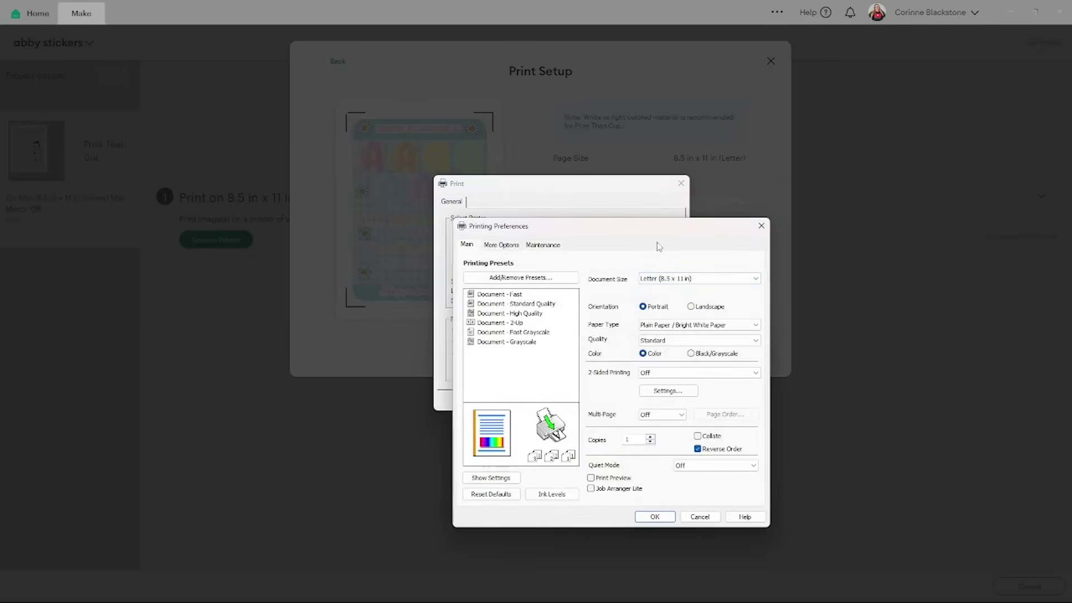
left_click(650, 329)
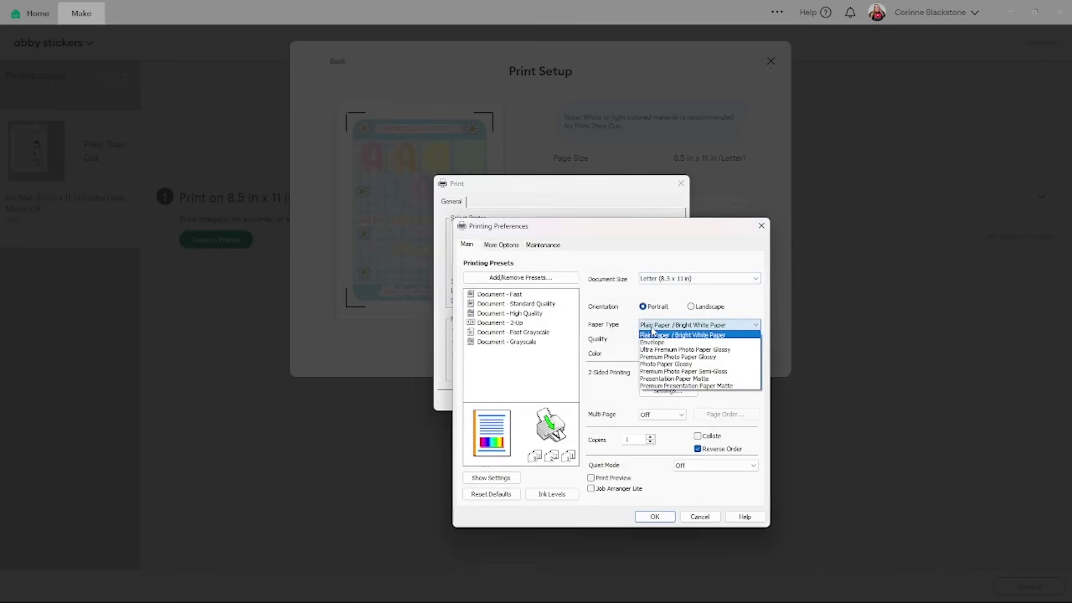
left_click(670, 364)
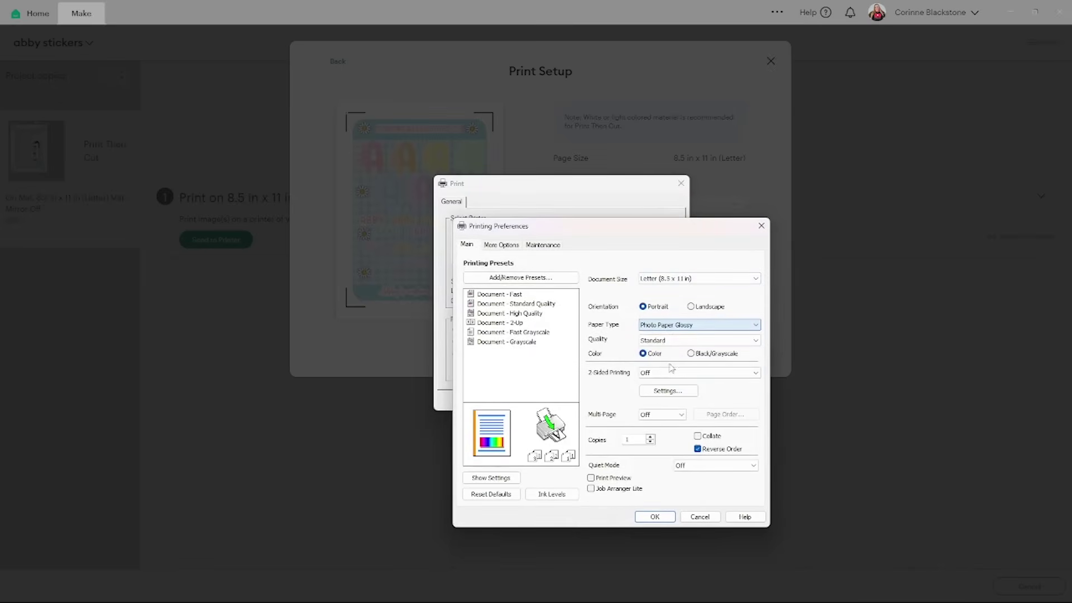
left_click(665, 342)
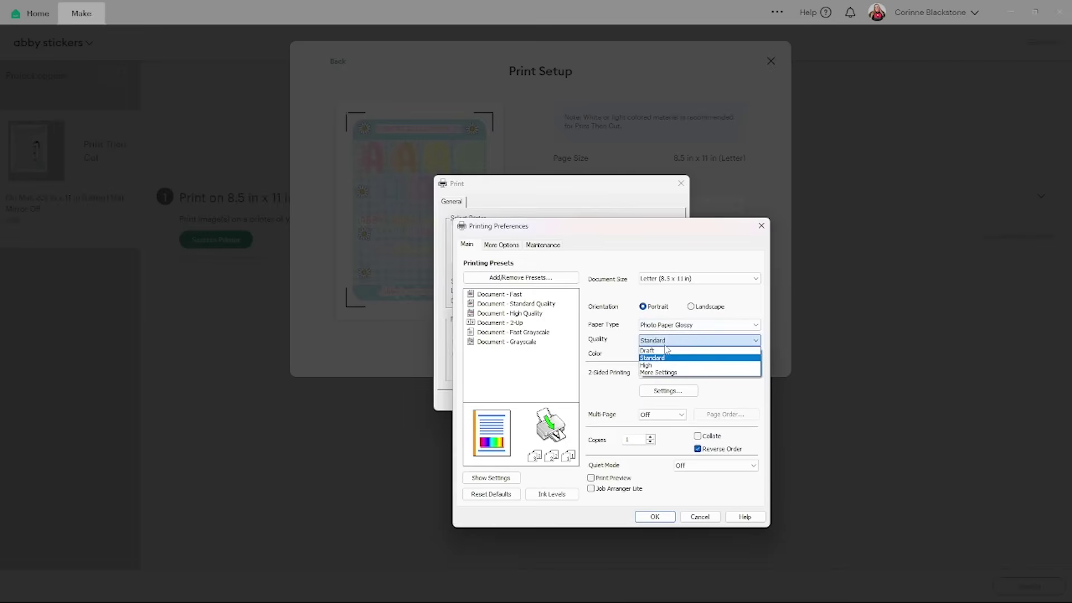
left_click(666, 364)
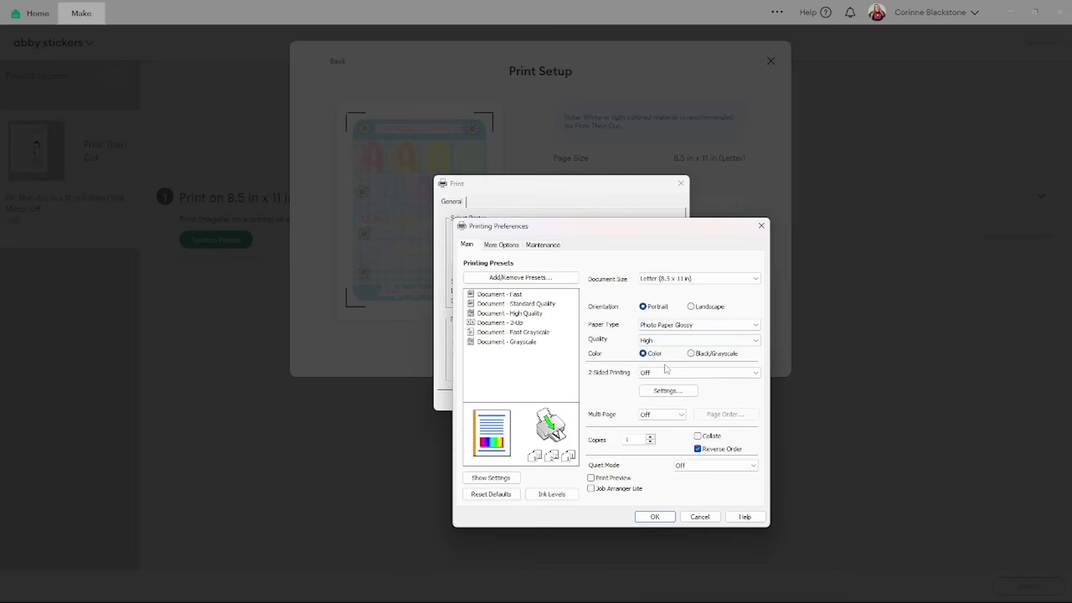
left_click(502, 244)
left_click(600, 443)
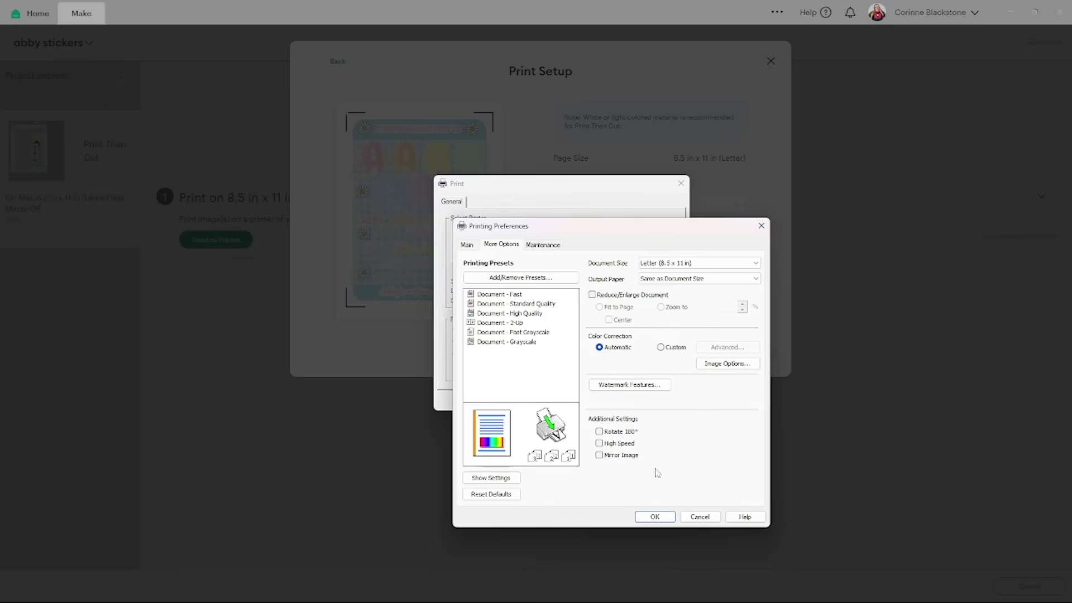
left_click(657, 516)
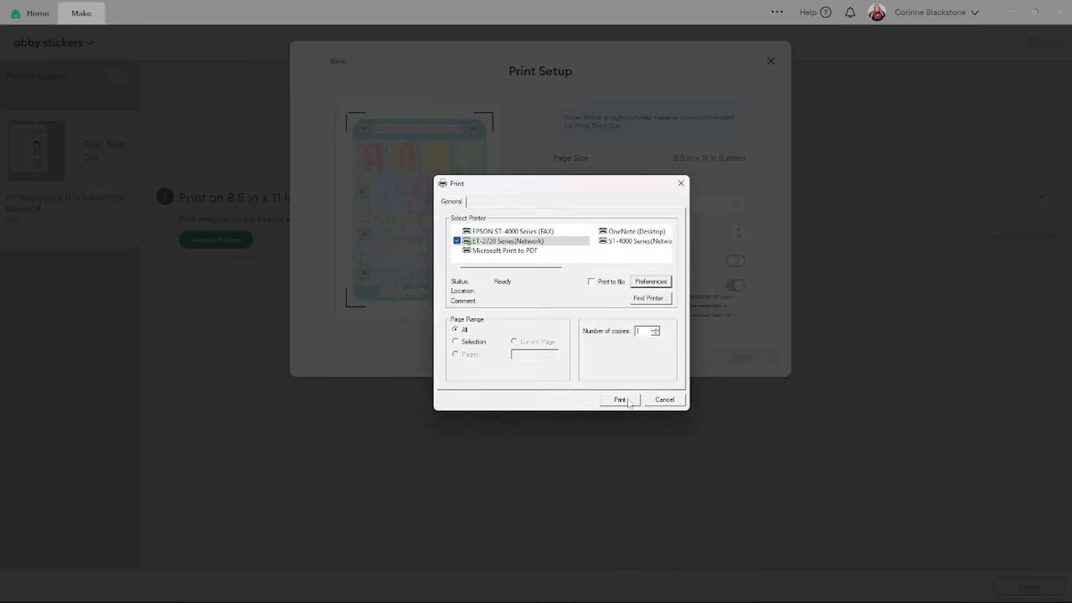